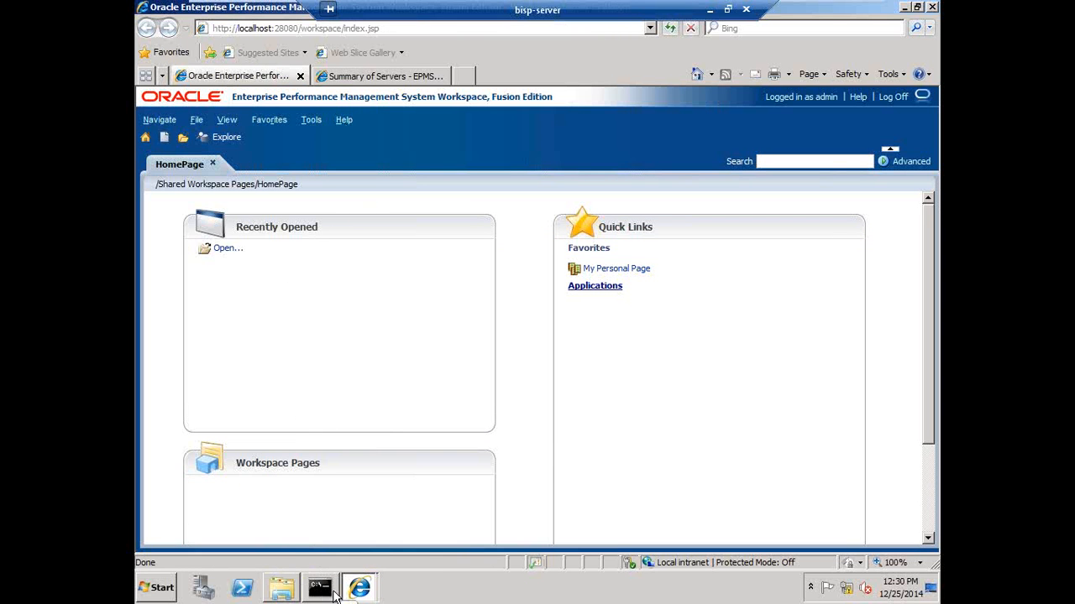
Open Notepad, write the heading "Creating HFM Classic Application" and begin item "i)" on the line below.
{"action": "left_click", "coordinate": [156, 591]}
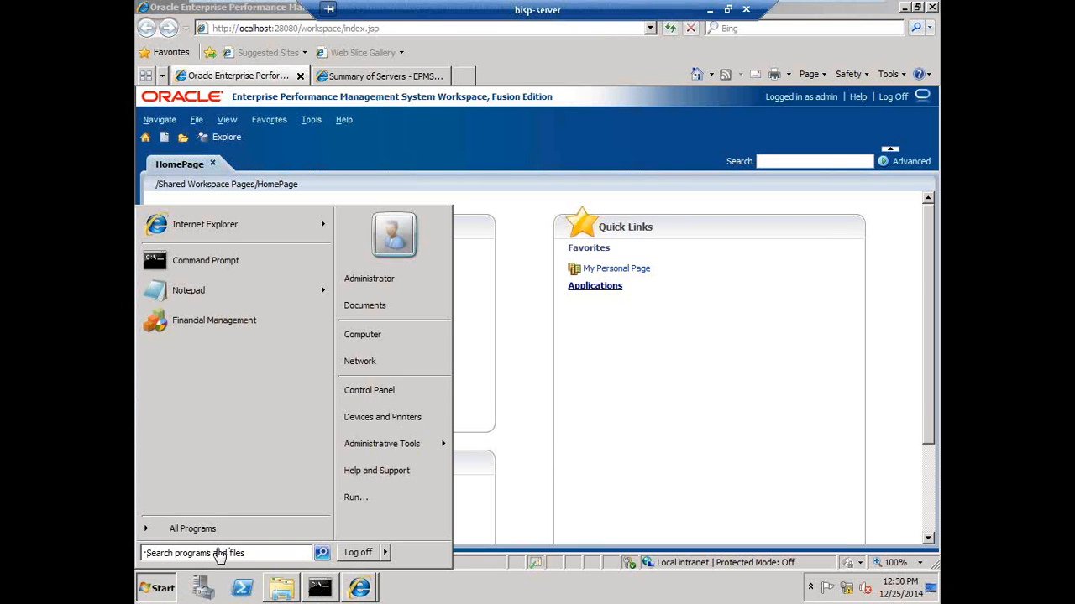
{"action": "type", "text": "notepad"}
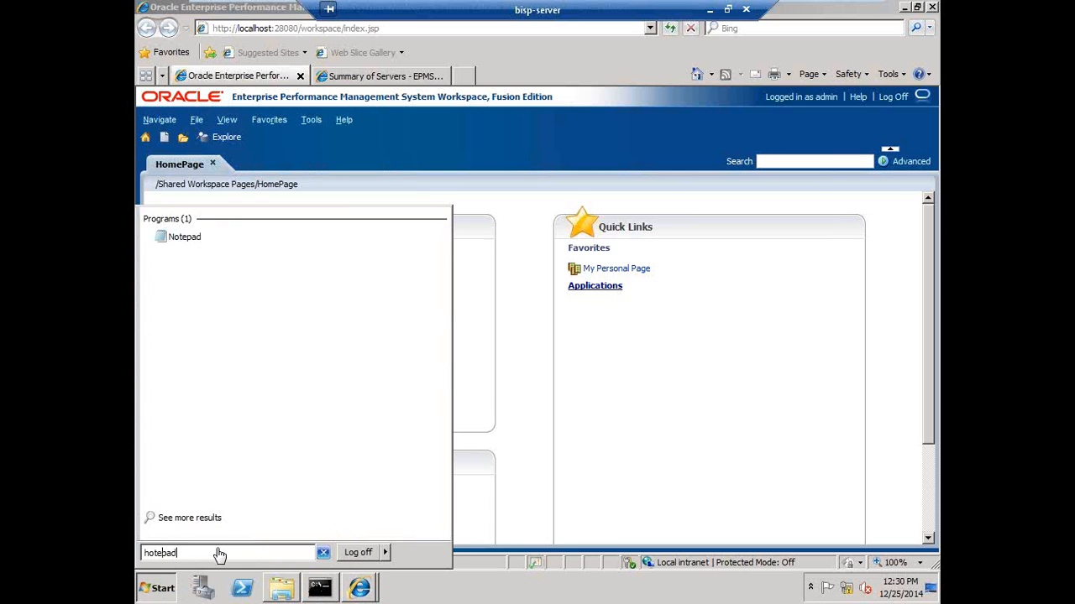
{"action": "key", "text": "Return"}
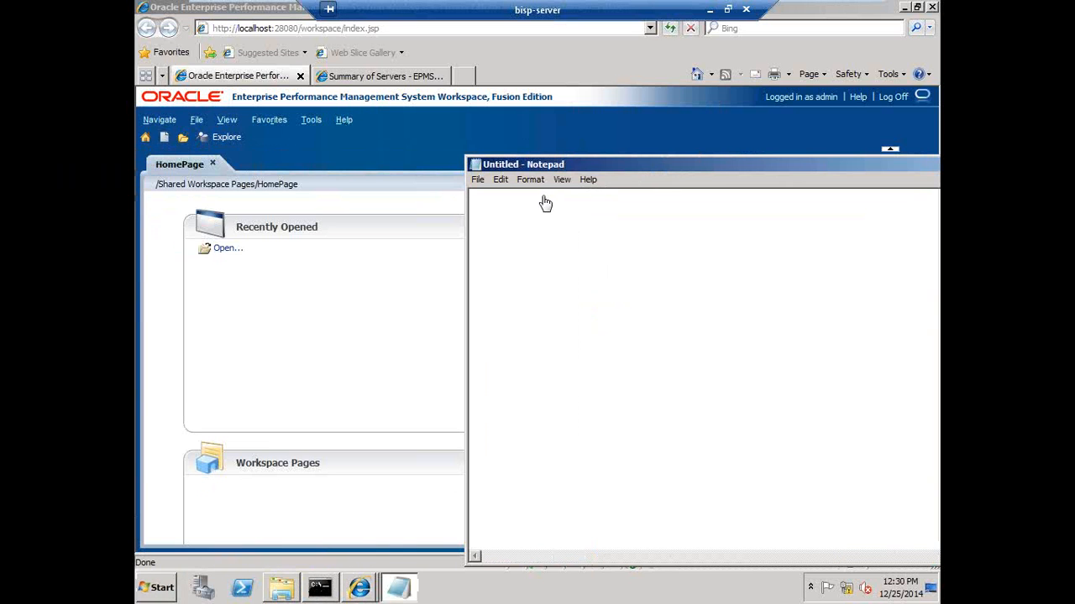
{"action": "type", "text": "Creating HFM Classic A"}
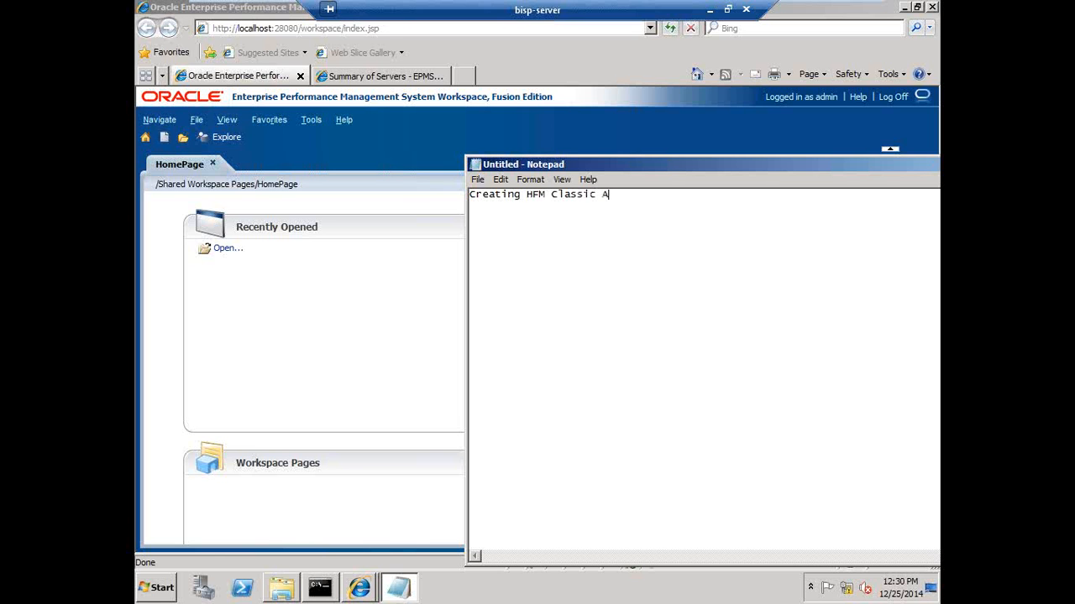
{"action": "type", "text": "pplicatyion"}
Set the note's font size to 12 and complete item i) as "Application Profile".
{"action": "left_click", "coordinate": [531, 180]}
{"action": "left_click", "coordinate": [530, 211]}
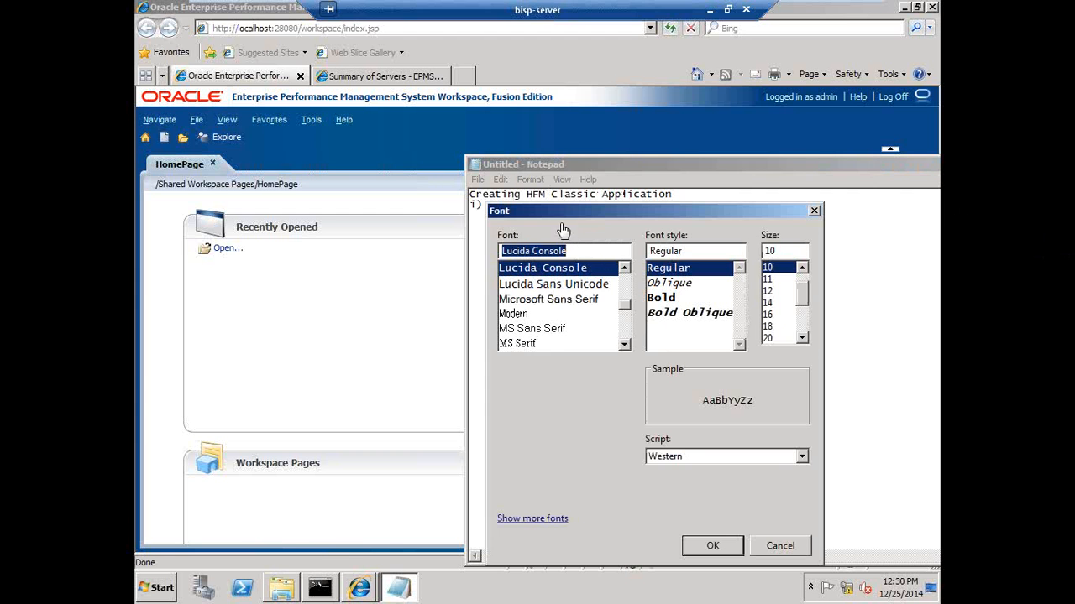
{"action": "left_click", "coordinate": [767, 290]}
{"action": "left_click", "coordinate": [712, 545]}
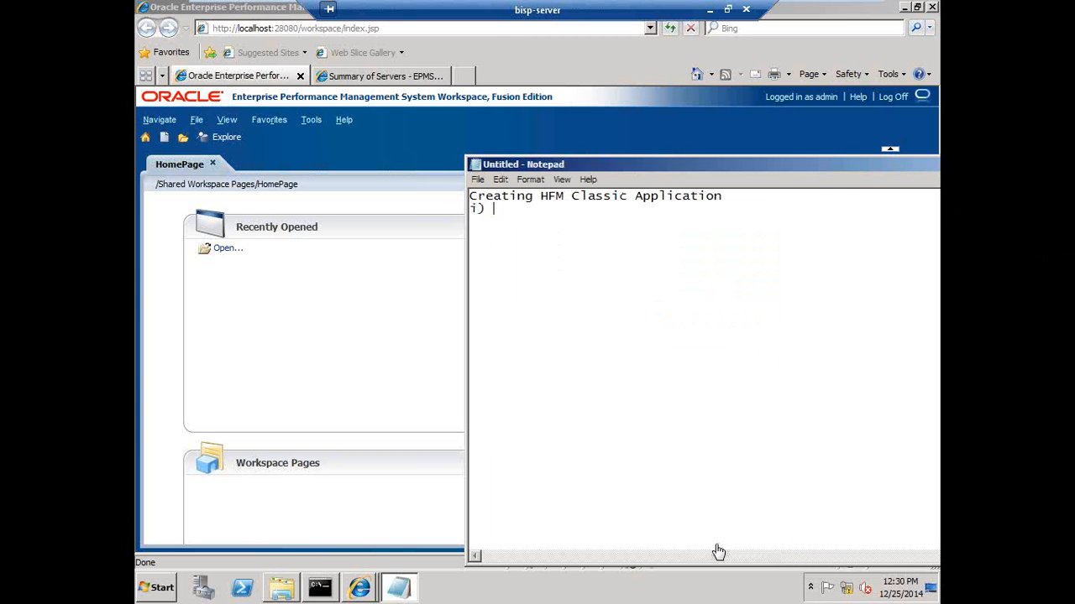
{"action": "type", "text": "Application"}
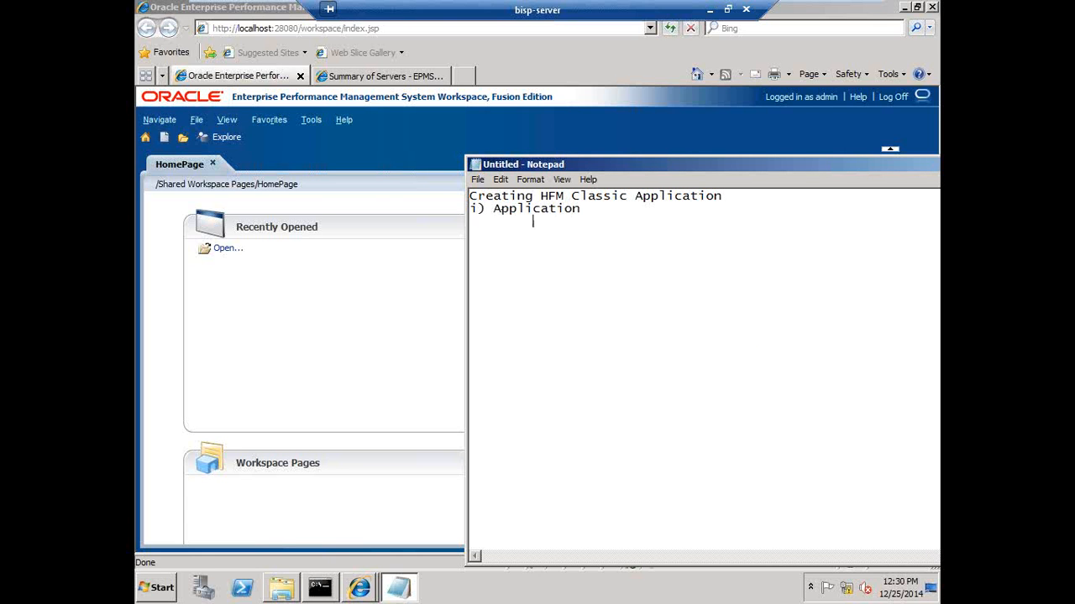
{"action": "type", "text": " Prodfile"}
Switch to Oracle Hyperion Financial Management and begin defining a new application profile.
{"action": "left_click", "coordinate": [143, 593]}
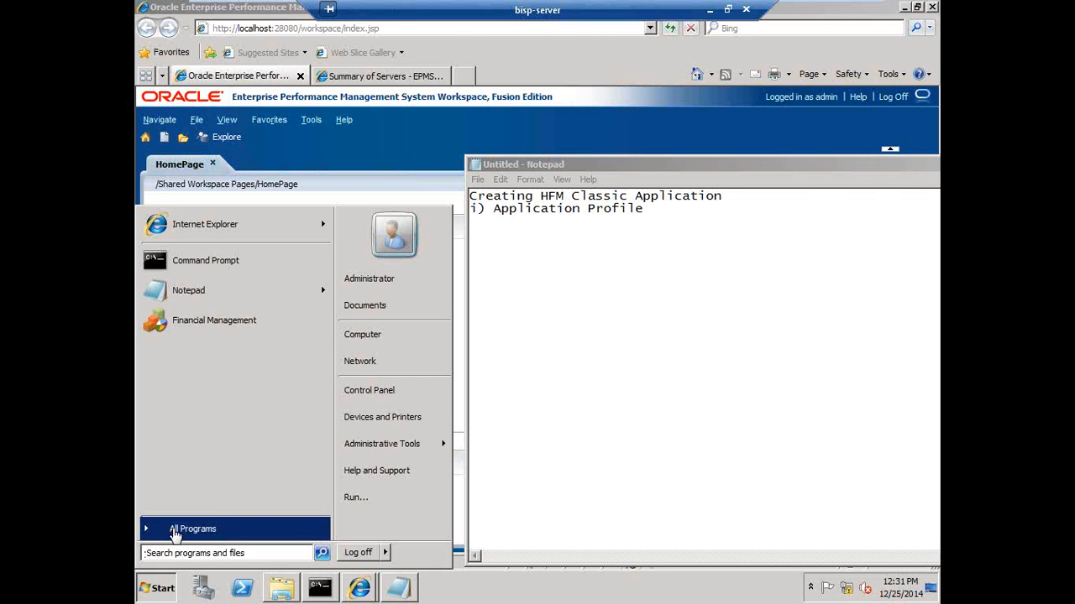
{"action": "left_click", "coordinate": [174, 530]}
{"action": "left_click", "coordinate": [212, 386]}
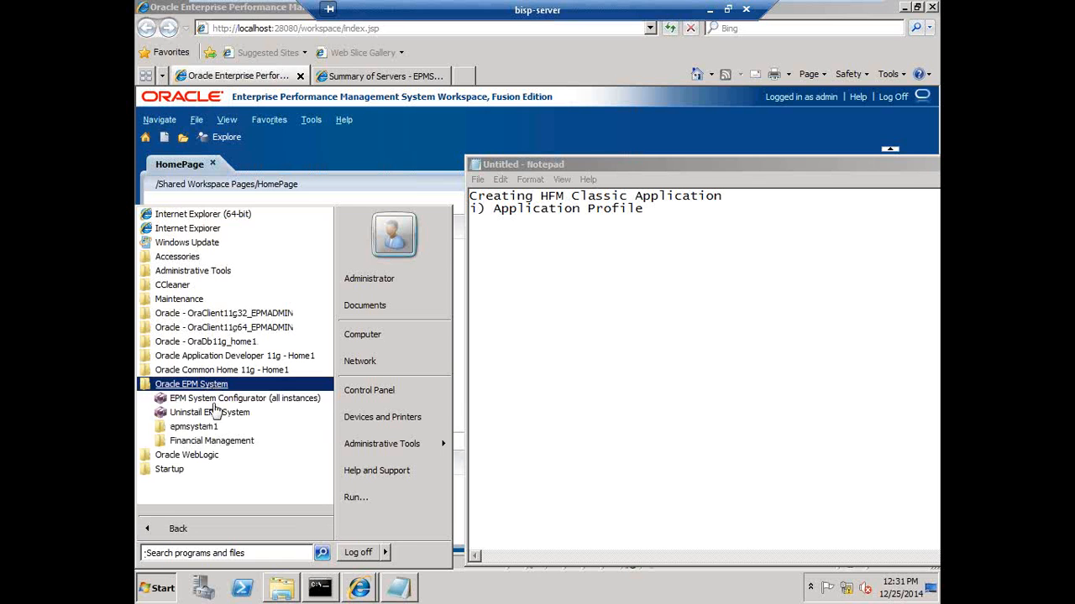
{"action": "left_click", "coordinate": [210, 443]}
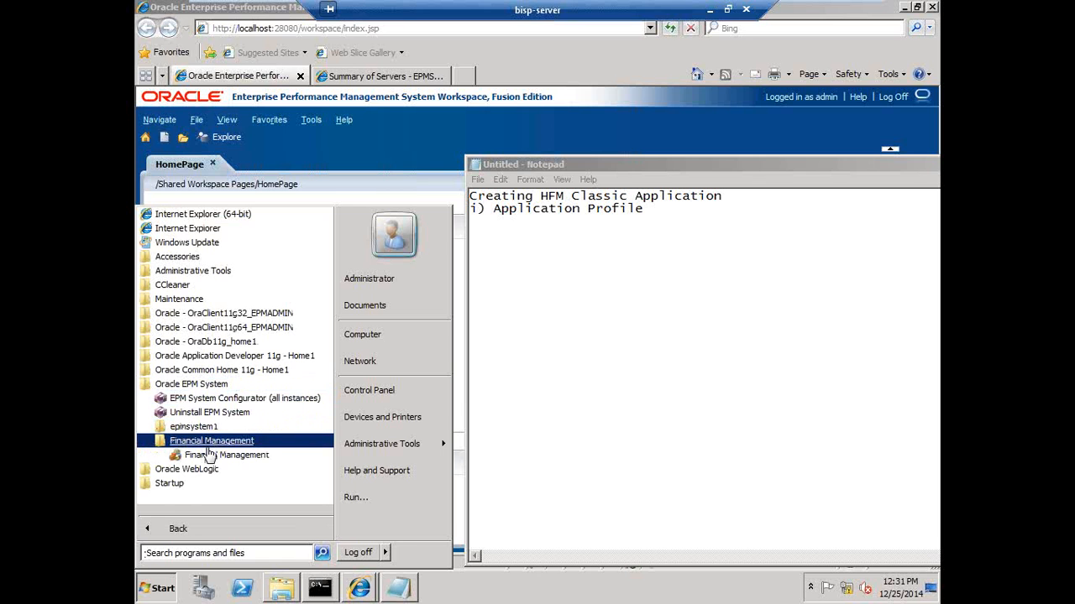
{"action": "left_click", "coordinate": [210, 457]}
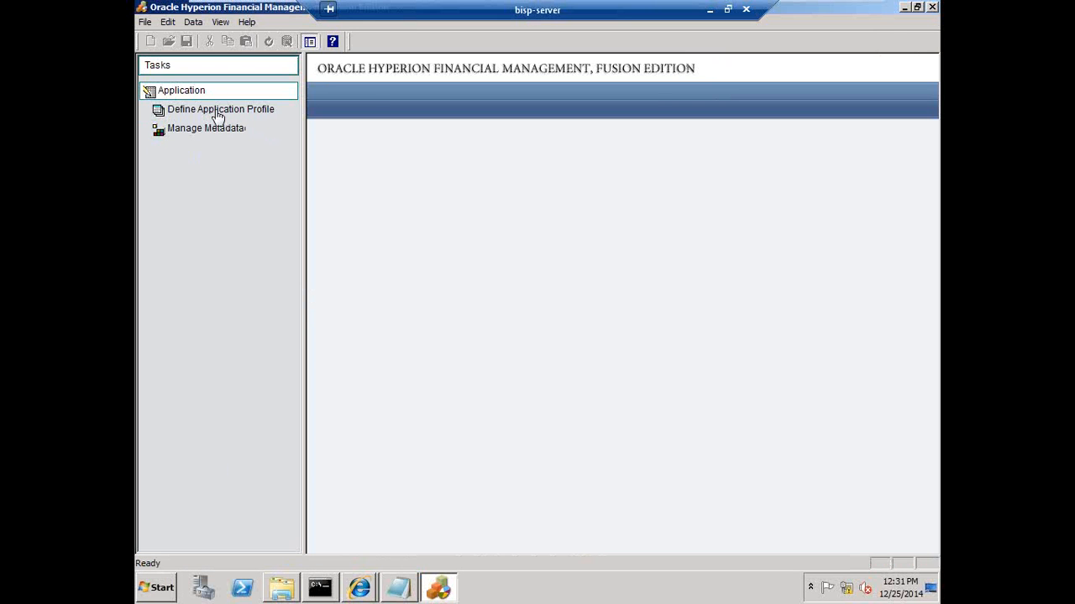
{"action": "left_click", "coordinate": [218, 112]}
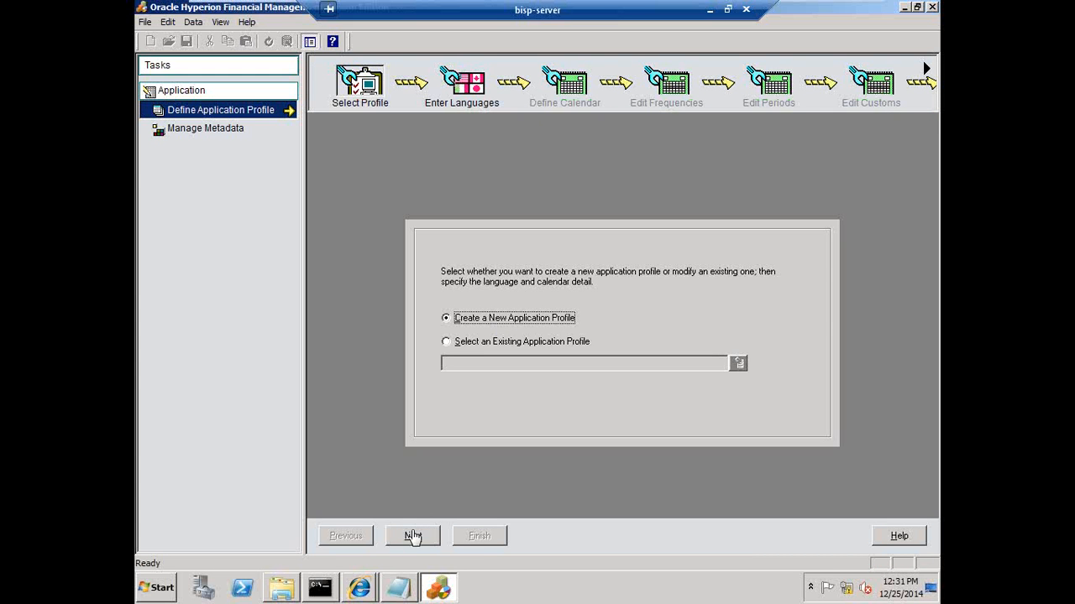
{"action": "left_click", "coordinate": [414, 535]}
Specify English and French as the application's supported languages and proceed to the calendar definition.
{"action": "left_click", "coordinate": [484, 301]}
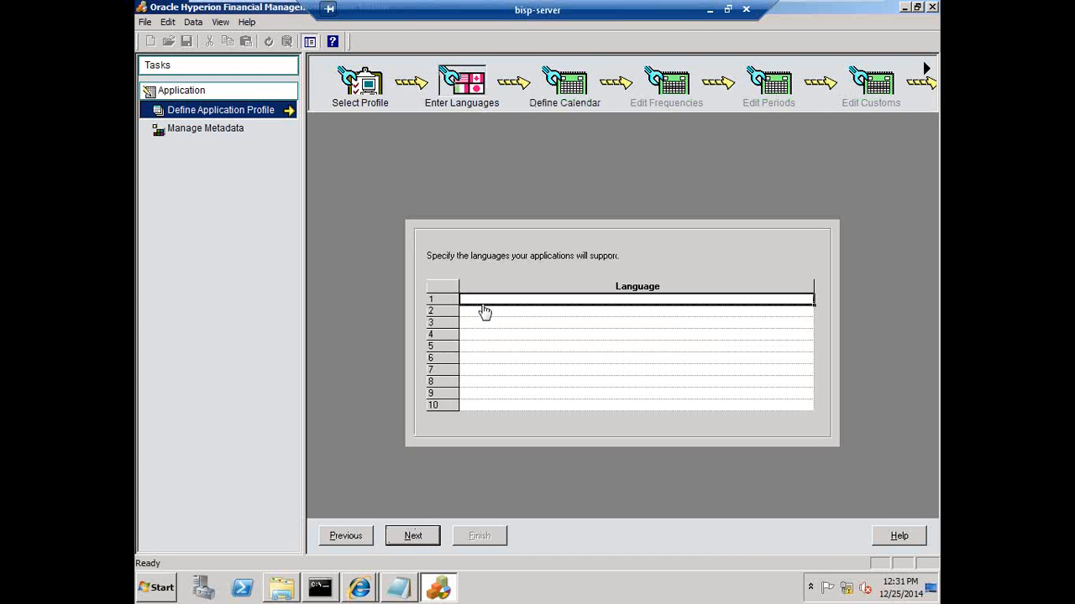
{"action": "type", "text": "English"}
{"action": "left_click", "coordinate": [484, 311]}
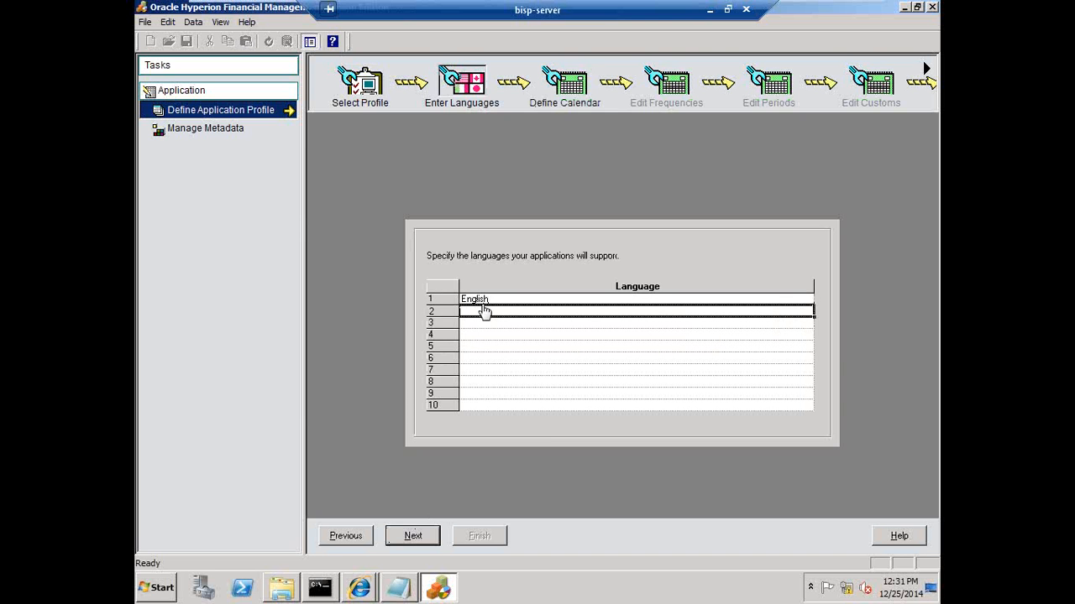
{"action": "type", "text": "French"}
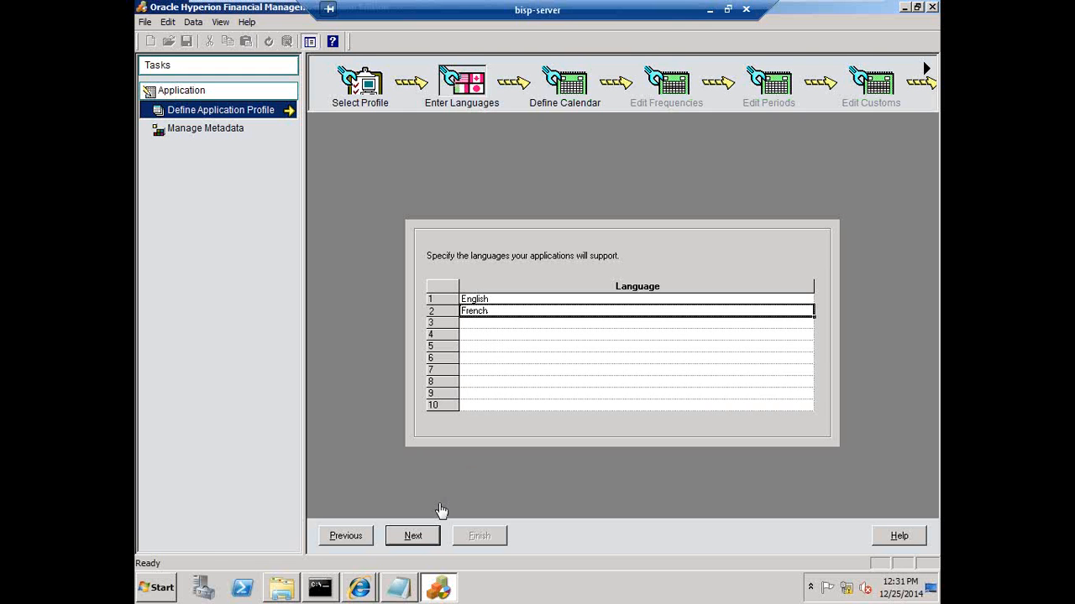
{"action": "left_click", "coordinate": [416, 536]}
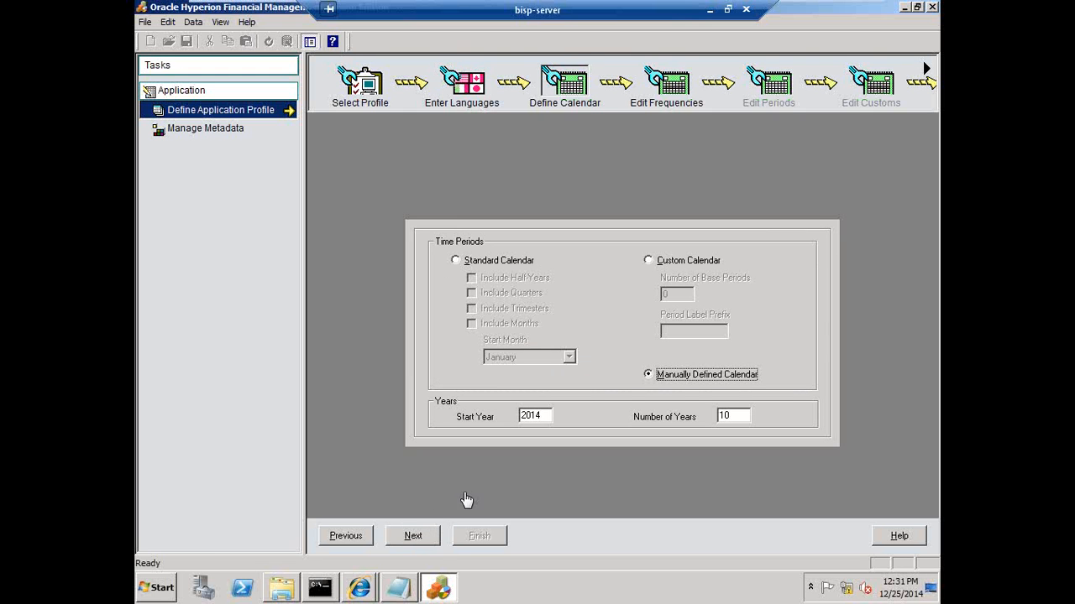
Choose a standard calendar that includes half-years, quarters and months, with April as the start month.
{"action": "left_click", "coordinate": [467, 263]}
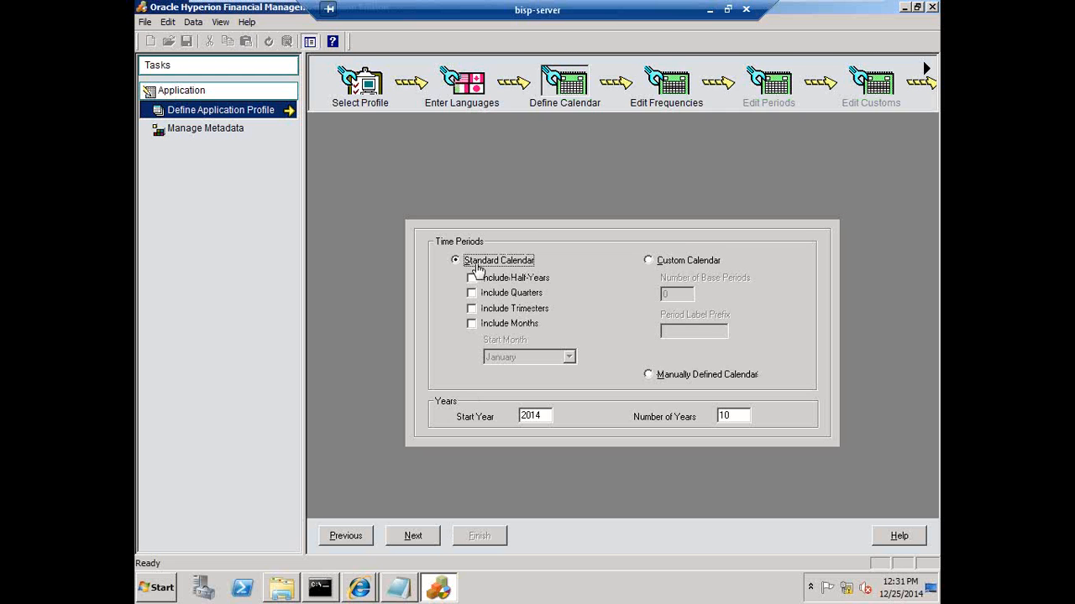
{"action": "left_click", "coordinate": [487, 278]}
{"action": "left_click", "coordinate": [495, 293]}
{"action": "left_click", "coordinate": [493, 323]}
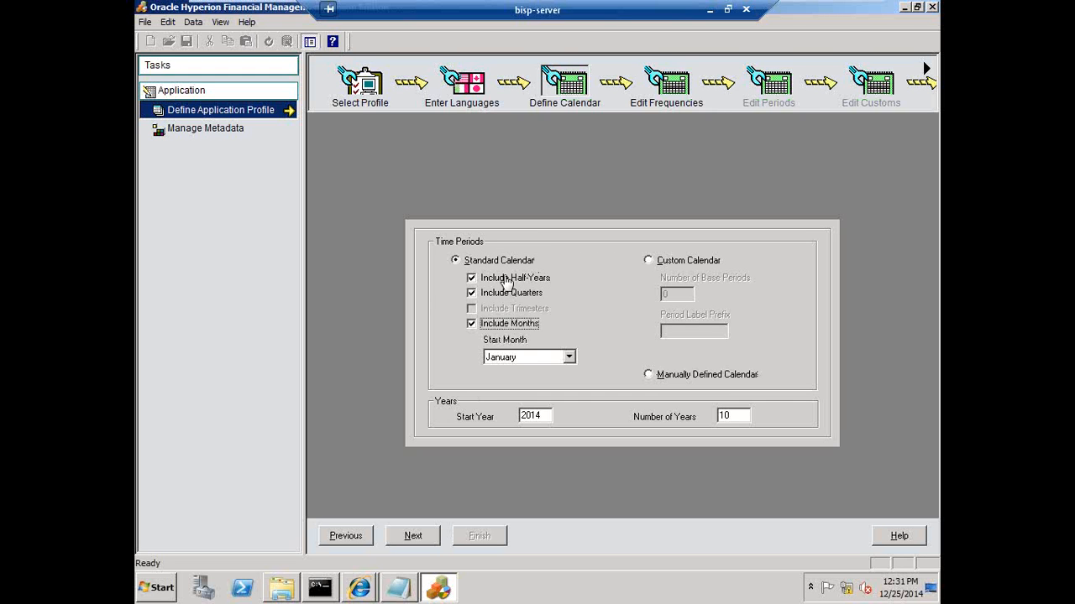
{"action": "left_click", "coordinate": [517, 357]}
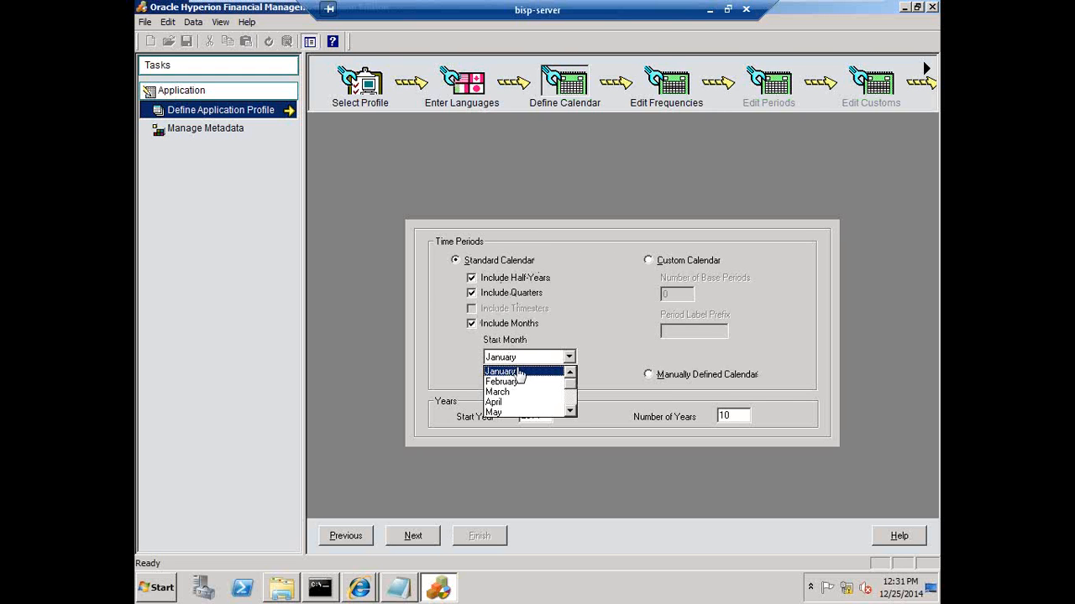
{"action": "left_click", "coordinate": [516, 403]}
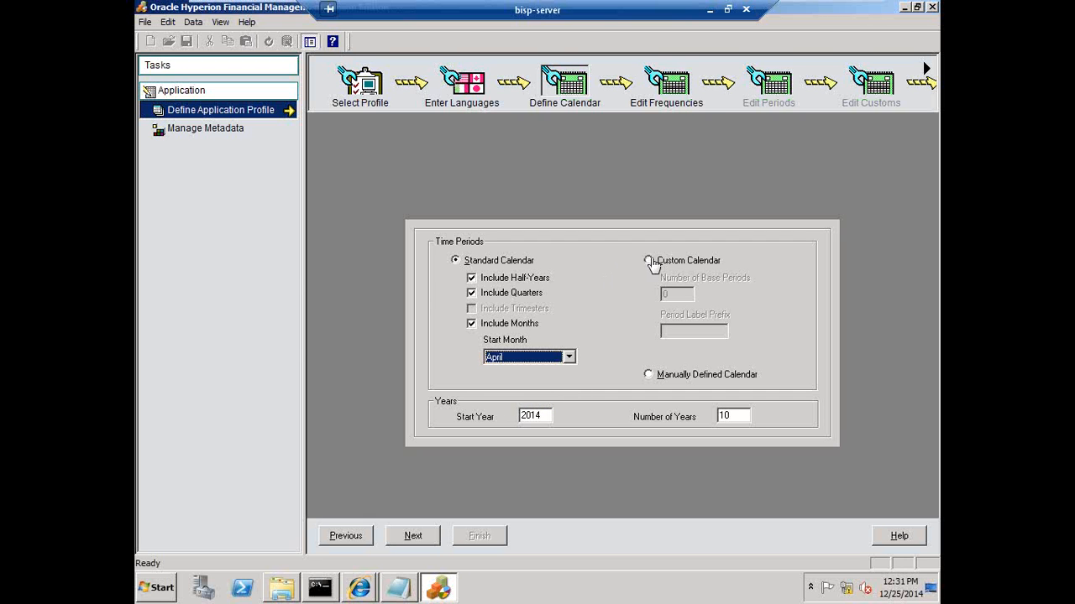
Try a custom calendar with 13 base periods and the period label prefix "Rolling".
{"action": "left_click", "coordinate": [647, 260]}
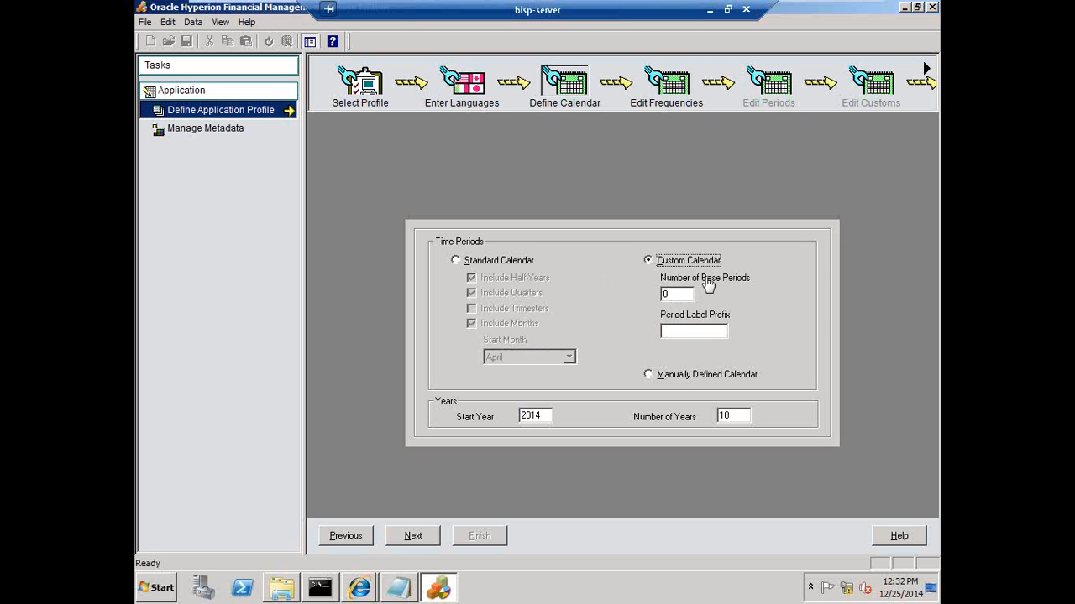
{"action": "left_click_drag", "start_coordinate": [682, 297], "coordinate": [654, 304]}
{"action": "type", "text": "13"}
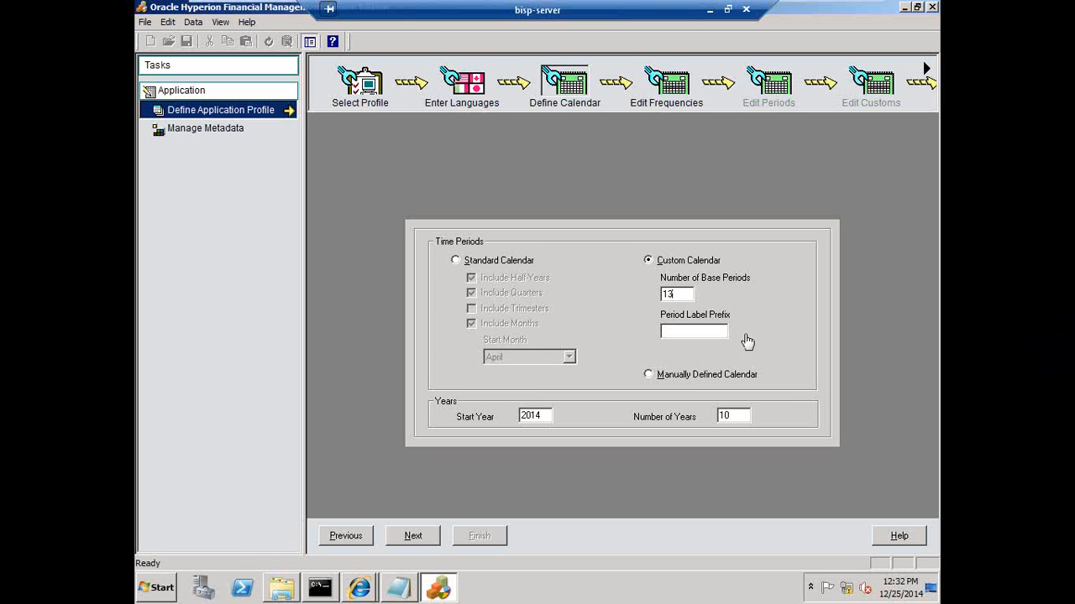
{"action": "type", "text": "Rolling"}
Return the time periods to the standard calendar and set the start month to January.
{"action": "left_click", "coordinate": [455, 262]}
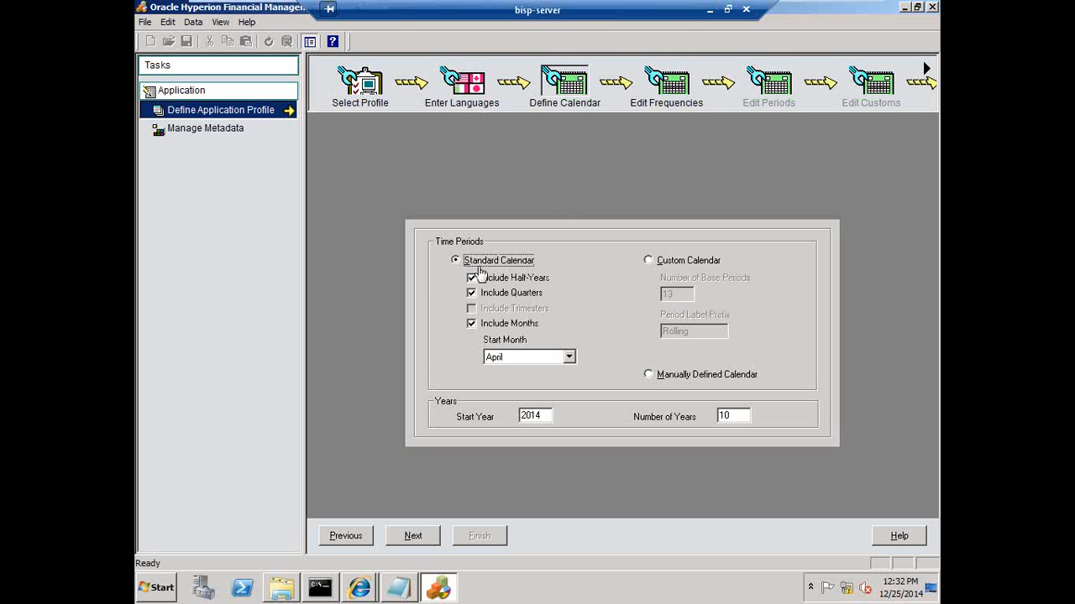
{"action": "left_click", "coordinate": [508, 359]}
{"action": "scroll", "coordinate": [512, 378], "scroll_direction": "up", "scroll_amount": 3}
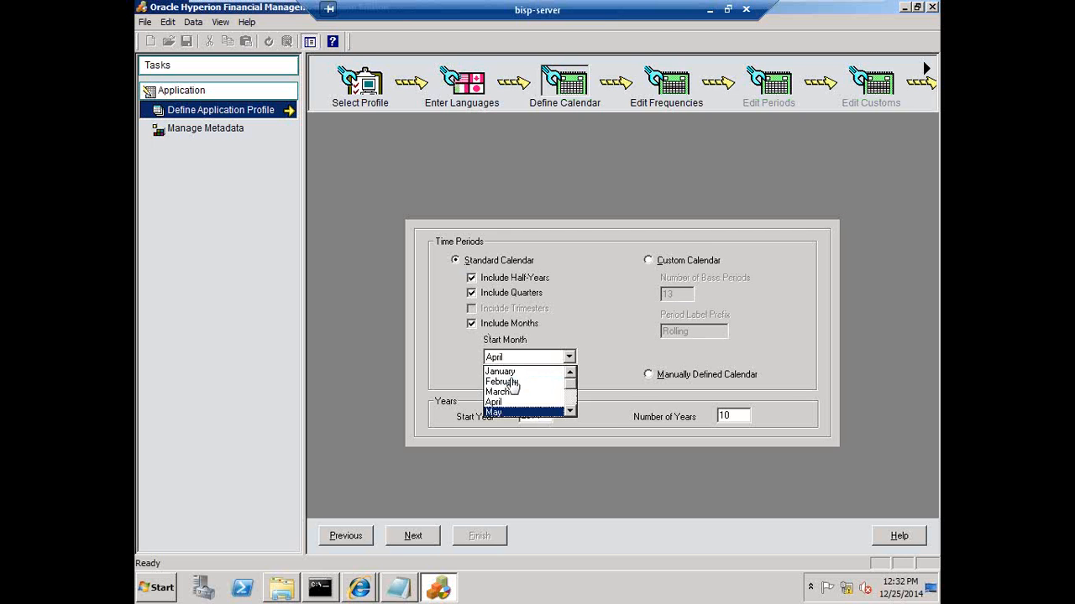
{"action": "left_click", "coordinate": [506, 378]}
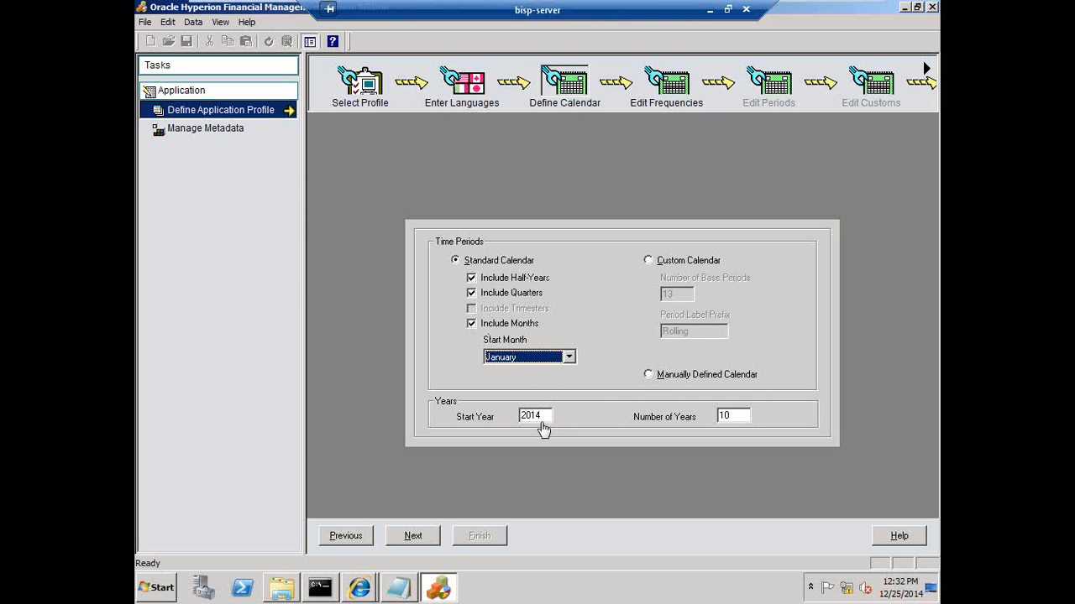
Set the calendar's start year to 2011 and the number of years to 7.
{"action": "left_click_drag", "start_coordinate": [530, 418], "coordinate": [537, 418]}
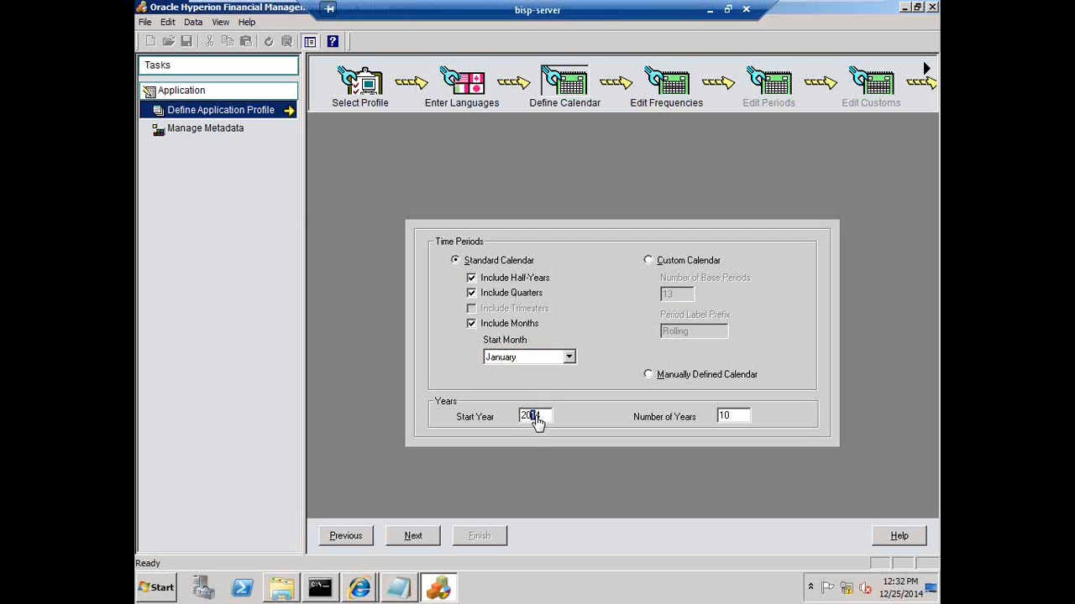
{"action": "type", "text": "1"}
{"action": "left_click", "coordinate": [737, 418]}
{"action": "type", "text": "7"}
Open Paint, paste the screenshot of the calendar settings and shift it so the whole settings area shows.
{"action": "left_click", "coordinate": [150, 590]}
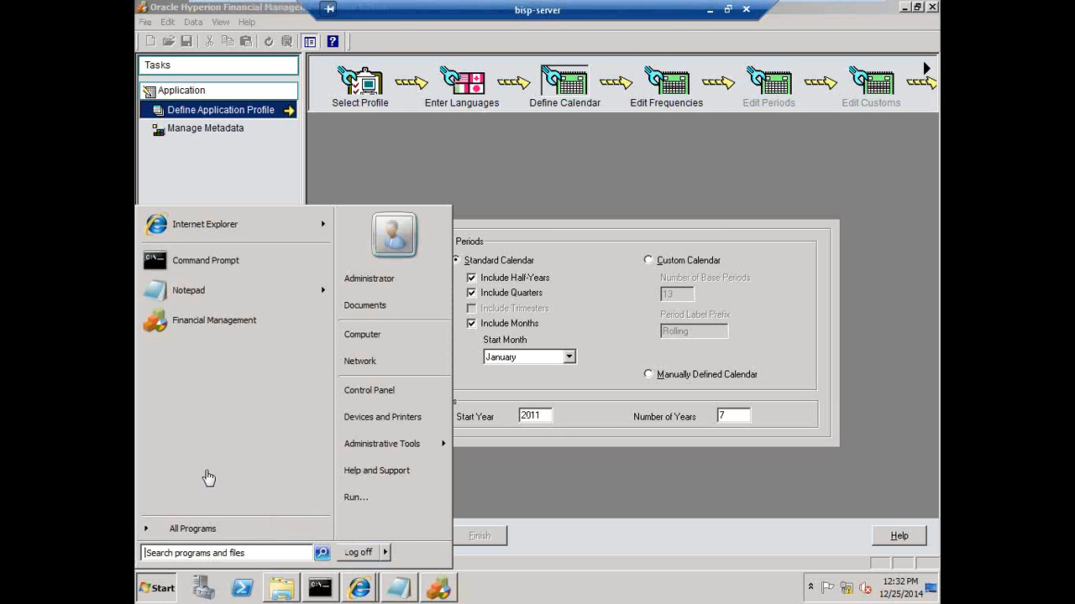
{"action": "left_click", "coordinate": [167, 555]}
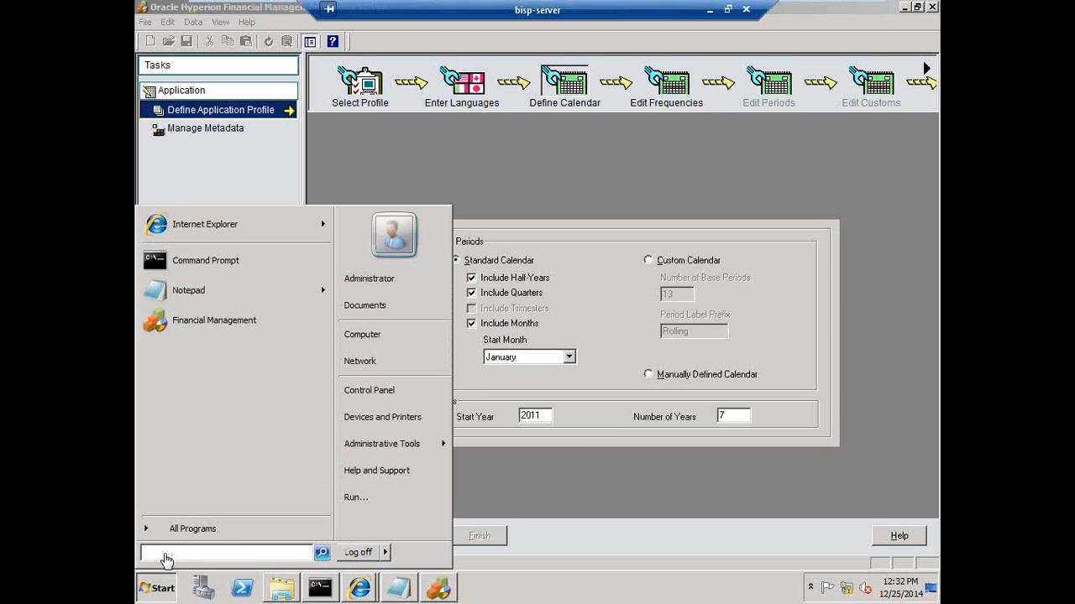
{"action": "type", "text": "paint"}
{"action": "key", "text": "Return"}
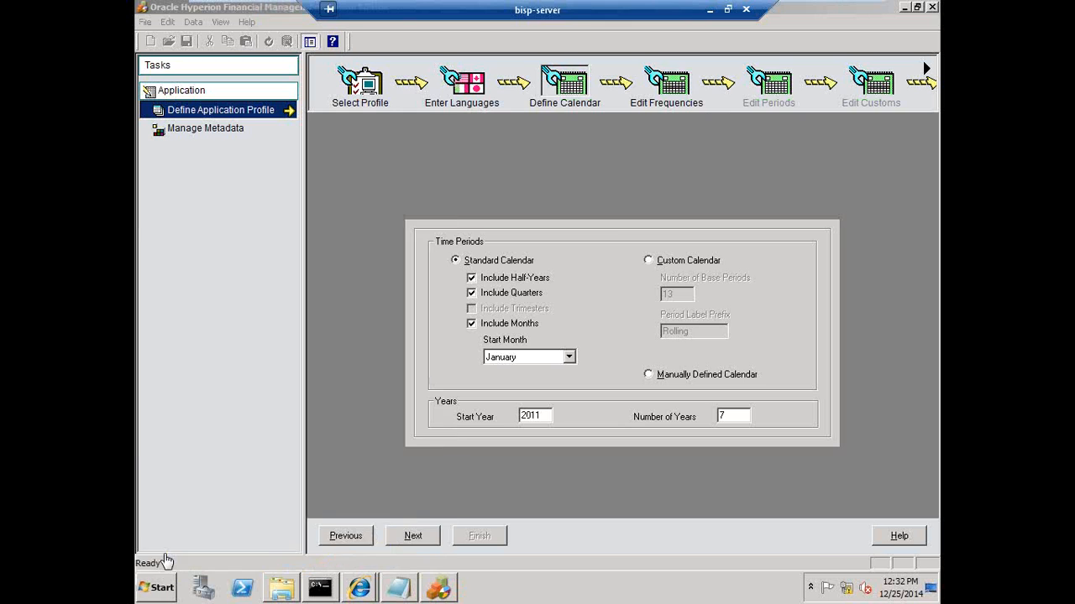
{"action": "key", "text": "ctrl+v"}
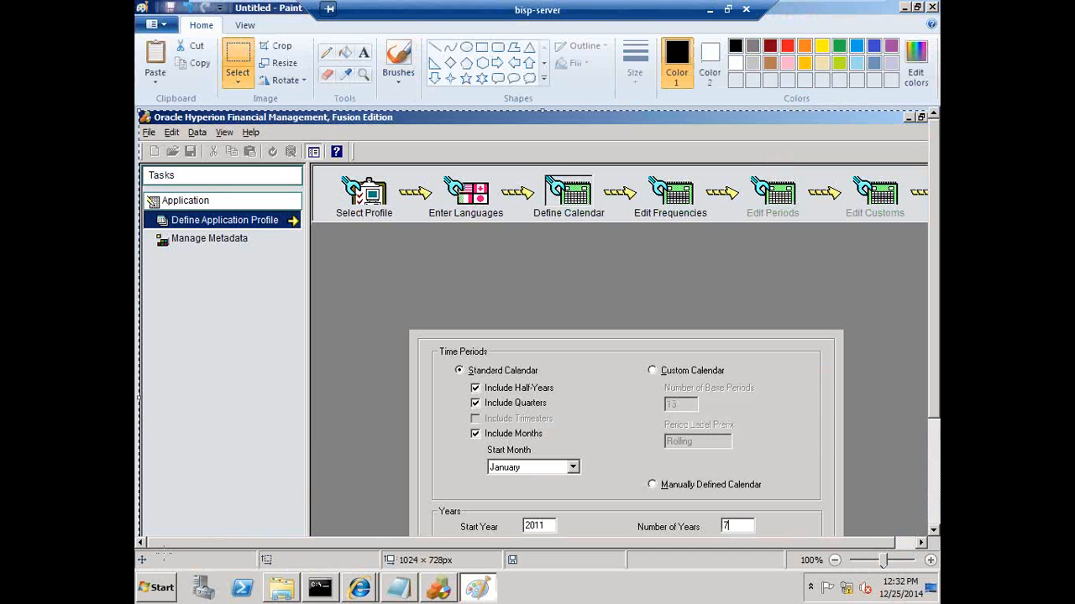
{"action": "left_click_drag", "start_coordinate": [724, 298], "coordinate": [463, 59]}
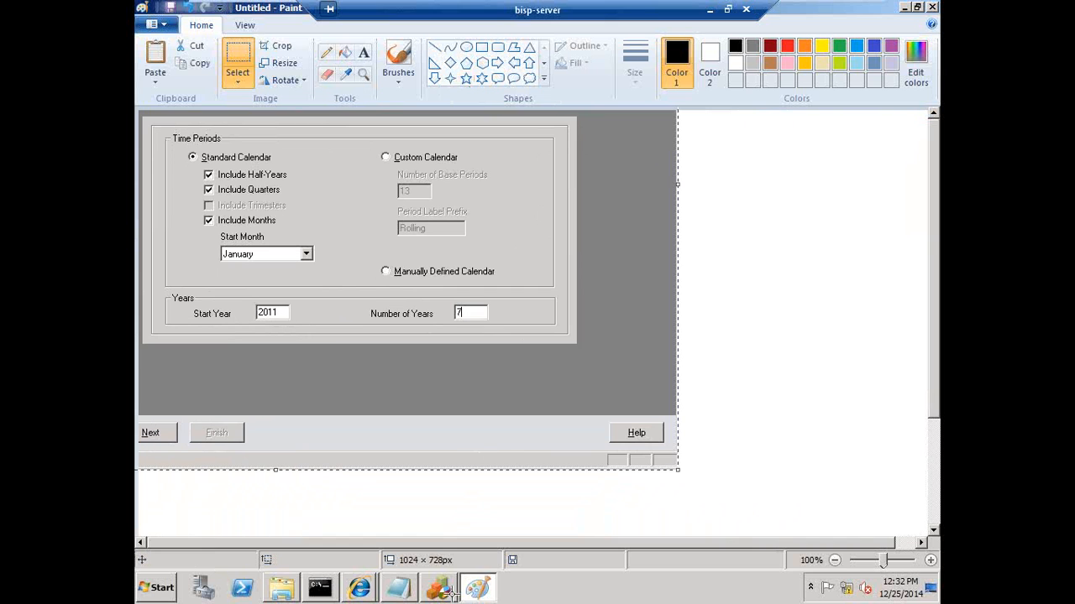
In the Notepad outline, add sub-items "a) Language" and "b) Year and Period Dimension" under Application Profile.
{"action": "left_click", "coordinate": [398, 588]}
{"action": "key", "text": "Return"}
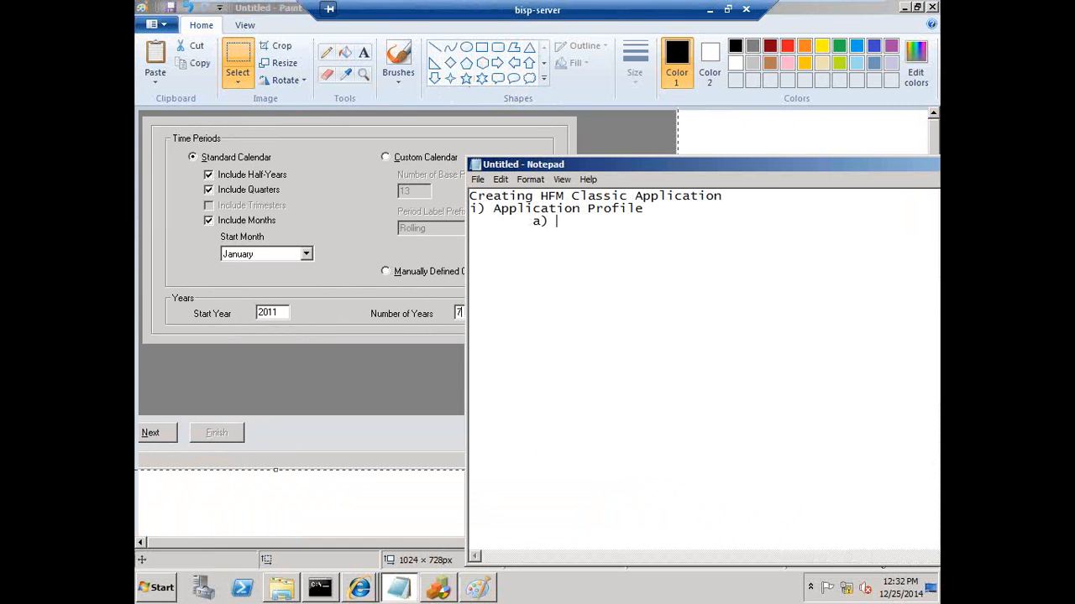
{"action": "type", "text": "a) Language"}
{"action": "type", "text": " \tb) Year and Period Dimension"}
Advance the application profile in Financial Management to Edit Frequencies, and bring up the calendar screenshot in Paint for comparison.
{"action": "key", "text": "alt+Tab"}
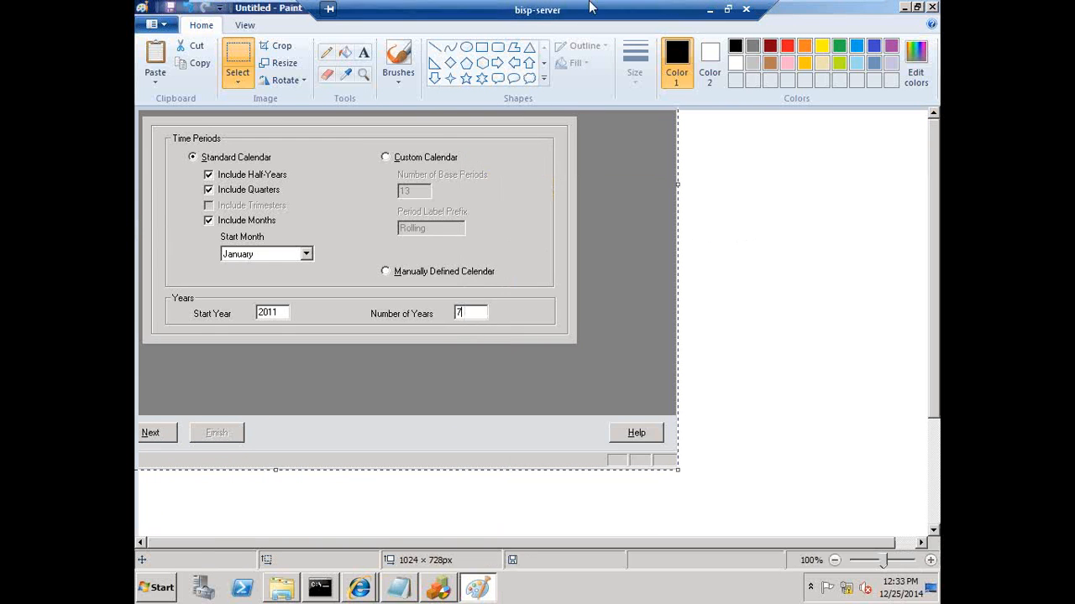
{"action": "key", "text": "alt+Tab"}
{"action": "left_click", "coordinate": [422, 534]}
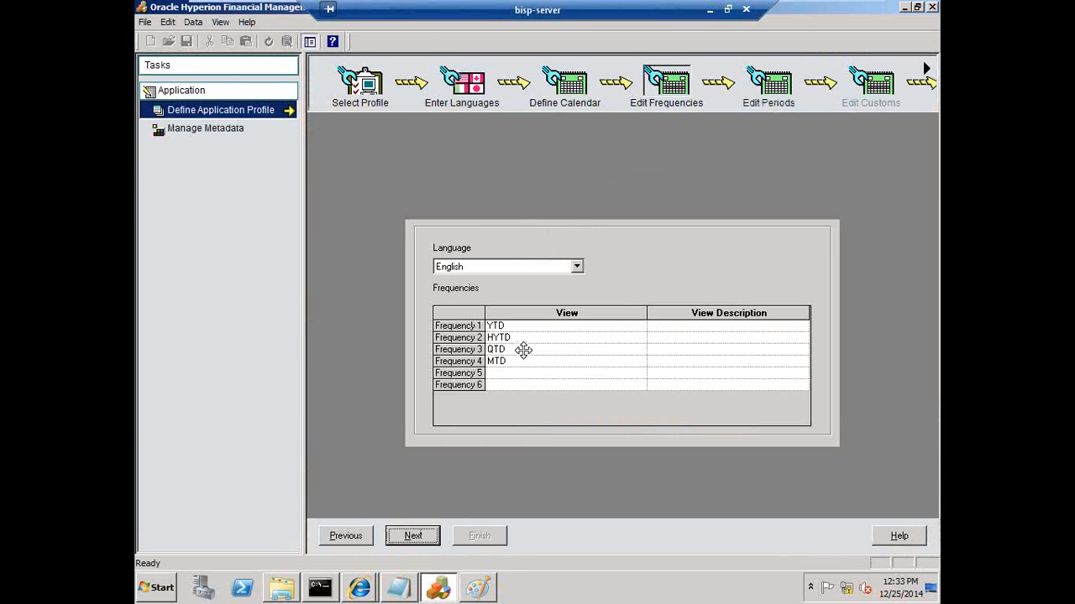
{"action": "key", "text": "alt+Tab"}
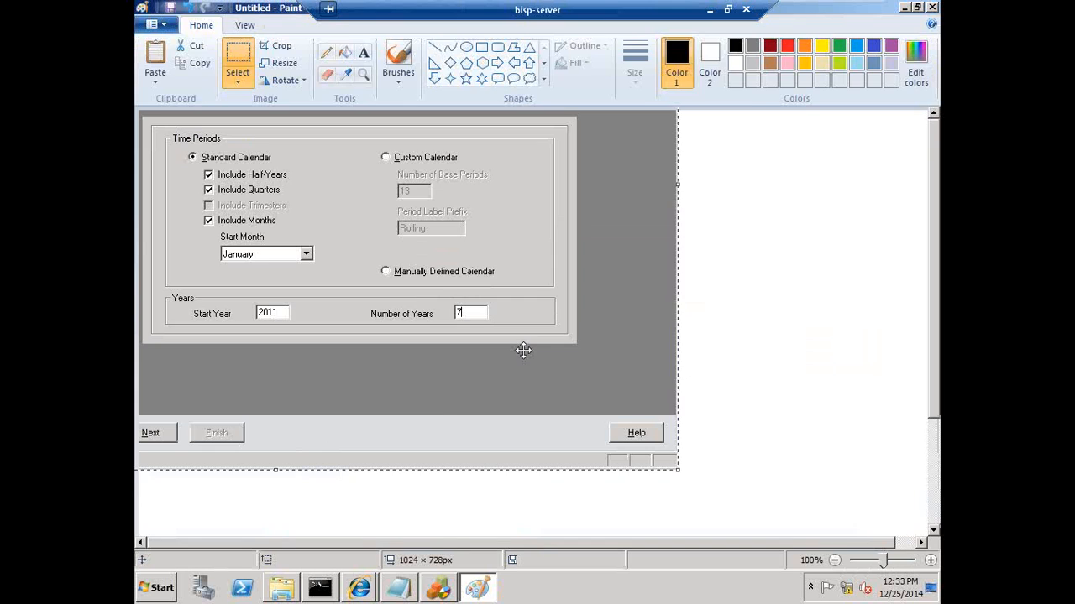
Open a new Paint picture, paste the screenshot of the Edit Frequencies screen and shift it so the whole frequencies area shows.
{"action": "key", "text": "alt+Tab"}
{"action": "key", "text": "super"}
{"action": "type", "text": "pbrush"}
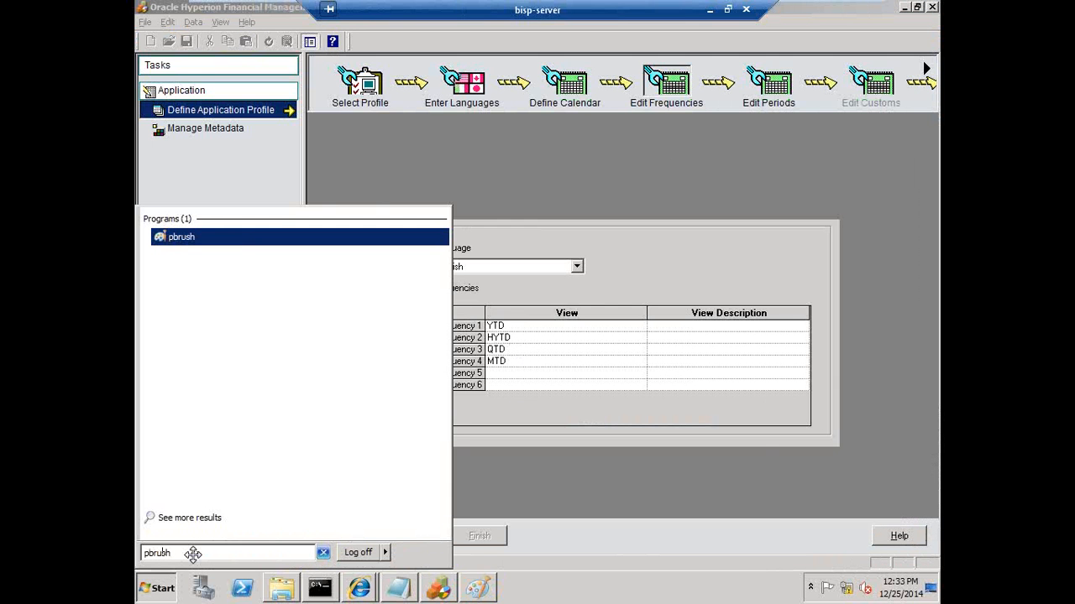
{"action": "key", "text": "Return"}
{"action": "key", "text": "ctrl+v"}
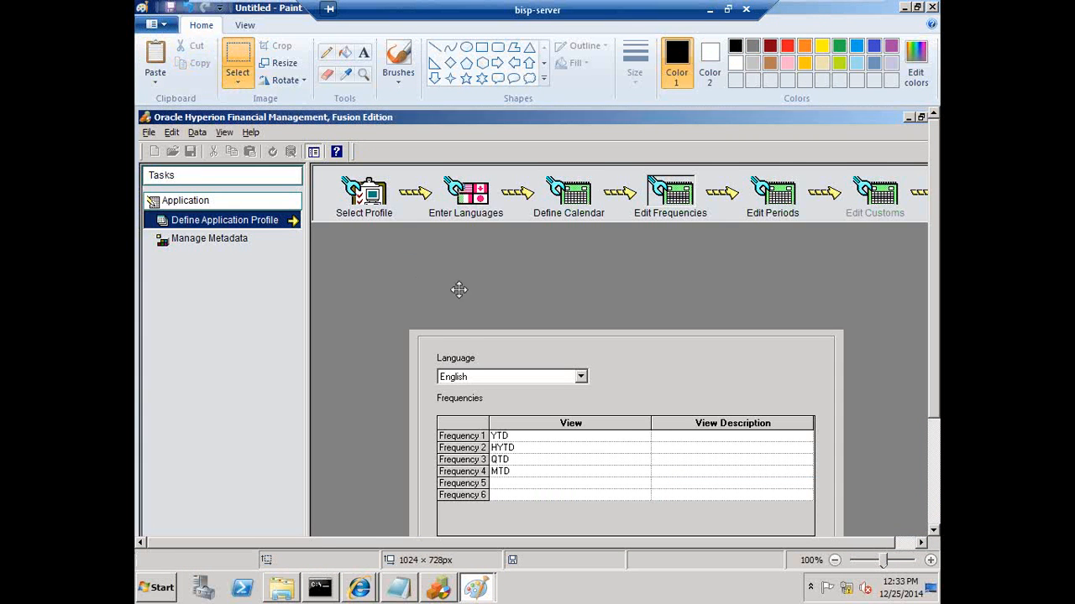
{"action": "left_click_drag", "start_coordinate": [458, 301], "coordinate": [445, 180]}
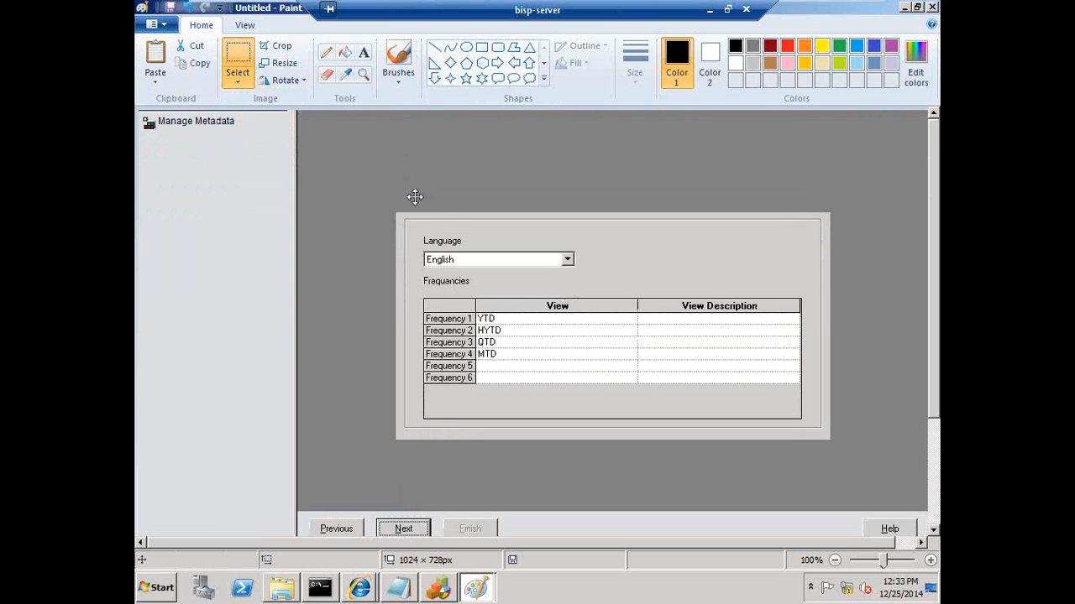
Cut the frequencies area out of the new screenshot and paste it beside the Standard Calendar options in the calendar picture.
{"action": "left_click", "coordinate": [247, 59]}
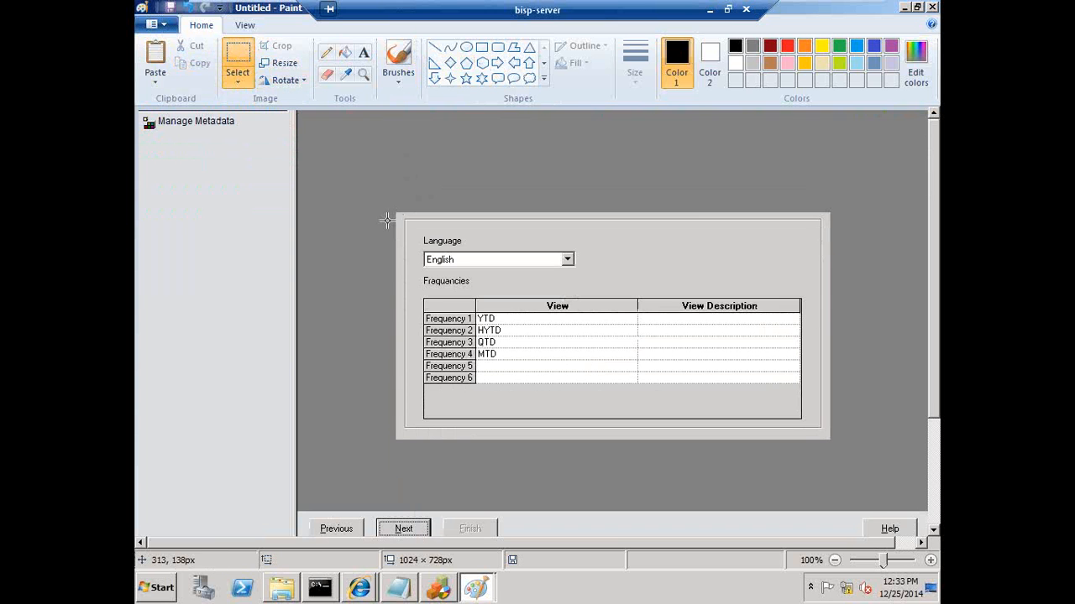
{"action": "left_click_drag", "start_coordinate": [403, 217], "coordinate": [834, 440]}
{"action": "key", "text": "ctrl+x"}
{"action": "key", "text": "alt+Tab"}
{"action": "key", "text": "alt+Tab"}
{"action": "key", "text": "ctrl+v"}
{"action": "mouse_move", "coordinate": [383, 225]}
{"action": "left_mouse_down"}
{"action": "mouse_move", "coordinate": [606, 238]}
{"action": "mouse_move", "coordinate": [634, 225]}
{"action": "mouse_move", "coordinate": [559, 231]}
{"action": "left_mouse_up"}
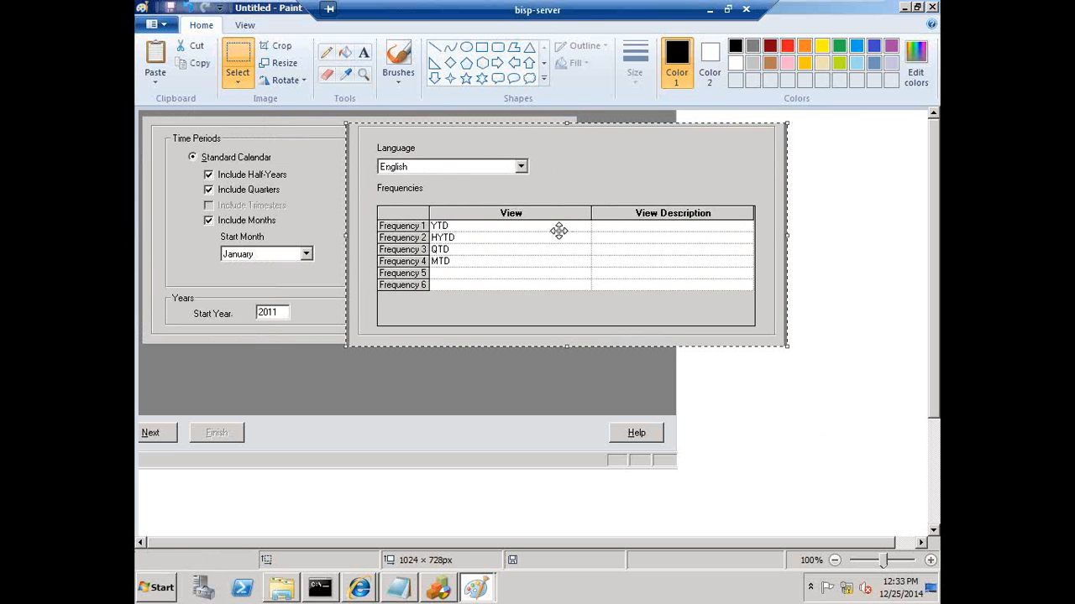
Draw thin black lines linking Standard Calendar, Include Half-Years, Include Quarters and Include Months to Frequency 1, 2, 3 and 4 respectively.
{"action": "left_click", "coordinate": [434, 47]}
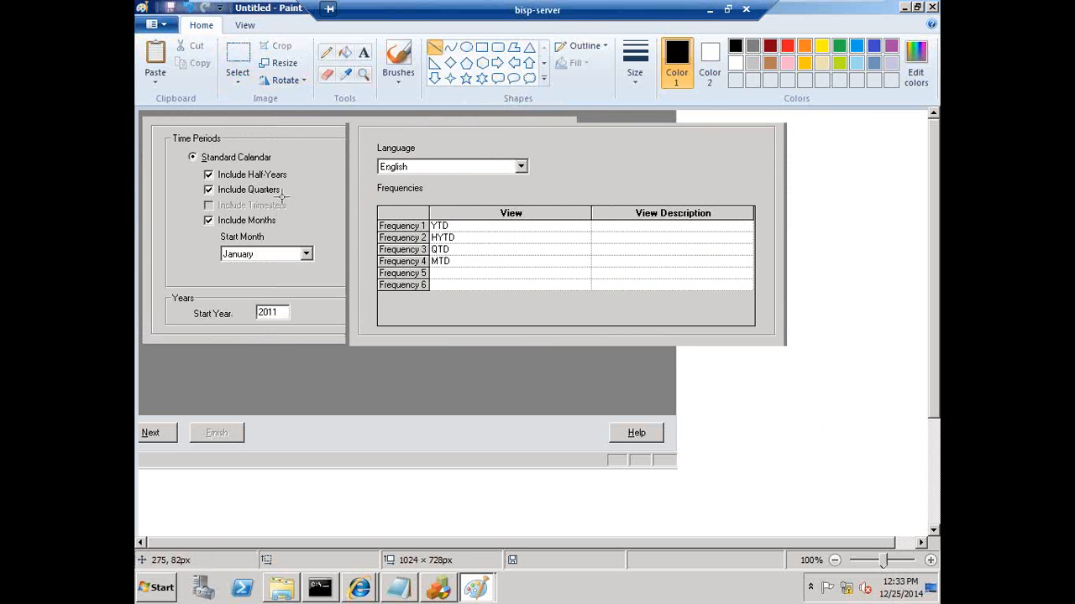
{"action": "left_click_drag", "start_coordinate": [269, 153], "coordinate": [378, 227]}
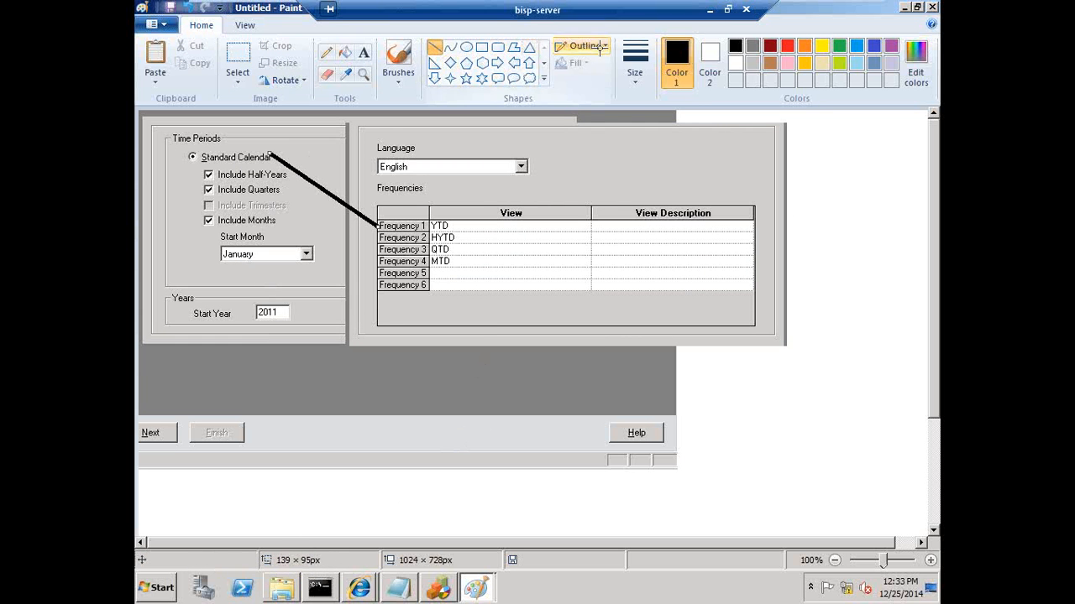
{"action": "left_click", "coordinate": [634, 61]}
{"action": "left_click", "coordinate": [630, 144]}
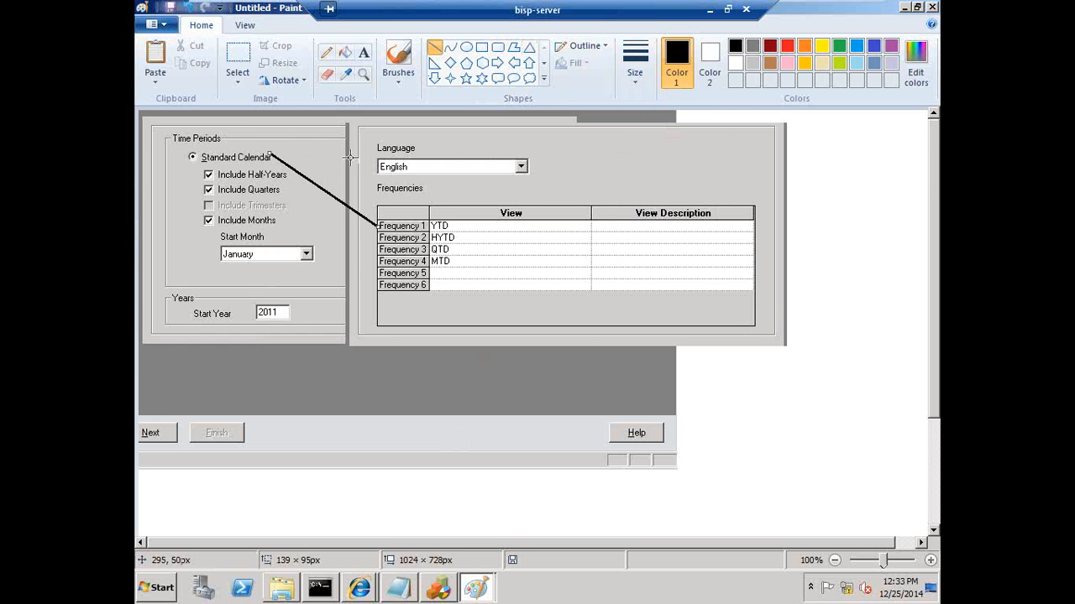
{"action": "left_click", "coordinate": [297, 186]}
{"action": "left_click_drag", "start_coordinate": [336, 215], "coordinate": [378, 238]}
{"action": "left_click_drag", "start_coordinate": [277, 195], "coordinate": [370, 249]}
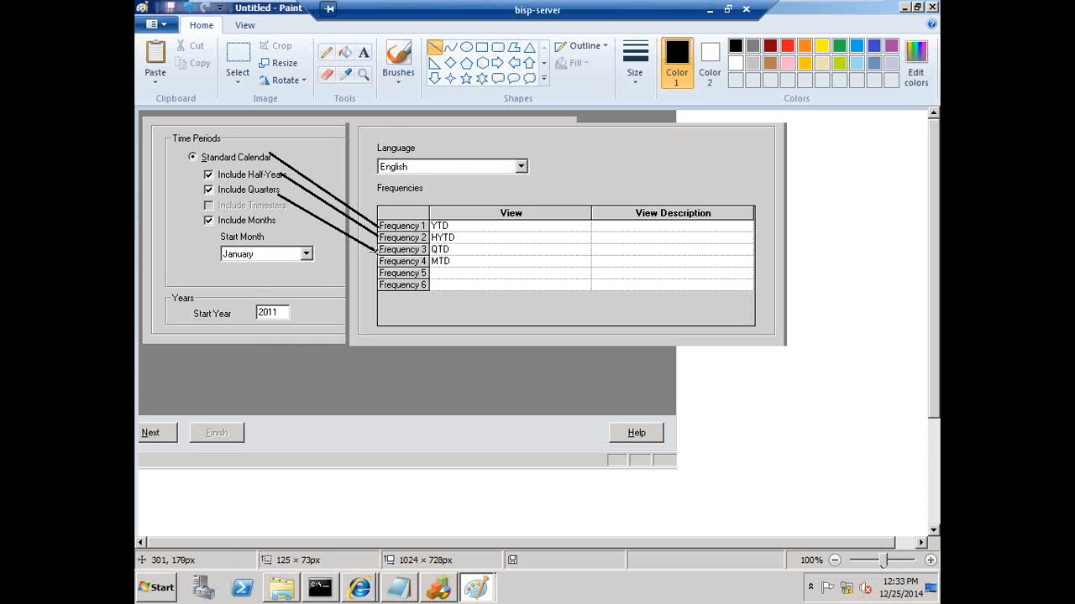
{"action": "left_click_drag", "start_coordinate": [275, 220], "coordinate": [376, 265]}
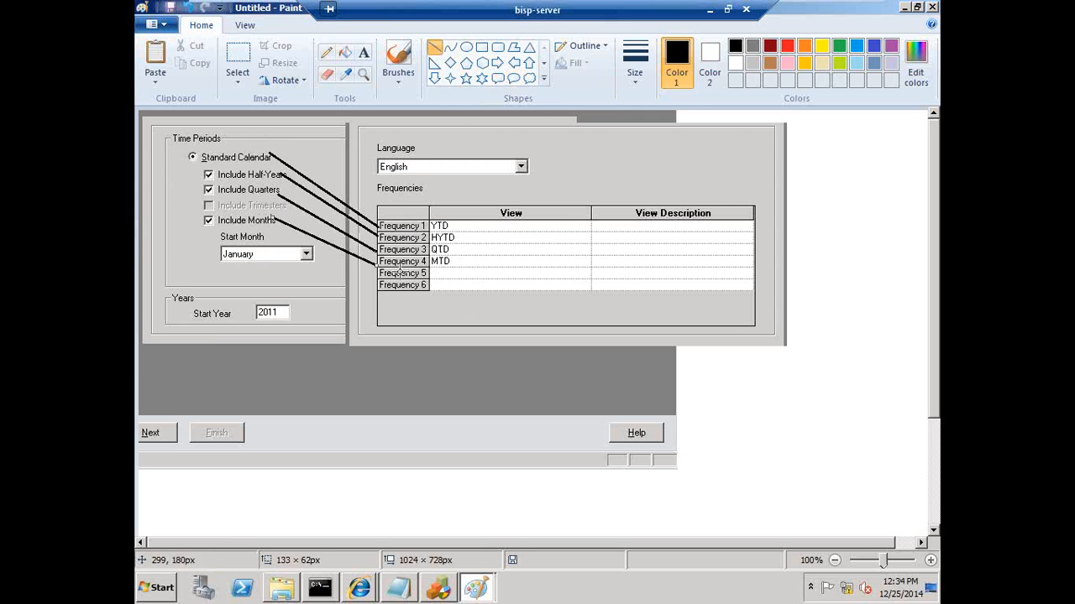
In Financial Management, return to Define Calendar, choose the standard calendar without quarters, and advance to Edit Frequencies.
{"action": "left_click", "coordinate": [439, 588]}
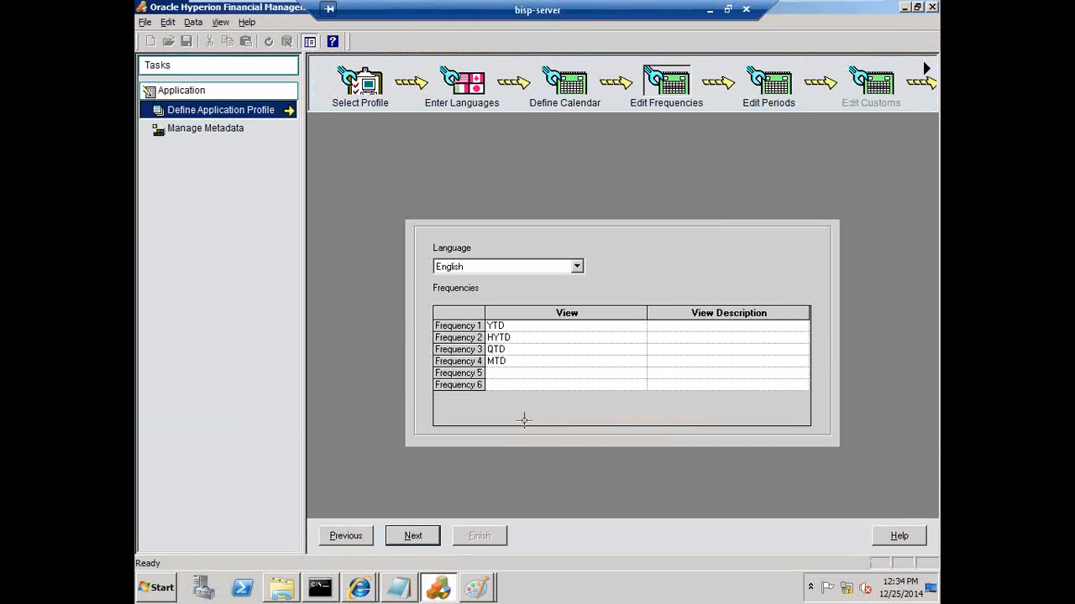
{"action": "left_click", "coordinate": [357, 540]}
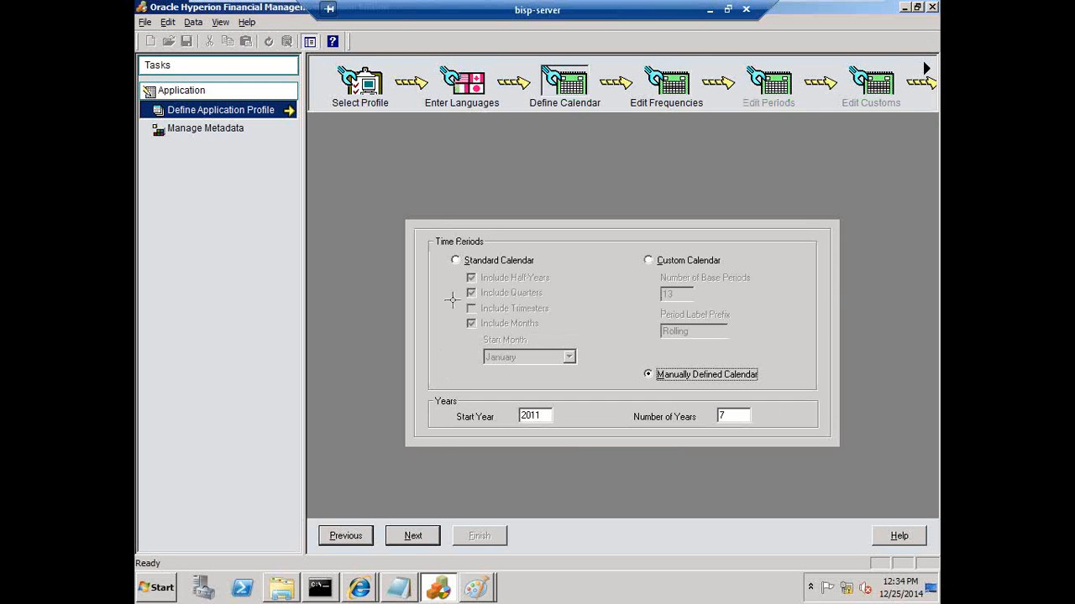
{"action": "left_click", "coordinate": [455, 260]}
{"action": "left_click", "coordinate": [470, 292]}
{"action": "left_click", "coordinate": [412, 535]}
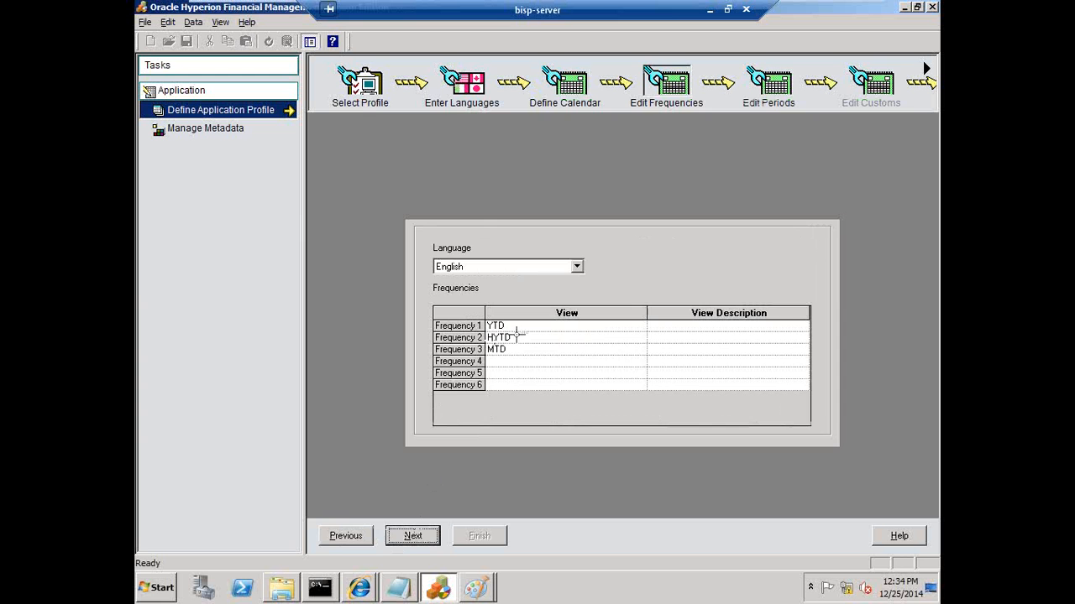
Go back to Define Calendar, choose the standard calendar with quarters included again, and advance to Edit Periods.
{"action": "left_click", "coordinate": [348, 534]}
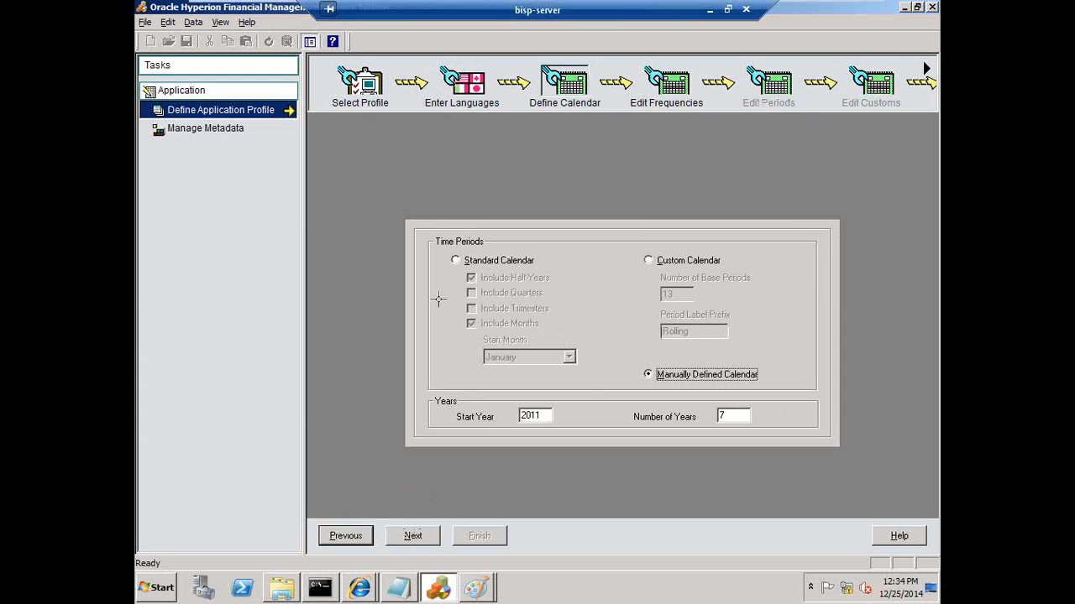
{"action": "left_click", "coordinate": [455, 261]}
{"action": "left_click", "coordinate": [471, 292]}
{"action": "left_click", "coordinate": [412, 535]}
{"action": "left_click", "coordinate": [412, 536]}
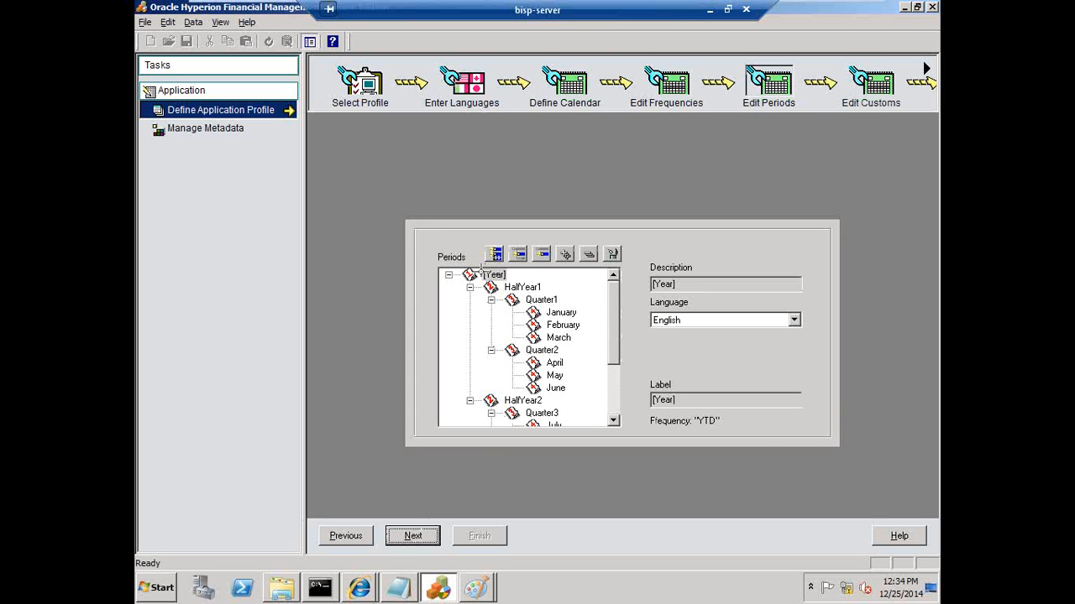
Examine the frequency assigned to January, Quarter1, HalfYear1 and [Year] in the periods hierarchy.
{"action": "left_click_drag", "start_coordinate": [478, 270], "coordinate": [565, 314]}
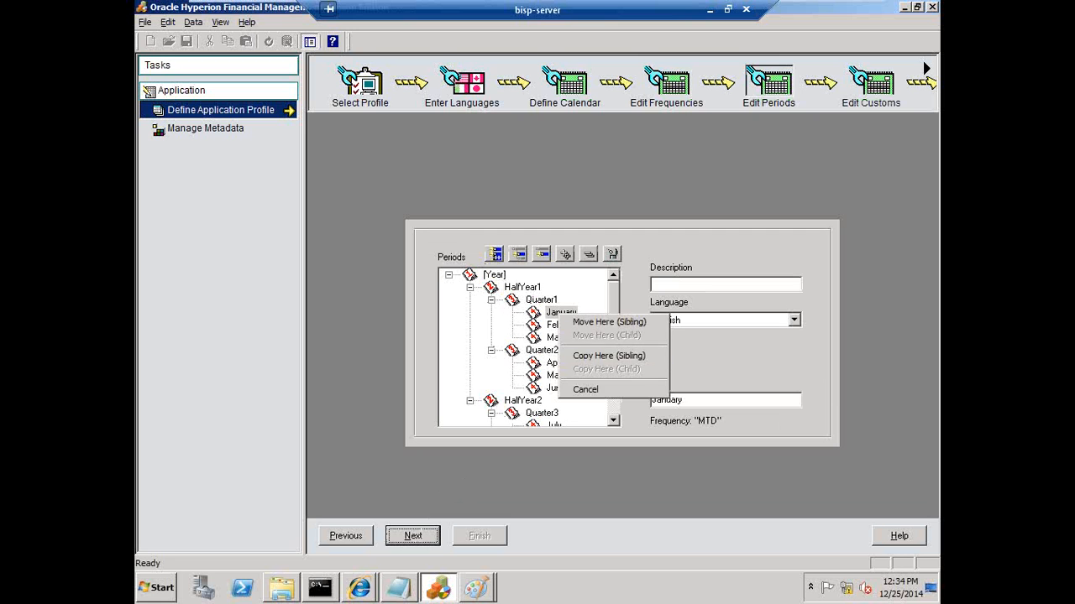
{"action": "left_click", "coordinate": [586, 390]}
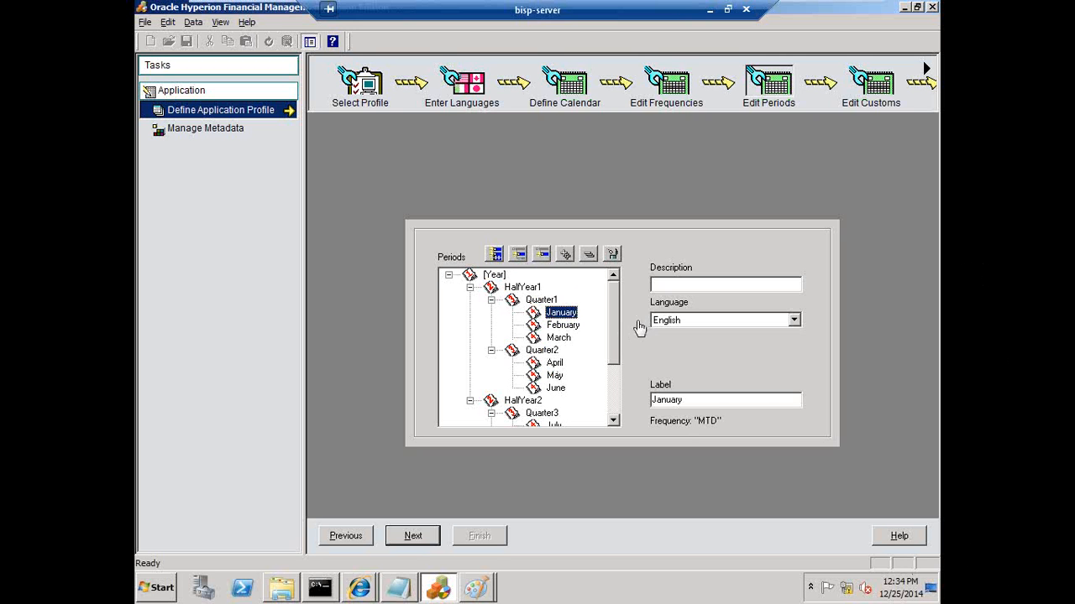
{"action": "mouse_move", "coordinate": [615, 336]}
{"action": "left_mouse_down"}
{"action": "mouse_move", "coordinate": [617, 406]}
{"action": "mouse_move", "coordinate": [614, 322]}
{"action": "left_mouse_up"}
{"action": "left_click", "coordinate": [541, 300]}
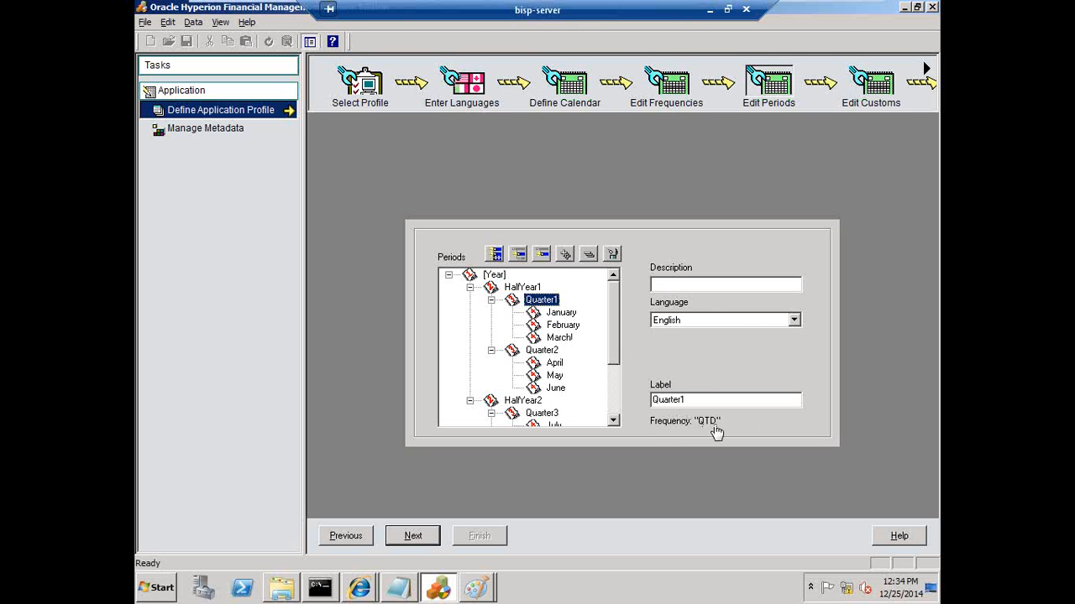
{"action": "left_click", "coordinate": [527, 288]}
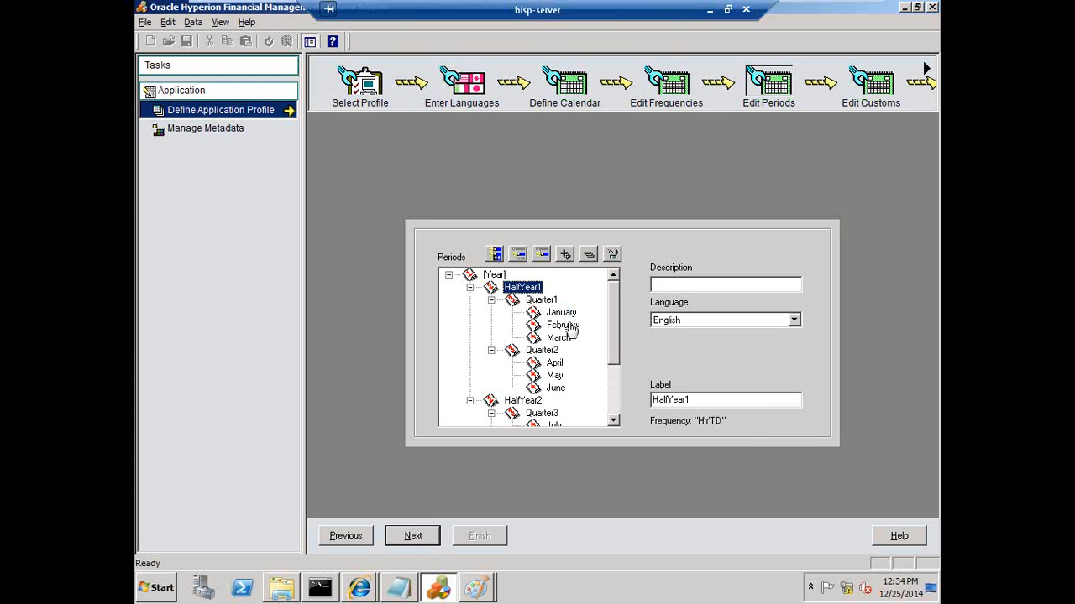
{"action": "left_click", "coordinate": [493, 276]}
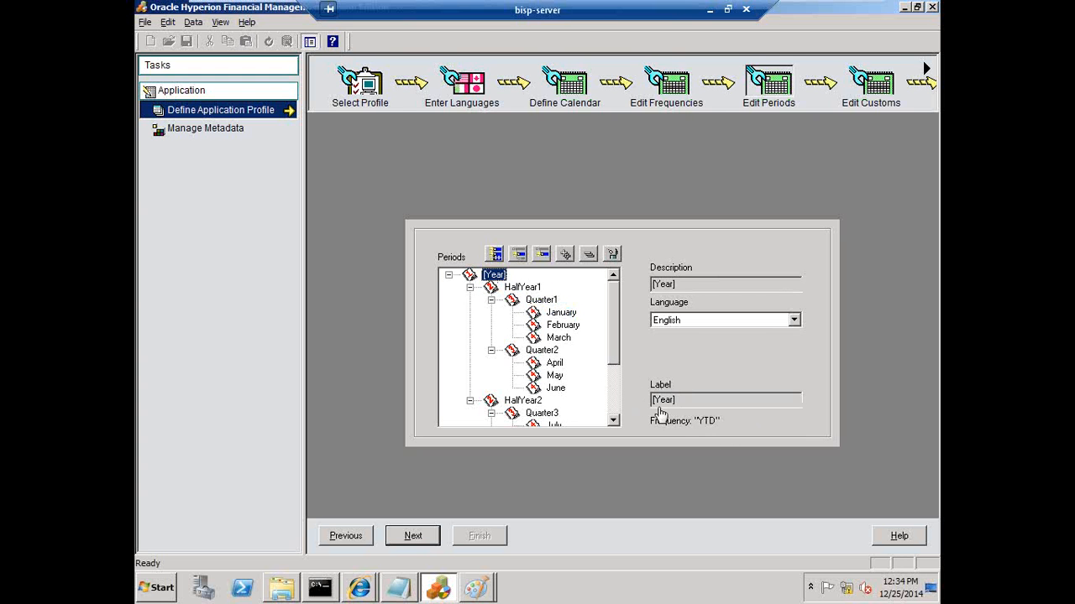
Advance to Edit Customs and define the first custom dimension as FRCurrency with alias Fron_Curriencies.
{"action": "left_click", "coordinate": [418, 538]}
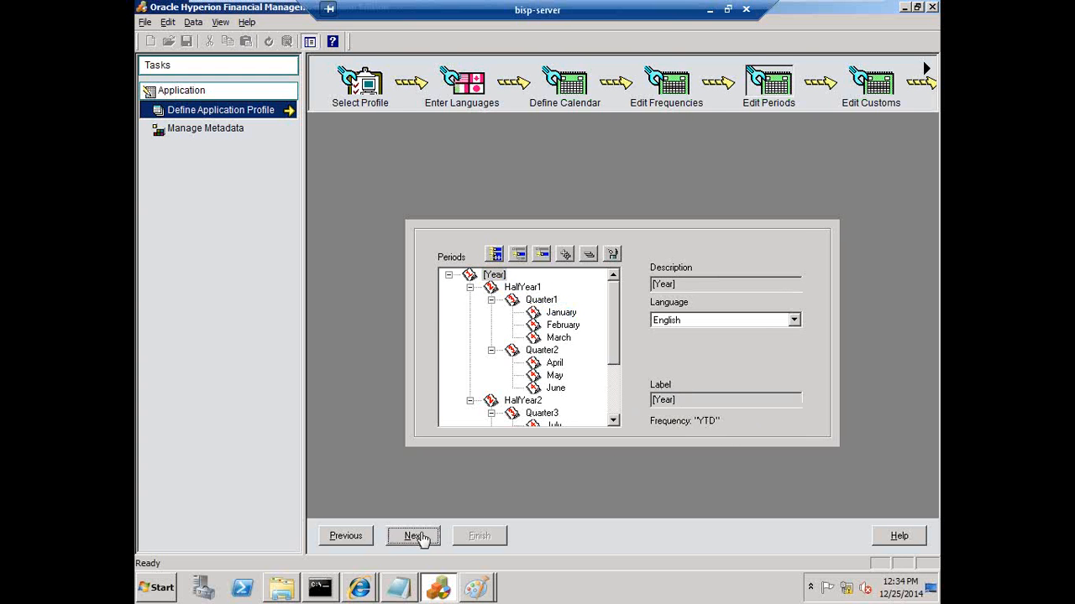
{"action": "left_click", "coordinate": [504, 295]}
{"action": "left_click", "coordinate": [506, 299]}
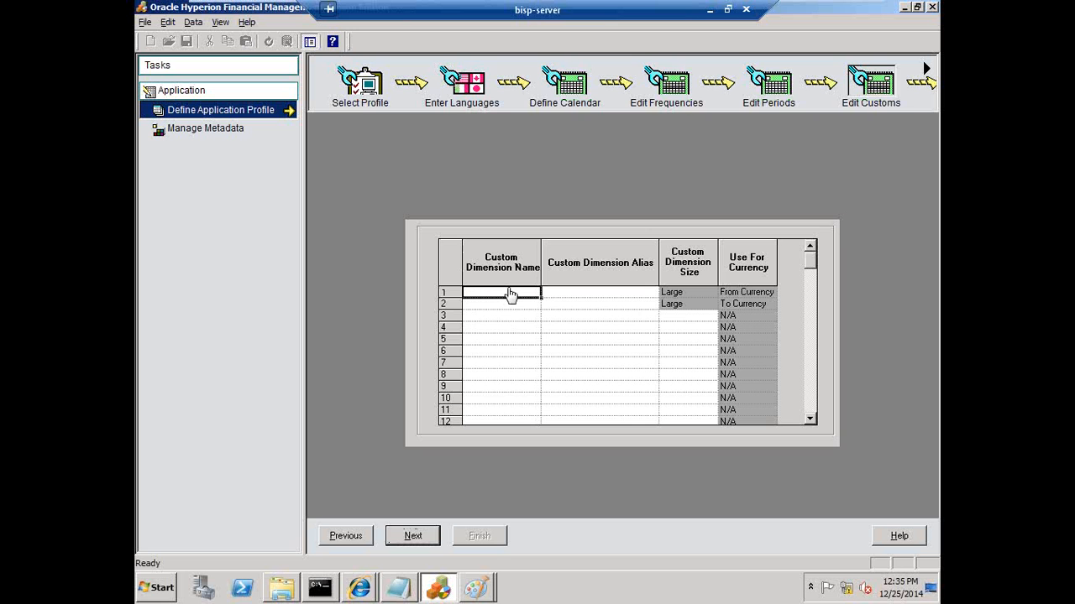
{"action": "type", "text": "RCurrency"}
{"action": "key", "text": "Tab"}
{"action": "type", "text": "From_C"}
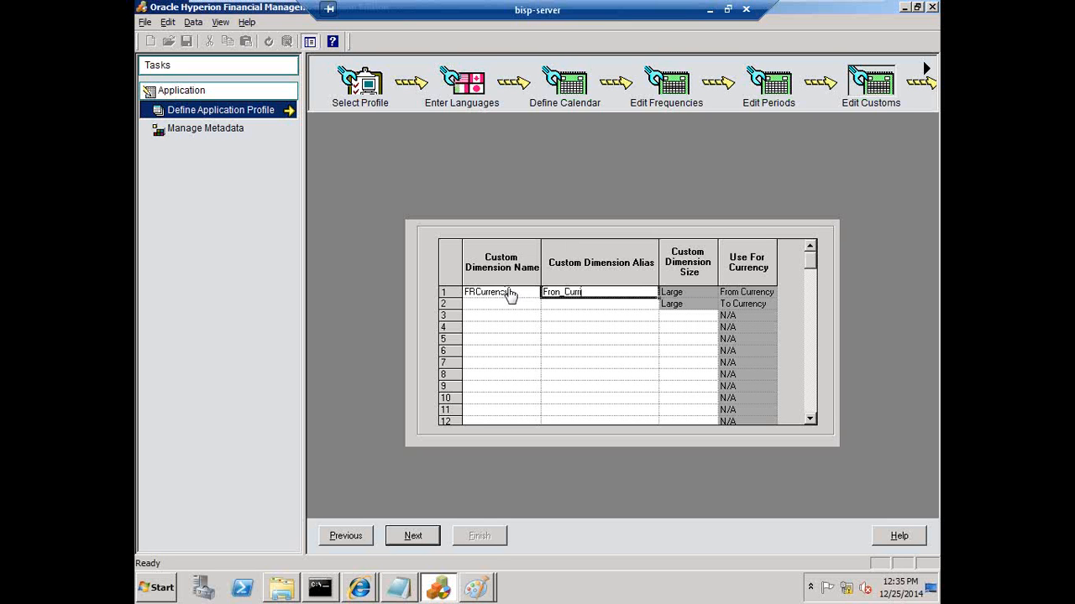
{"action": "key", "text": "Tab"}
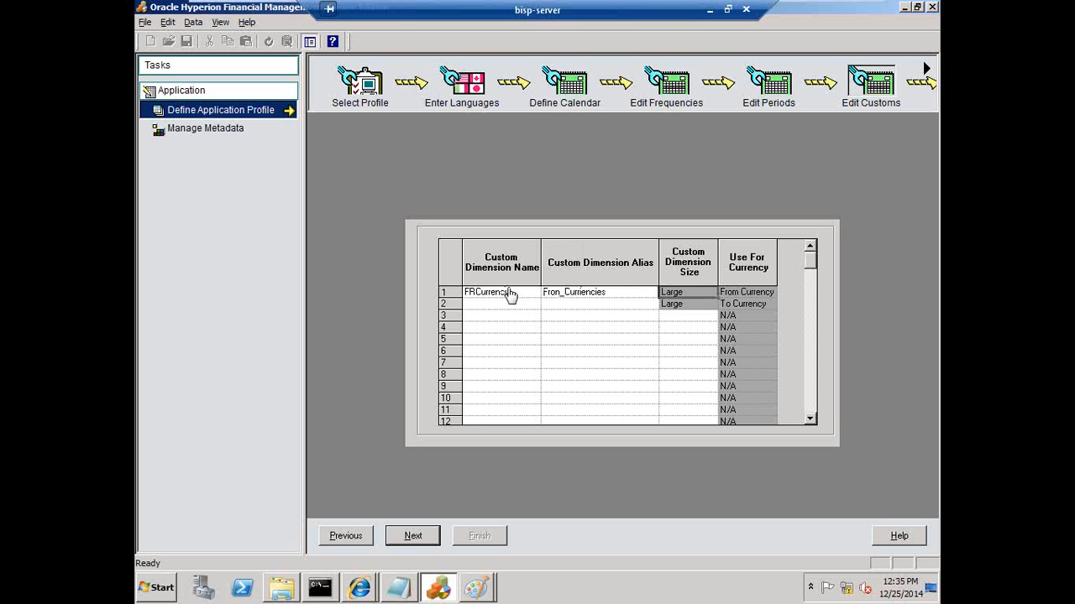
Define the second custom dimension as ToCurrency with alias To_Currencies.
{"action": "key", "text": "Tab"}
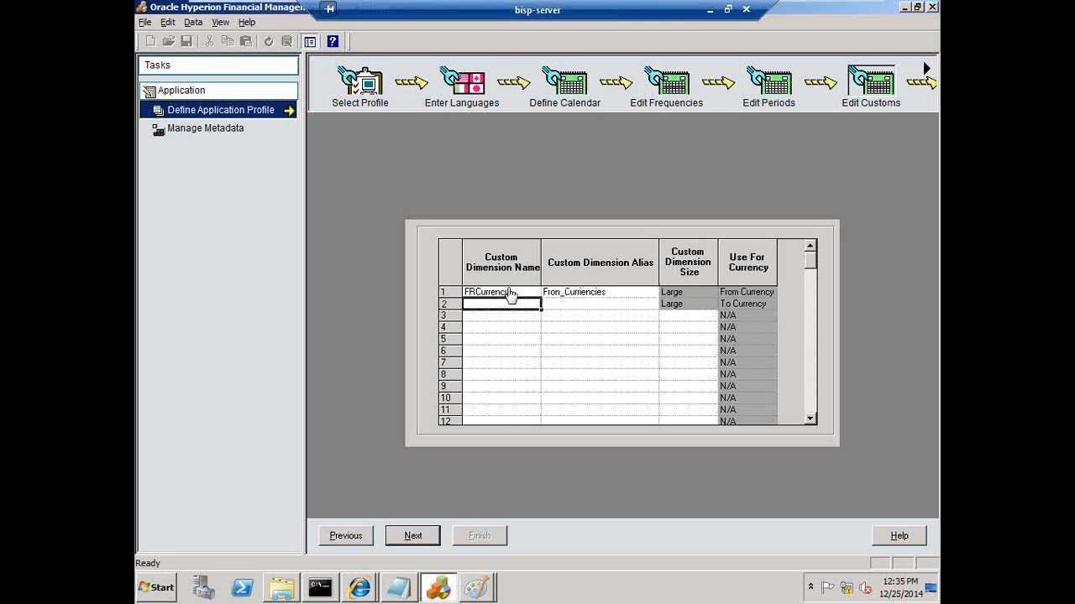
{"action": "type", "text": "ToCurrency"}
{"action": "key", "text": "Tab"}
{"action": "type", "text": "To_Curre"}
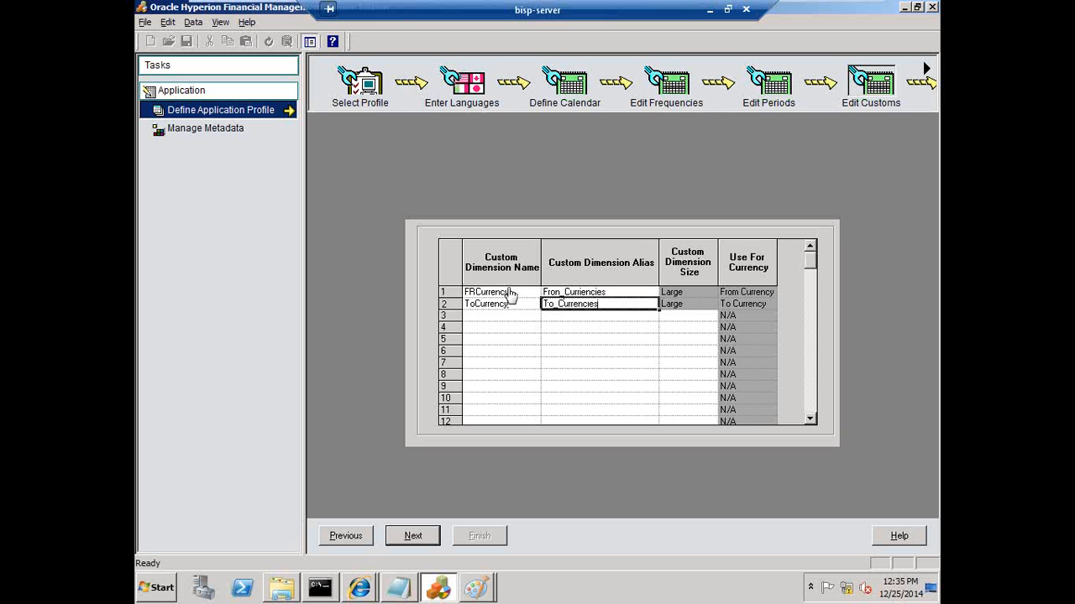
Add a third custom dimension named Product with alias ProductDetails and size Medium.
{"action": "left_click", "coordinate": [493, 321]}
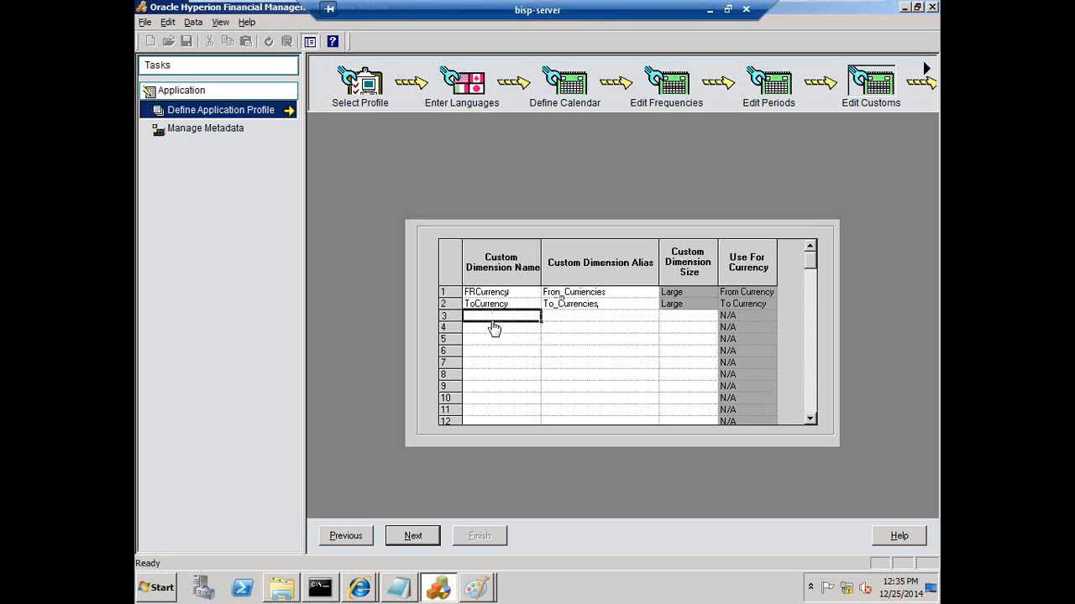
{"action": "type", "text": "Product"}
{"action": "key", "text": "Tab"}
{"action": "type", "text": "Proc"}
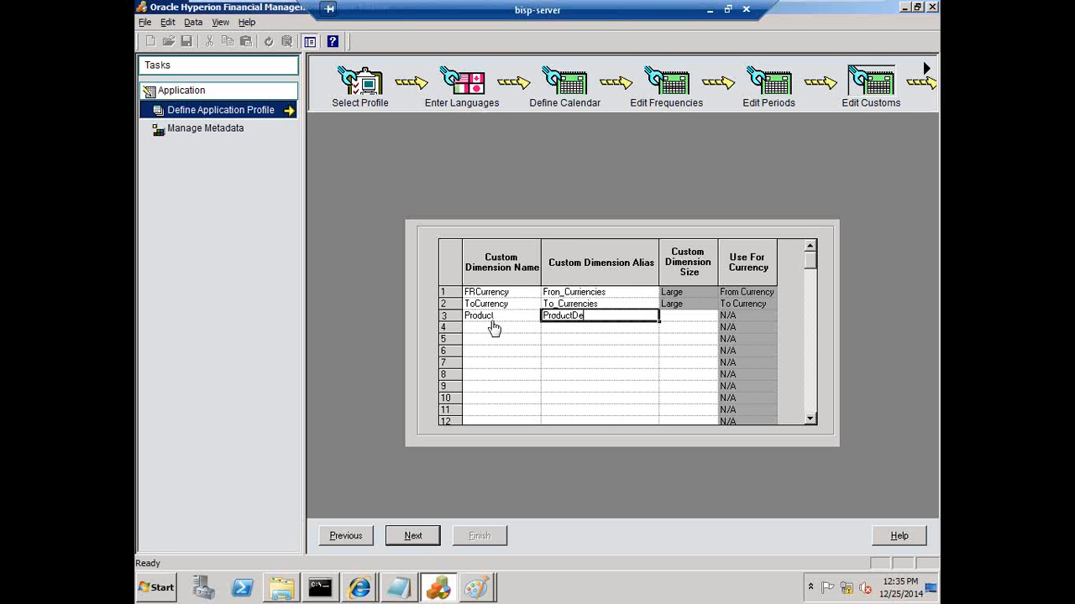
{"action": "key", "text": "Tab"}
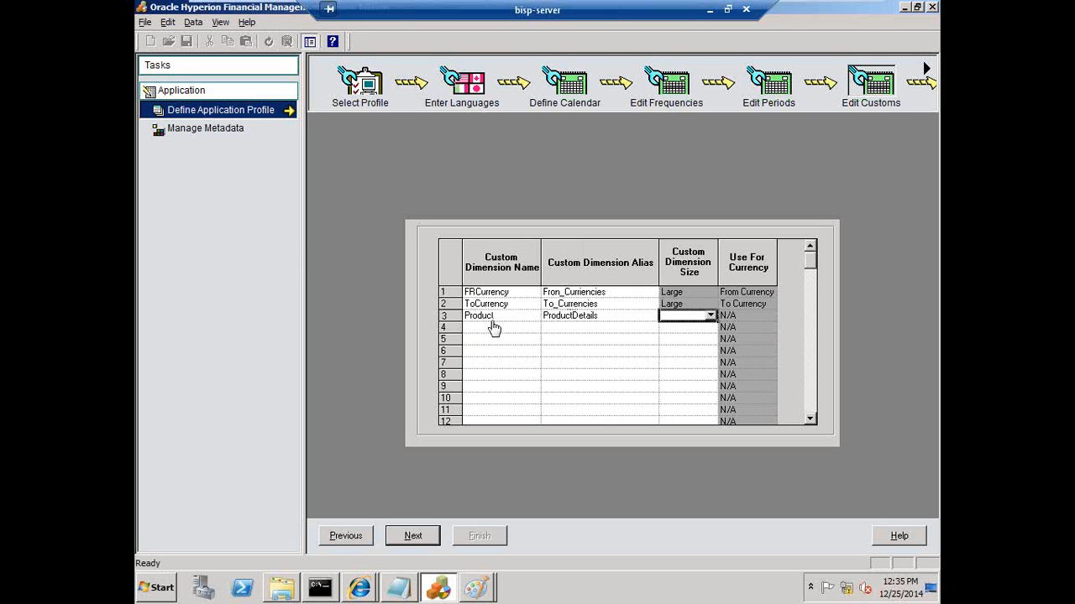
{"action": "key", "text": "m"}
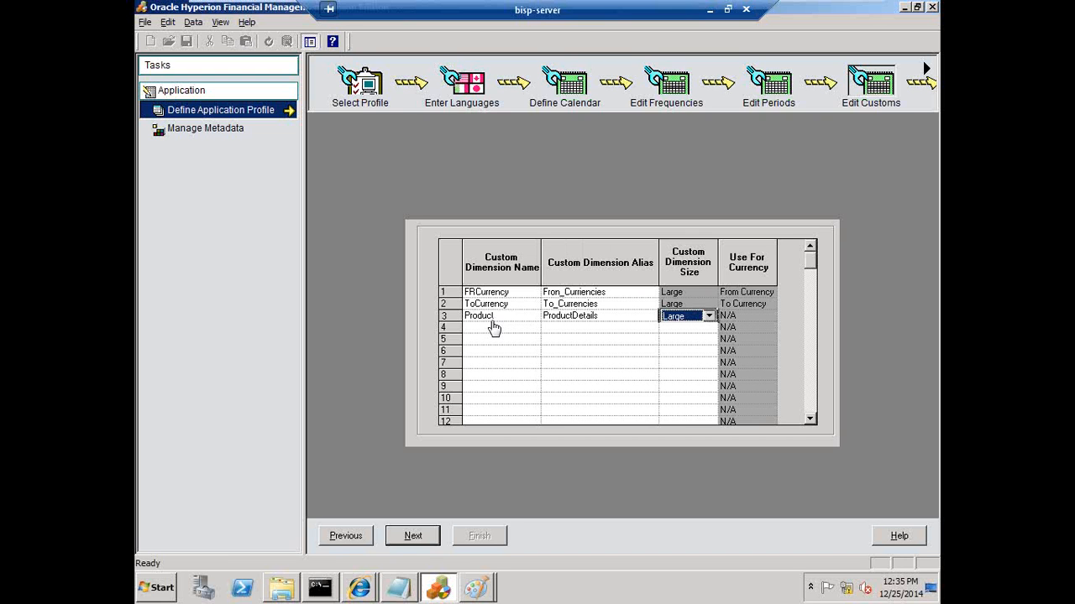
{"action": "key", "text": "Tab"}
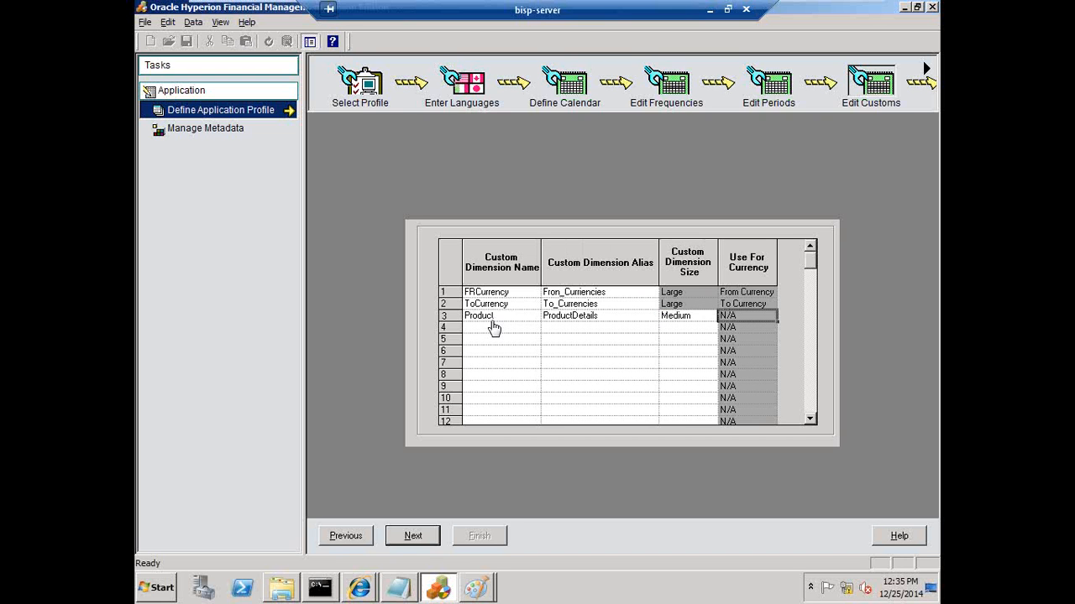
Add a fourth custom dimension named Customer with alias CustomerDetails and size Medium.
{"action": "left_click", "coordinate": [497, 333]}
{"action": "type", "text": "Customer"}
{"action": "key", "text": "Tab"}
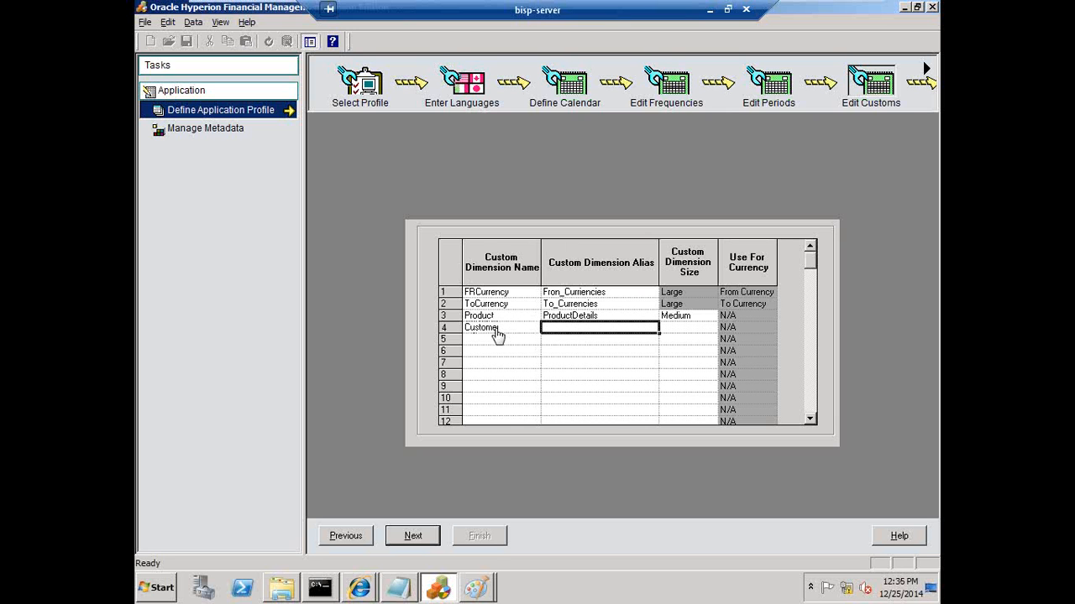
{"action": "type", "text": "CustomerDetails"}
{"action": "key", "text": "Tab"}
{"action": "key", "text": "m"}
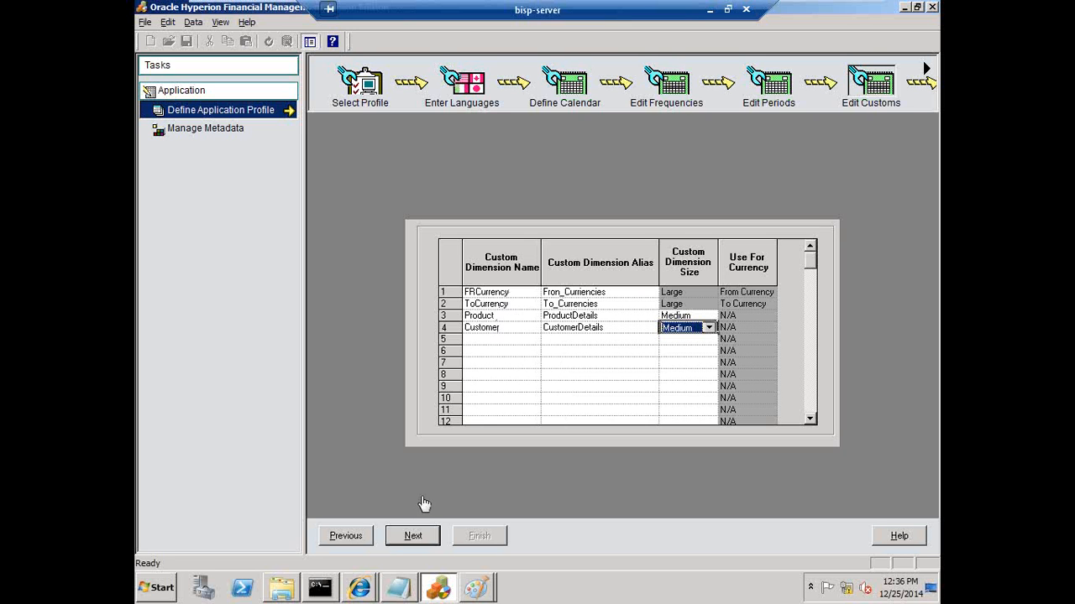
Advance past the custom dimensions and save the application profile as C:\HFM Working\Demo Application.per, overwriting the existing file.
{"action": "left_click", "coordinate": [415, 538]}
{"action": "left_click", "coordinate": [570, 356]}
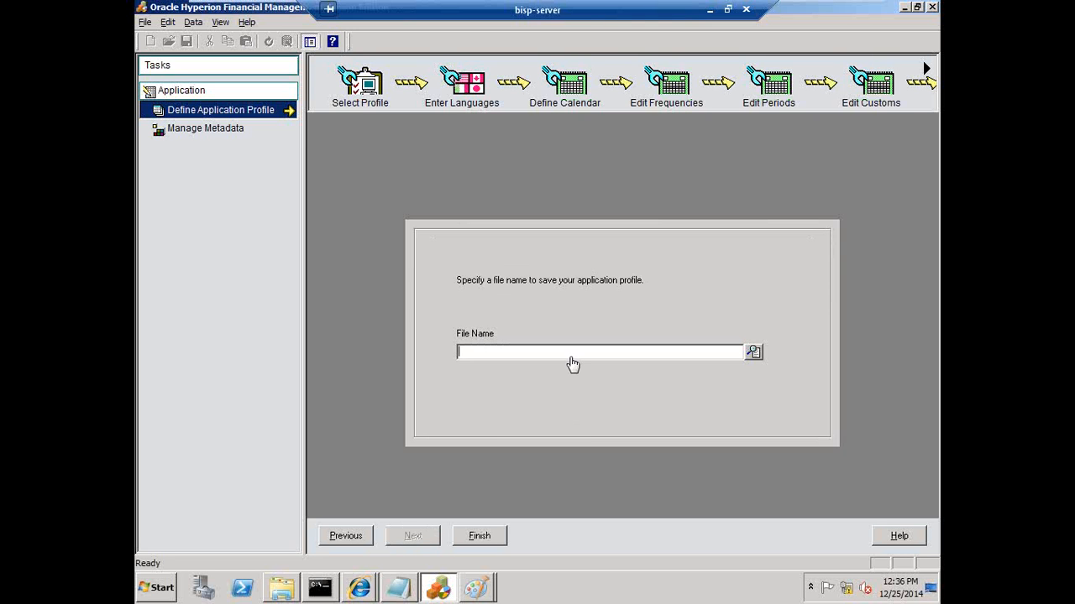
{"action": "left_click", "coordinate": [754, 354]}
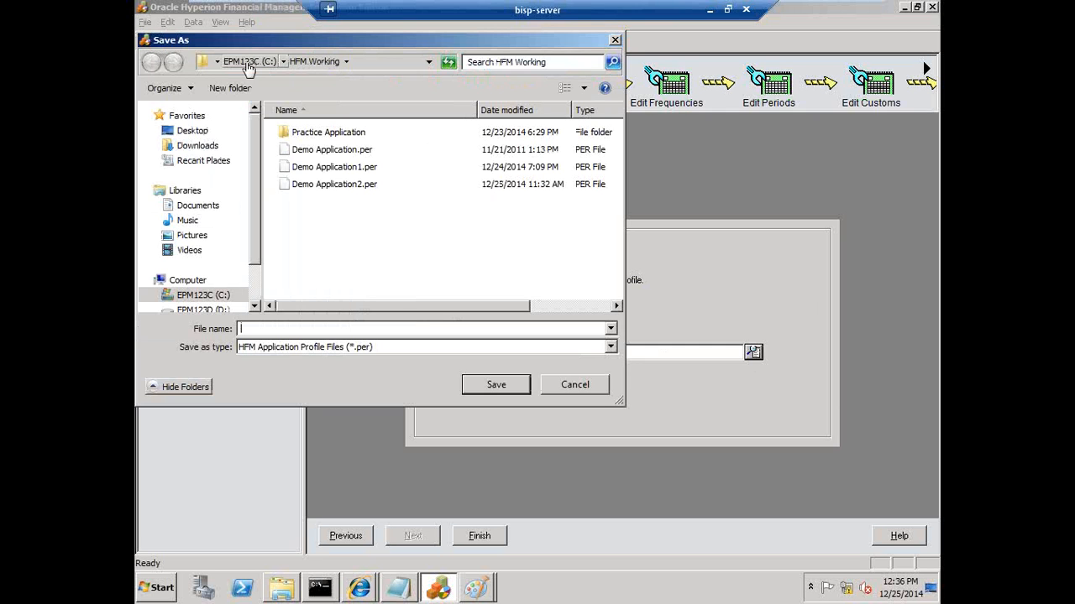
{"action": "left_click", "coordinate": [319, 154]}
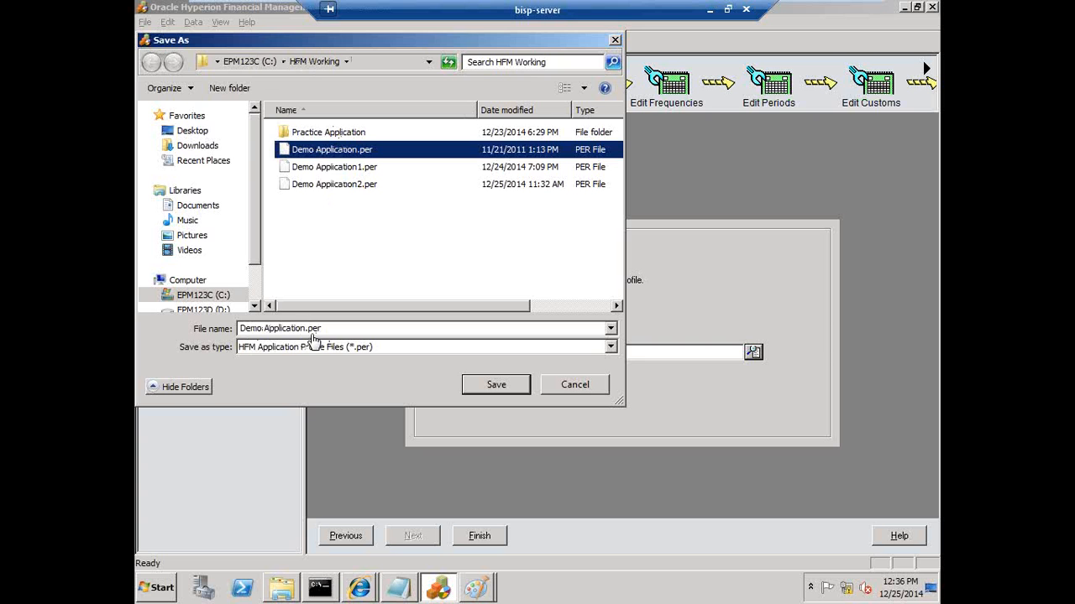
{"action": "left_click", "coordinate": [477, 391]}
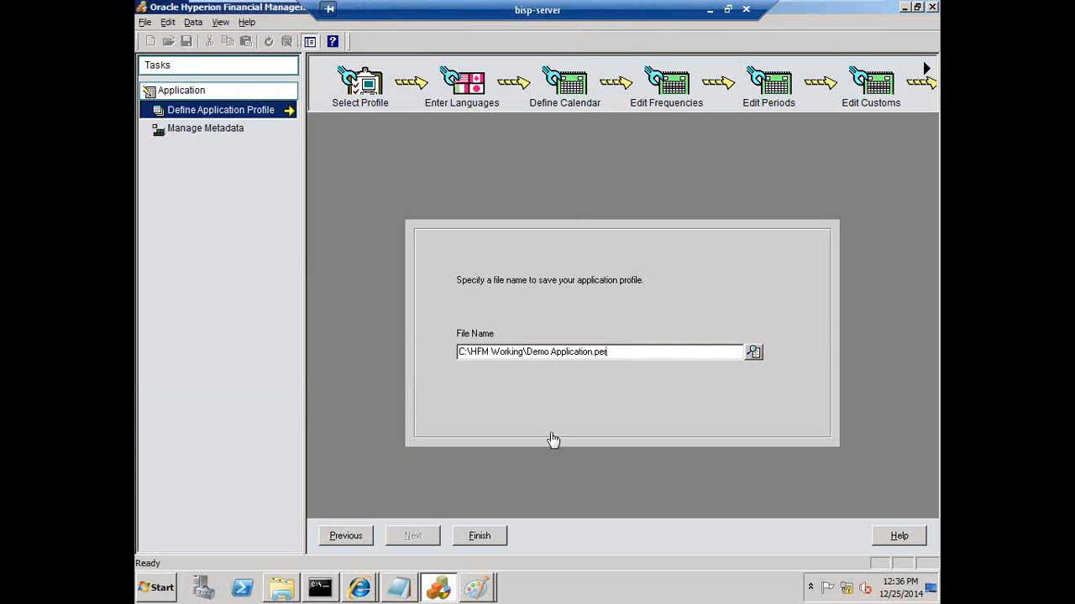
{"action": "left_click", "coordinate": [497, 537]}
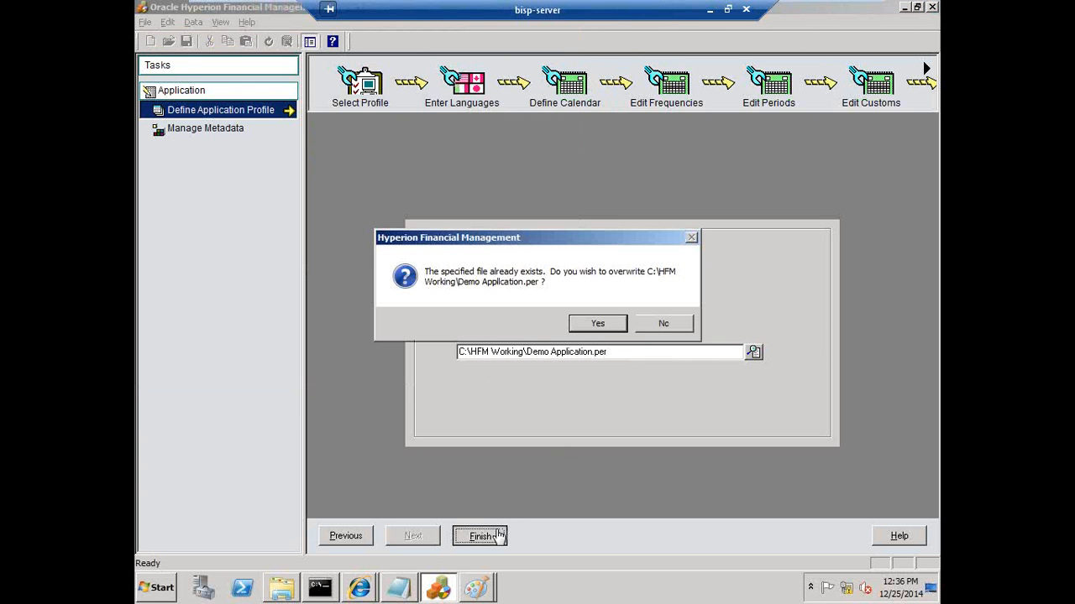
{"action": "left_click", "coordinate": [601, 324]}
{"action": "left_click", "coordinate": [608, 325]}
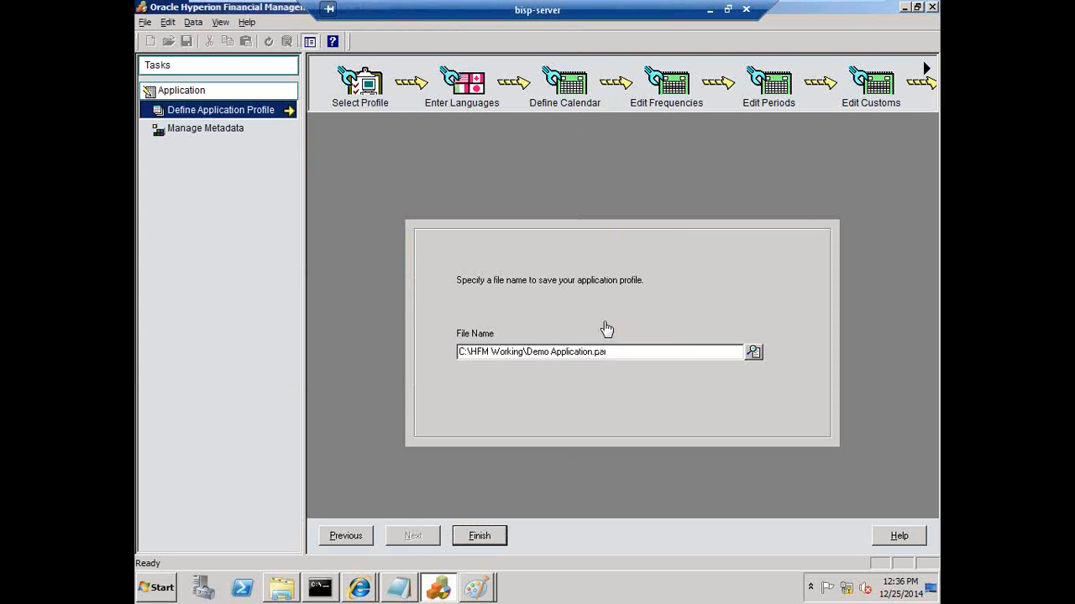
Switch to the Notepad notes, add "c) View" under Application Profile, start item "ii)", and close the Financial Management client.
{"action": "left_click", "coordinate": [402, 592]}
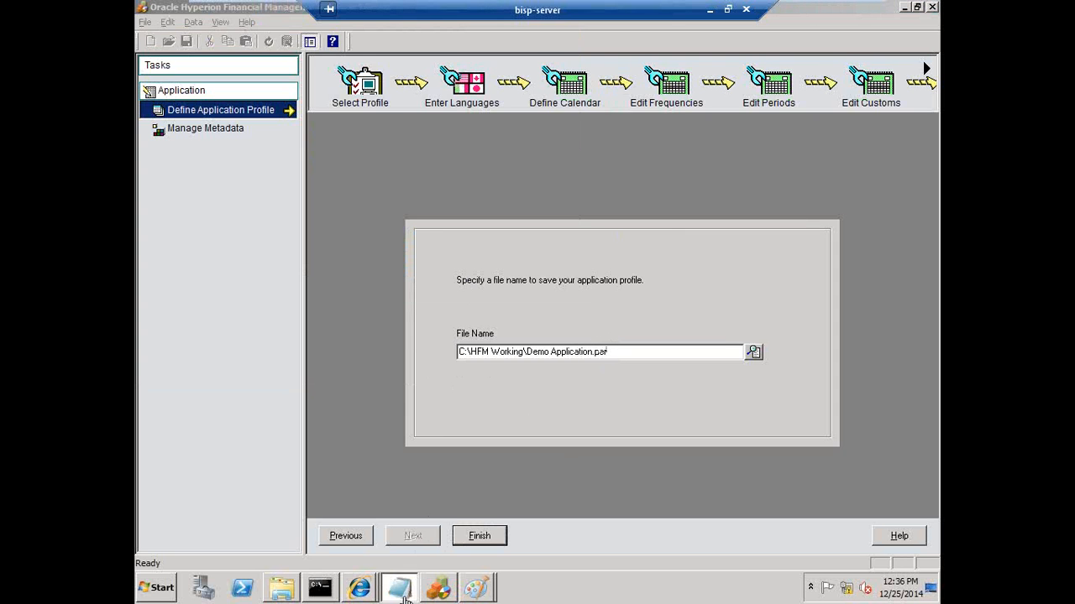
{"action": "left_click", "coordinate": [398, 554]}
{"action": "key", "text": "Return"}
{"action": "key", "text": "Tab"}
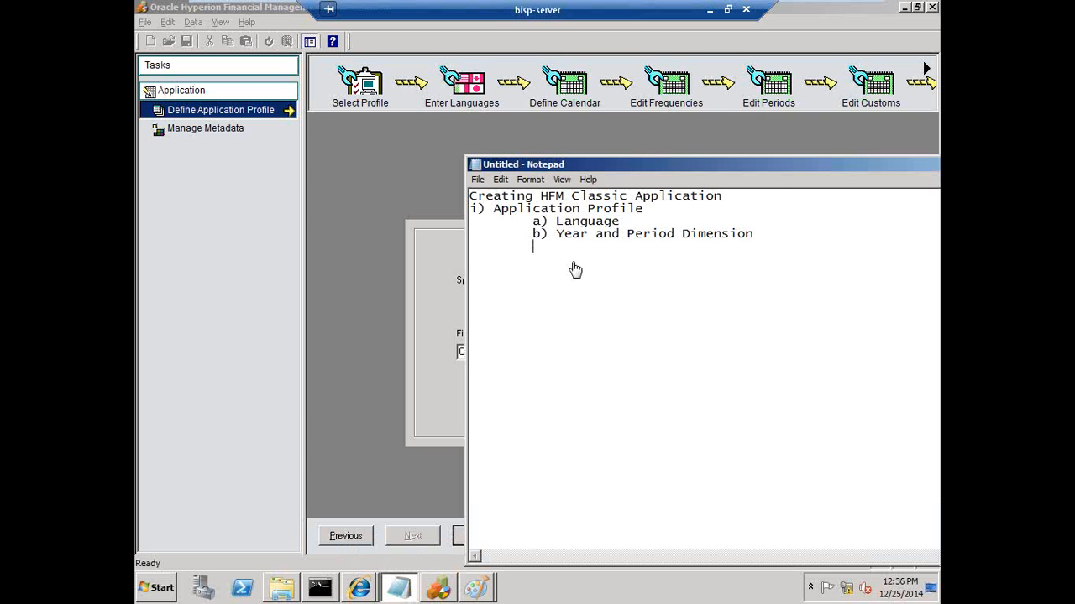
{"action": "type", "text": "c) View"}
{"action": "left_click", "coordinate": [933, 8]}
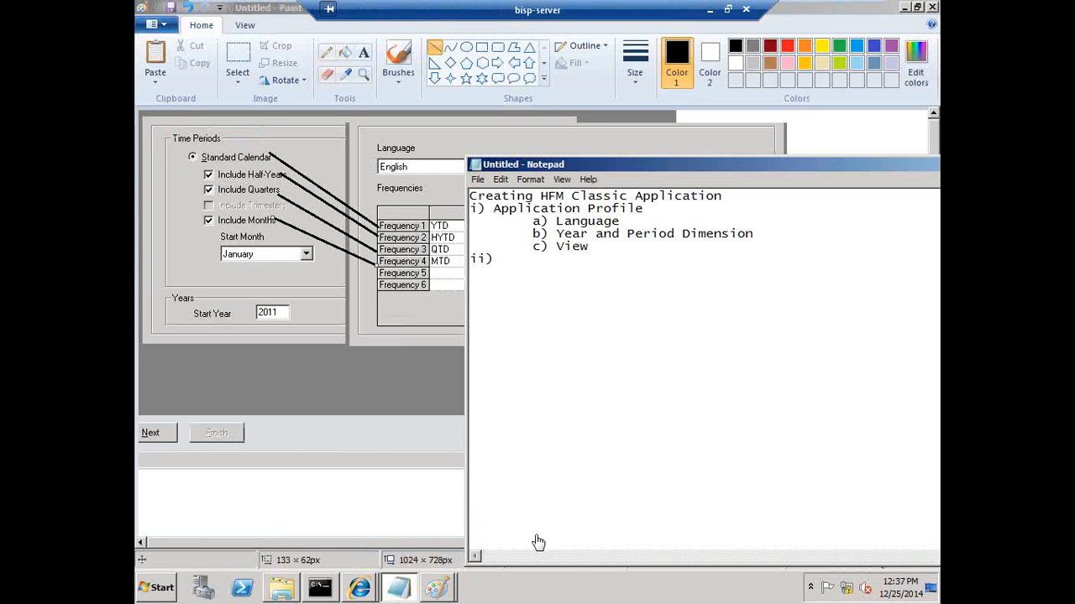
Switch to the EPM Workspace page in Internet Explorer and open Consolidation Administration.
{"action": "left_click", "coordinate": [358, 589]}
{"action": "left_click", "coordinate": [392, 553]}
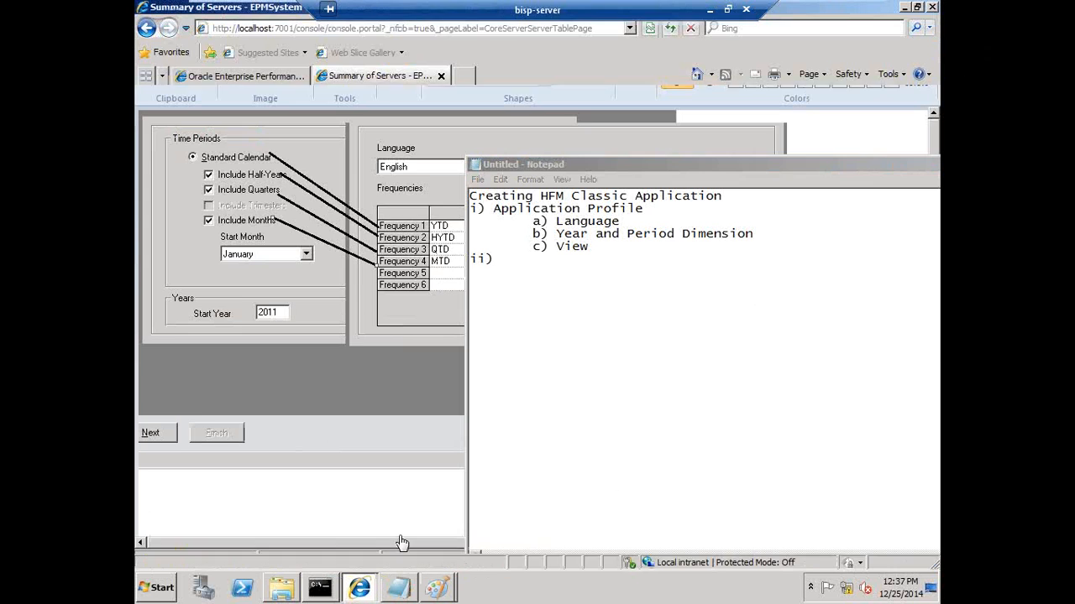
{"action": "left_click", "coordinate": [271, 78]}
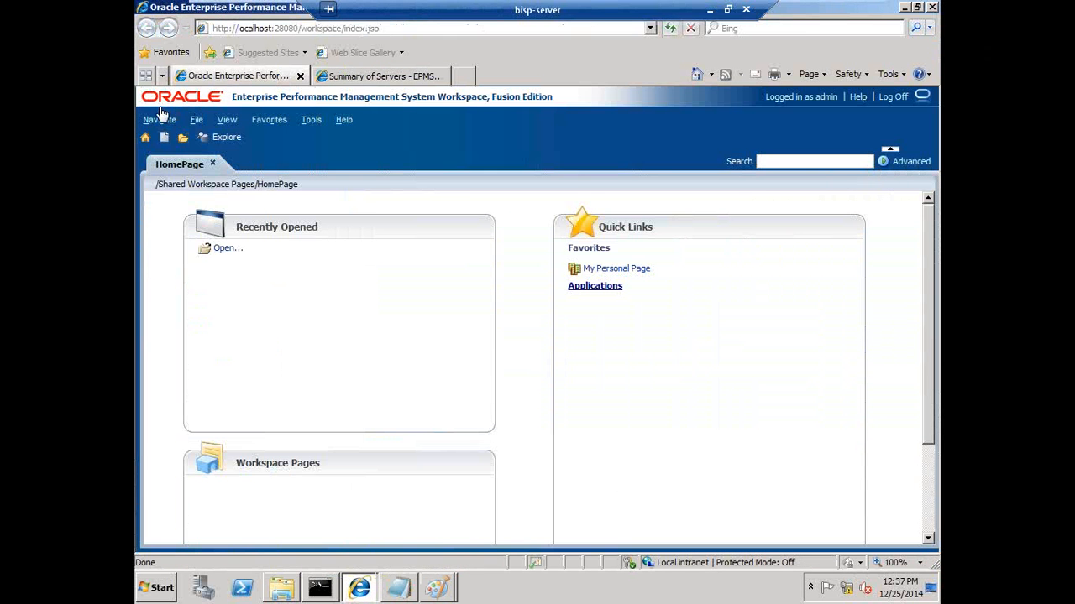
{"action": "left_click", "coordinate": [159, 120]}
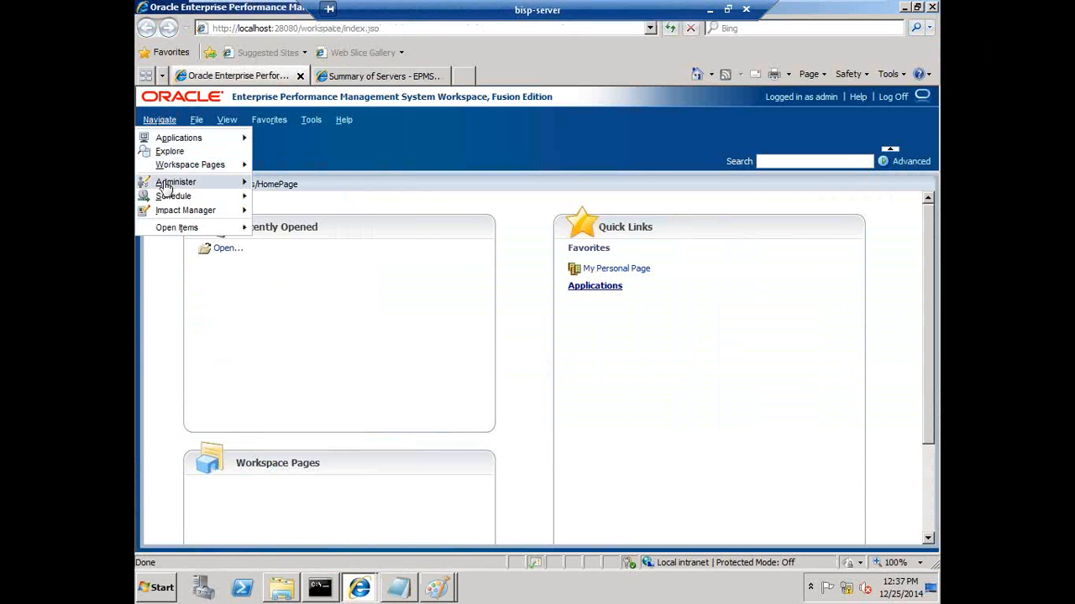
{"action": "mouse_move", "coordinate": [166, 185]}
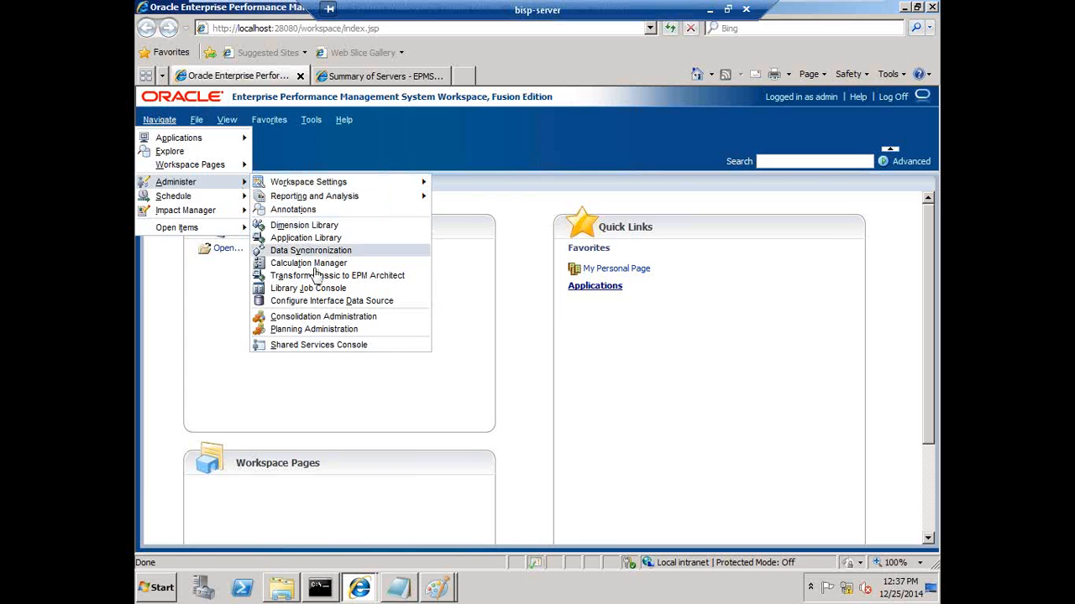
{"action": "left_click", "coordinate": [325, 319]}
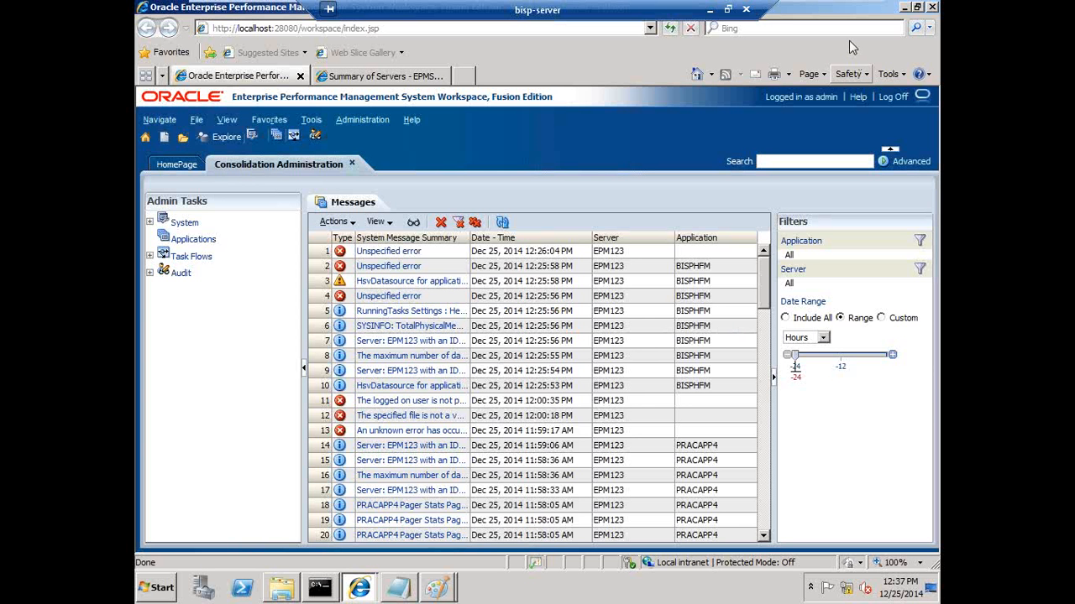
Delete all system messages listed in Consolidation Administration and confirm the deletion.
{"action": "left_click", "coordinate": [341, 223]}
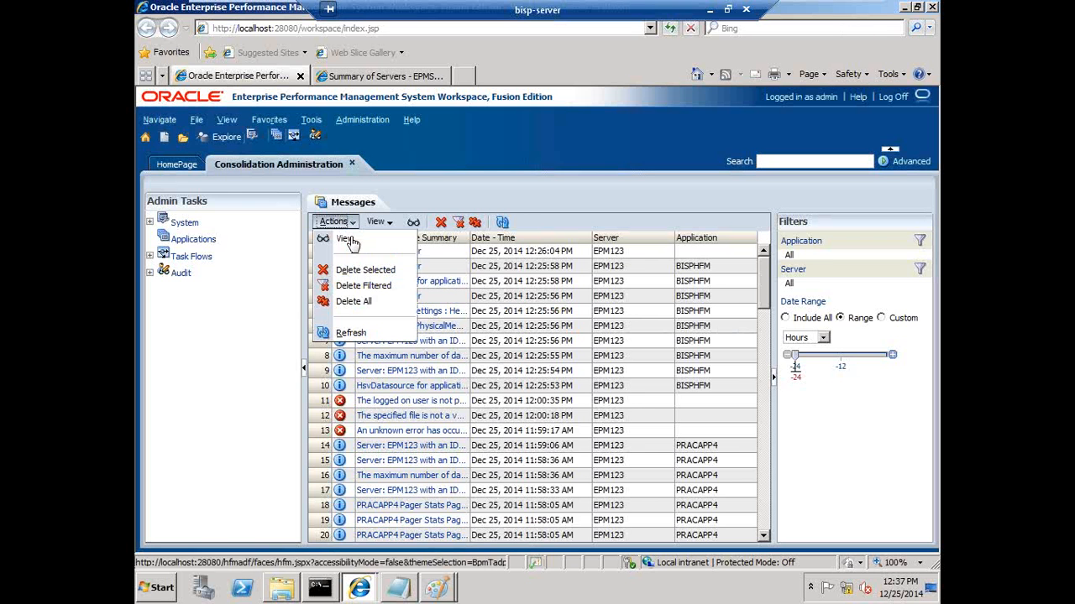
{"action": "left_click", "coordinate": [359, 308]}
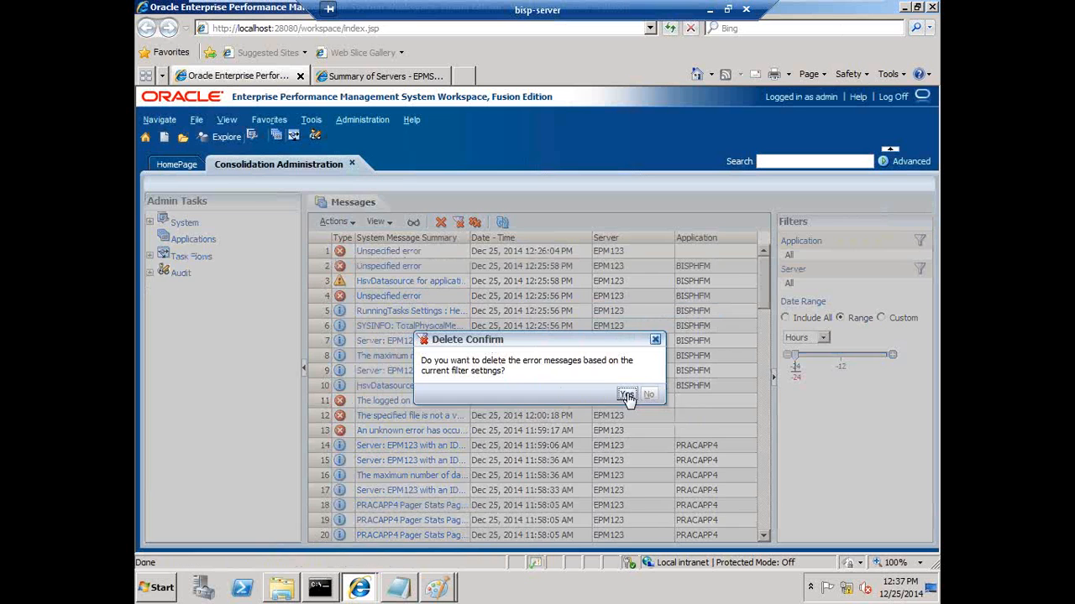
{"action": "left_click", "coordinate": [628, 395]}
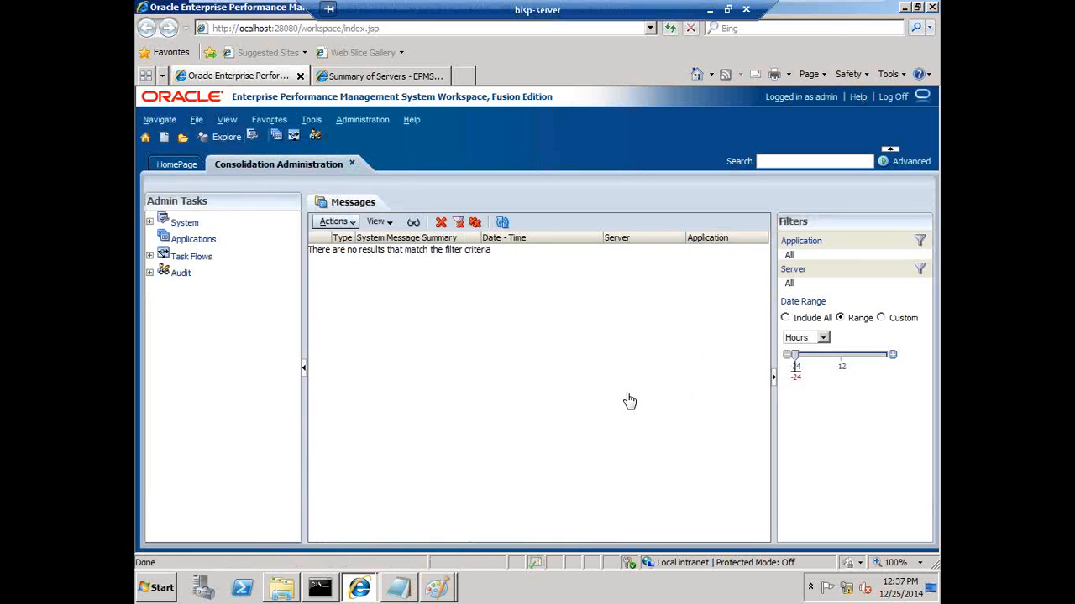
Open the Applications list and start a new application on the cluster cluEPM123.
{"action": "right_click", "coordinate": [220, 244]}
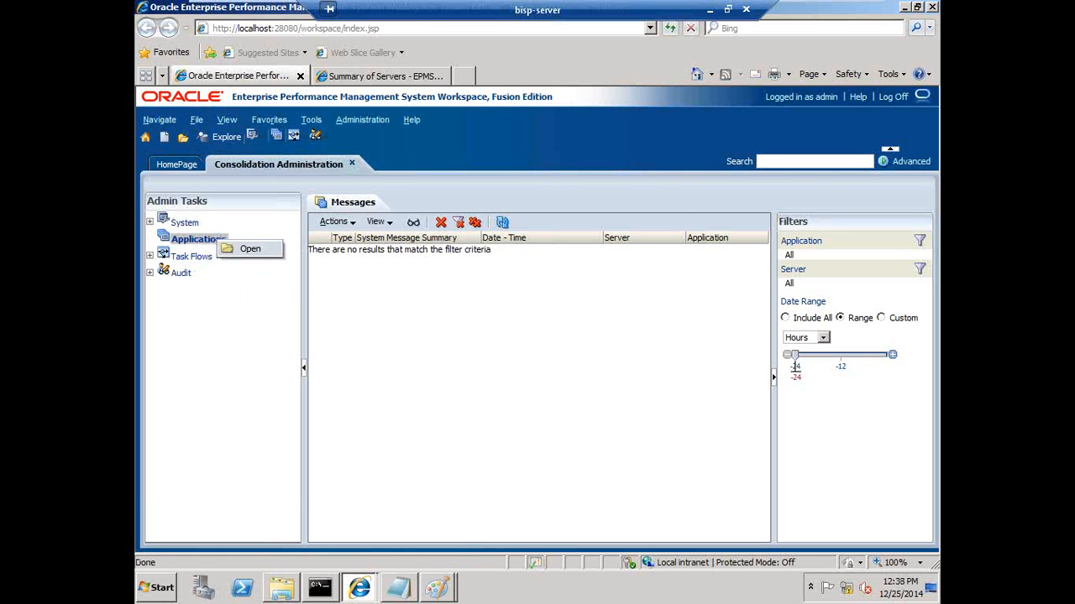
{"action": "left_click", "coordinate": [250, 248]}
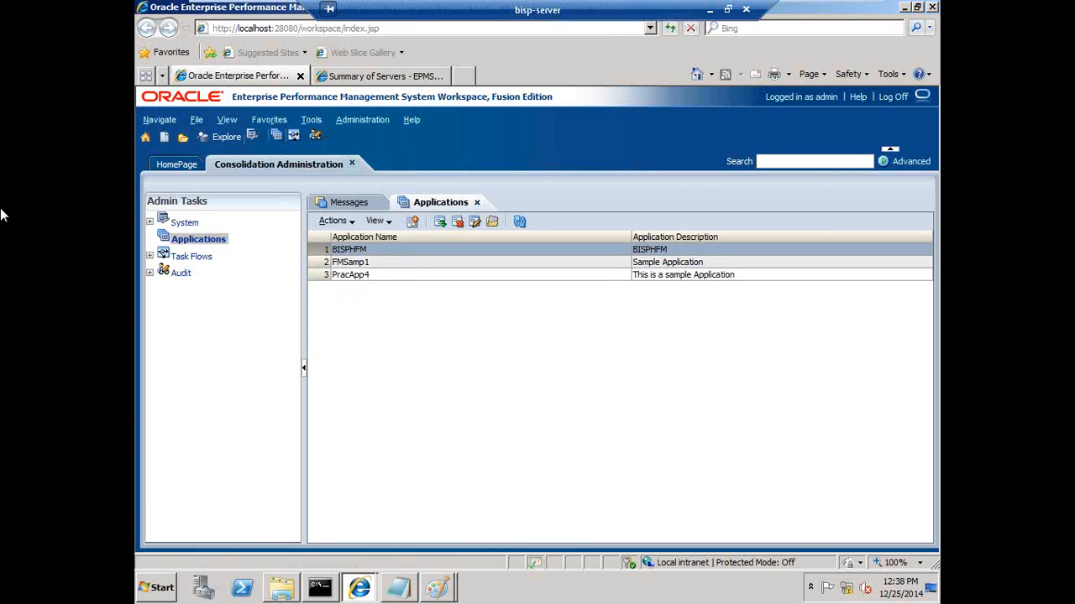
{"action": "left_click", "coordinate": [332, 221]}
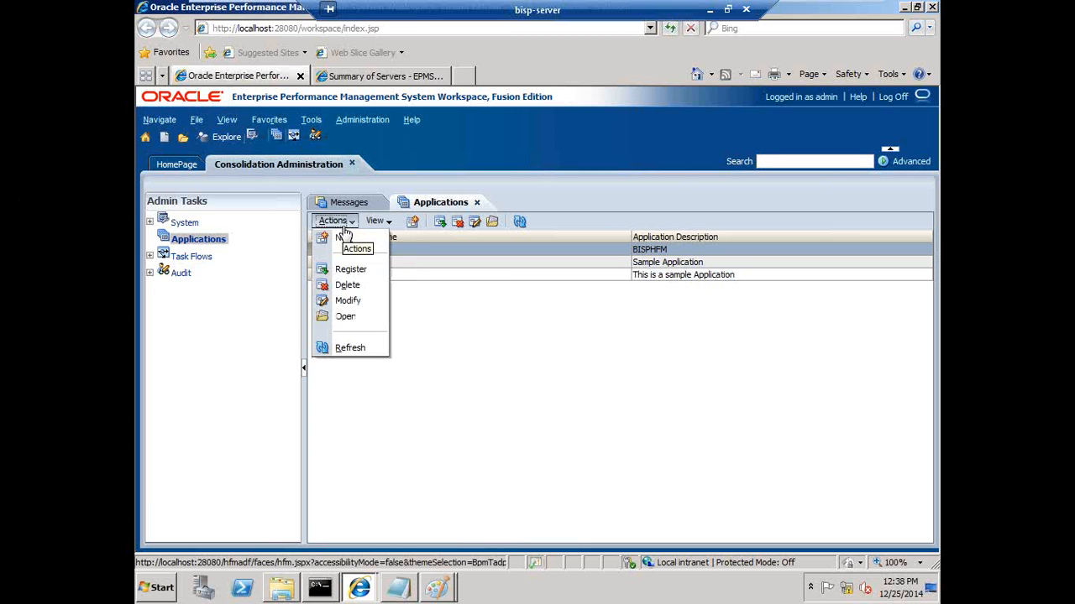
{"action": "left_click", "coordinate": [343, 240]}
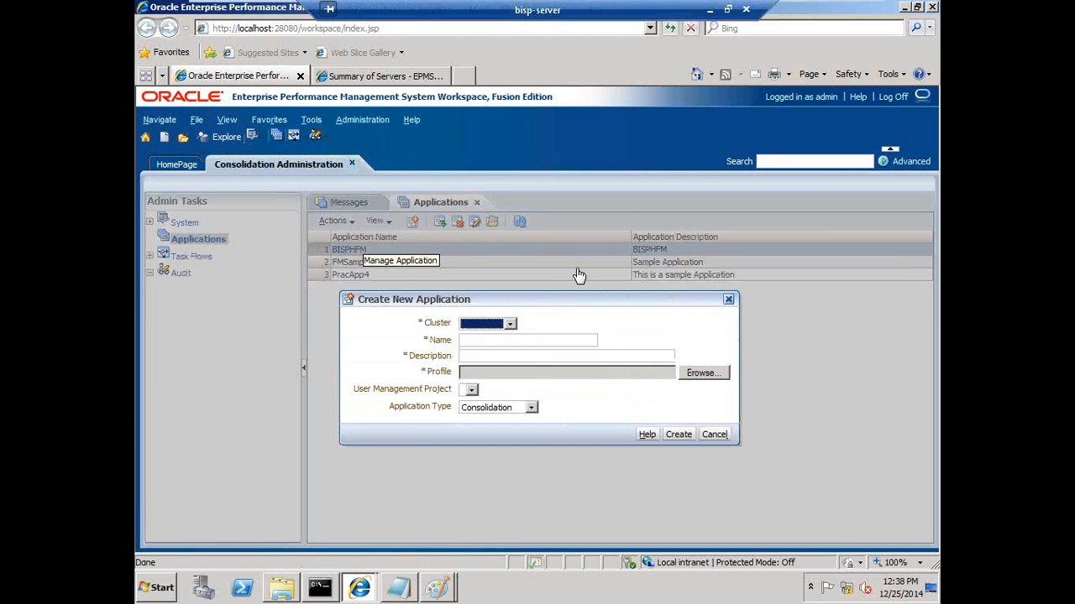
{"action": "left_click", "coordinate": [499, 323]}
{"action": "left_click", "coordinate": [495, 342]}
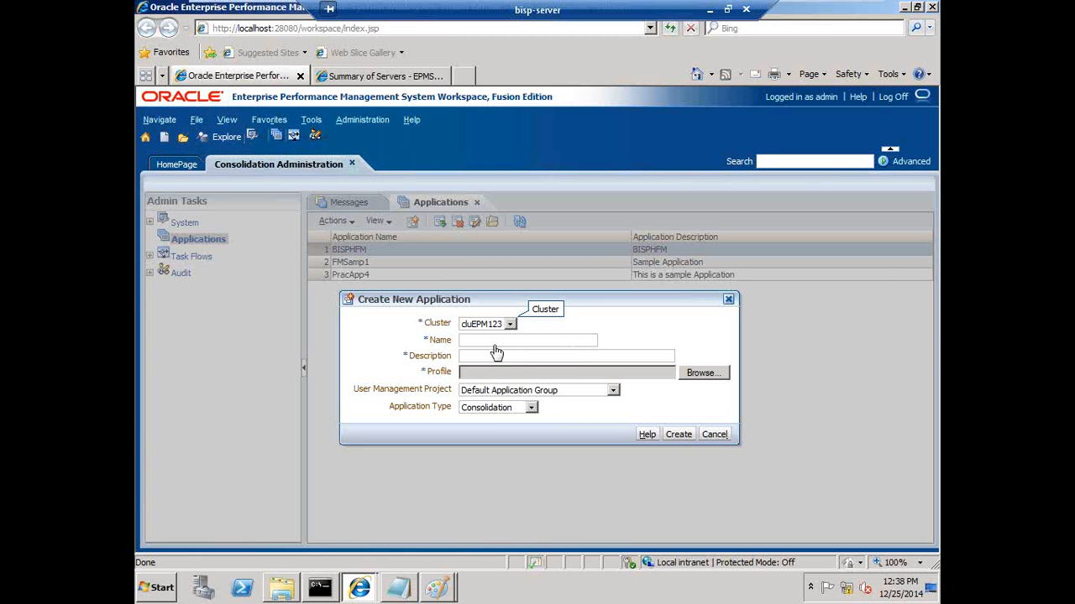
Name the new application PracApp5 and enter the description "This is a sample application".
{"action": "left_click", "coordinate": [508, 344]}
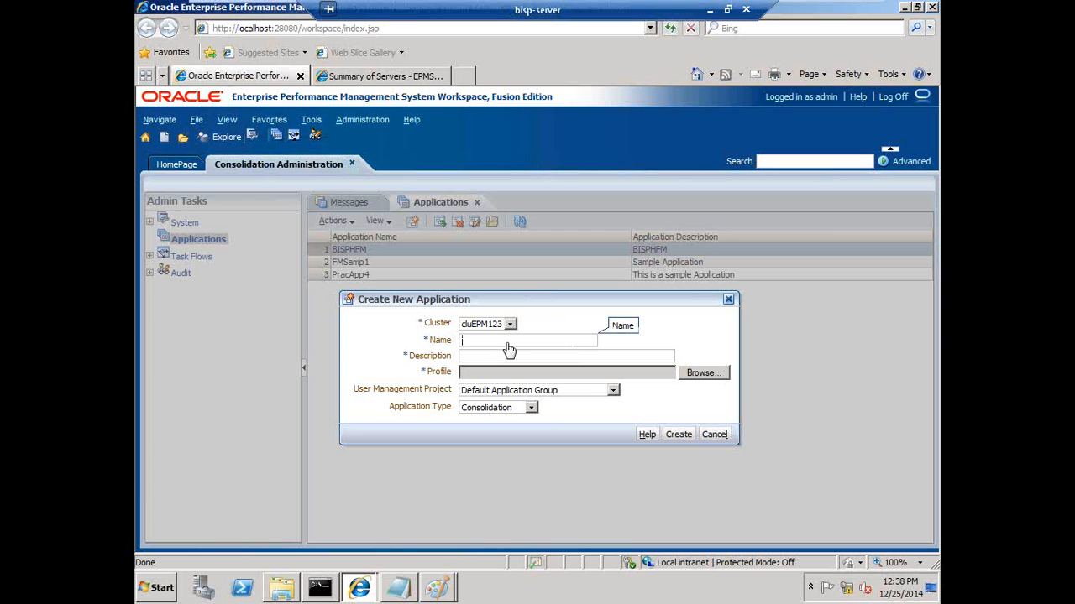
{"action": "key", "text": "BackSpace"}
{"action": "type", "text": "PracApp5"}
{"action": "key", "text": "Tab"}
{"action": "type", "text": "This"}
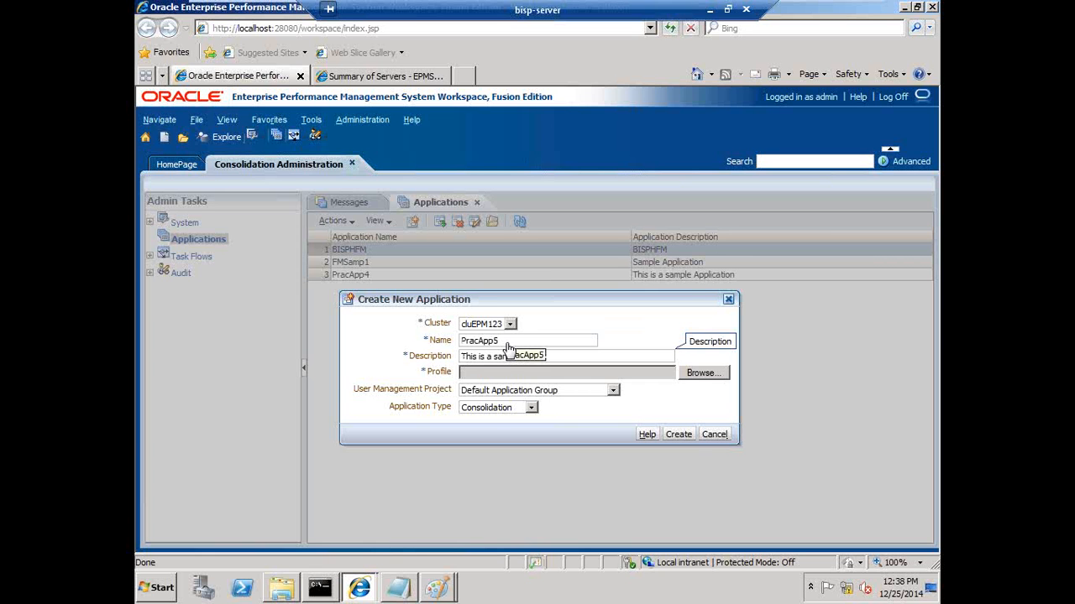
{"action": "type", "text": "tion"}
Choose the profile file whose name begins with DemoCal in C:\HFM Working\Practice Application\01 Profile as the new application's profile.
{"action": "left_click", "coordinate": [693, 374]}
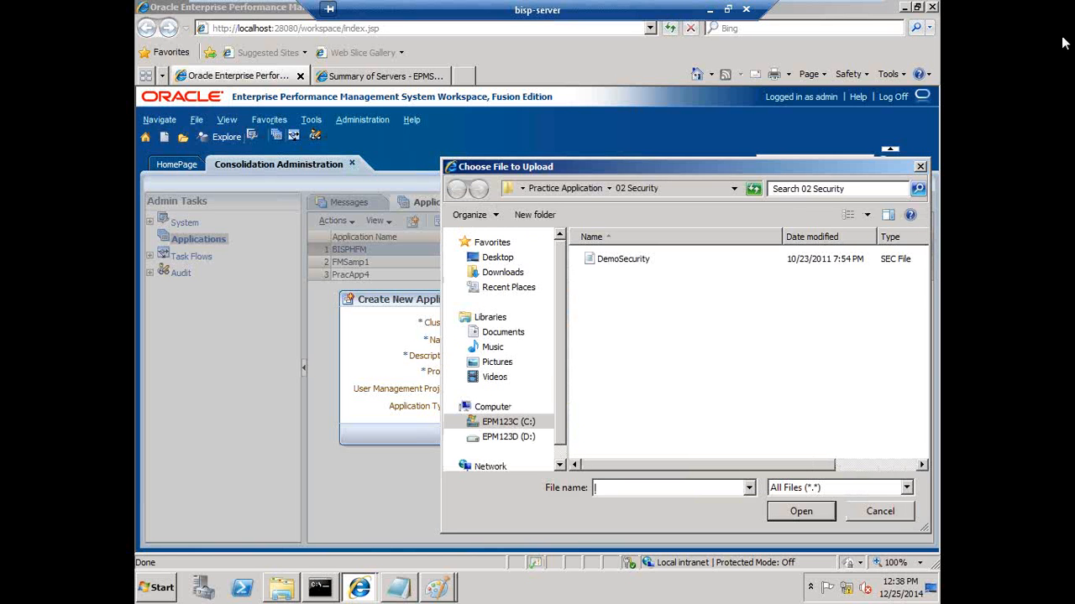
{"action": "left_click", "coordinate": [503, 421]}
{"action": "left_click", "coordinate": [617, 276]}
{"action": "double_click", "coordinate": [606, 284]}
{"action": "left_click", "coordinate": [613, 279]}
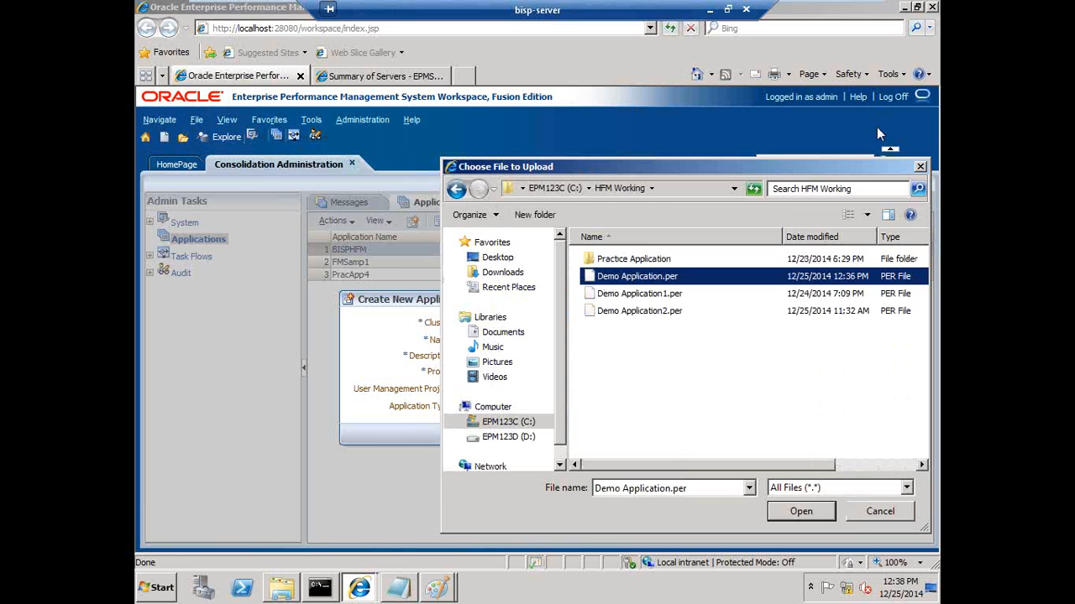
{"action": "key", "text": "Return"}
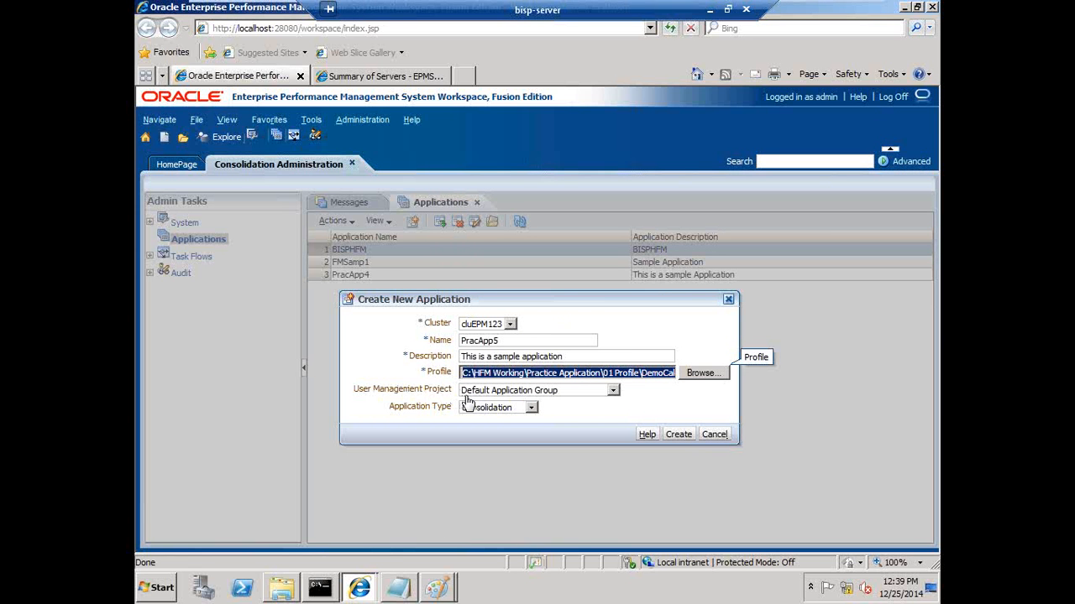
Keep Default Application Group as the user management project, select the Consolidation application type, and create the application.
{"action": "left_click", "coordinate": [494, 391]}
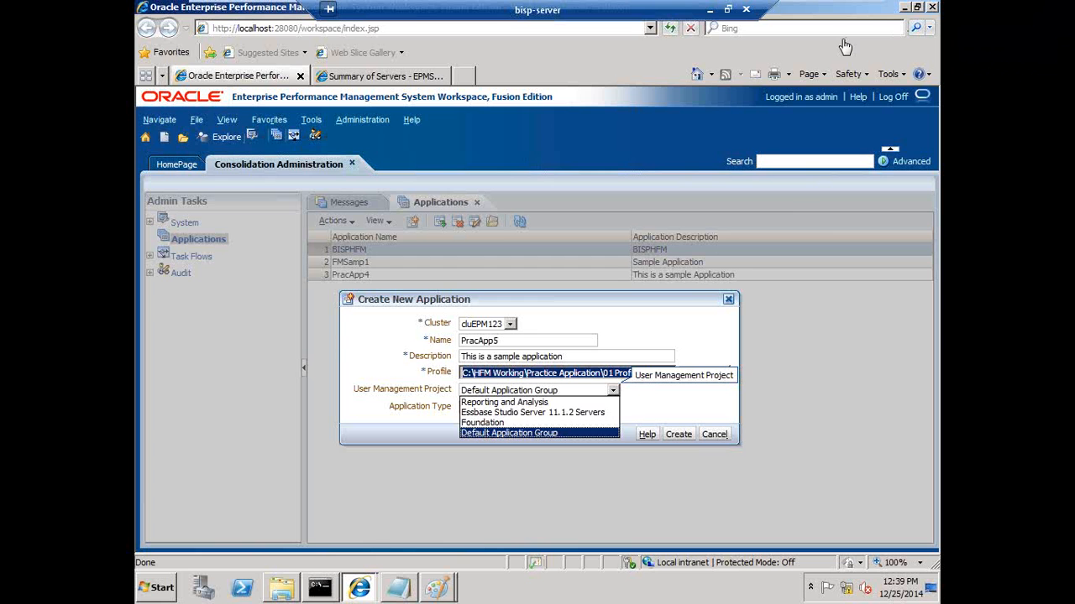
{"action": "left_click", "coordinate": [676, 399]}
{"action": "left_click", "coordinate": [528, 408]}
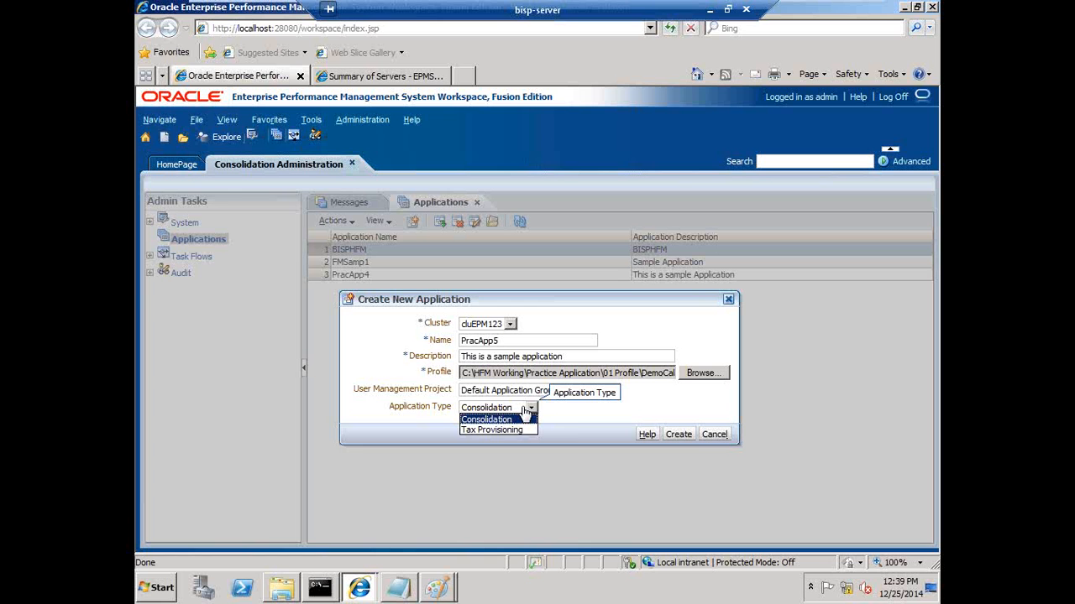
{"action": "left_click", "coordinate": [494, 419]}
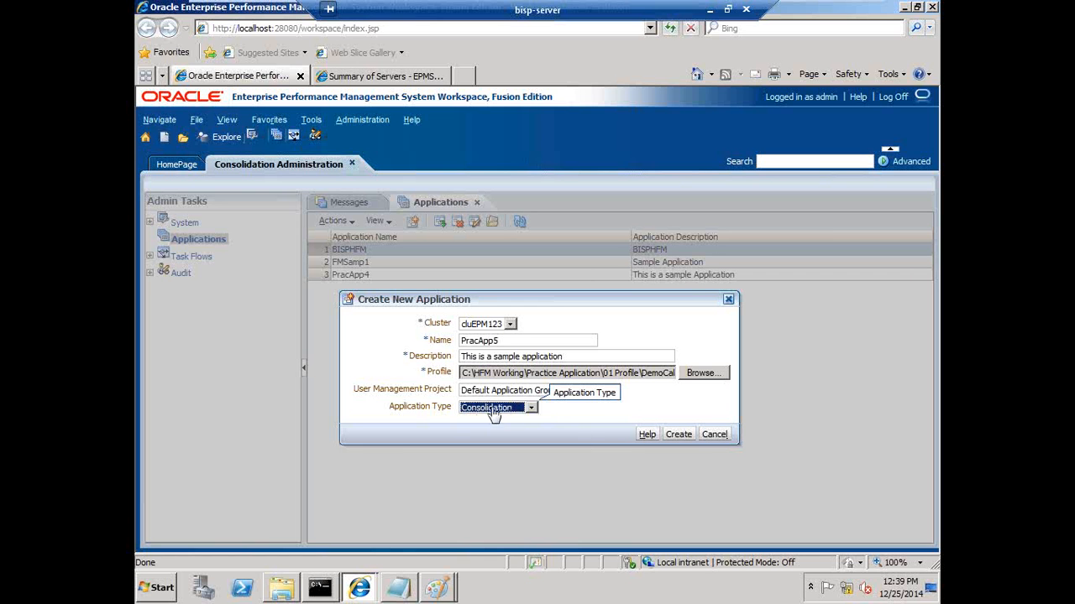
{"action": "left_click", "coordinate": [678, 434]}
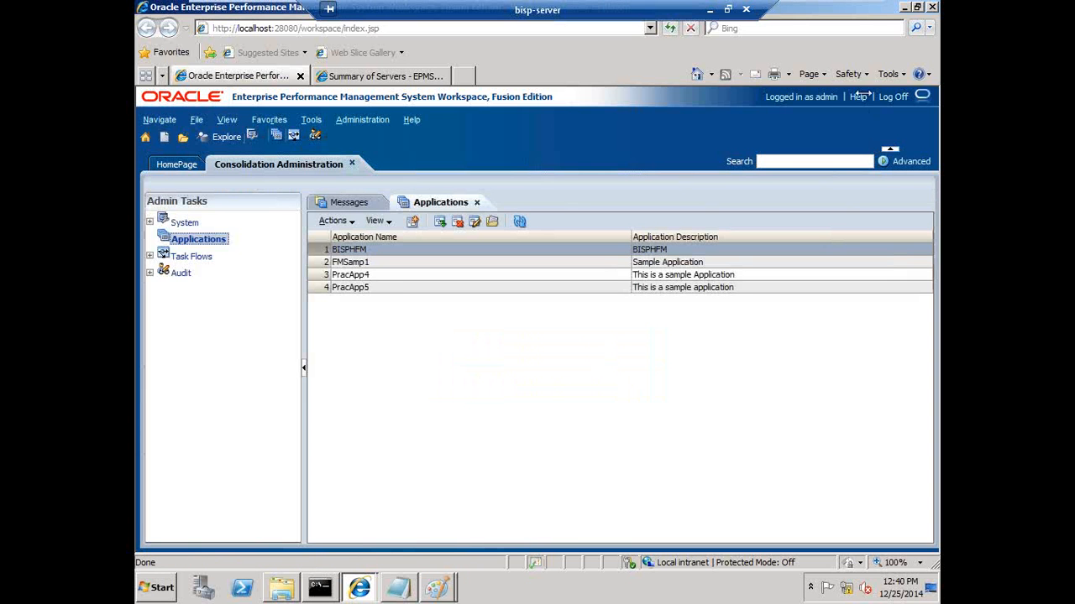
Open the PracApp5 application, and switch to Notepad to fill in item ii) with "Load Security .sec".
{"action": "right_click", "coordinate": [369, 290]}
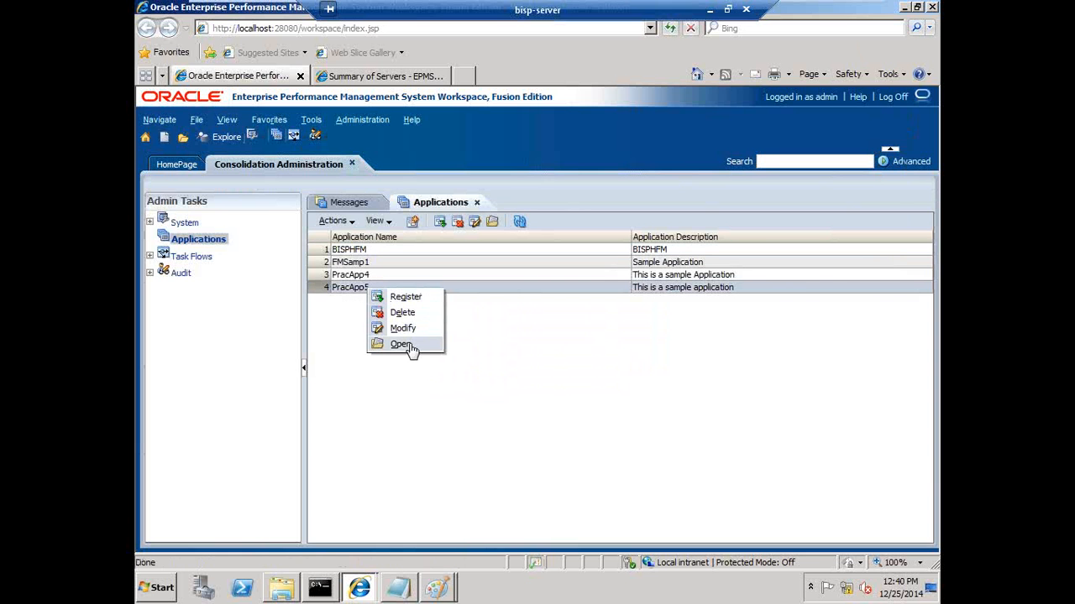
{"action": "left_click", "coordinate": [401, 344]}
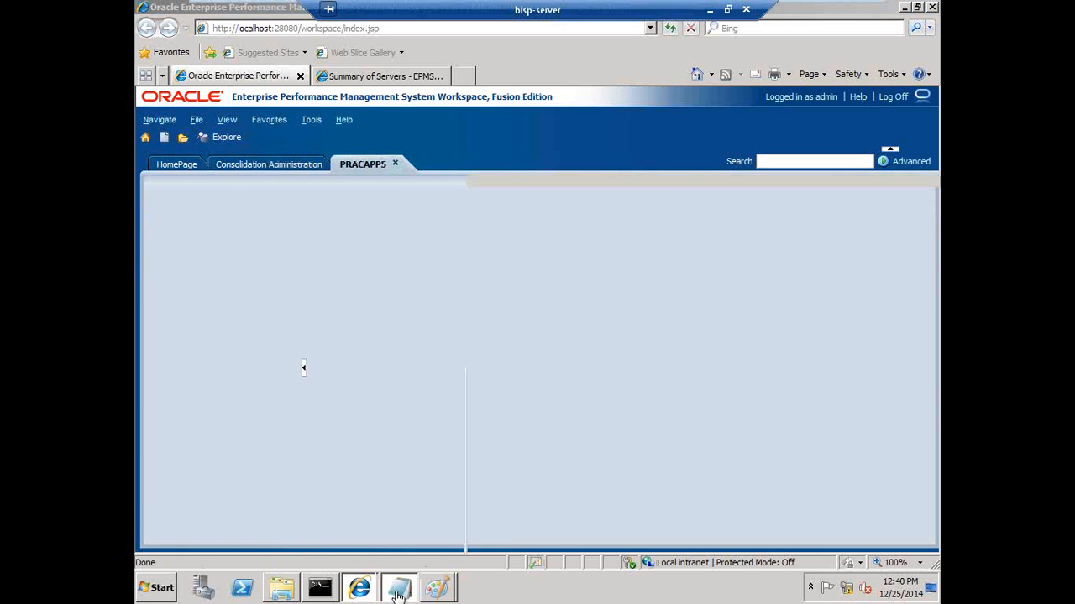
{"action": "left_click", "coordinate": [398, 587]}
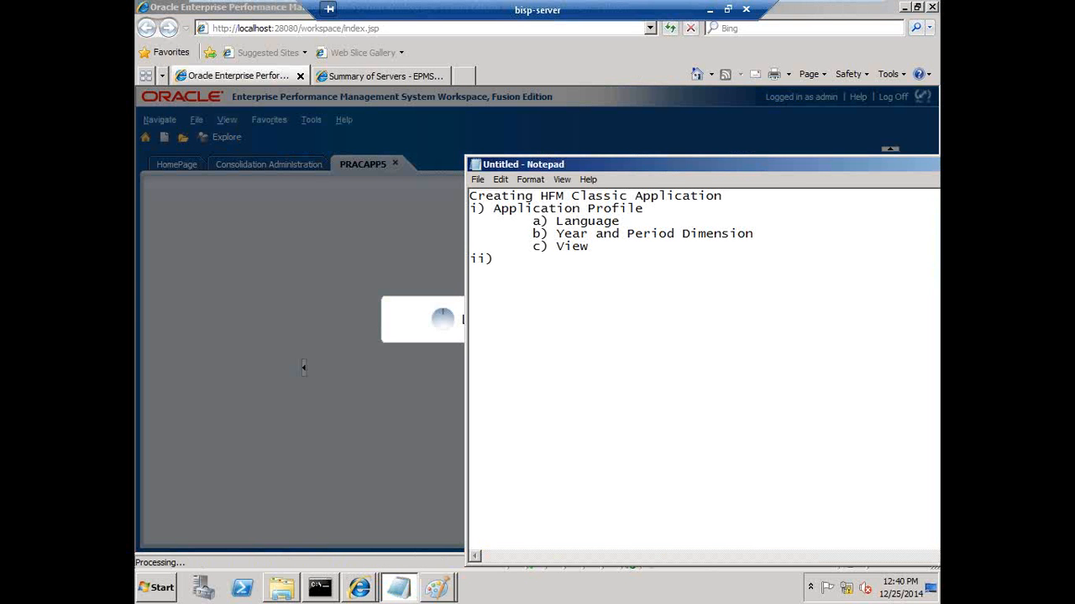
{"action": "type", "text": "Load Security .sec "}
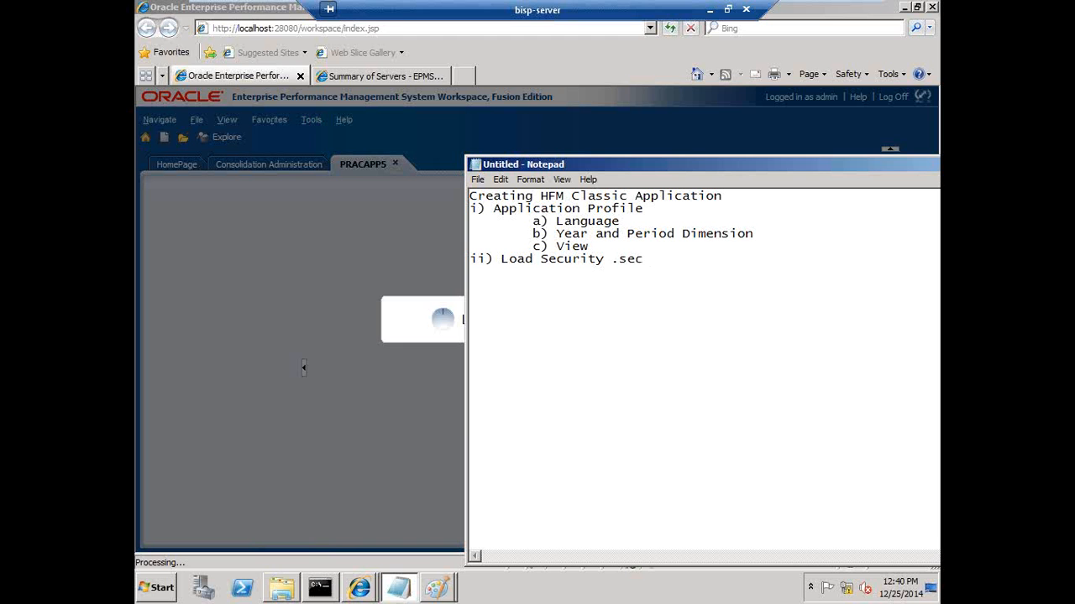
Append "[Users/Groups, Security Class]" to the Load Security .sec item in the notes.
{"action": "type", "text": "[Users/Groups, Security Class"}
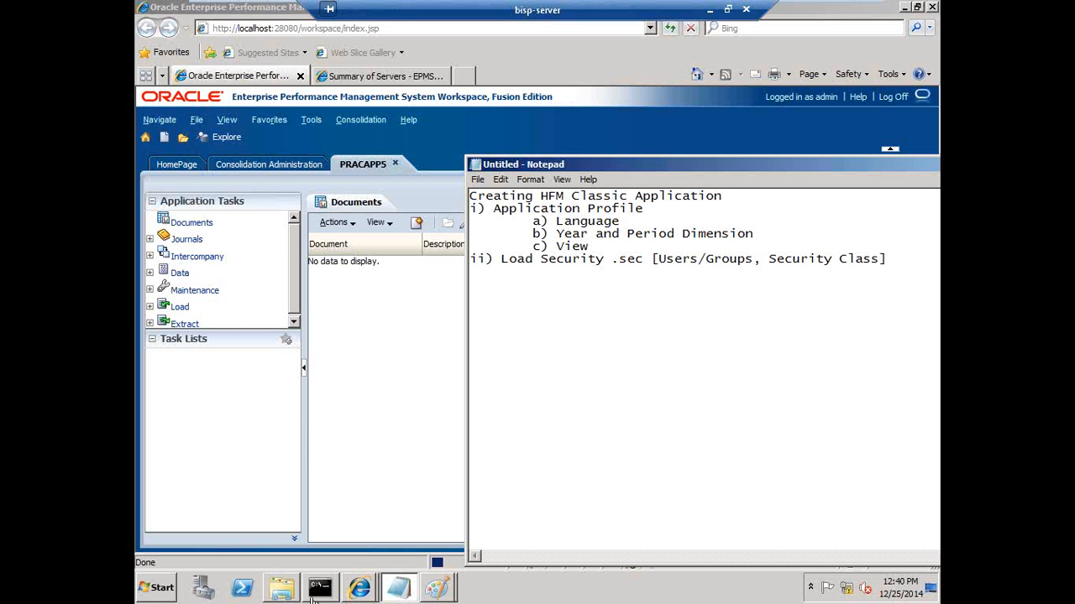
Open the DemoSecurity file from C:\HFM Working\Practice Application\02 Security, examine its users, groups and security classes sections, and close it.
{"action": "left_click", "coordinate": [281, 597]}
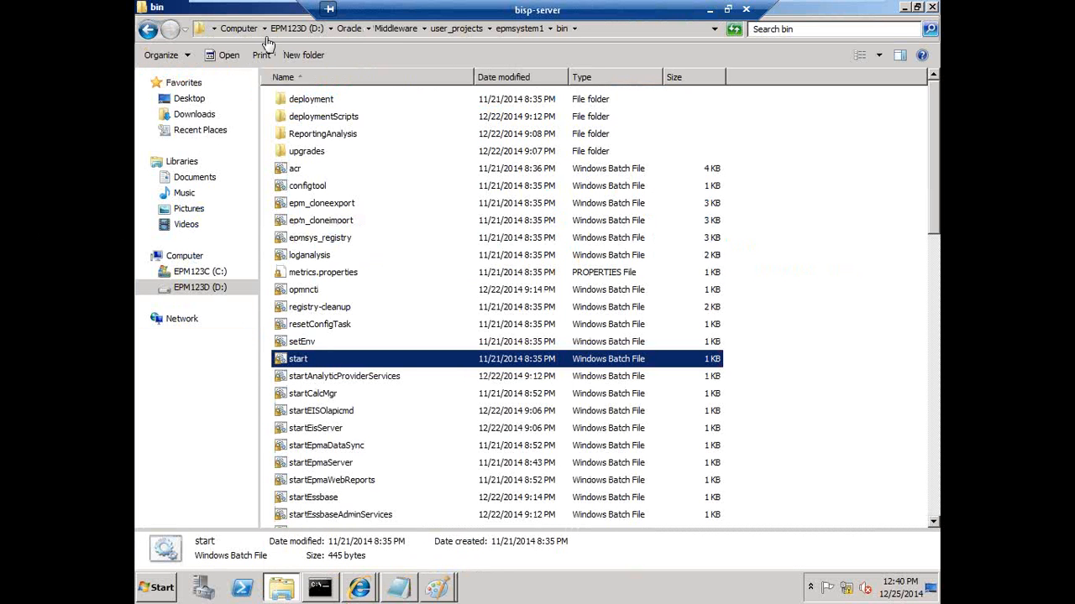
{"action": "left_click", "coordinate": [200, 272]}
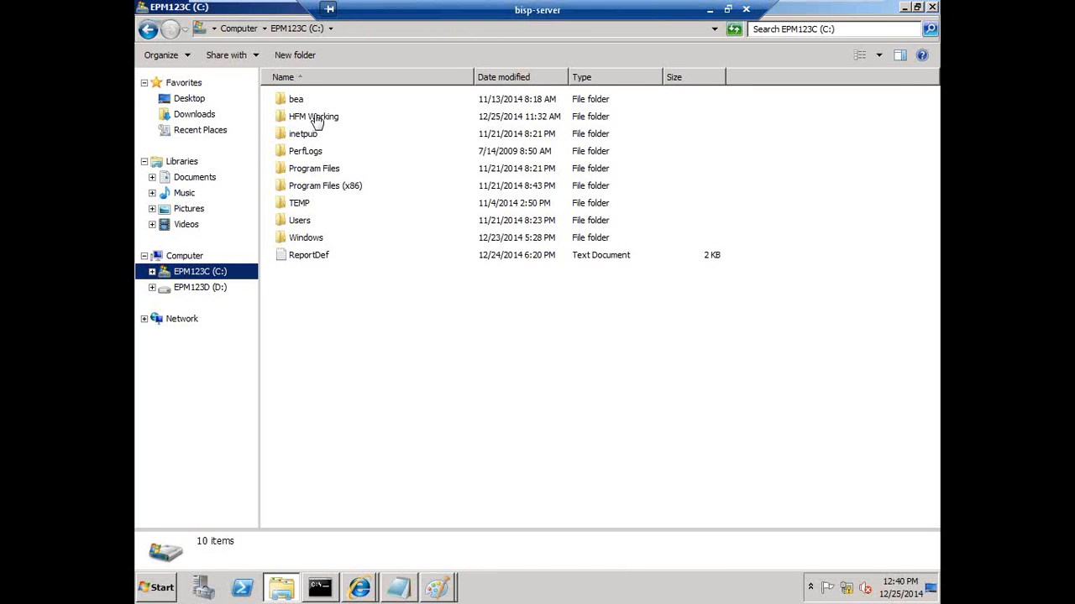
{"action": "double_click", "coordinate": [317, 121]}
{"action": "double_click", "coordinate": [319, 102]}
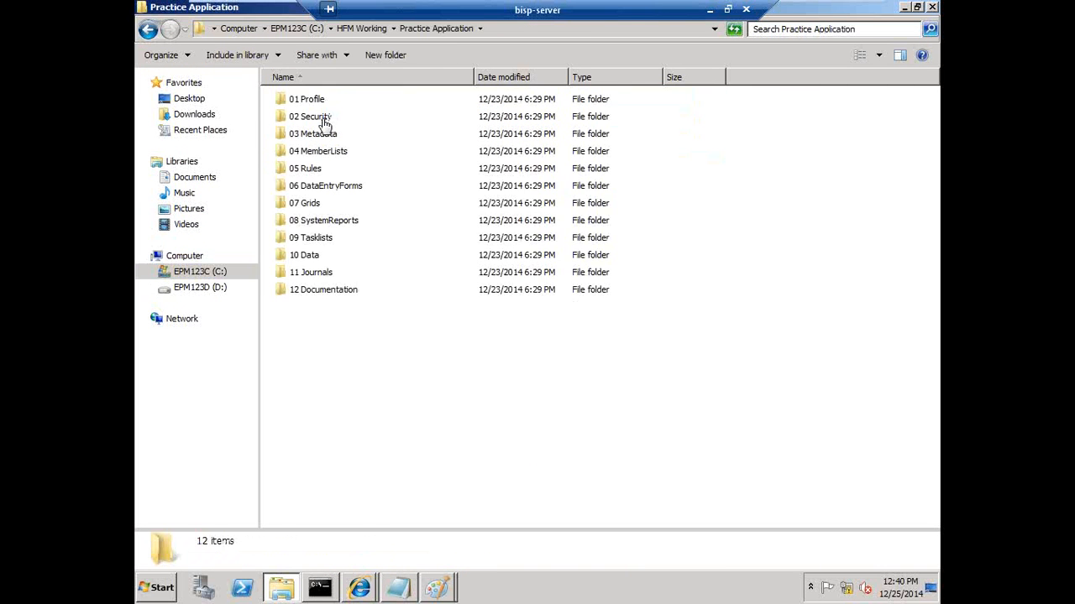
{"action": "double_click", "coordinate": [322, 116]}
{"action": "left_click", "coordinate": [324, 104]}
{"action": "right_click", "coordinate": [322, 102]}
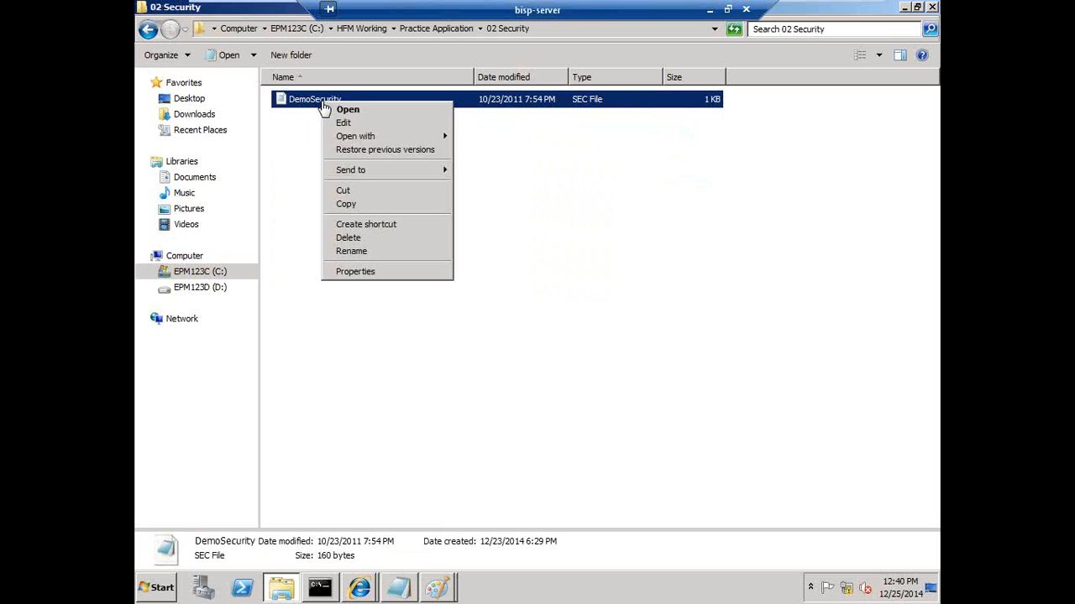
{"action": "left_click", "coordinate": [346, 110]}
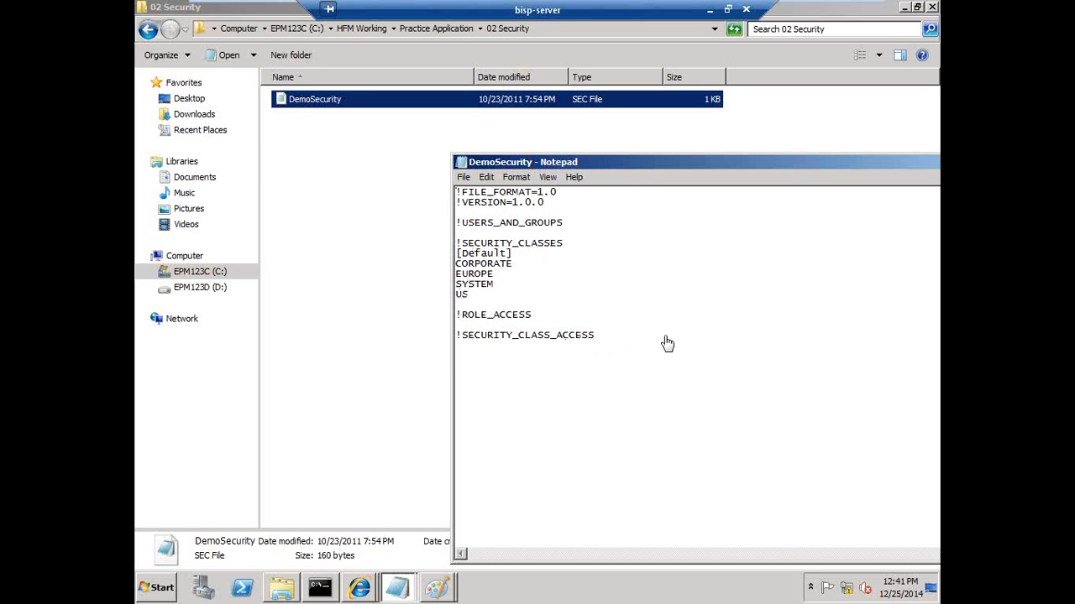
{"action": "left_click_drag", "start_coordinate": [807, 165], "coordinate": [476, 182]}
{"action": "left_click", "coordinate": [717, 179]}
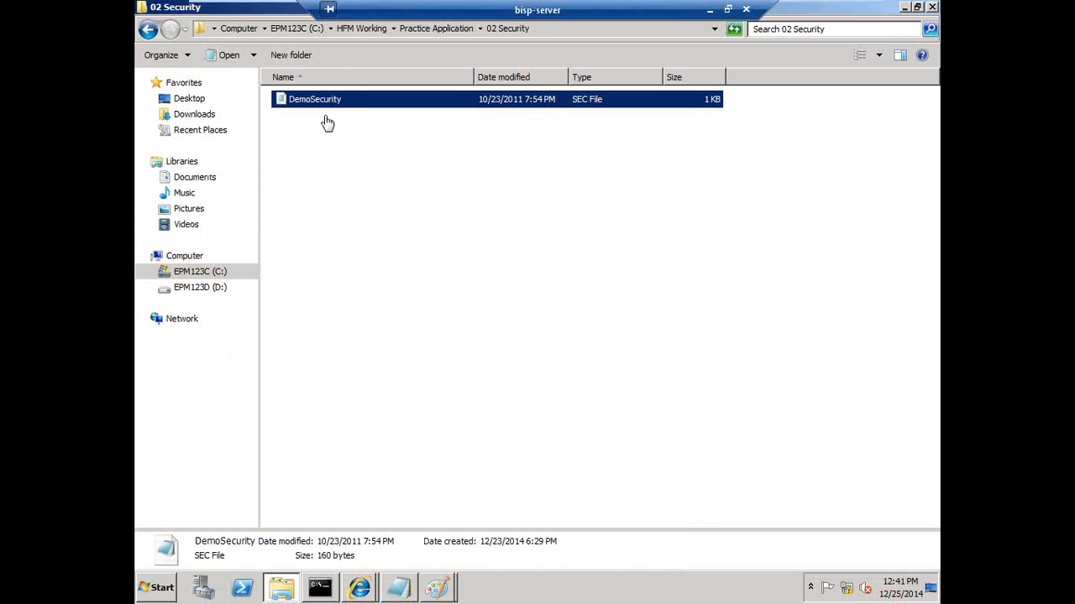
Switch to EPM Workspace and open the Load Application Elements task for PRACAPP5.
{"action": "left_click", "coordinate": [359, 591]}
{"action": "left_click", "coordinate": [374, 534]}
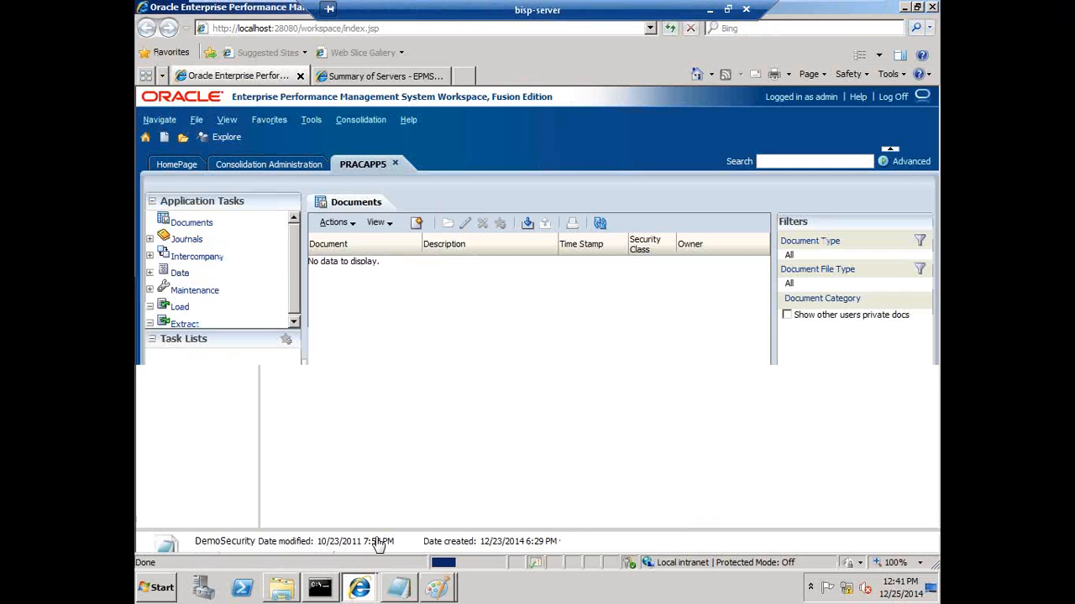
{"action": "left_click", "coordinate": [150, 306]}
{"action": "left_click", "coordinate": [293, 323]}
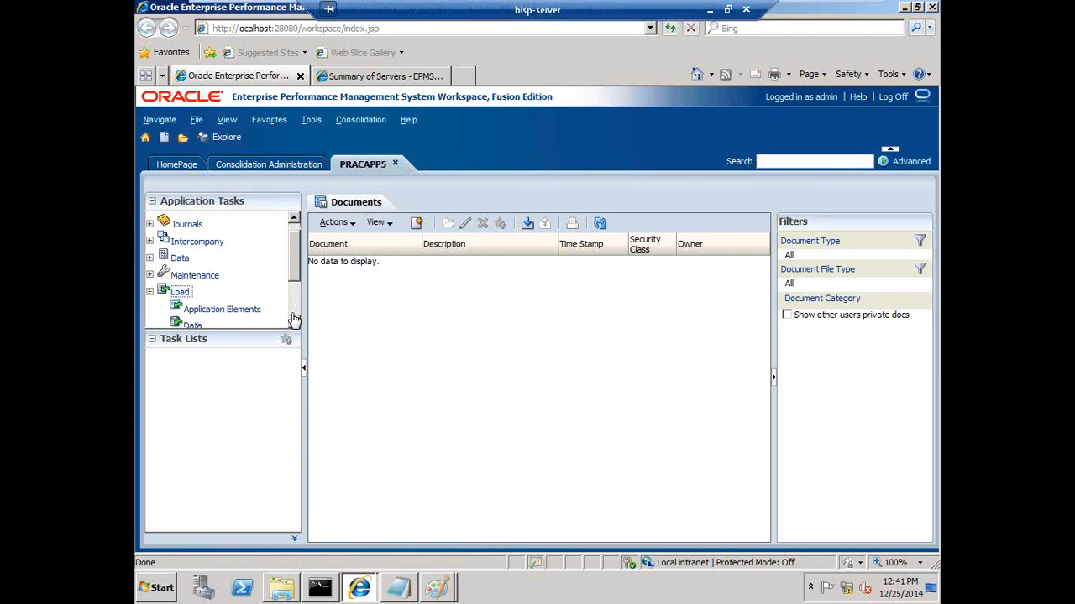
{"action": "left_click", "coordinate": [239, 239]}
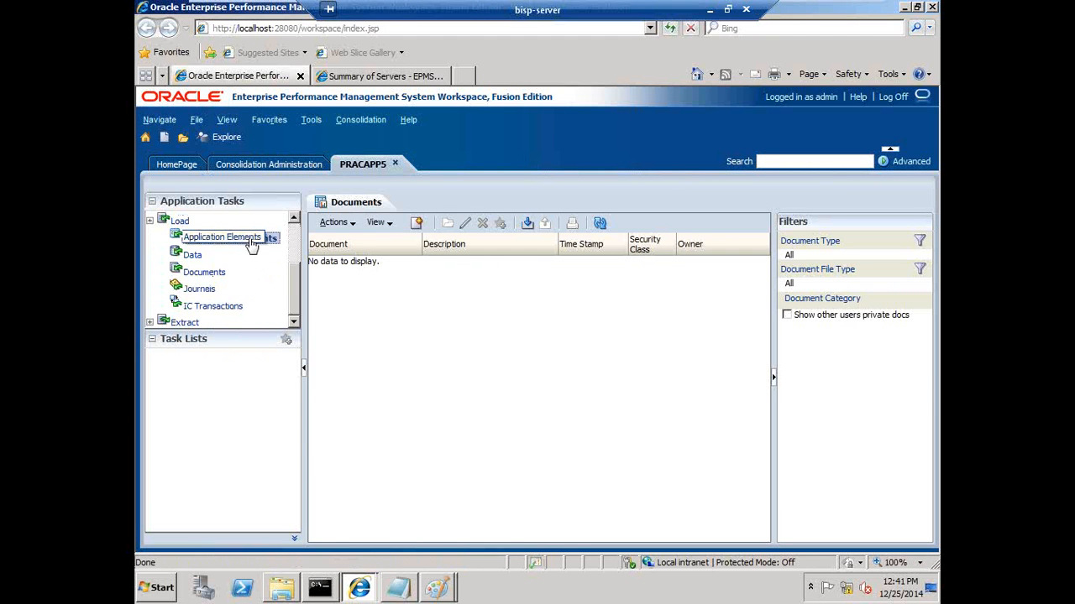
{"action": "right_click", "coordinate": [273, 240]}
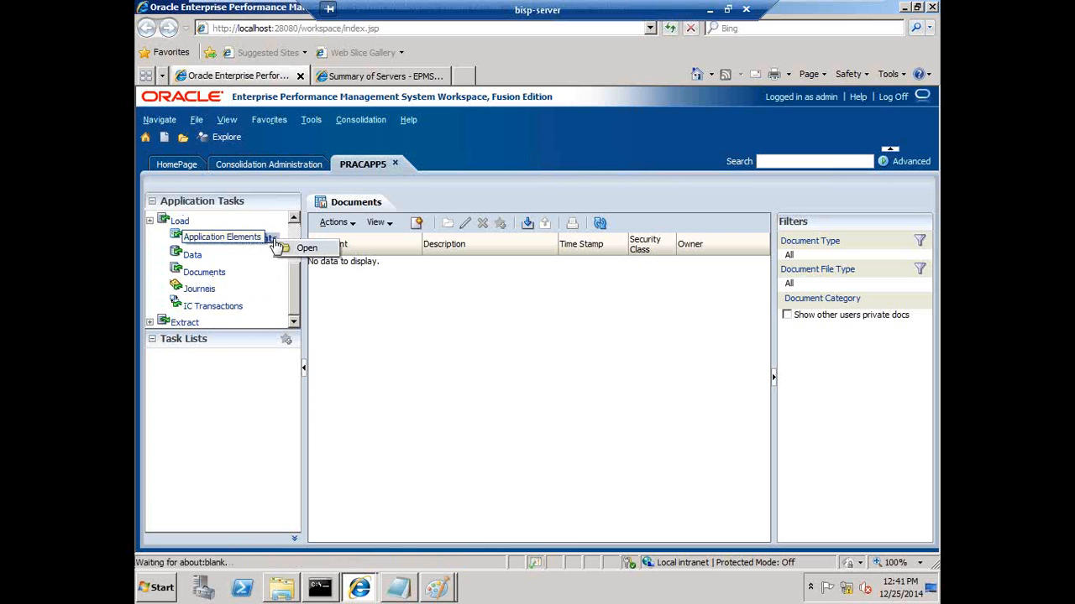
{"action": "left_click", "coordinate": [285, 250]}
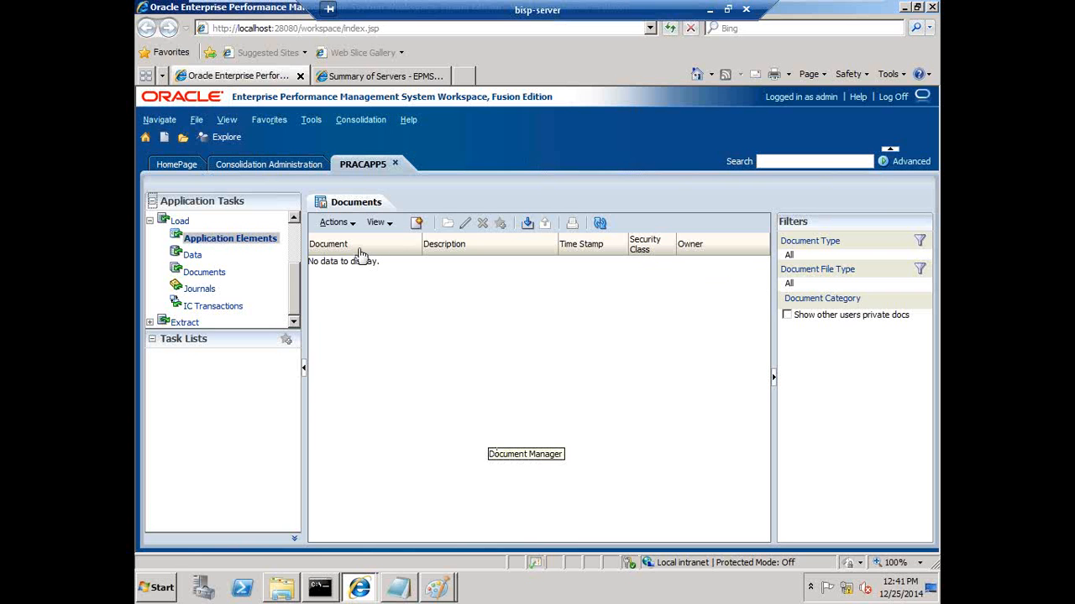
{"action": "left_click", "coordinate": [251, 239]}
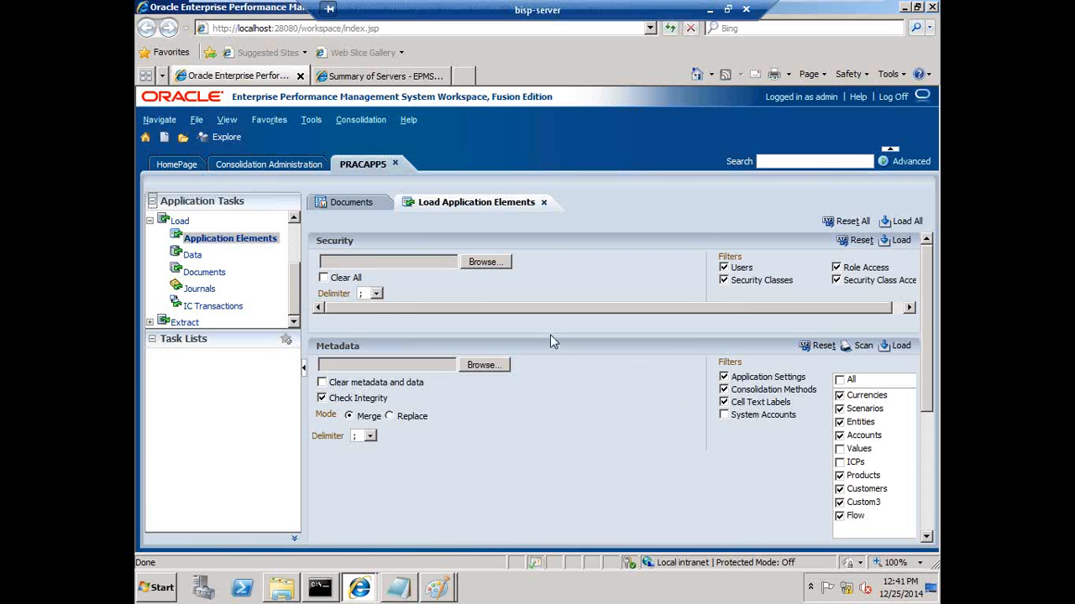
{"action": "left_click", "coordinate": [377, 295]}
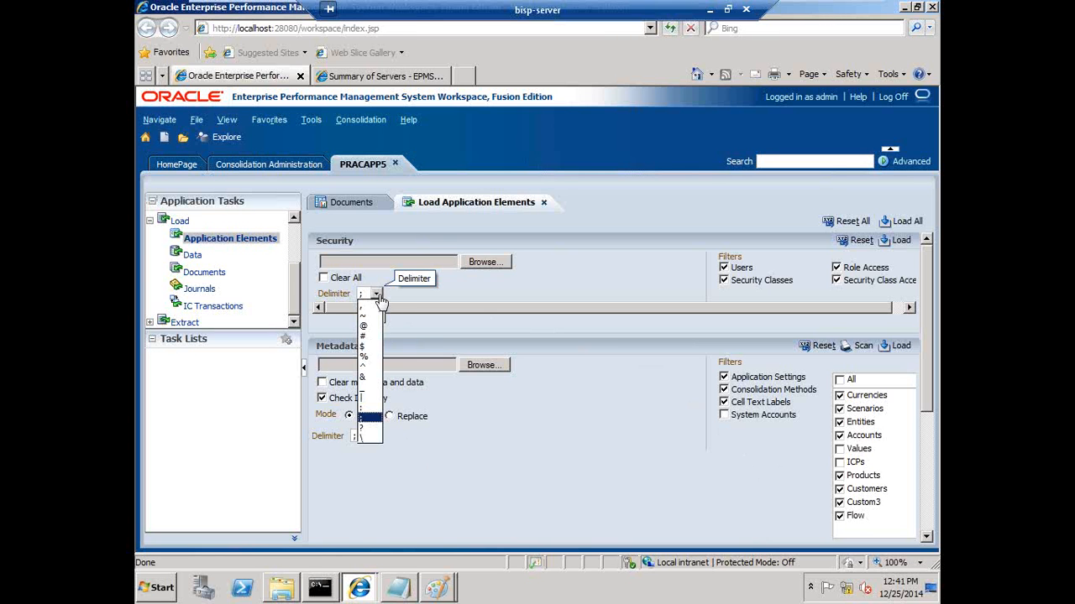
{"action": "left_click", "coordinate": [377, 296]}
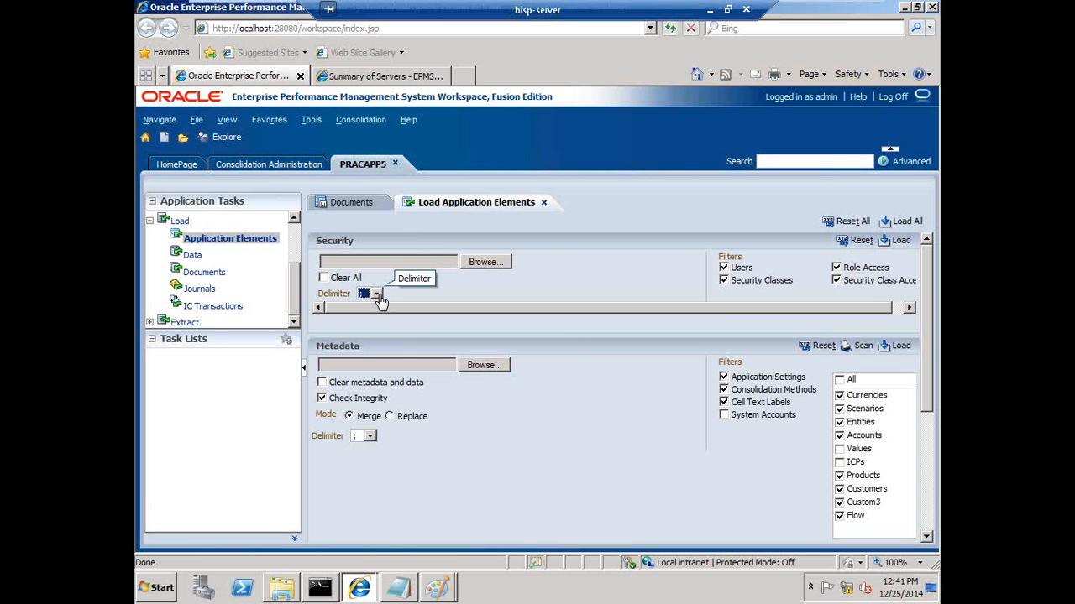
{"action": "left_click", "coordinate": [378, 297]}
{"action": "left_click", "coordinate": [377, 297]}
{"action": "left_click", "coordinate": [401, 592]}
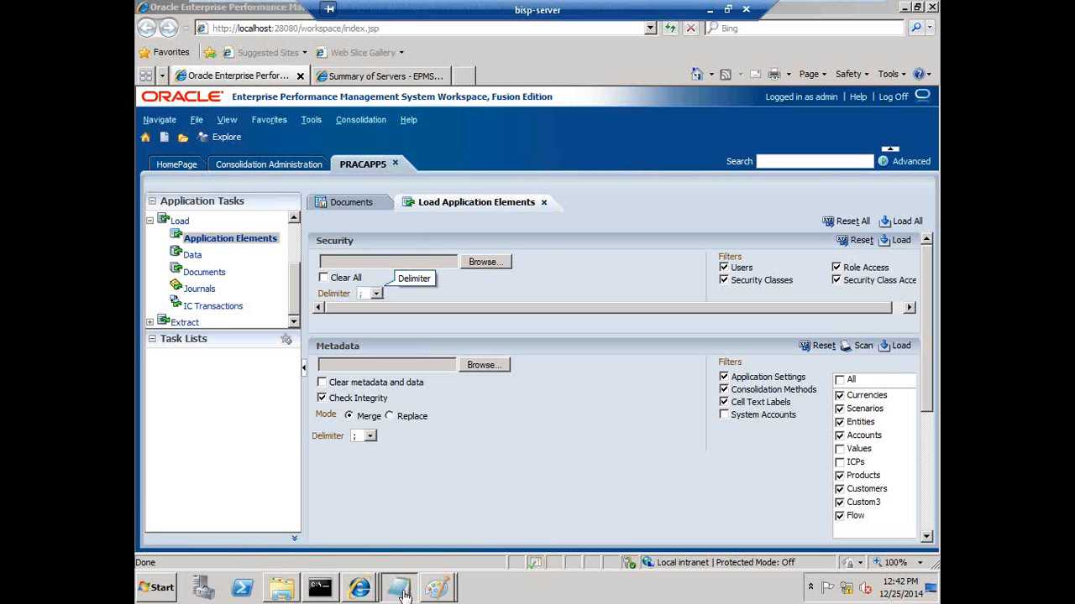
Choose DemoSecurity.sec from the Practice Application's 02 Security folder as the security file for loading.
{"action": "left_click", "coordinate": [484, 262]}
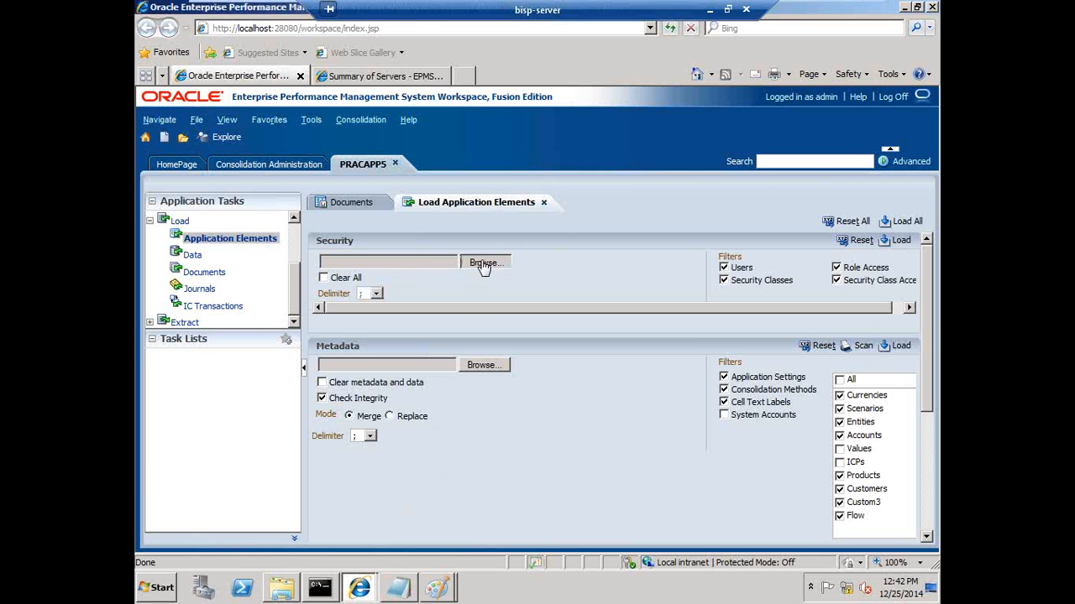
{"action": "left_click", "coordinate": [564, 189]}
{"action": "left_click", "coordinate": [624, 279]}
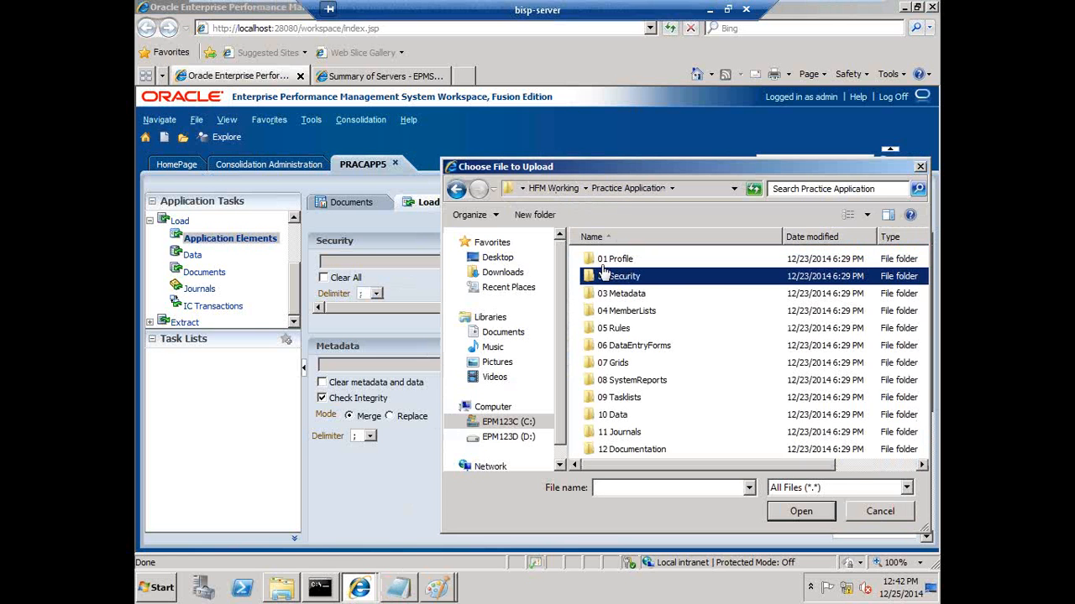
{"action": "double_click", "coordinate": [594, 283]}
{"action": "left_click", "coordinate": [599, 267]}
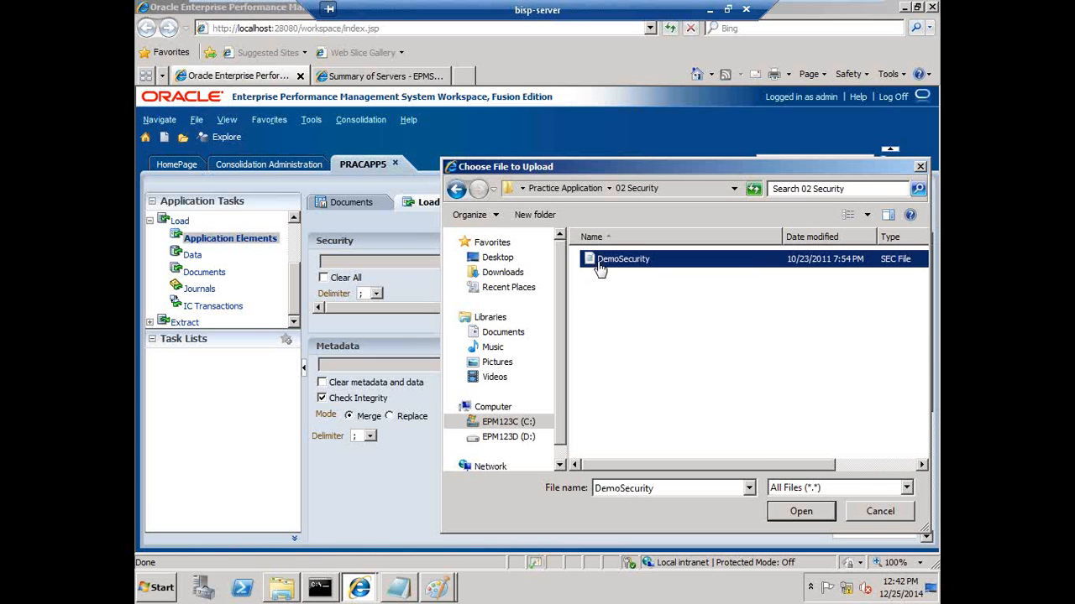
{"action": "left_click", "coordinate": [796, 514]}
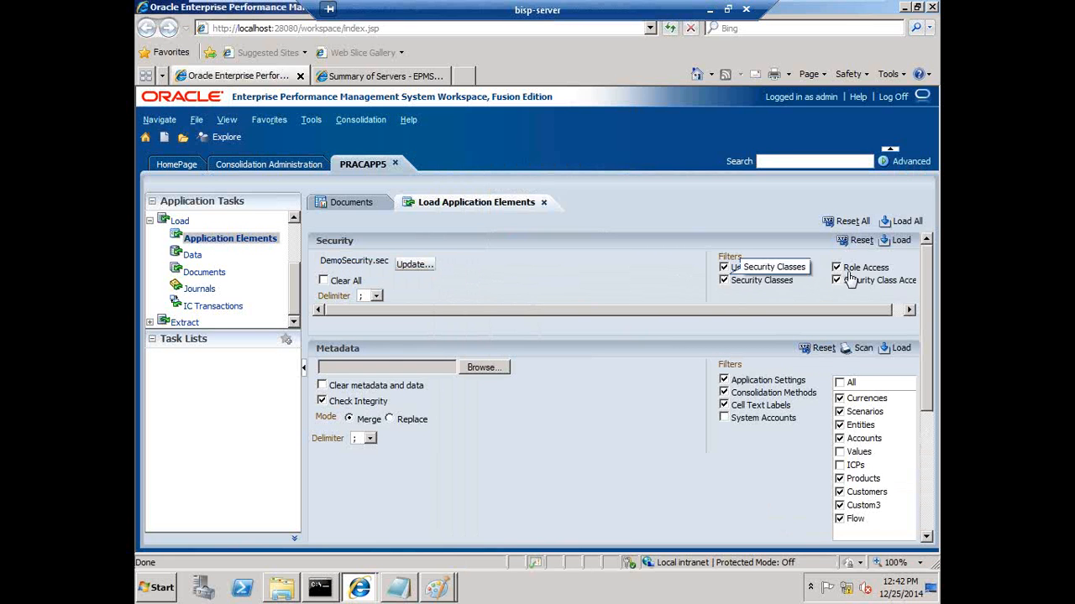
Load the security file with the Users, Security Classes, Role Access and Security Class Access filters enabled, and acknowledge completion.
{"action": "left_click_drag", "start_coordinate": [863, 310], "coordinate": [678, 315]}
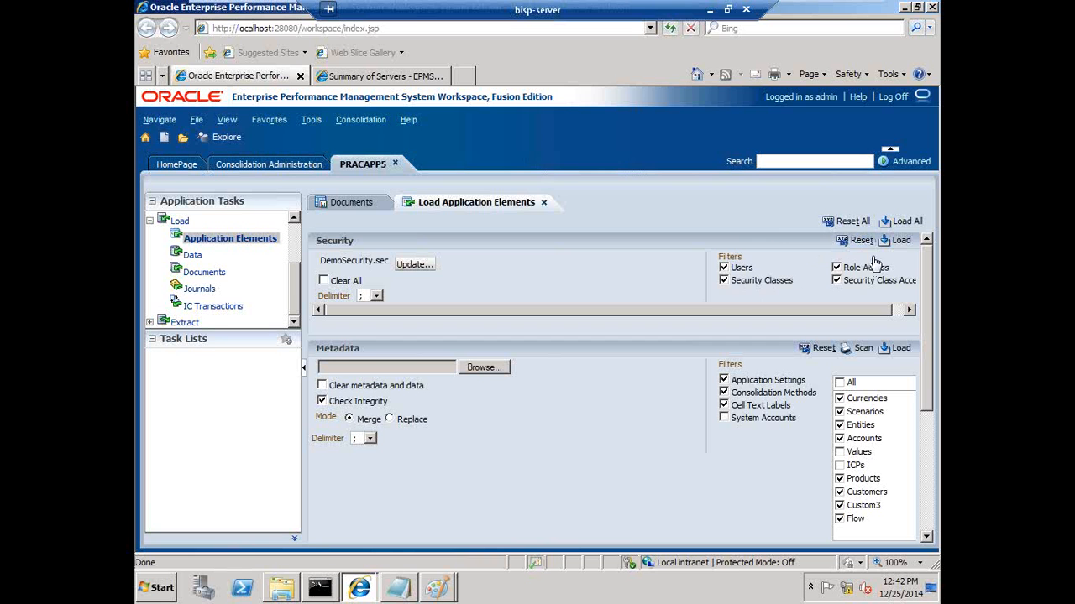
{"action": "left_click_drag", "start_coordinate": [874, 311], "coordinate": [369, 295]}
{"action": "left_click", "coordinate": [451, 297]}
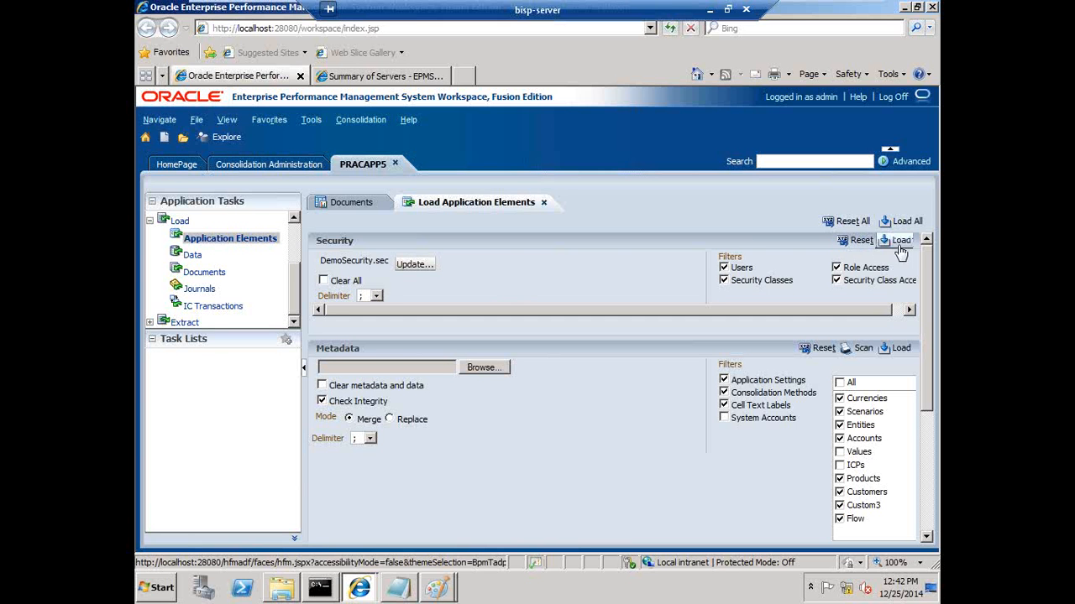
{"action": "left_click", "coordinate": [907, 311]}
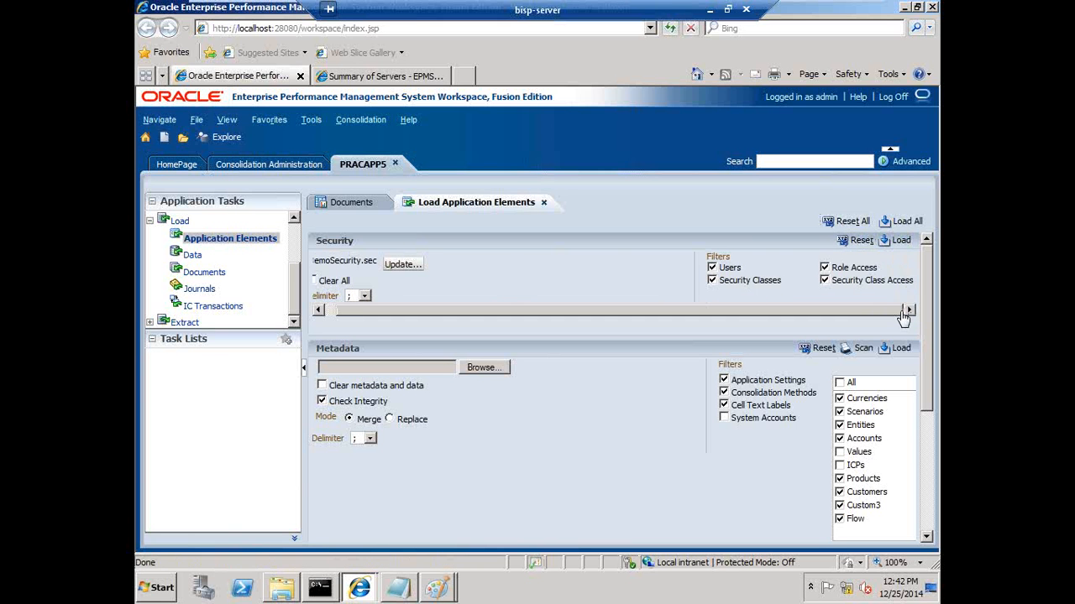
{"action": "left_click", "coordinate": [900, 240]}
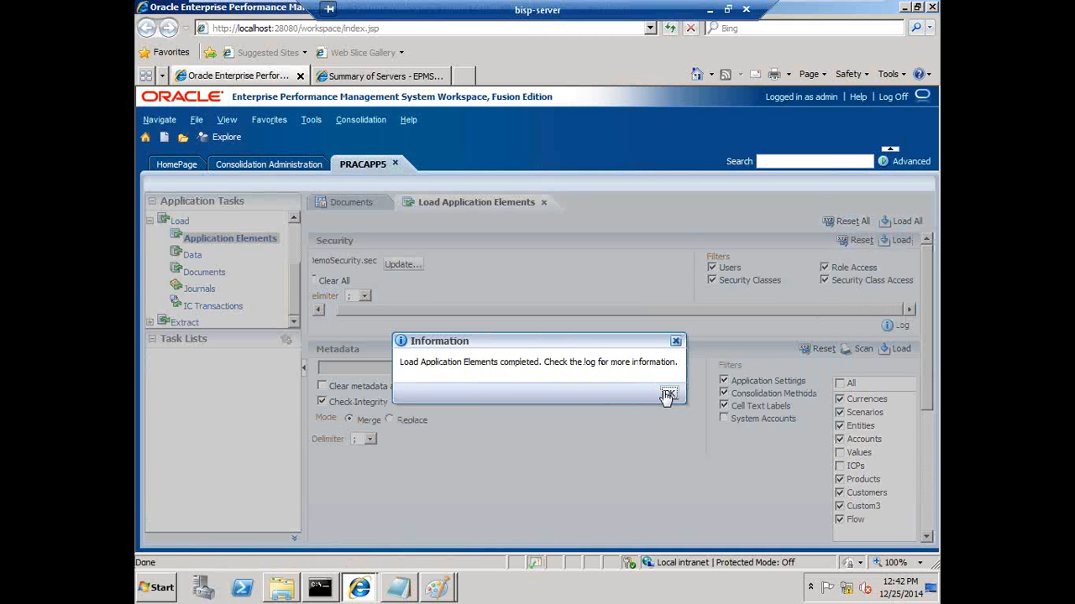
{"action": "left_click", "coordinate": [669, 395]}
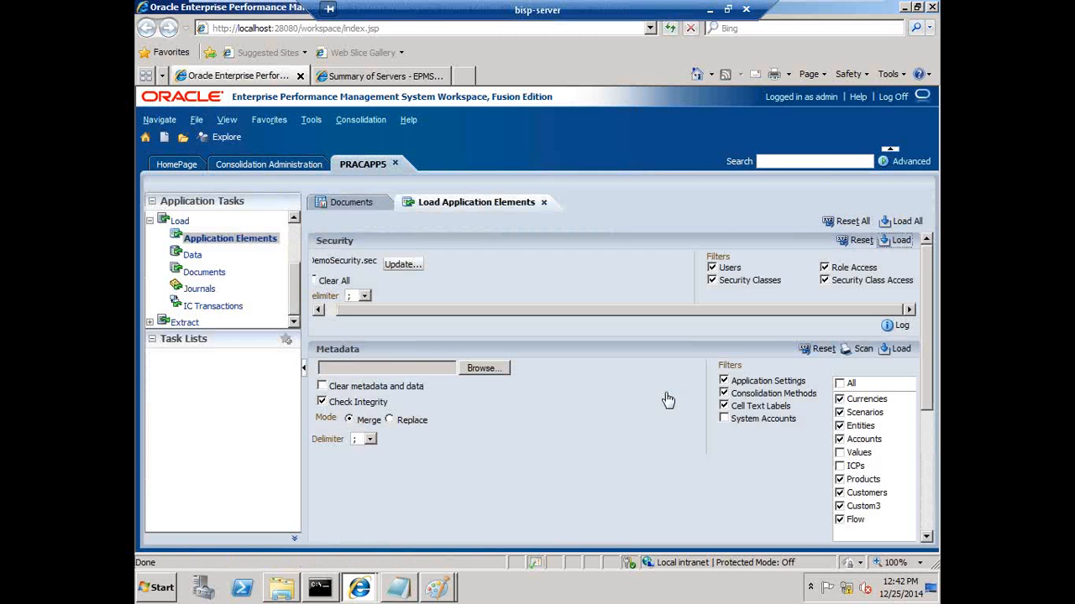
{"action": "left_click", "coordinate": [330, 309]}
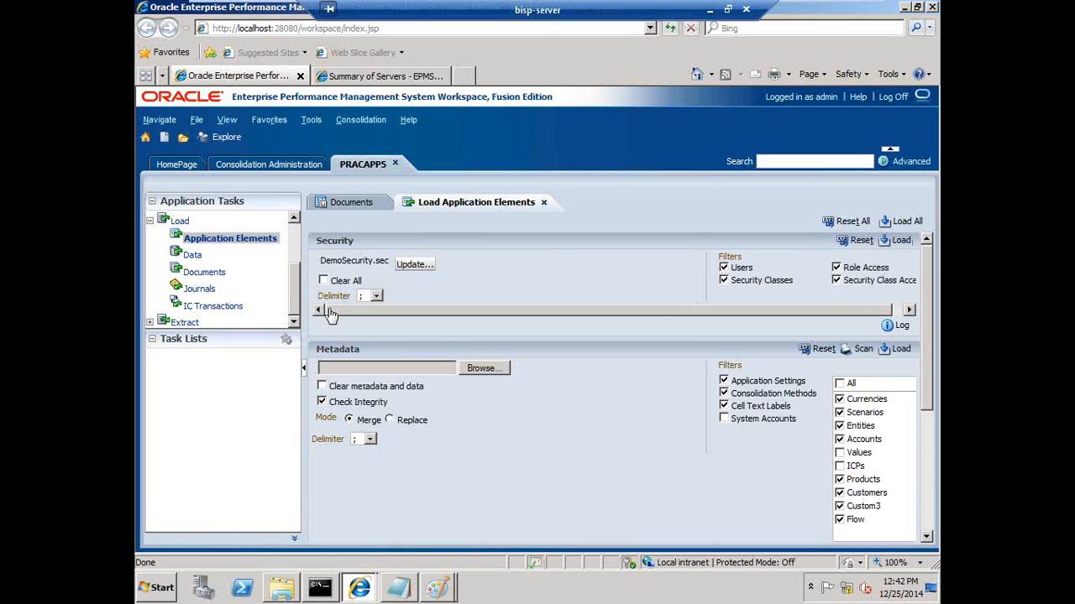
Switch to the Notepad notes and insert the heading "Application Setup" above the Load Security item.
{"action": "left_click", "coordinate": [398, 588]}
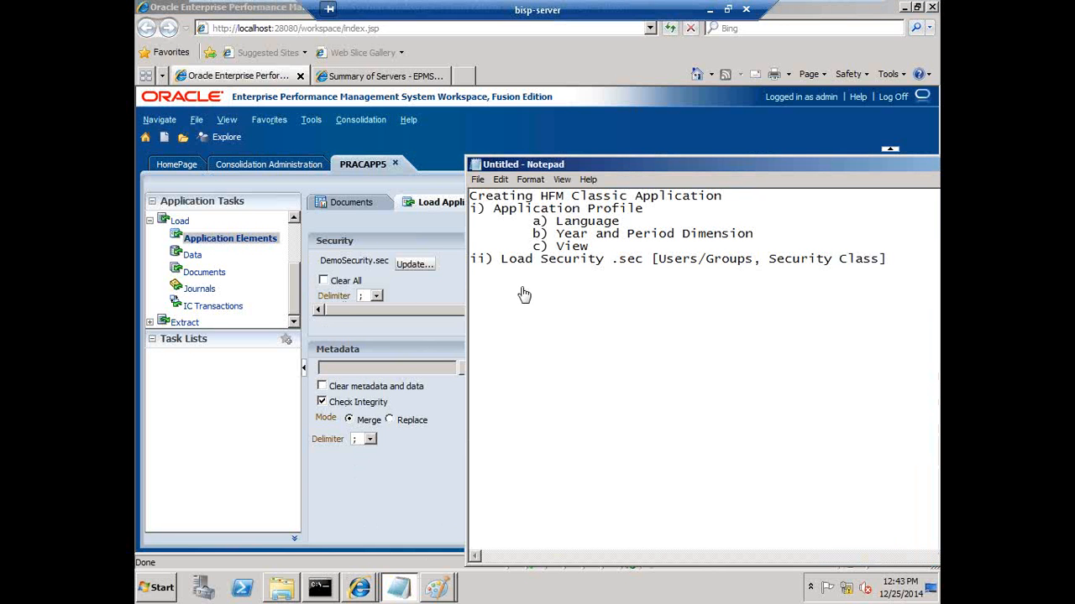
{"action": "key", "text": "Up"}
{"action": "key", "text": "Return"}
{"action": "type", "text": "Application Setup"}
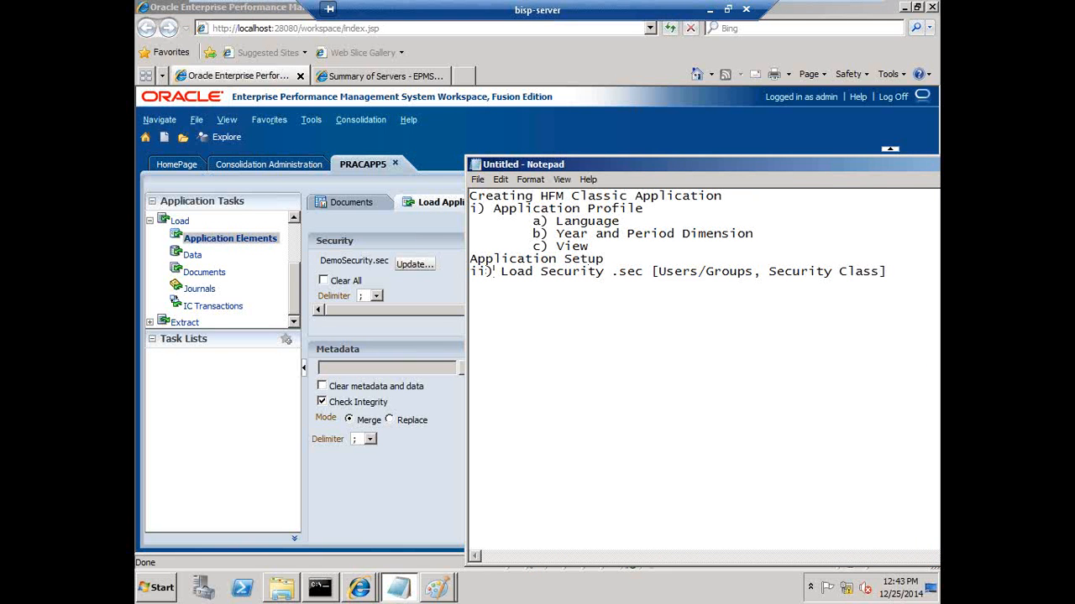
Indent the Load Security item under Application Setup, renumber it as i), and add a Metadata item numbered ii).
{"action": "key", "text": "BackSpace"}
{"action": "key", "text": "BackSpace"}
{"action": "key", "text": "BackSpace"}
{"action": "key", "text": "BackSpace"}
{"action": "key", "text": "Tab"}
{"action": "type", "text": "i)"}
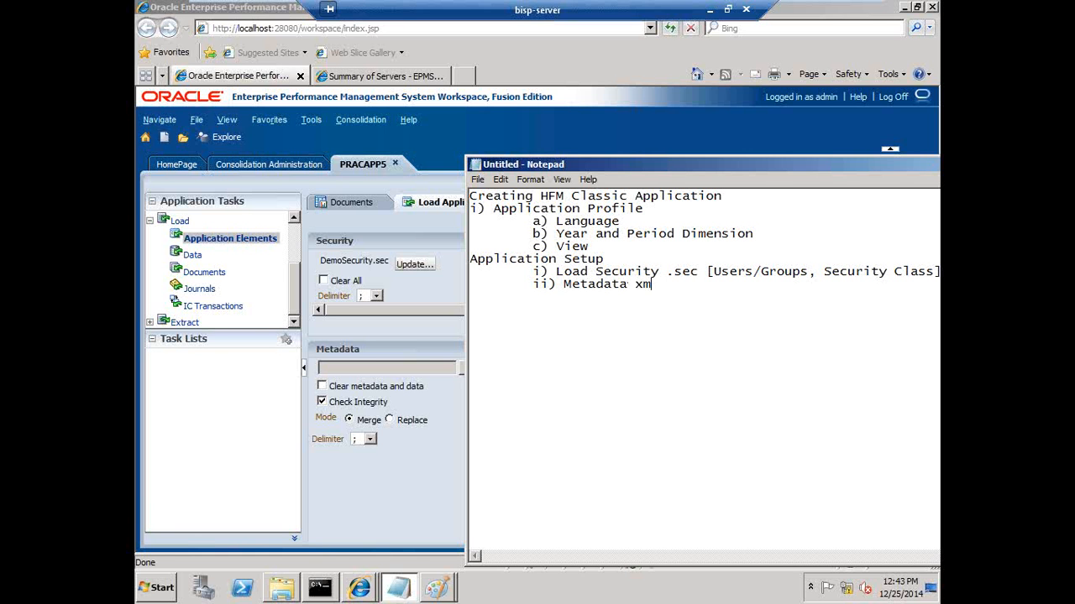
Switch back to EPM Workspace and choose Simple.xml from the Practice Application's 03 Metadata folder as the metadata file.
{"action": "key", "text": "alt+Tab"}
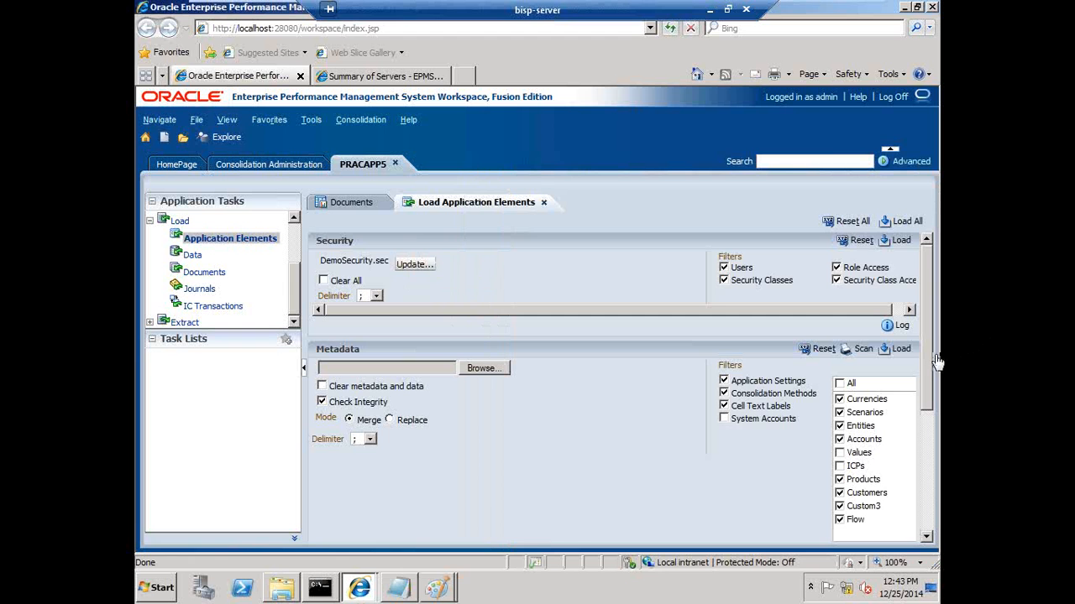
{"action": "mouse_move", "coordinate": [929, 367]}
{"action": "left_mouse_down"}
{"action": "mouse_move", "coordinate": [930, 411]}
{"action": "mouse_move", "coordinate": [930, 384]}
{"action": "left_mouse_up"}
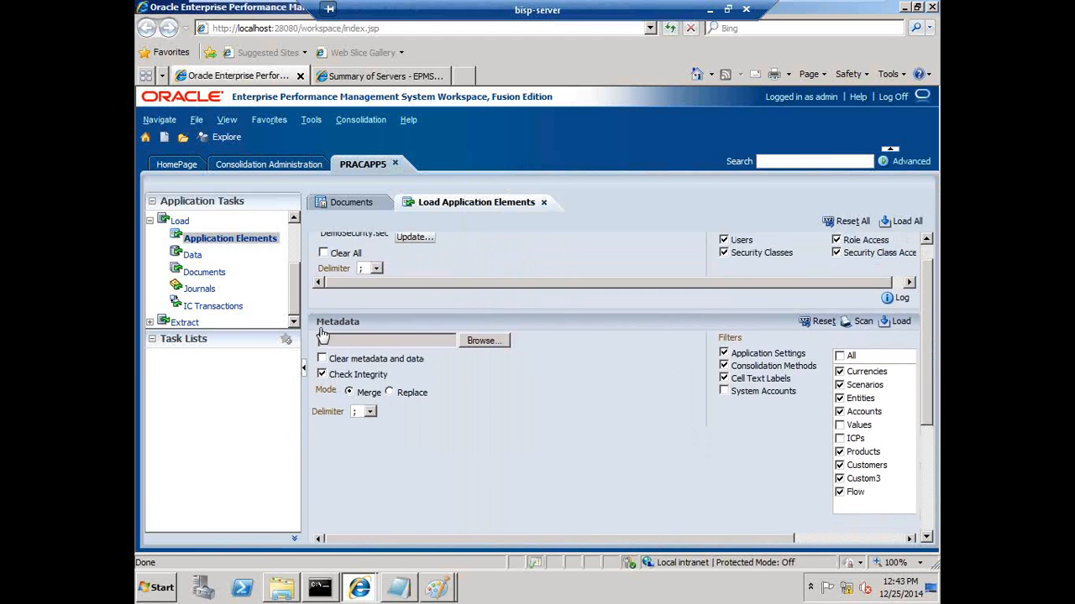
{"action": "left_click", "coordinate": [482, 344]}
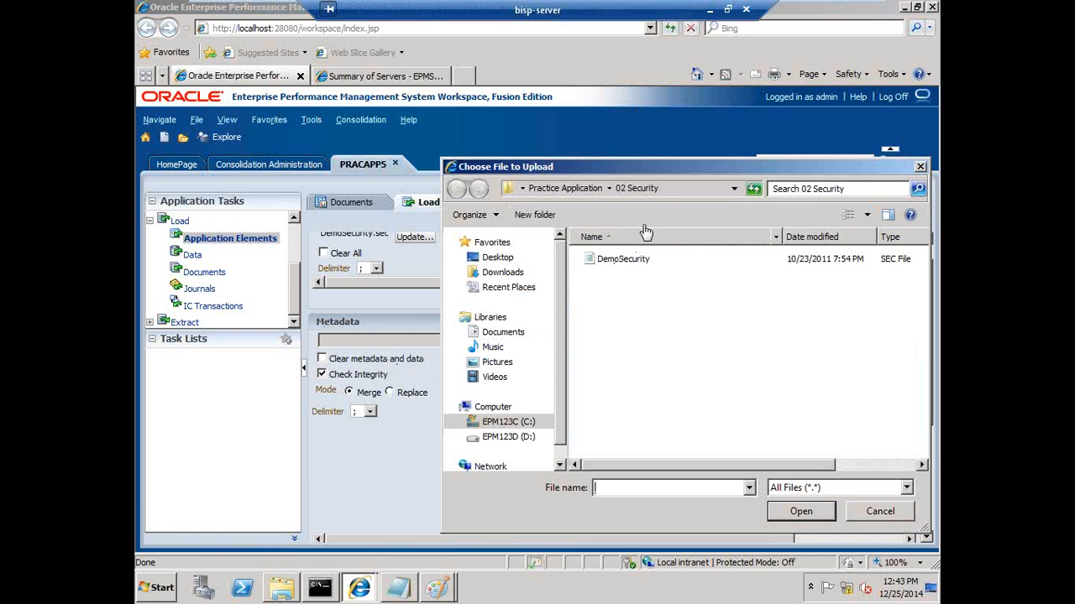
{"action": "left_click", "coordinate": [571, 188]}
{"action": "double_click", "coordinate": [641, 294]}
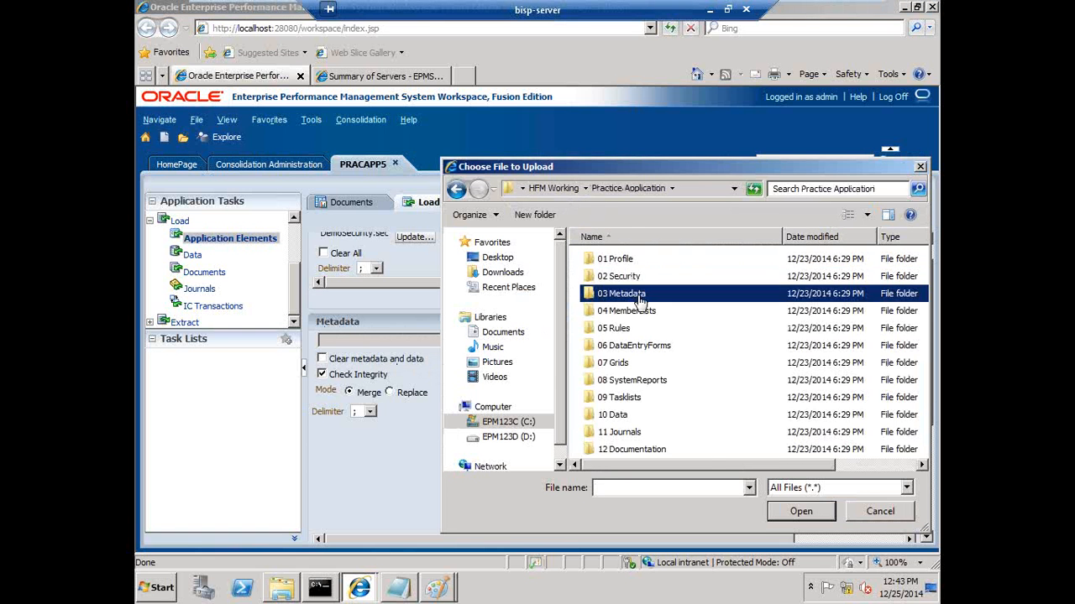
{"action": "left_click", "coordinate": [618, 294]}
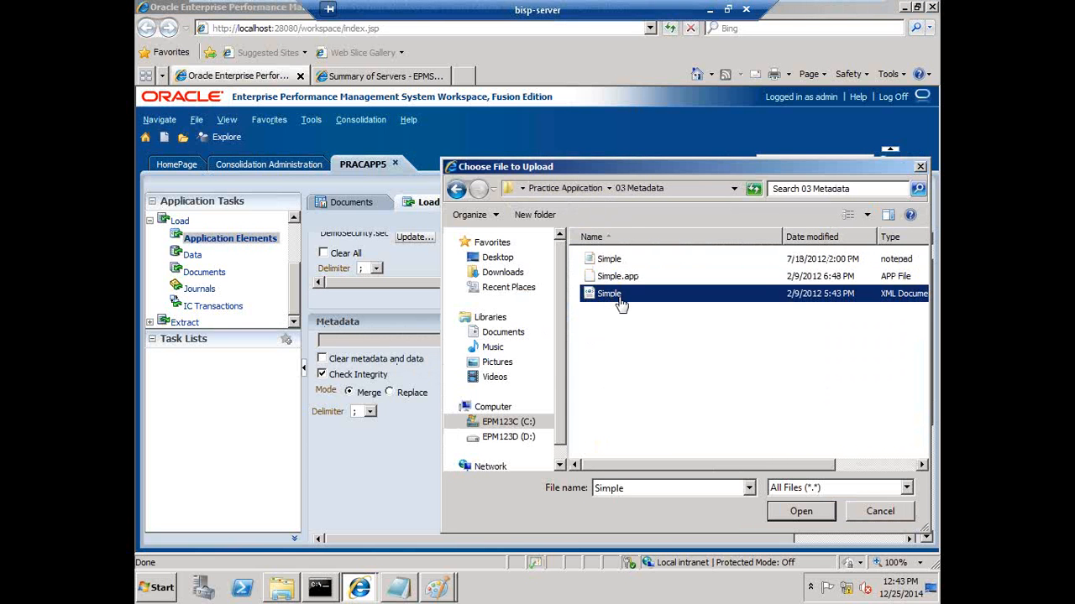
{"action": "left_click", "coordinate": [809, 511]}
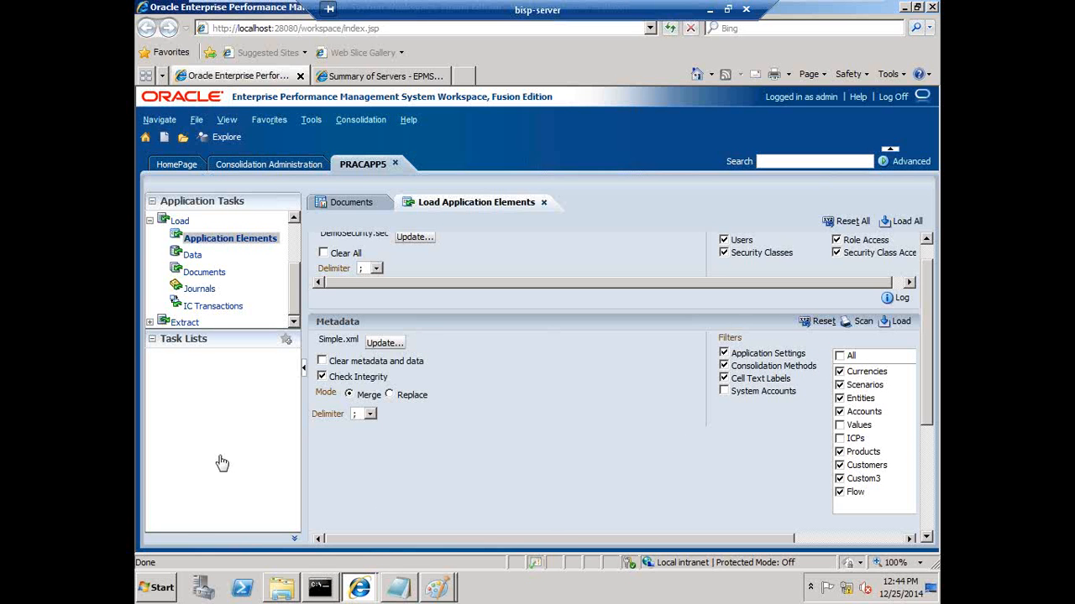
Launch the Oracle Hyperion Financial Management desktop client from the Oracle EPM System programs and start the Manage Metadata task.
{"action": "left_click", "coordinate": [163, 587]}
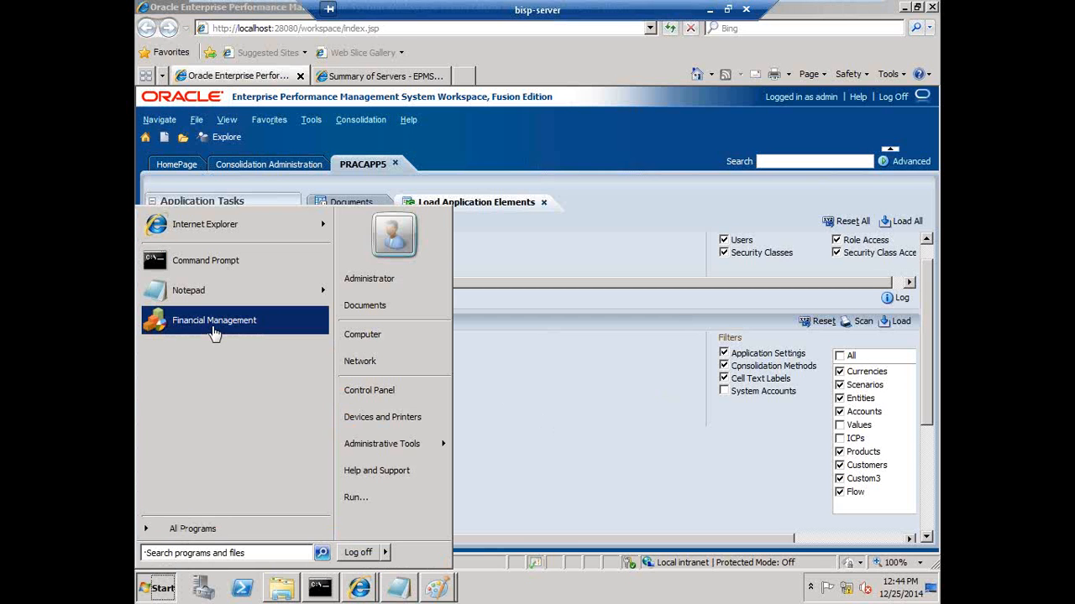
{"action": "left_click", "coordinate": [161, 525]}
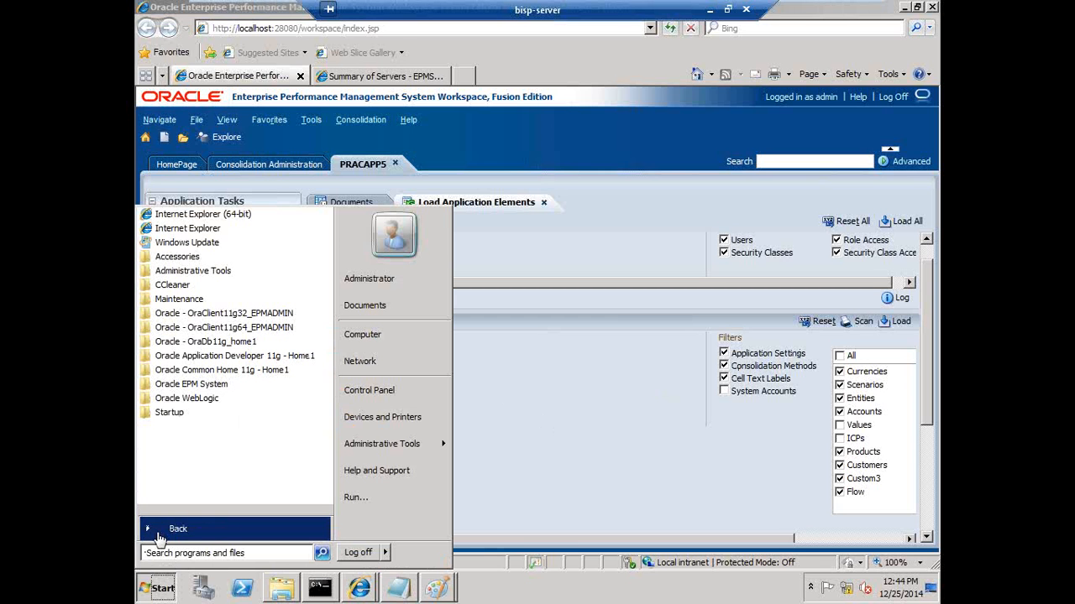
{"action": "left_click", "coordinate": [205, 387]}
{"action": "left_click", "coordinate": [185, 442]}
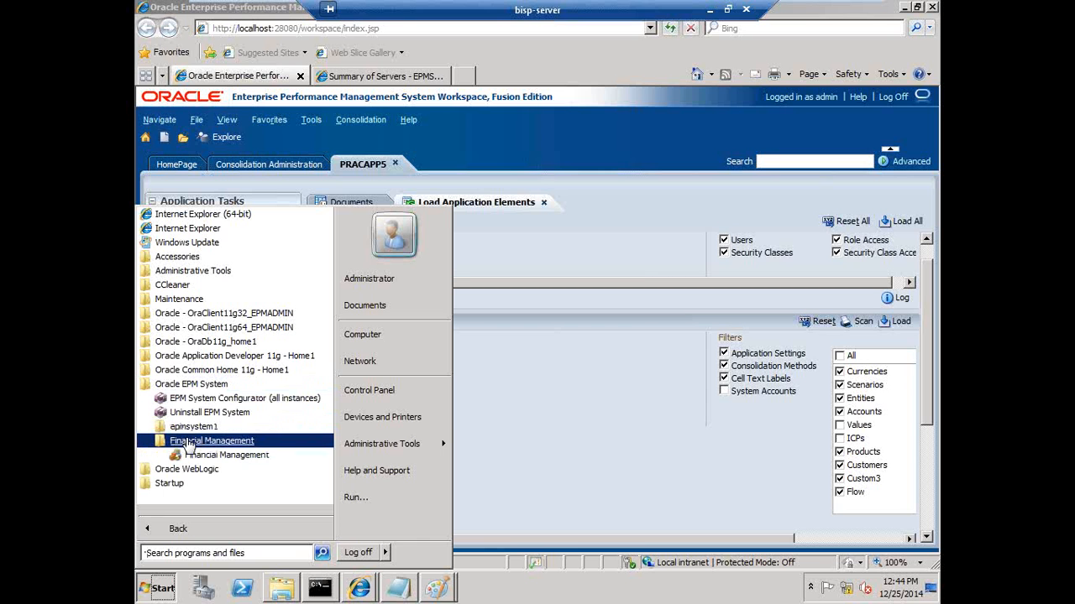
{"action": "left_click", "coordinate": [230, 454]}
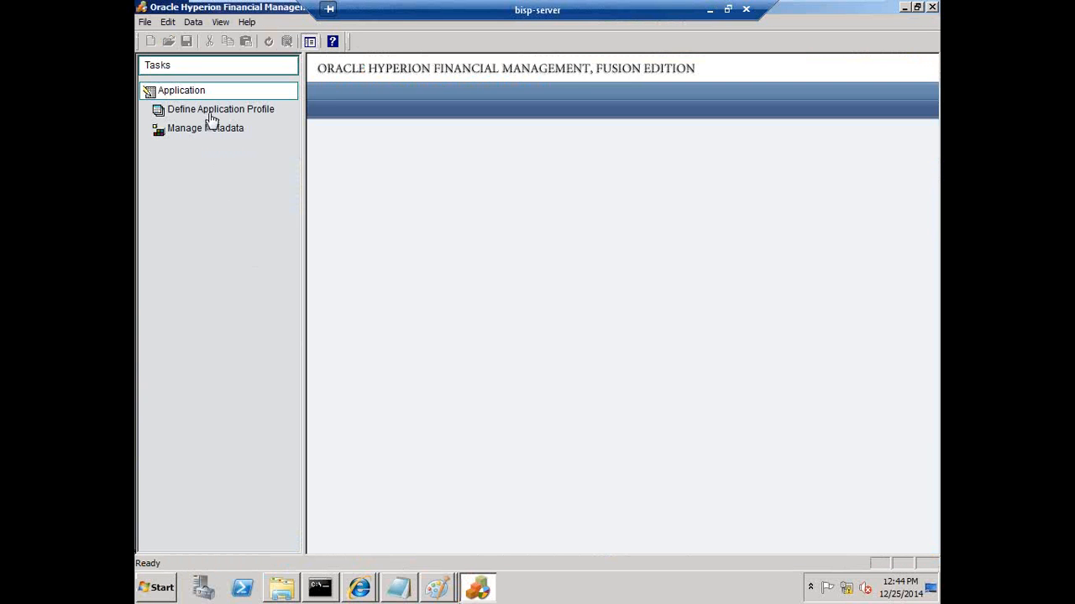
{"action": "left_click", "coordinate": [209, 135]}
Open the Simple XML metadata file from the Practice Application's 03 Metadata folder.
{"action": "left_click", "coordinate": [410, 537]}
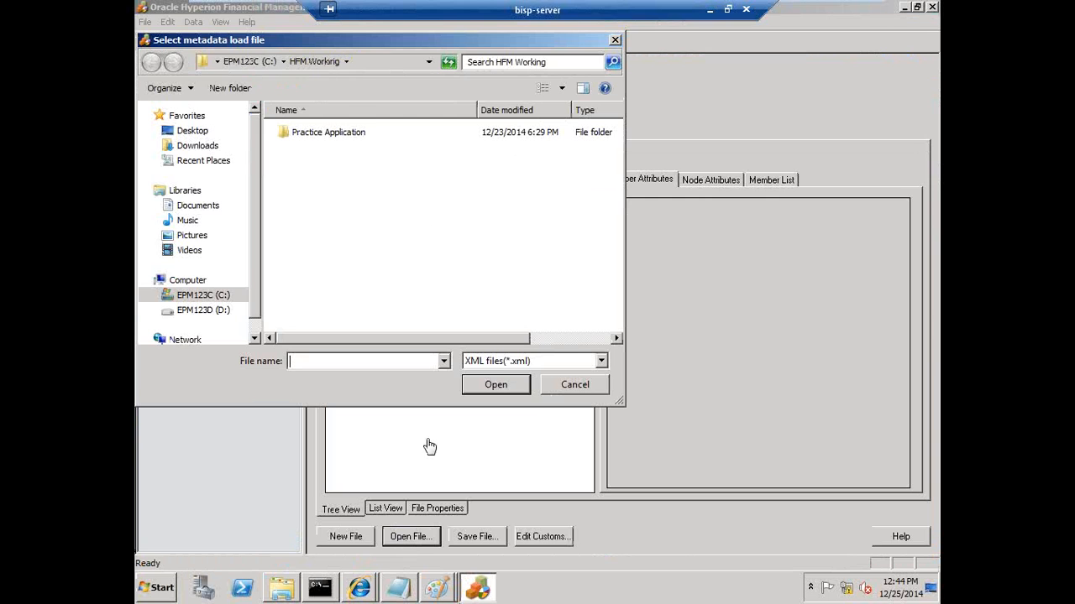
{"action": "left_click", "coordinate": [320, 135]}
{"action": "double_click", "coordinate": [320, 137]}
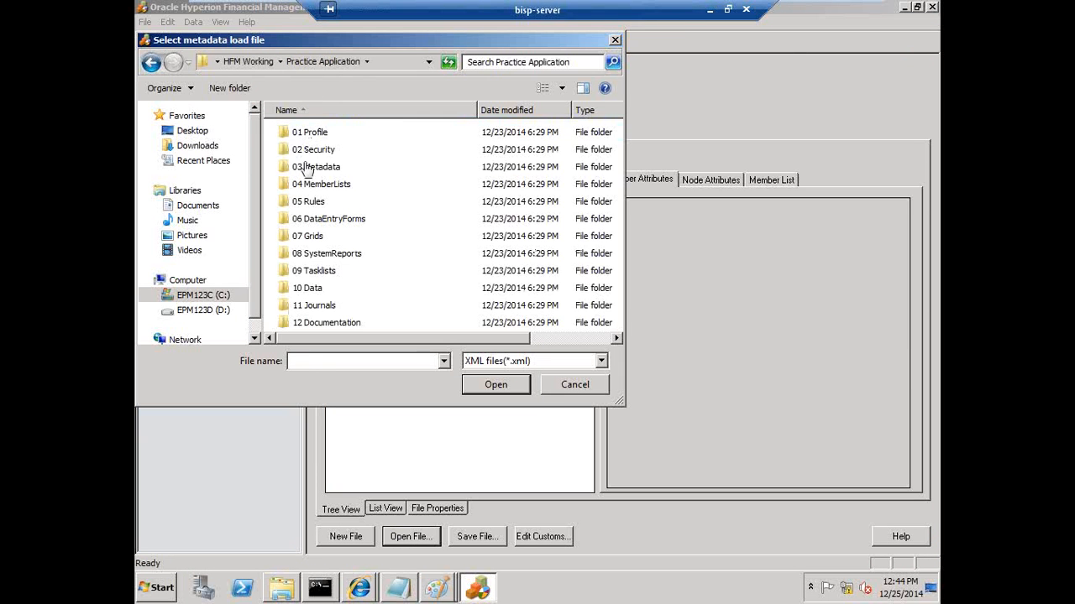
{"action": "double_click", "coordinate": [306, 162]}
{"action": "left_click", "coordinate": [303, 141]}
{"action": "left_click", "coordinate": [494, 384]}
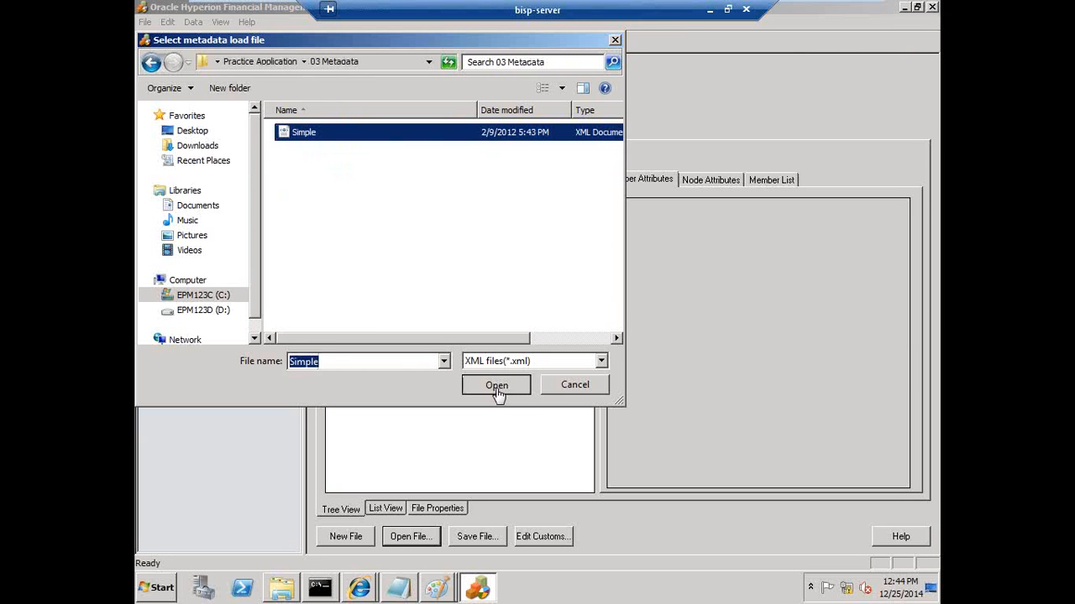
Examine the AppSettings and Currencies metadata items and compare them with the metadata load filters in EPM Workspace.
{"action": "left_click", "coordinate": [506, 81]}
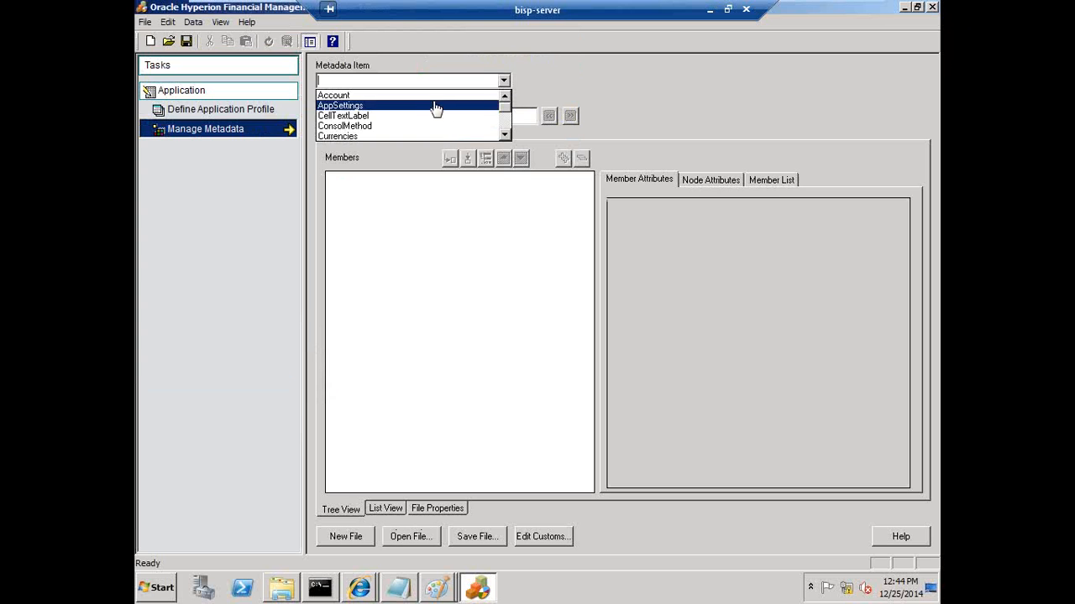
{"action": "left_click", "coordinate": [426, 107]}
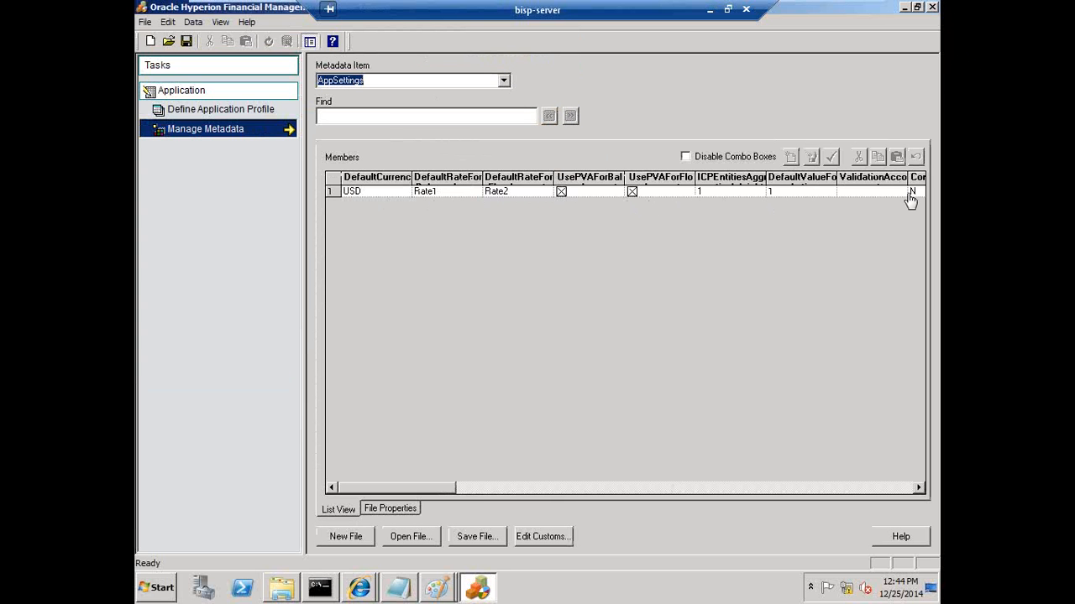
{"action": "left_click", "coordinate": [366, 588]}
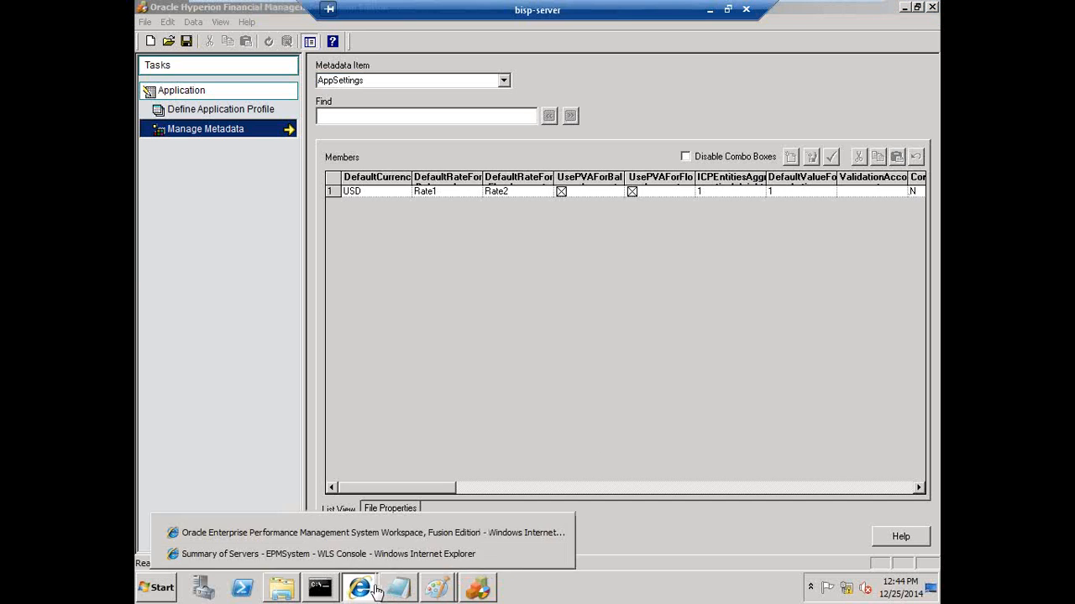
{"action": "left_click", "coordinate": [398, 555]}
{"action": "left_click", "coordinate": [267, 75]}
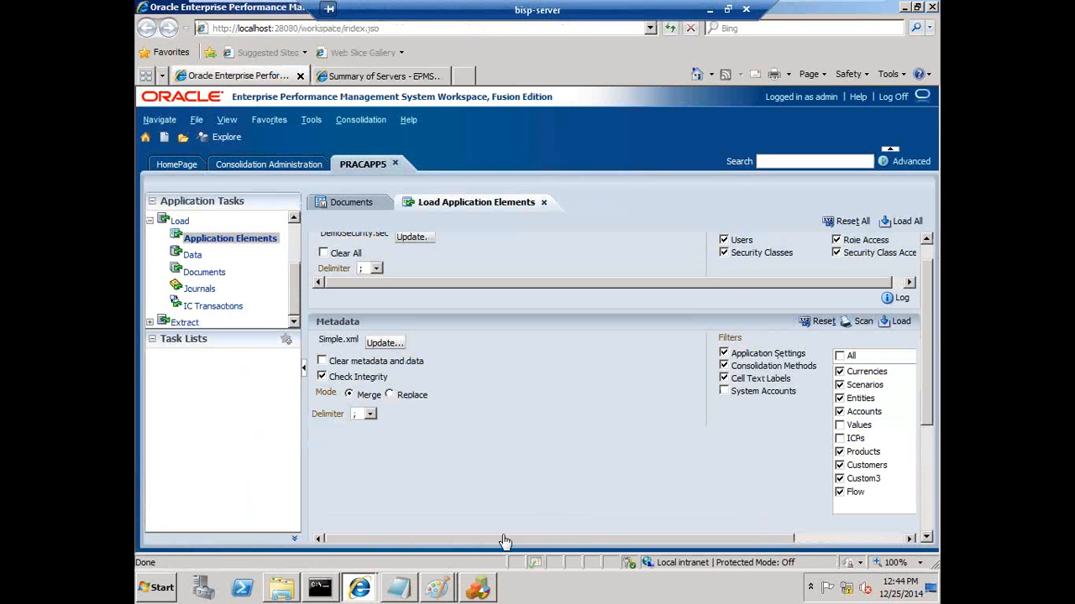
{"action": "left_click", "coordinate": [479, 587]}
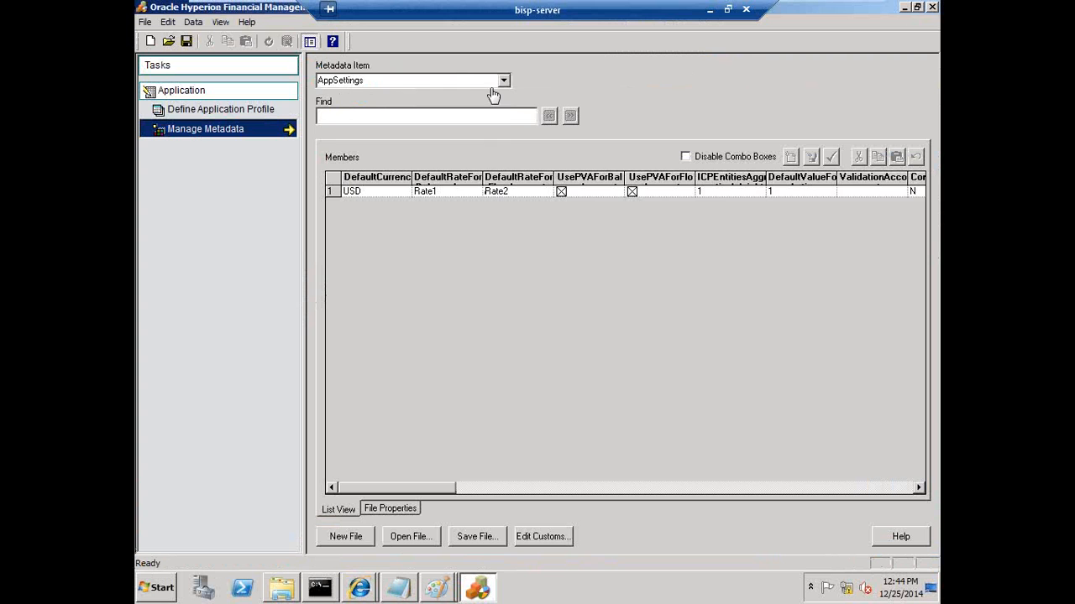
{"action": "left_click", "coordinate": [503, 82]}
{"action": "left_click", "coordinate": [422, 126]}
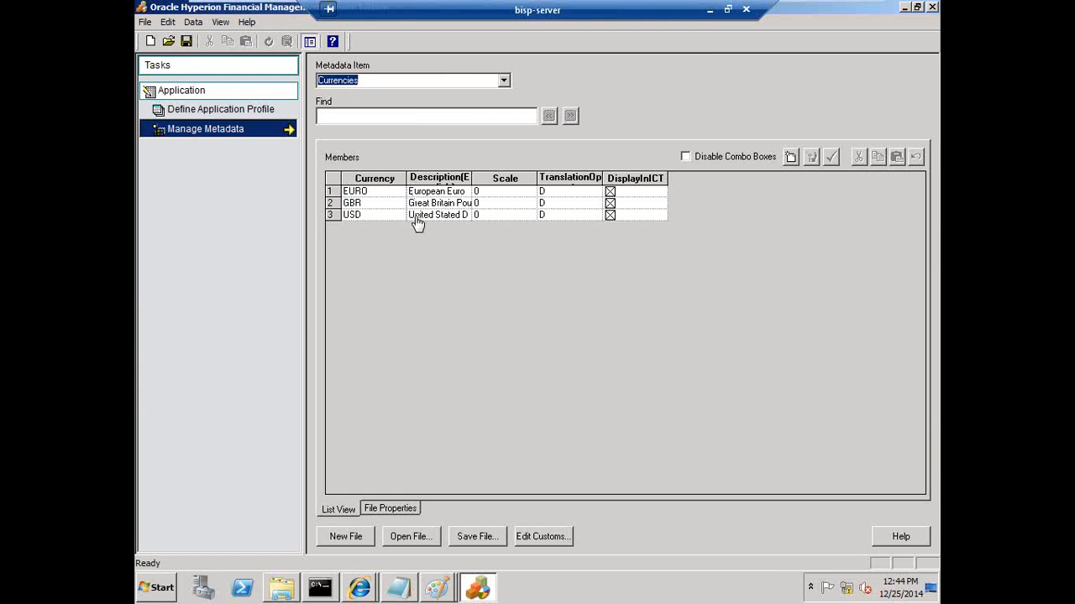
Switch back to EPM Workspace, scan the Simple.xml metadata file, and try to load it.
{"action": "left_click", "coordinate": [360, 588]}
{"action": "left_click", "coordinate": [382, 534]}
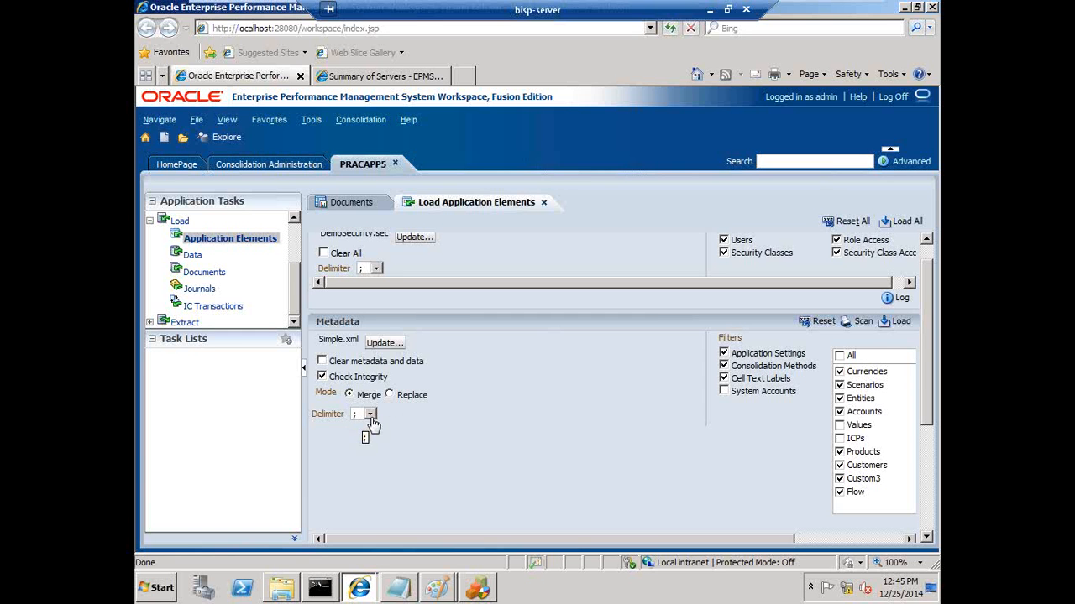
{"action": "left_click", "coordinate": [868, 329]}
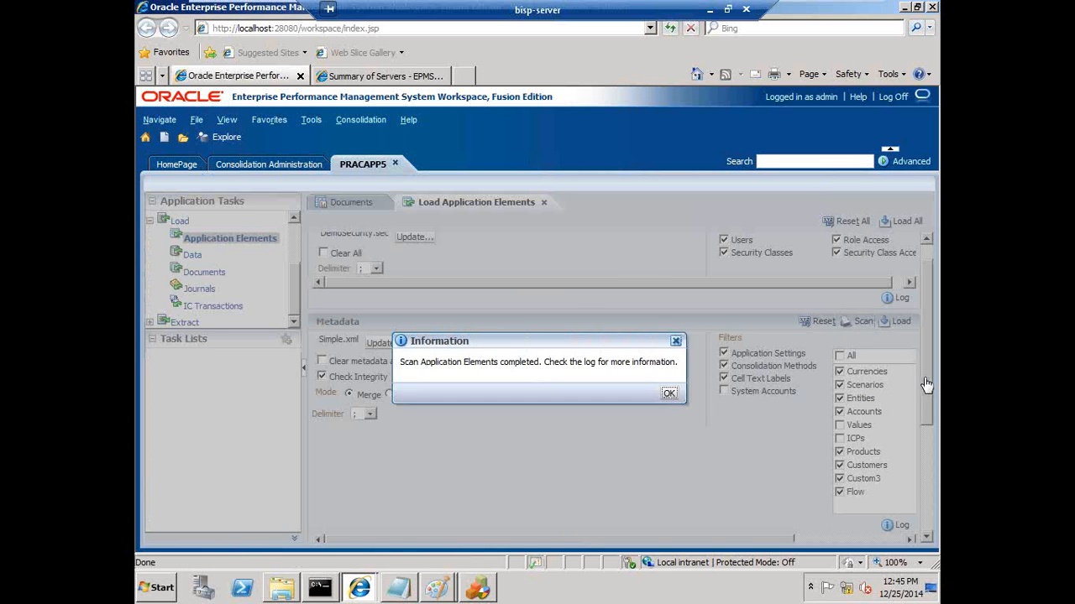
{"action": "left_click", "coordinate": [669, 395]}
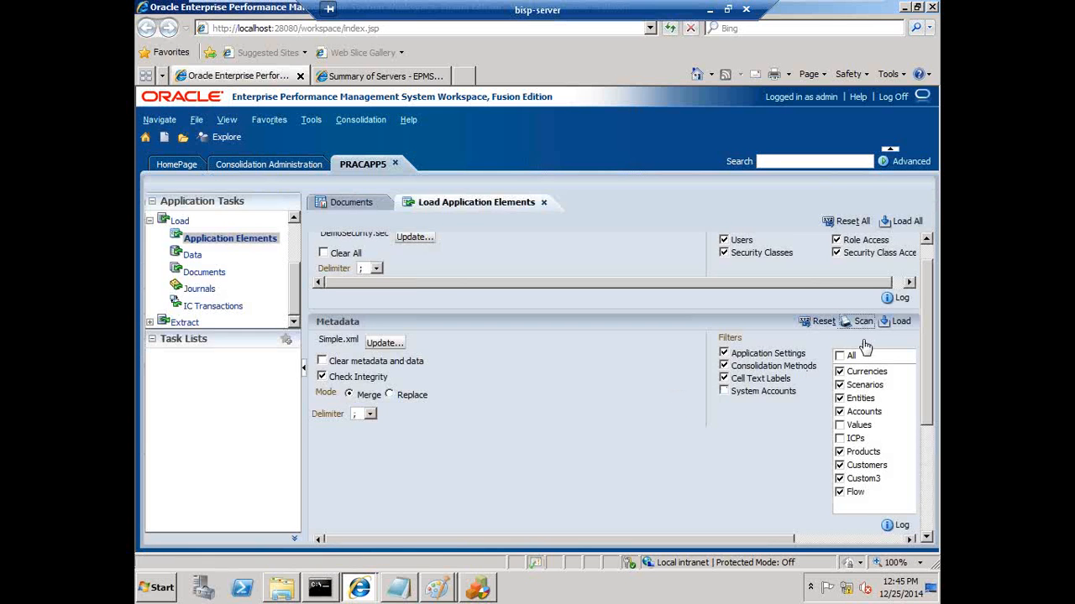
{"action": "left_click", "coordinate": [899, 323]}
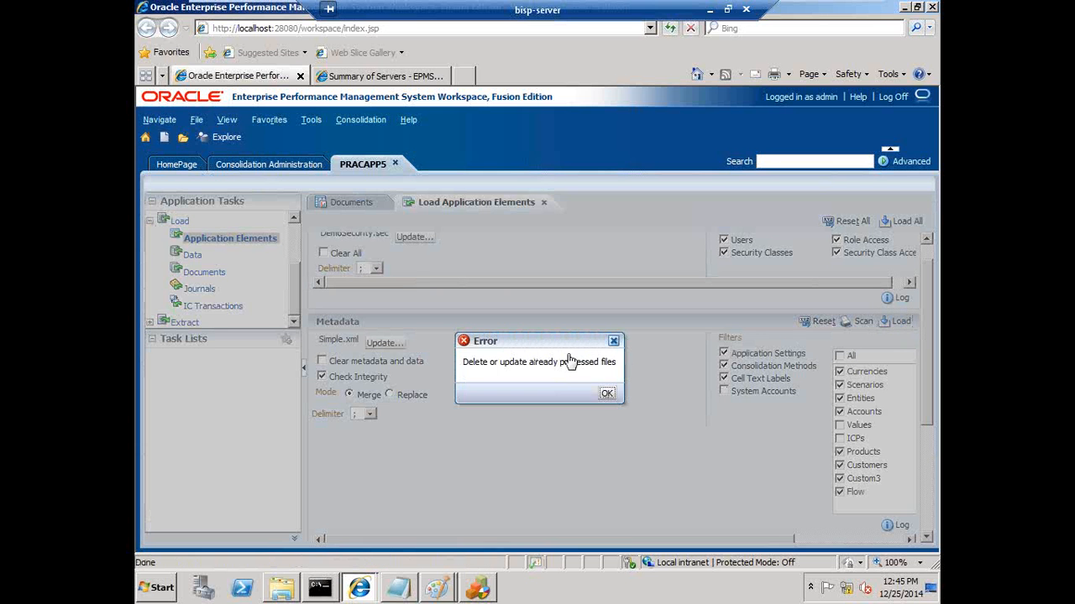
{"action": "left_click", "coordinate": [606, 393]}
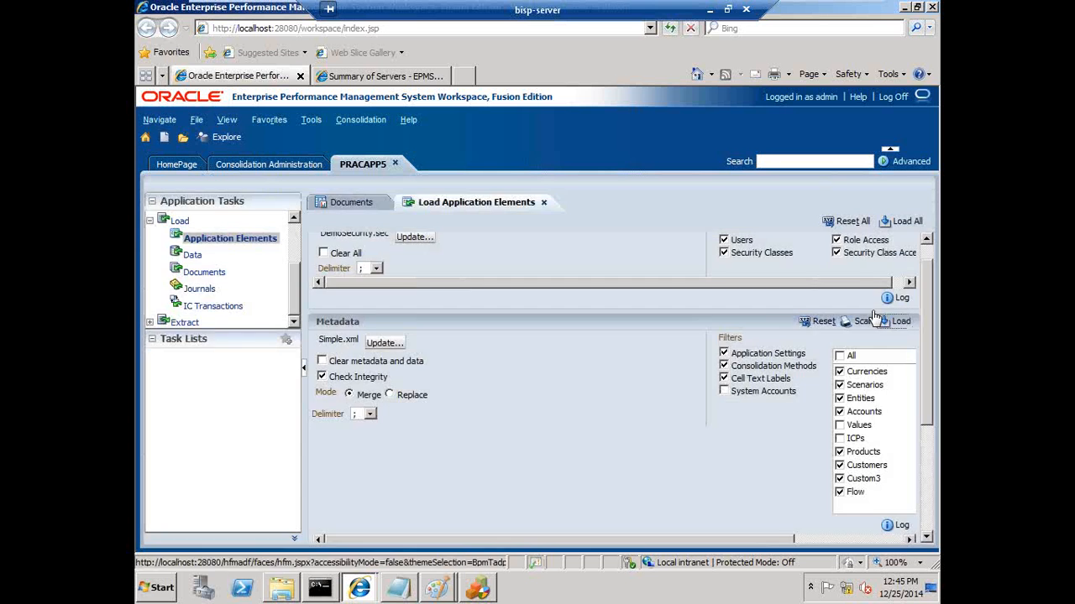
Reset the Metadata section, choose Simple.xml from 03 Metadata again, and load it in Merge mode with Check Integrity enabled.
{"action": "left_click", "coordinate": [826, 326]}
{"action": "left_click", "coordinate": [396, 348]}
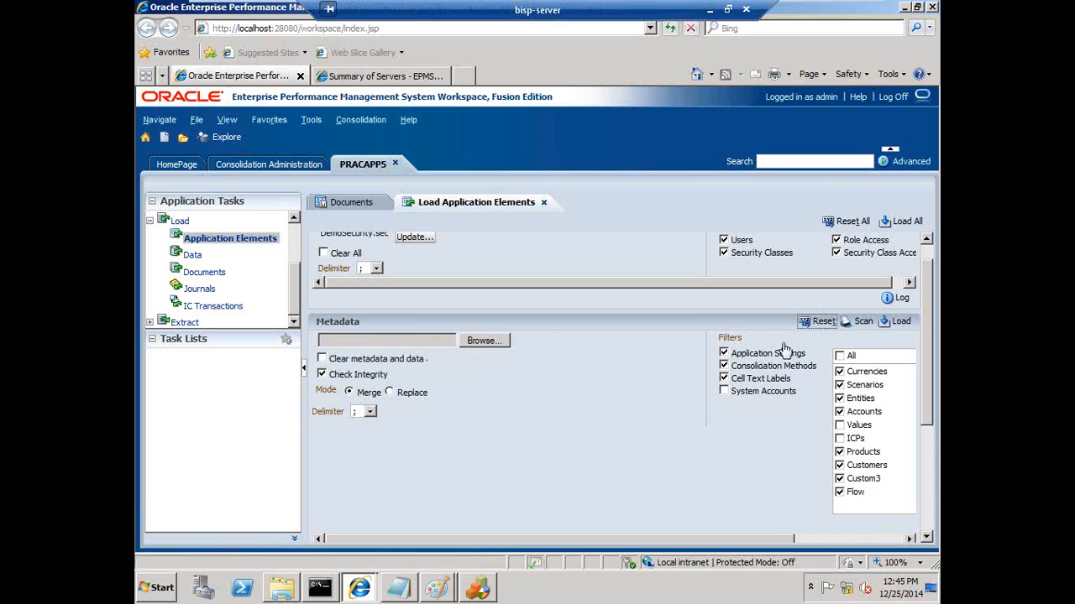
{"action": "left_click", "coordinate": [487, 342]}
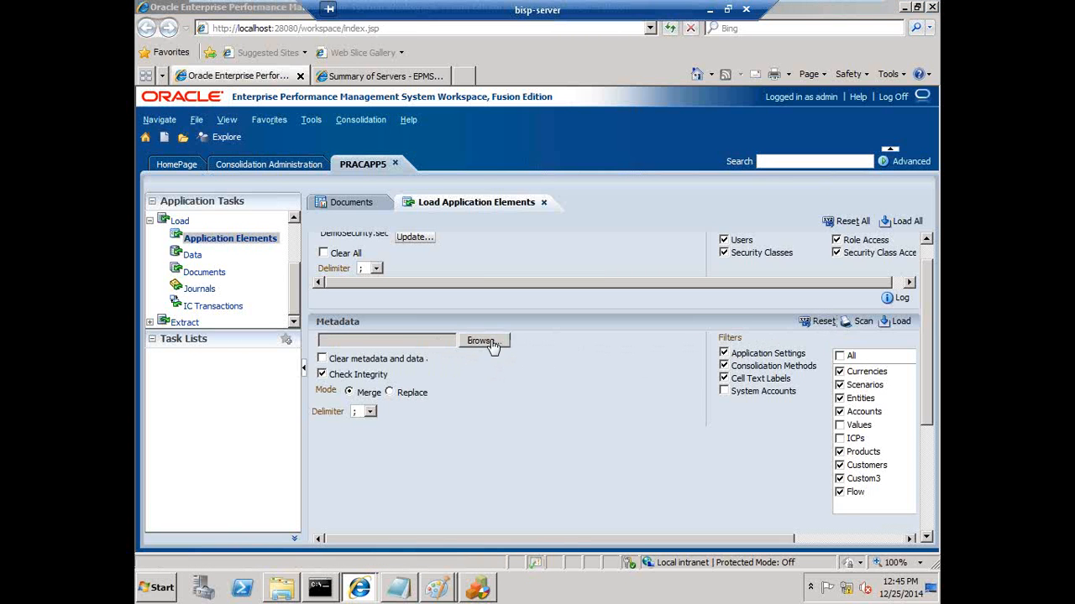
{"action": "left_click", "coordinate": [601, 295]}
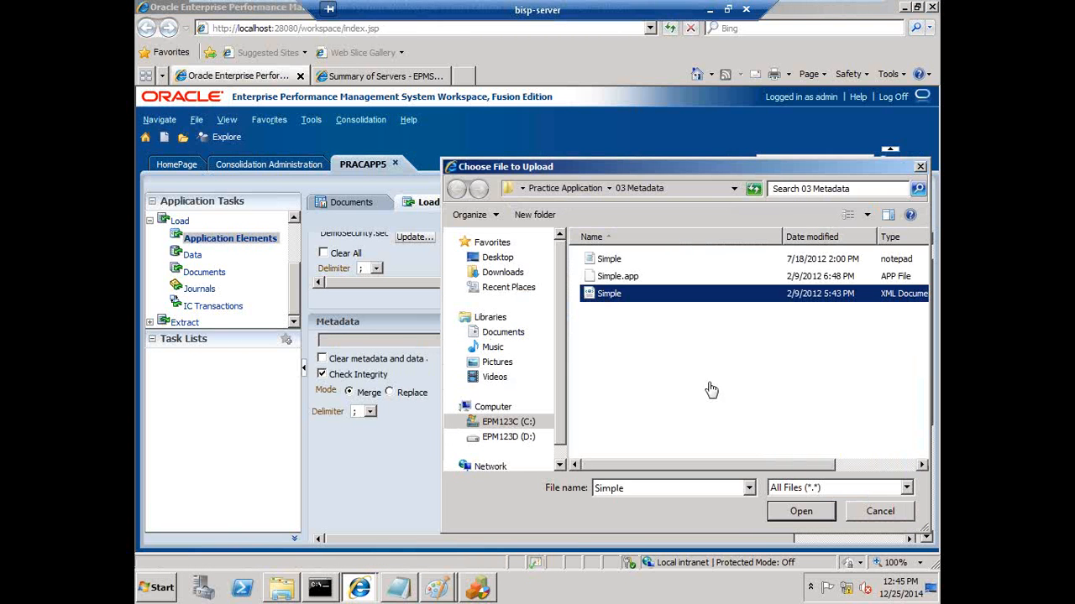
{"action": "left_click", "coordinate": [781, 513]}
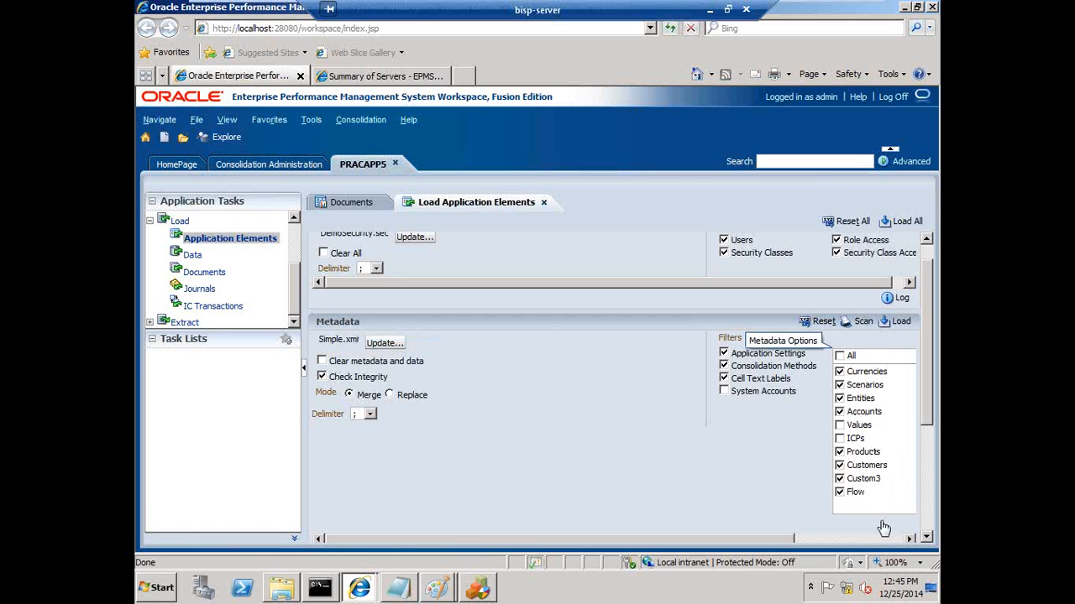
{"action": "left_click", "coordinate": [899, 324]}
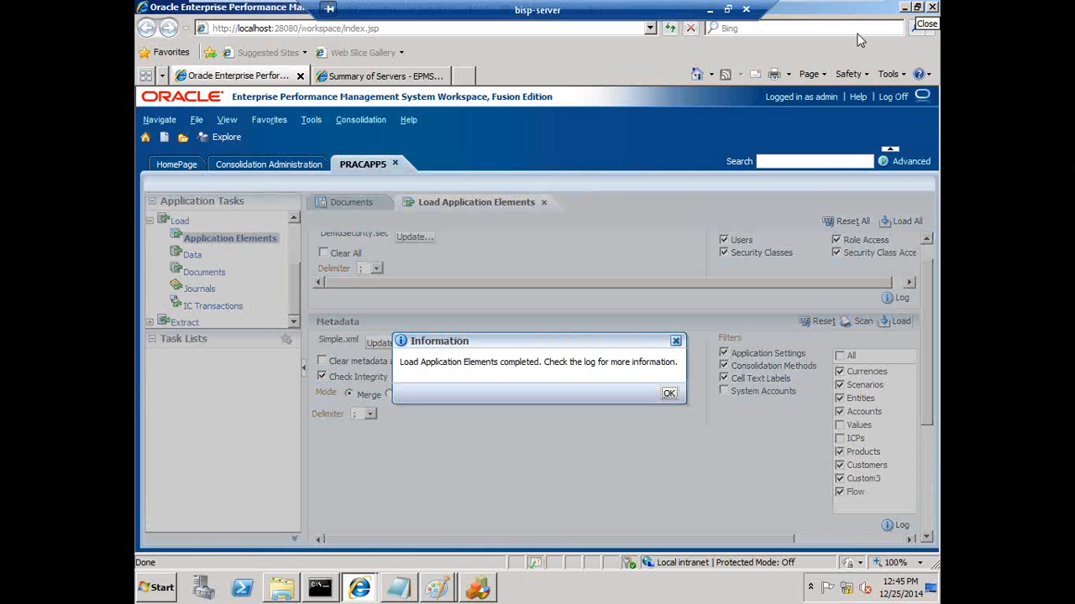
{"action": "left_click", "coordinate": [669, 394]}
Switch to the Notepad notes, add item iii) Member List Array with a bracketed note beginning "Connection of members with", and start item iv).
{"action": "left_click", "coordinate": [398, 587]}
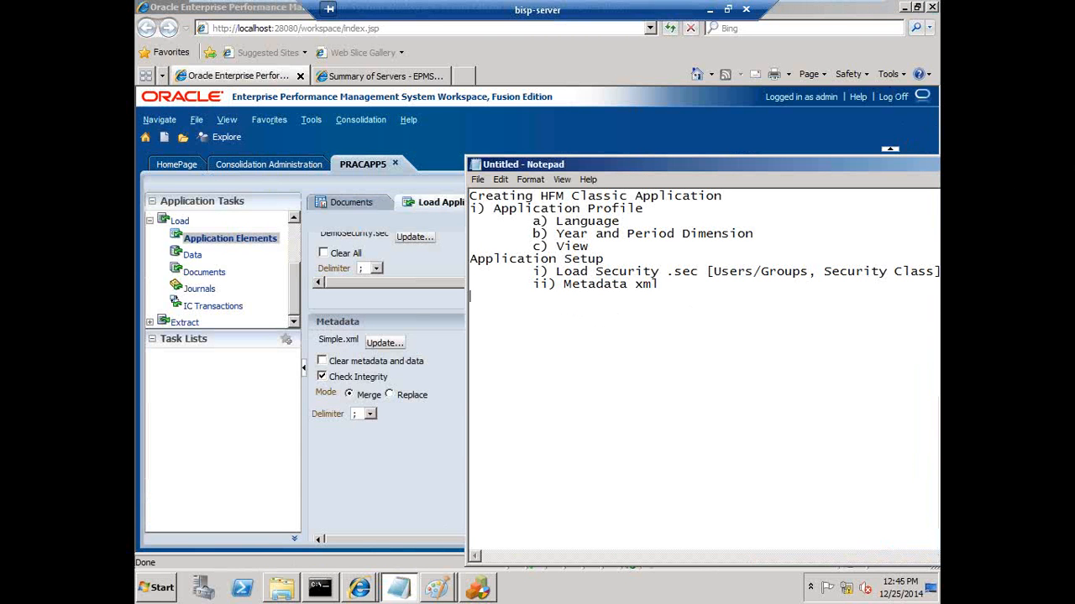
{"action": "type", "text": "iii) Member List Array [Co"}
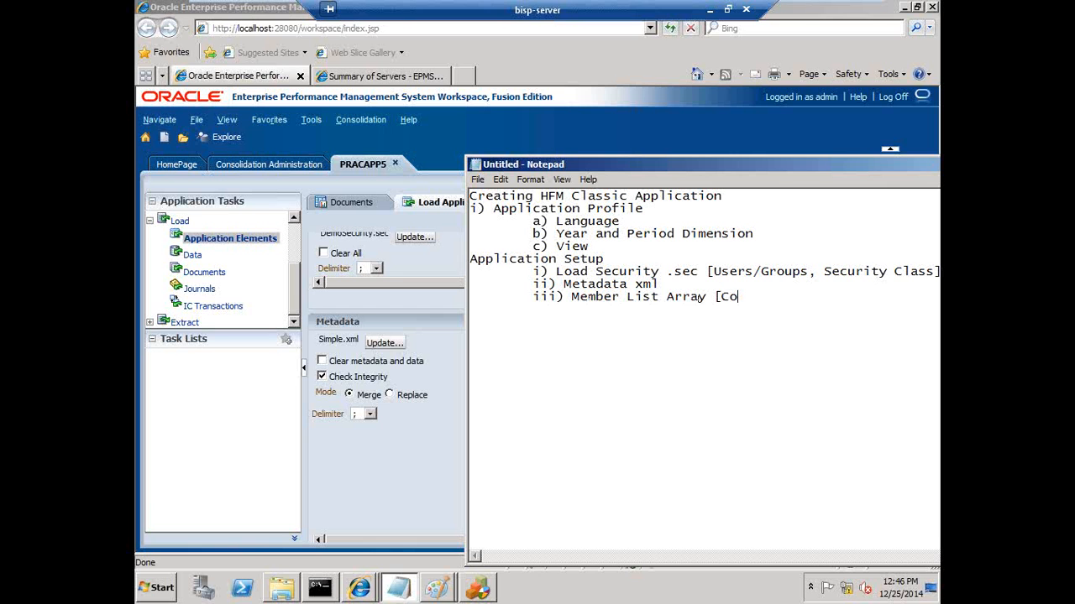
{"action": "type", "text": "nnection of member"}
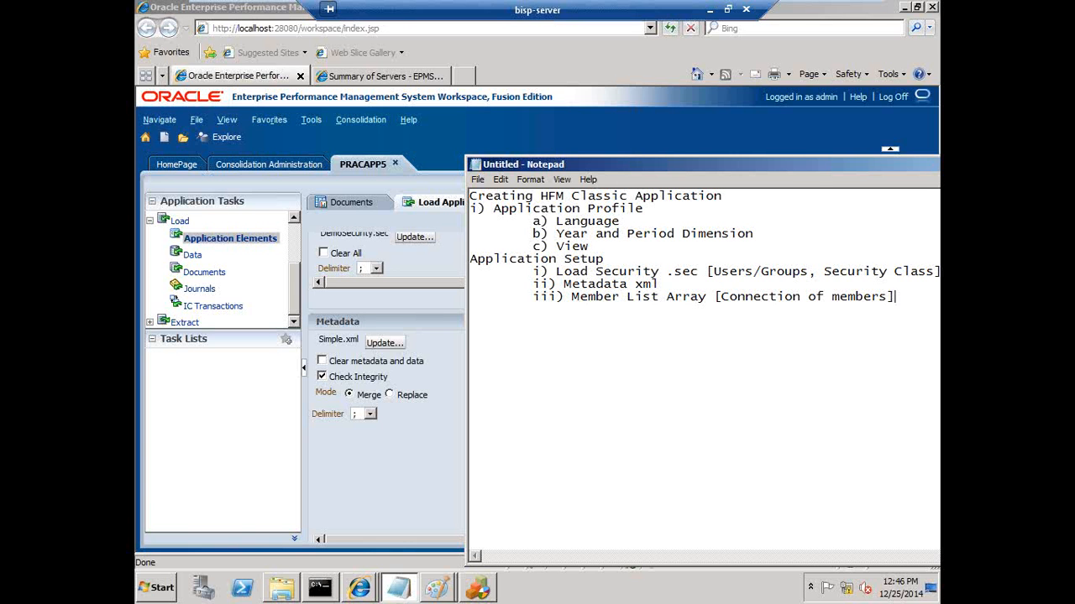
{"action": "type", "text": "s with s"}
{"action": "key", "text": "Return"}
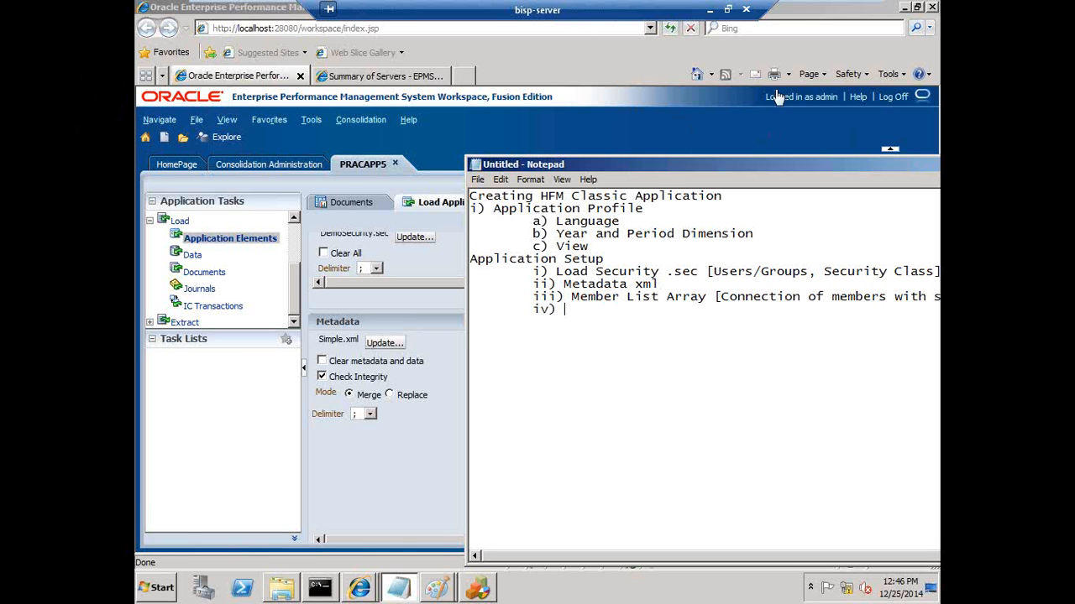
Switch back to EPM Workspace and browse for the Member Lists file in the Practice Application's 04 MemberLists folder.
{"action": "left_click", "coordinate": [677, 77]}
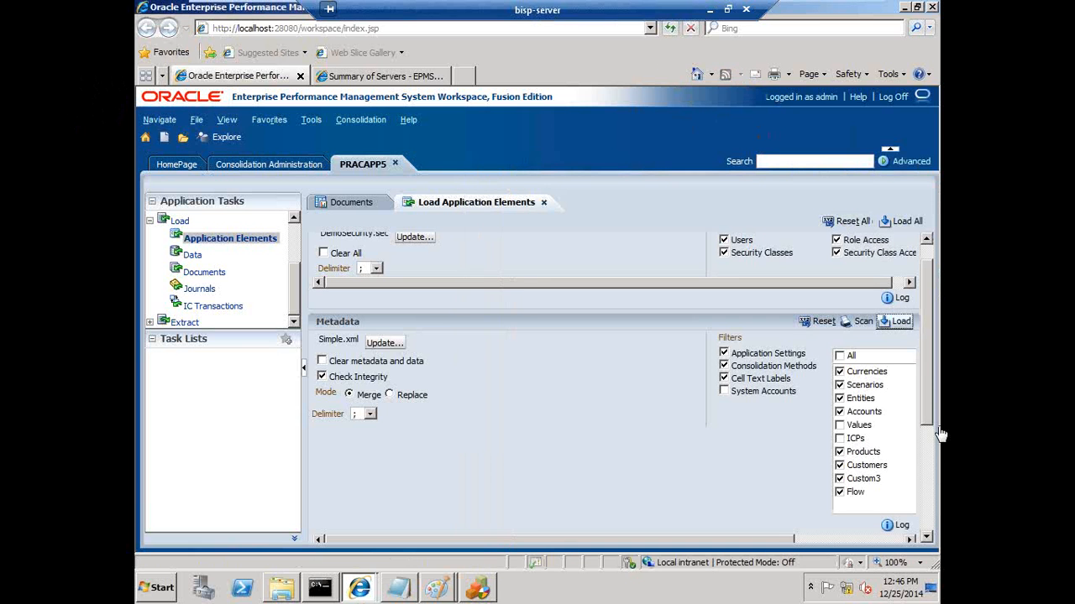
{"action": "left_click_drag", "start_coordinate": [929, 417], "coordinate": [931, 491]}
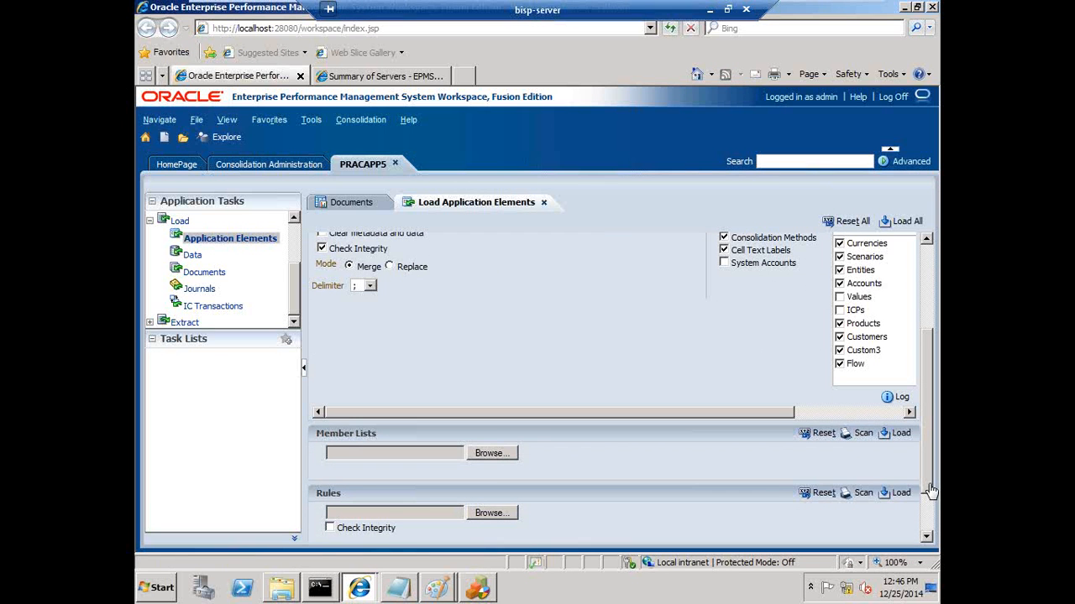
{"action": "left_click", "coordinate": [491, 458]}
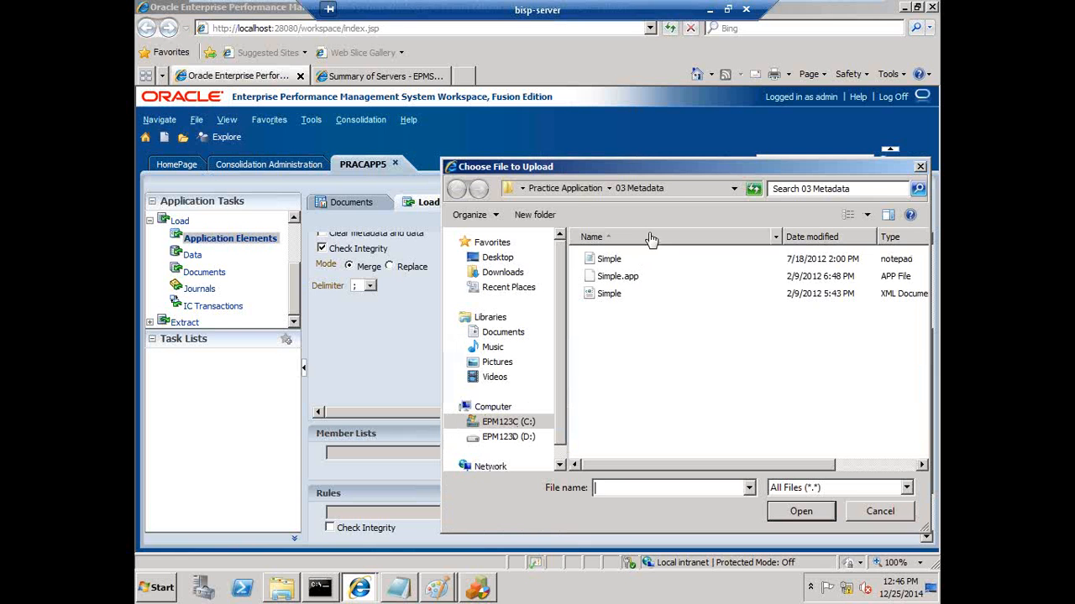
{"action": "left_click", "coordinate": [577, 192]}
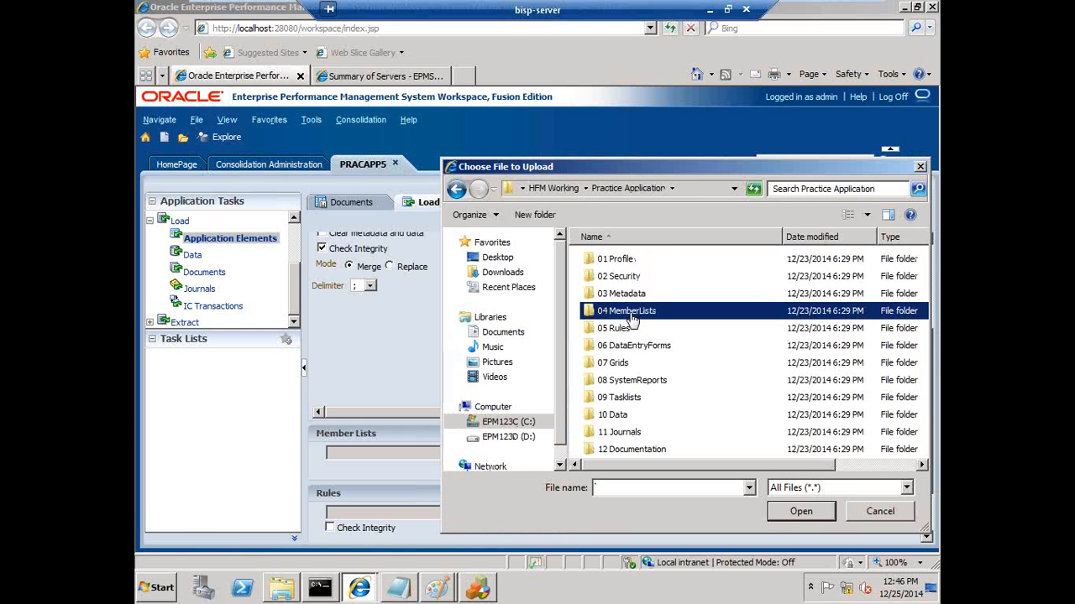
{"action": "double_click", "coordinate": [631, 316]}
Open the DemoMemberLists file in Notepad, examine its member list script, and close it.
{"action": "right_click", "coordinate": [631, 262]}
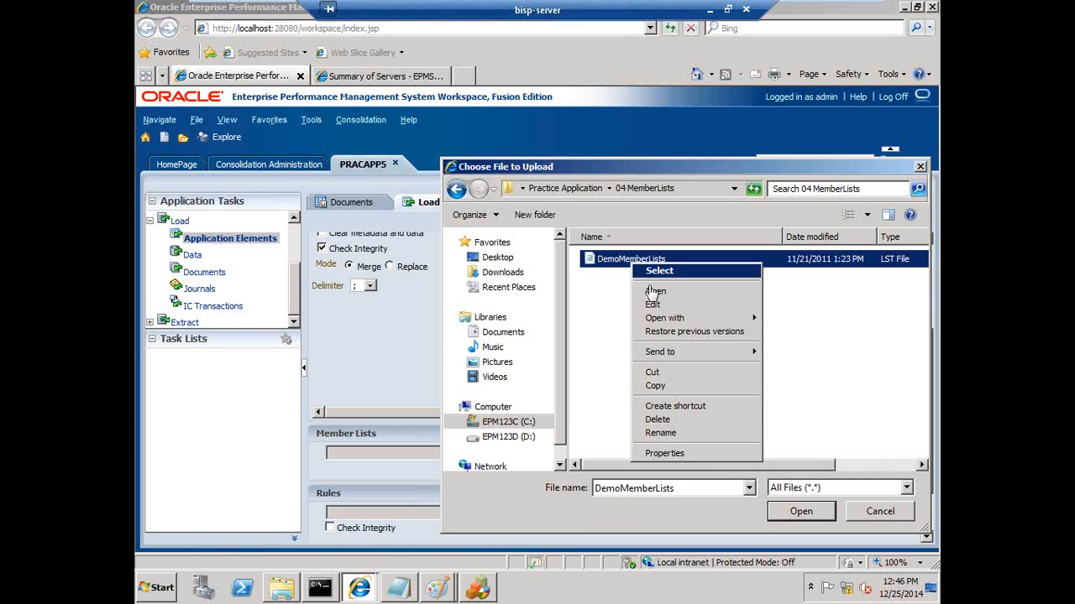
{"action": "left_click", "coordinate": [654, 293]}
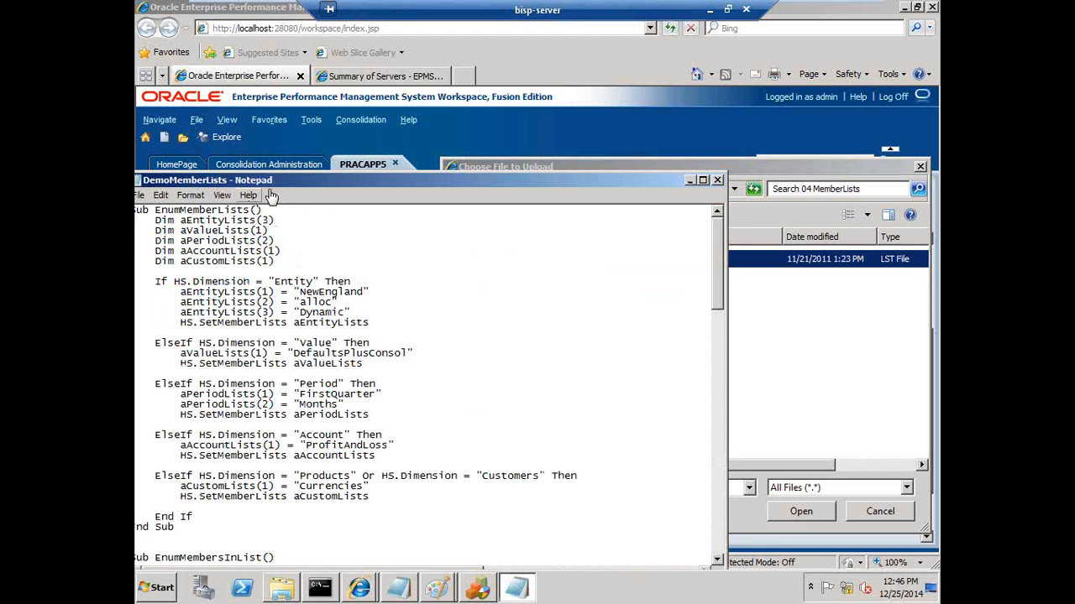
{"action": "left_click_drag", "start_coordinate": [285, 190], "coordinate": [339, 191]}
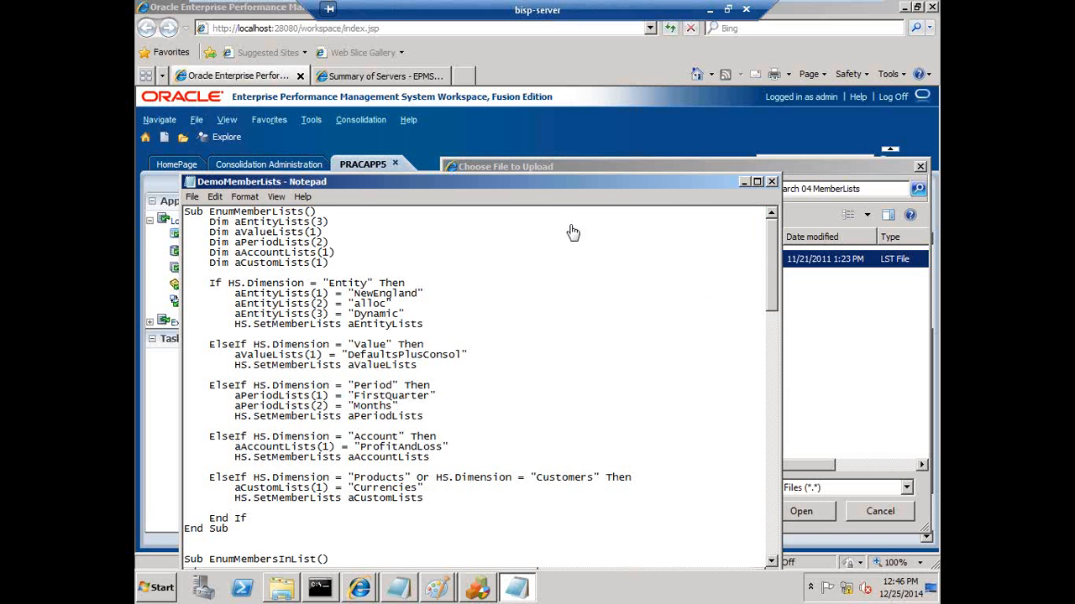
{"action": "left_click", "coordinate": [771, 182]}
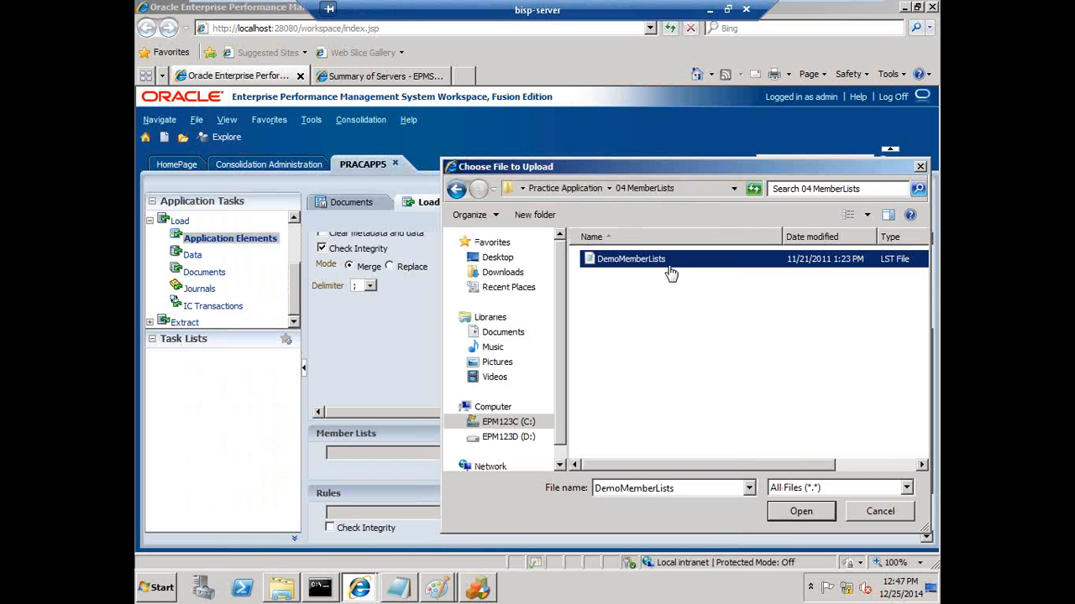
Choose DemoMemberLists from the 04 MemberLists folder as the Member Lists file and load it into the application.
{"action": "left_click", "coordinate": [798, 512]}
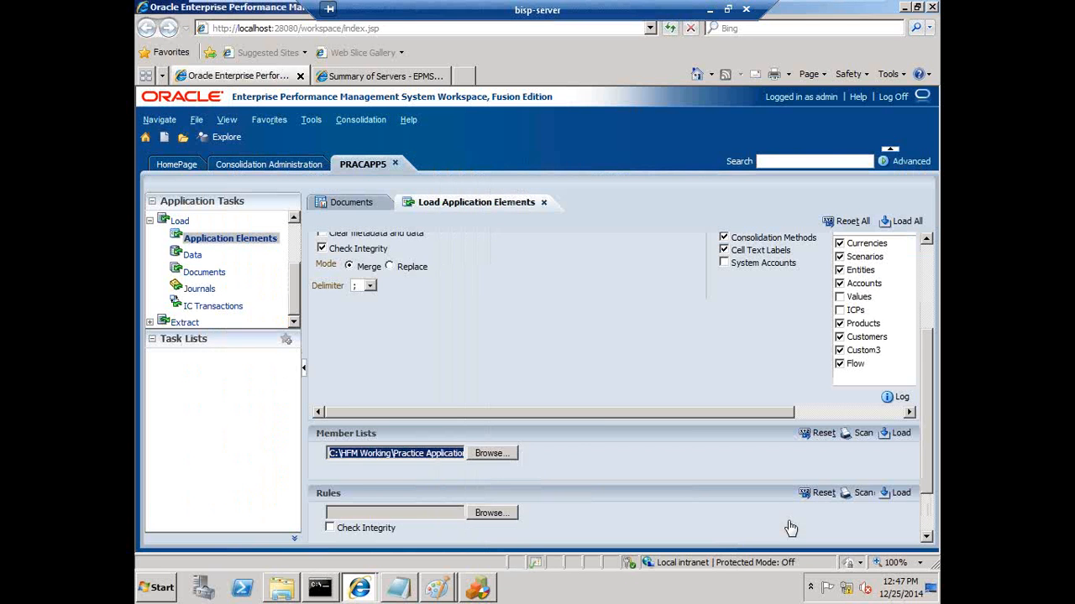
{"action": "left_click", "coordinate": [903, 435]}
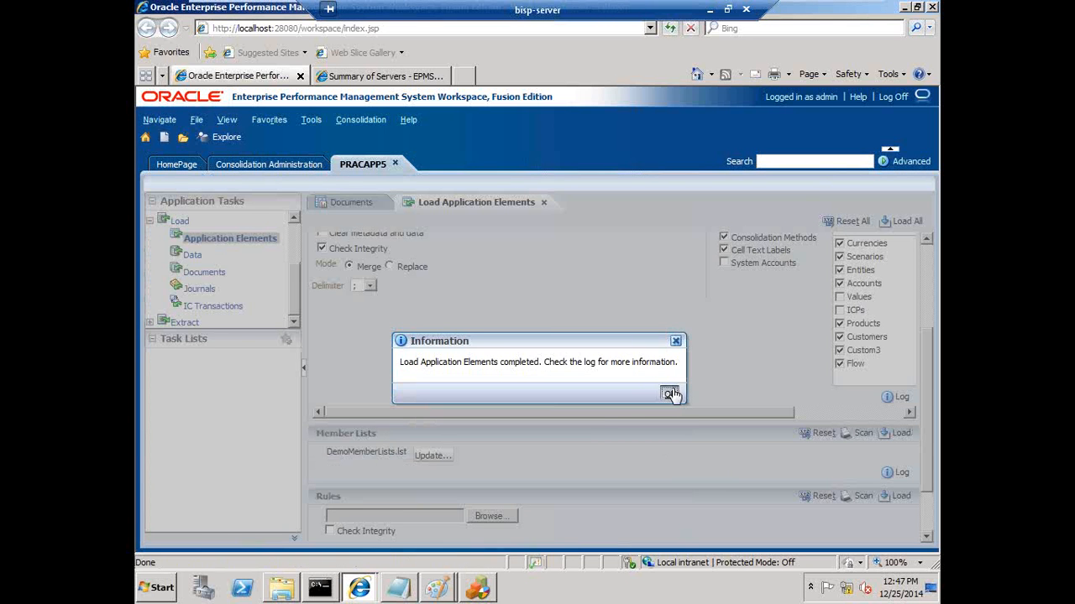
{"action": "left_click", "coordinate": [670, 393]}
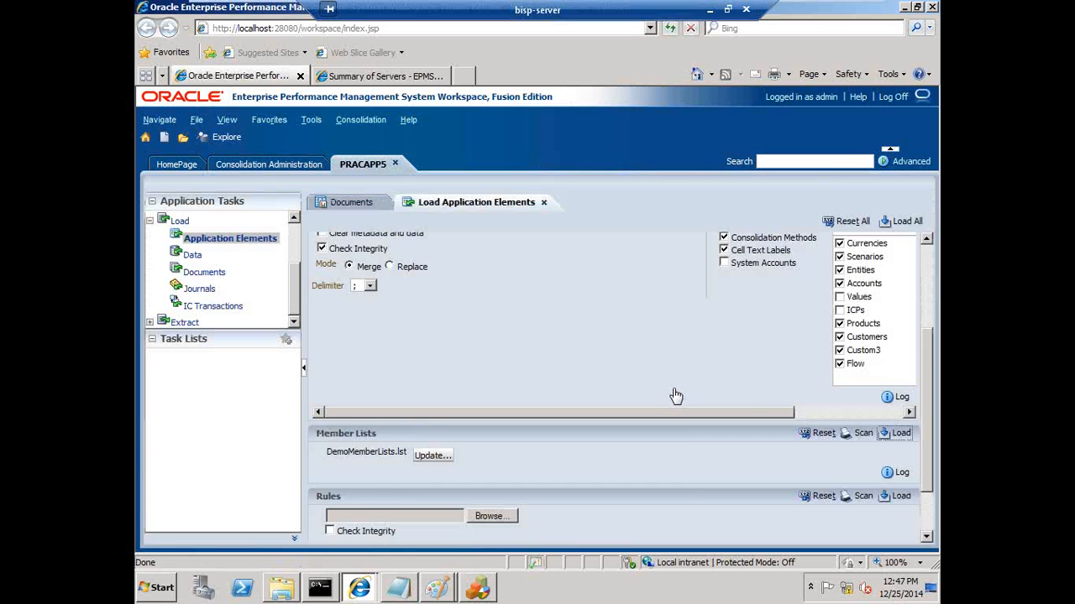
Switch to the Notepad notes and write item iv) as "RUle : Custom Consolidation, Calculation".
{"action": "left_click", "coordinate": [926, 536]}
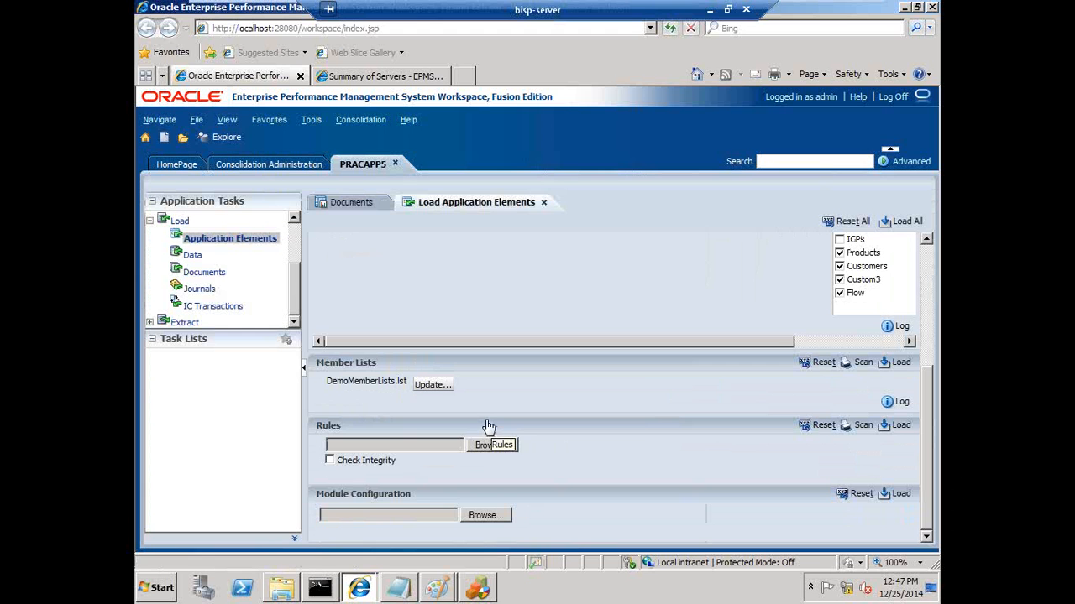
{"action": "left_click", "coordinate": [398, 592]}
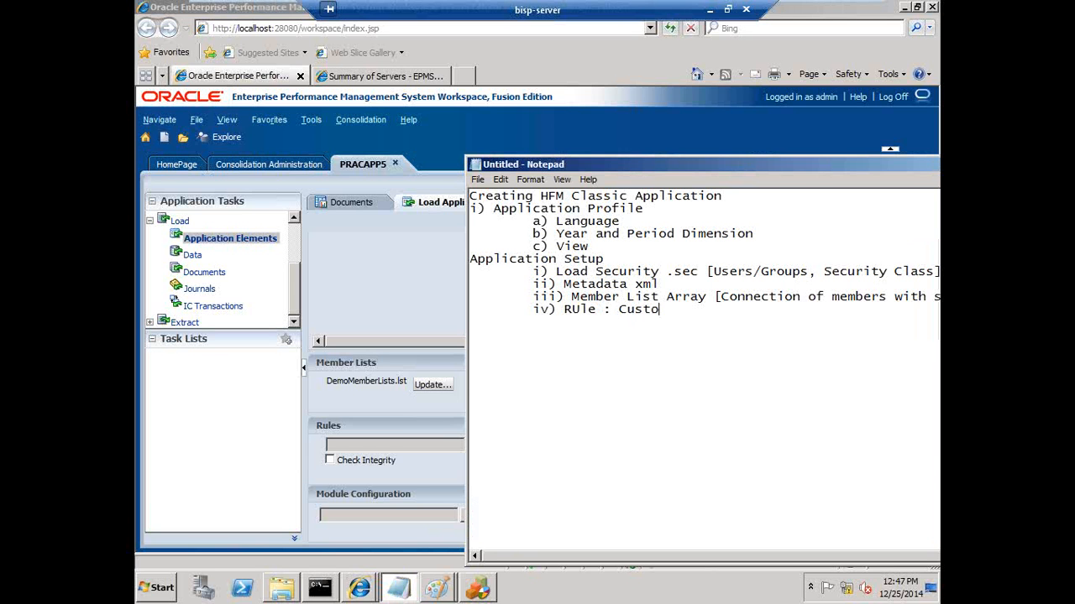
{"action": "type", "text": "Consiolidation"}
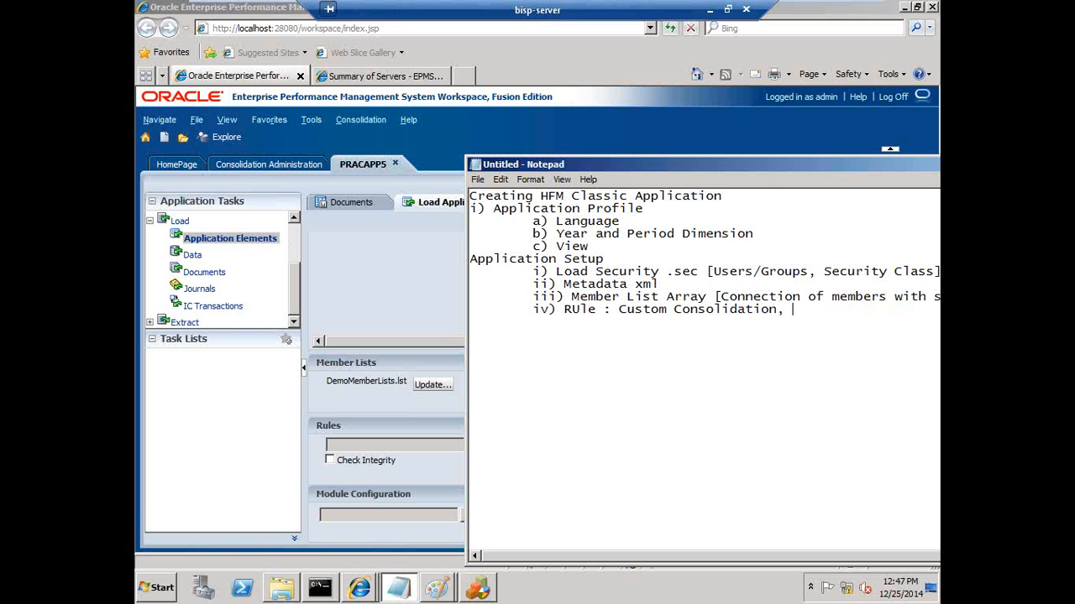
{"action": "type", "text": ", Calculation"}
Switch back to EPM Workspace, choose SimpleCMRule.xml from the Practice Application's 05 Rules folder as the Rules file, and load it.
{"action": "key", "text": "alt+Tab"}
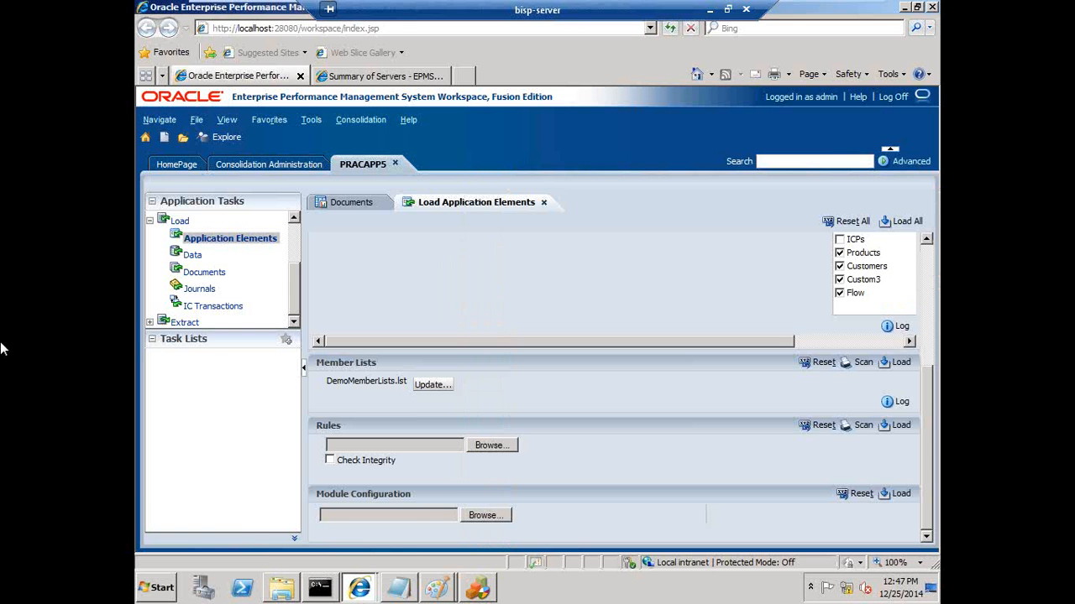
{"action": "left_click", "coordinate": [510, 447]}
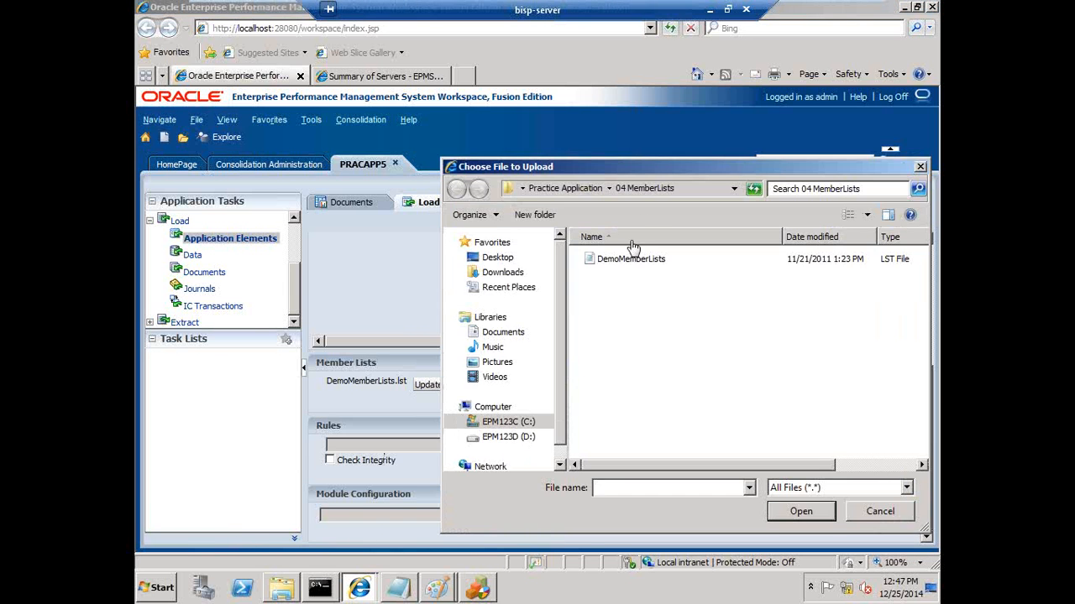
{"action": "left_click", "coordinate": [596, 189]}
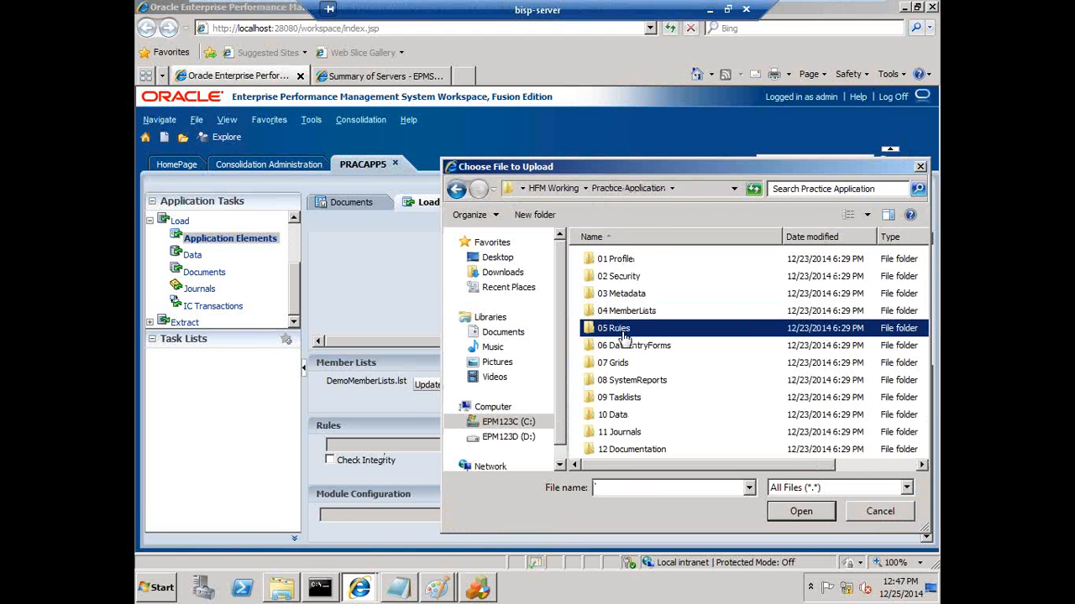
{"action": "double_click", "coordinate": [625, 334]}
{"action": "left_click", "coordinate": [614, 280]}
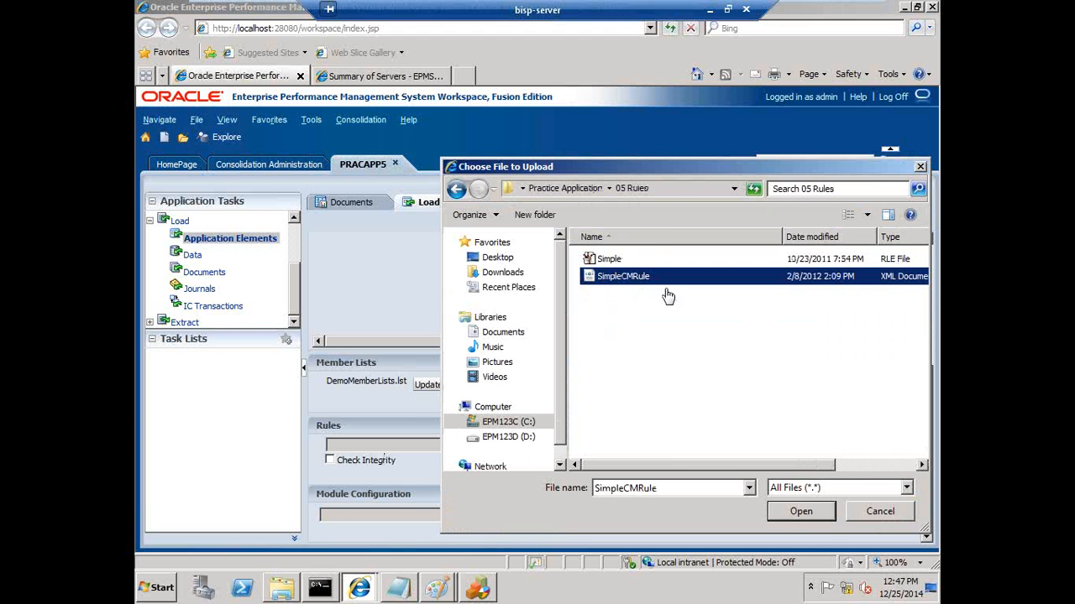
{"action": "left_click", "coordinate": [800, 512]}
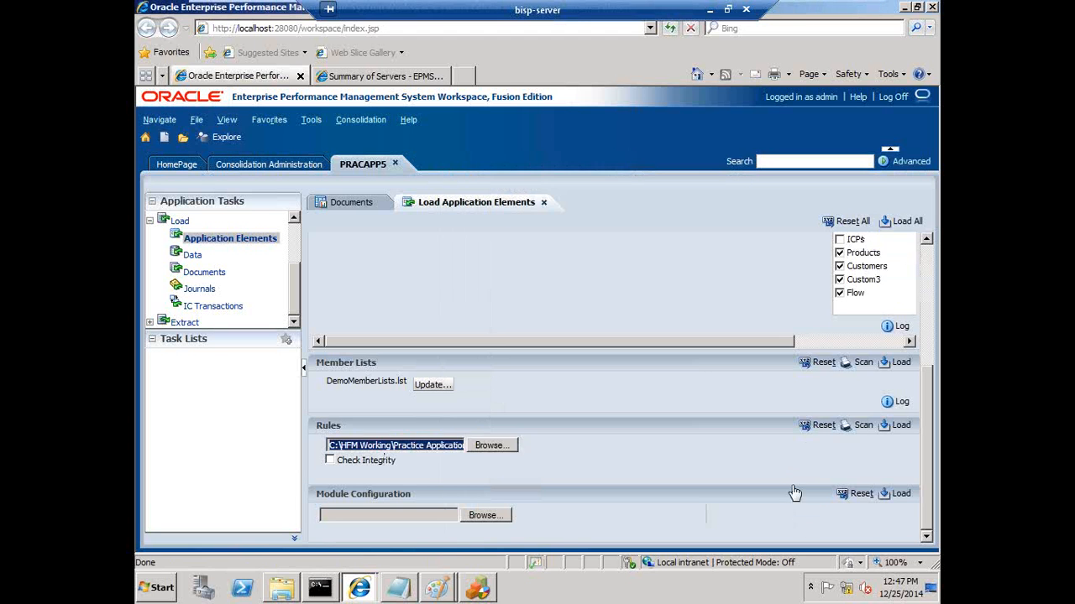
{"action": "left_click", "coordinate": [900, 425]}
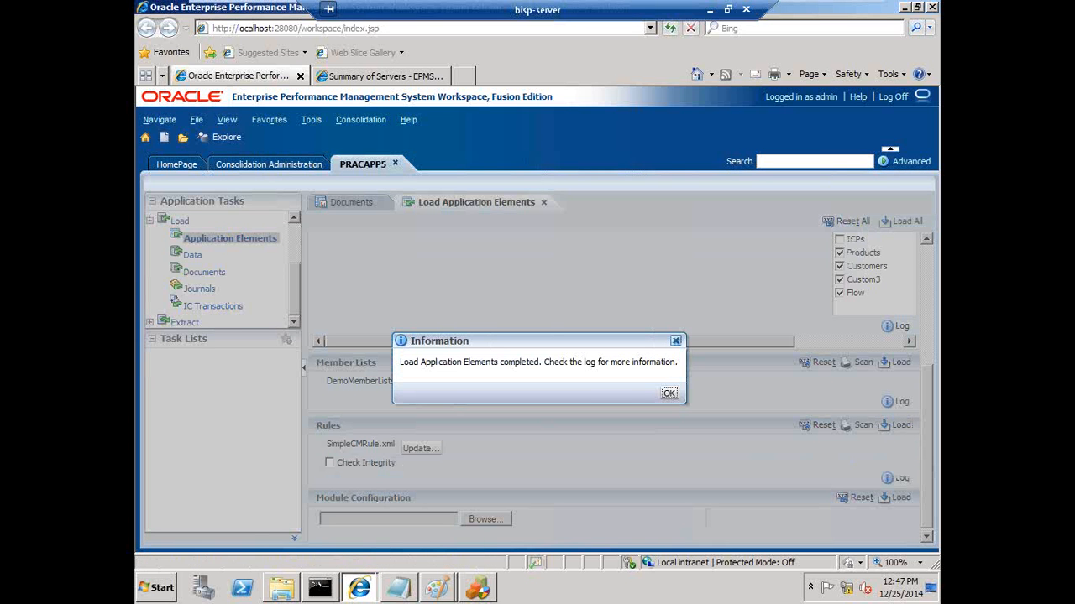
{"action": "left_click", "coordinate": [669, 394]}
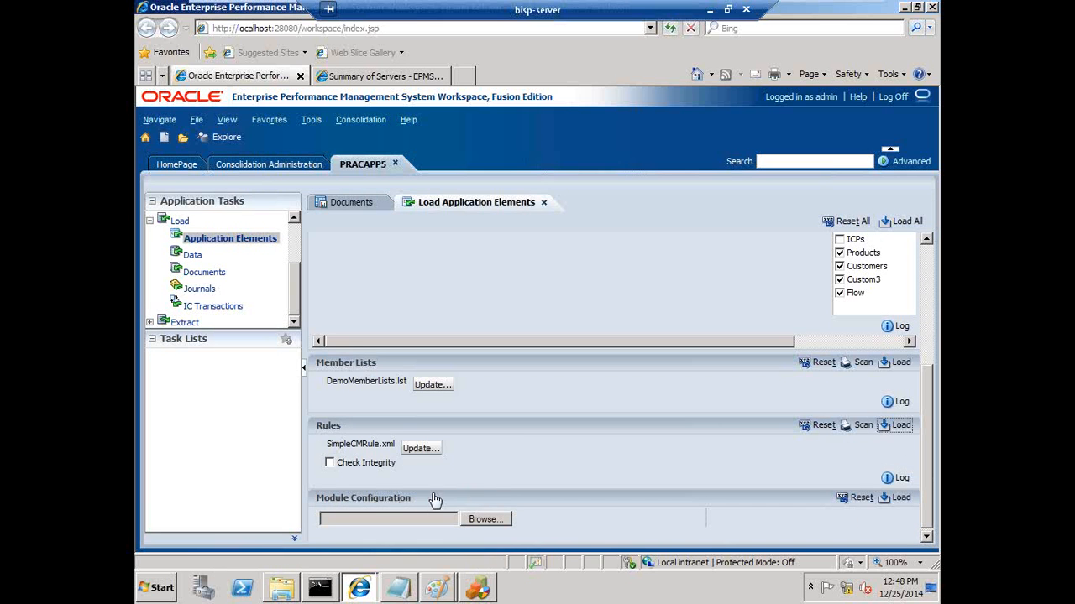
Switch to the Notepad notes and add the items "v) Load Data" and "vi) Data Grid".
{"action": "left_click", "coordinate": [400, 591]}
{"action": "key", "text": "Return"}
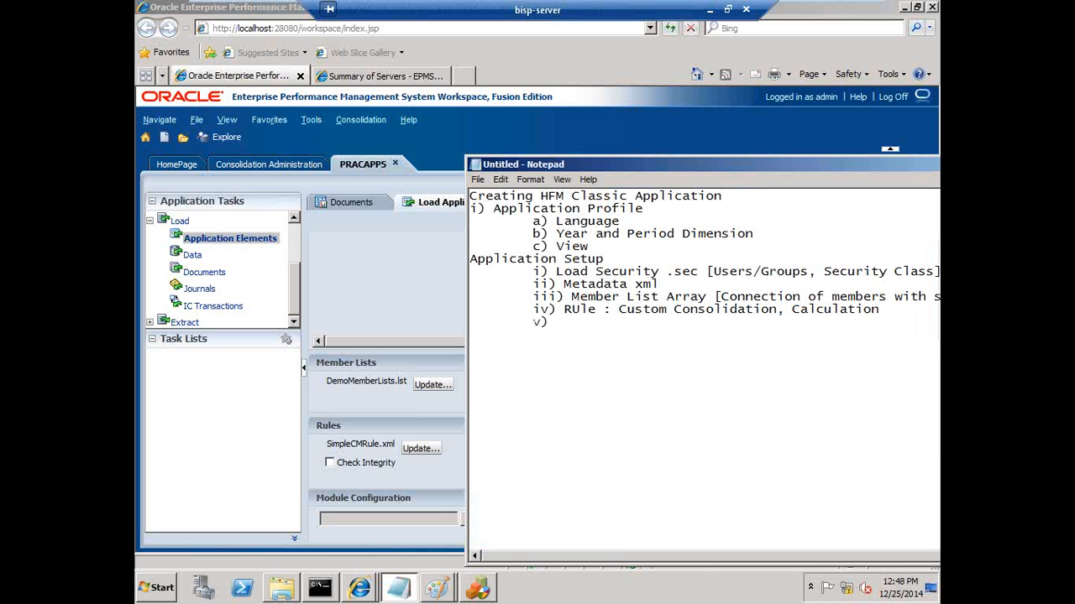
{"action": "type", "text": "v) Load Data"}
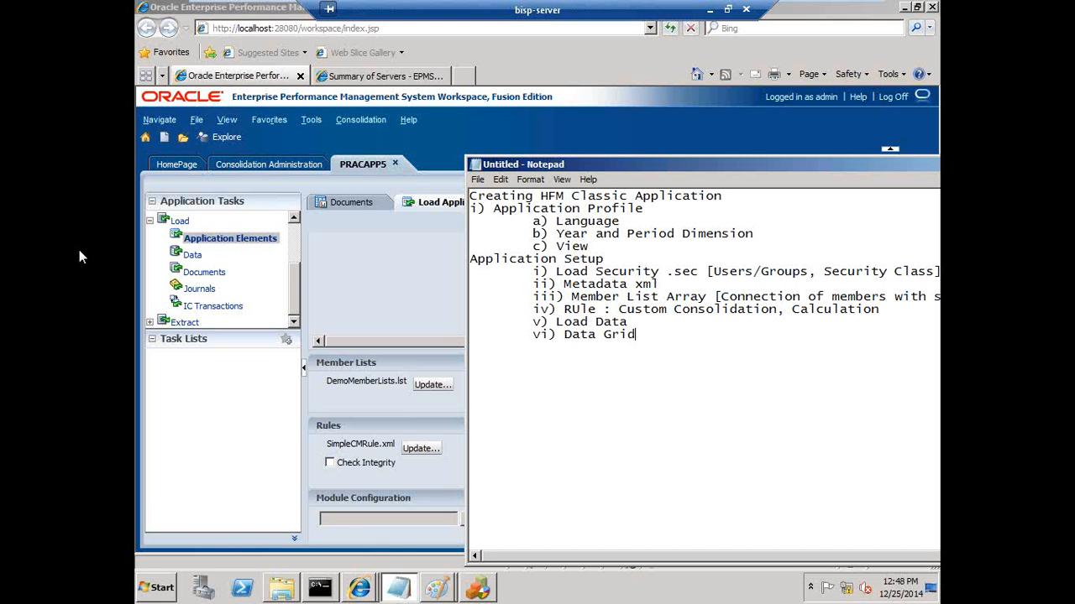
Return to EPM Workspace, open the Load Data task, and choose AllData.dat from the 10 Data folder as the first file.
{"action": "left_click", "coordinate": [179, 257]}
{"action": "right_click", "coordinate": [210, 259]}
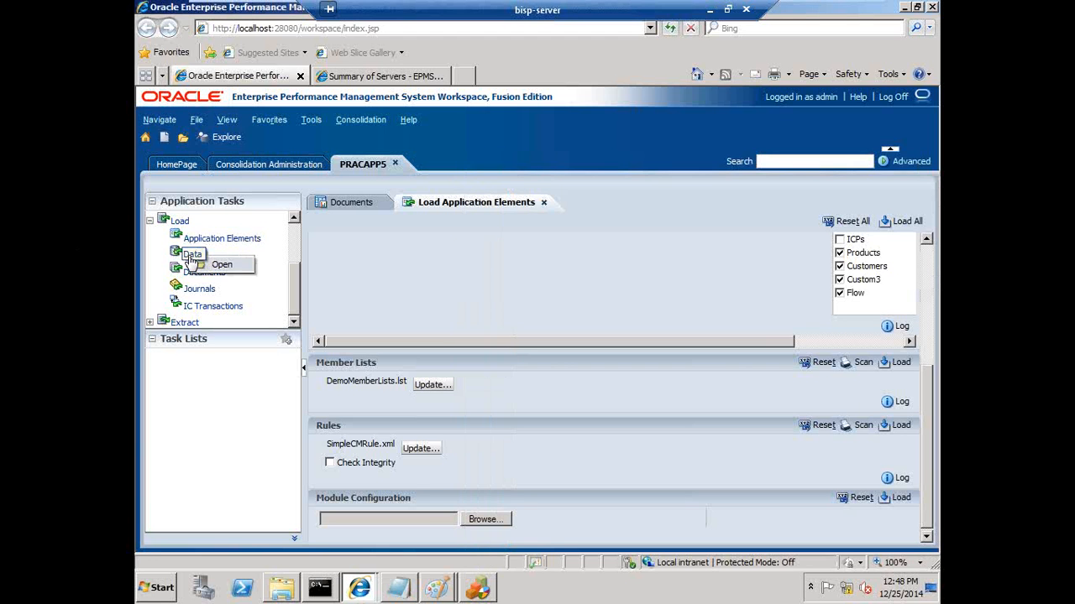
{"action": "left_click", "coordinate": [220, 265]}
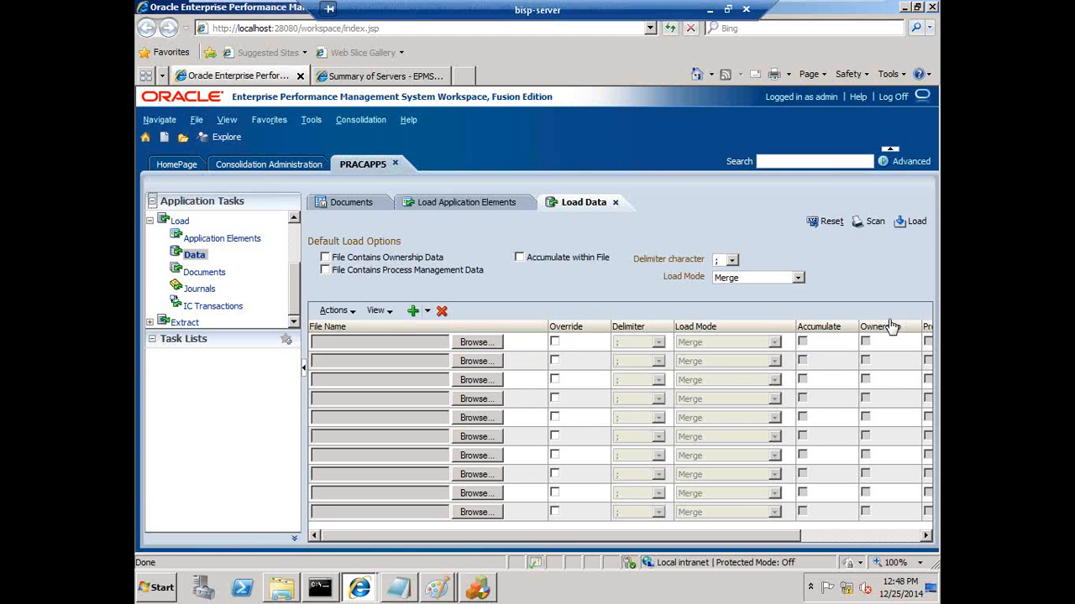
{"action": "left_click", "coordinate": [475, 343]}
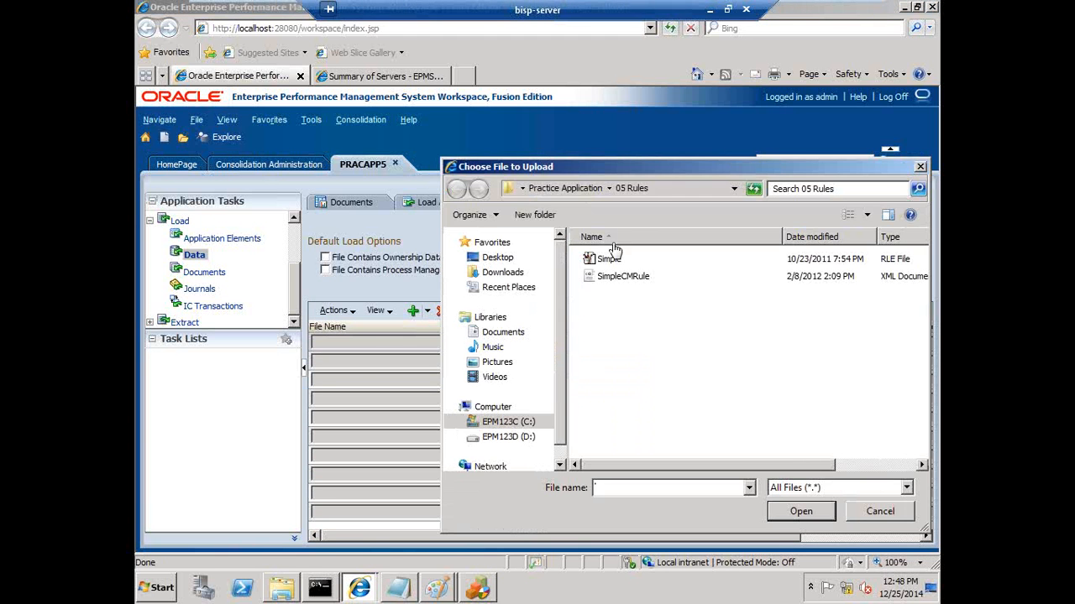
{"action": "left_click", "coordinate": [588, 189]}
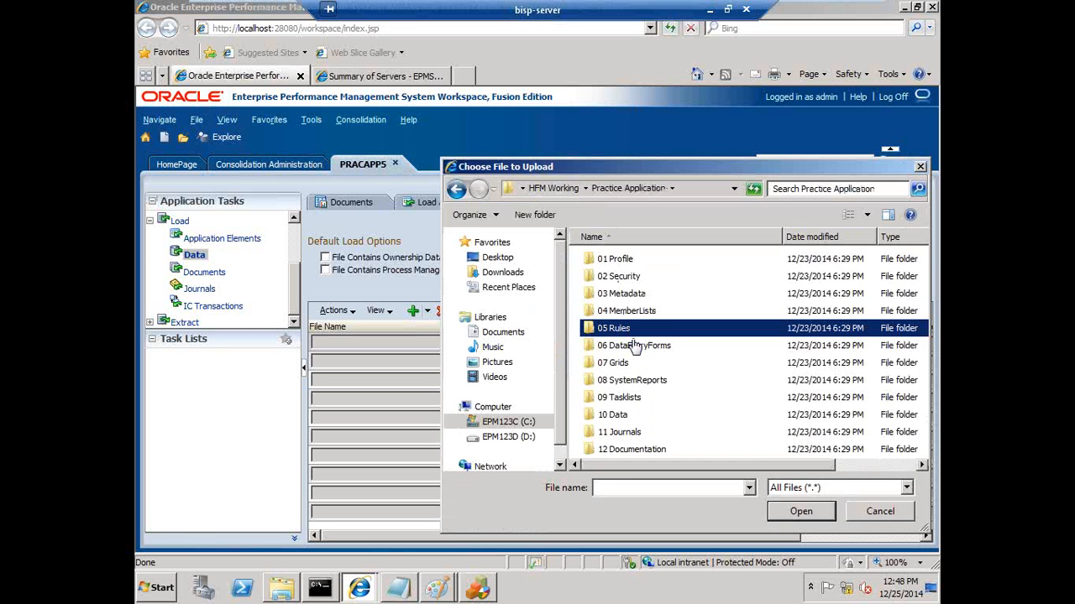
{"action": "double_click", "coordinate": [612, 414]}
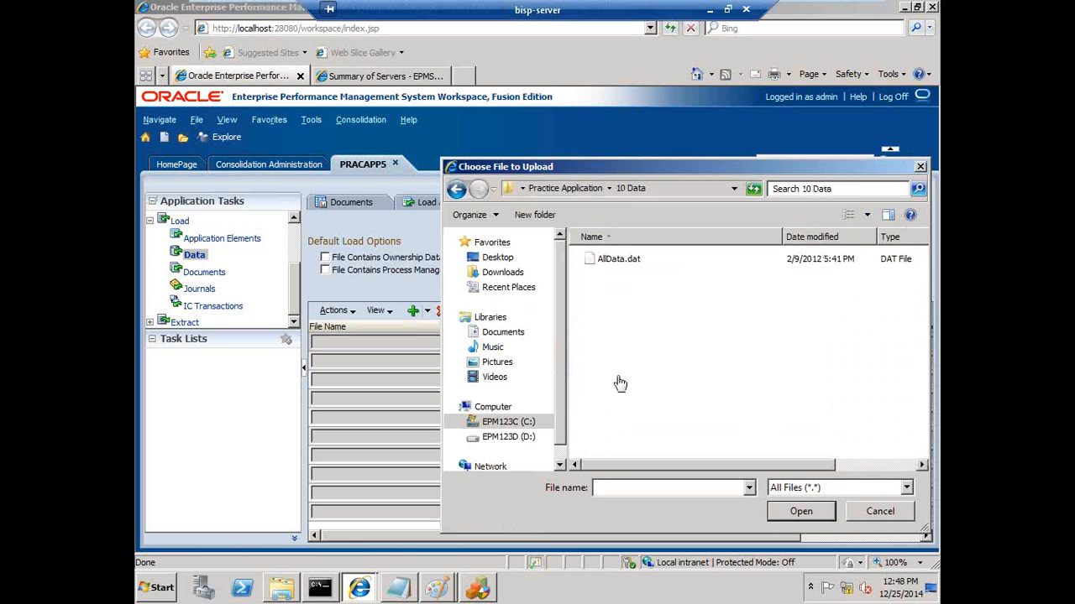
{"action": "left_click", "coordinate": [618, 262]}
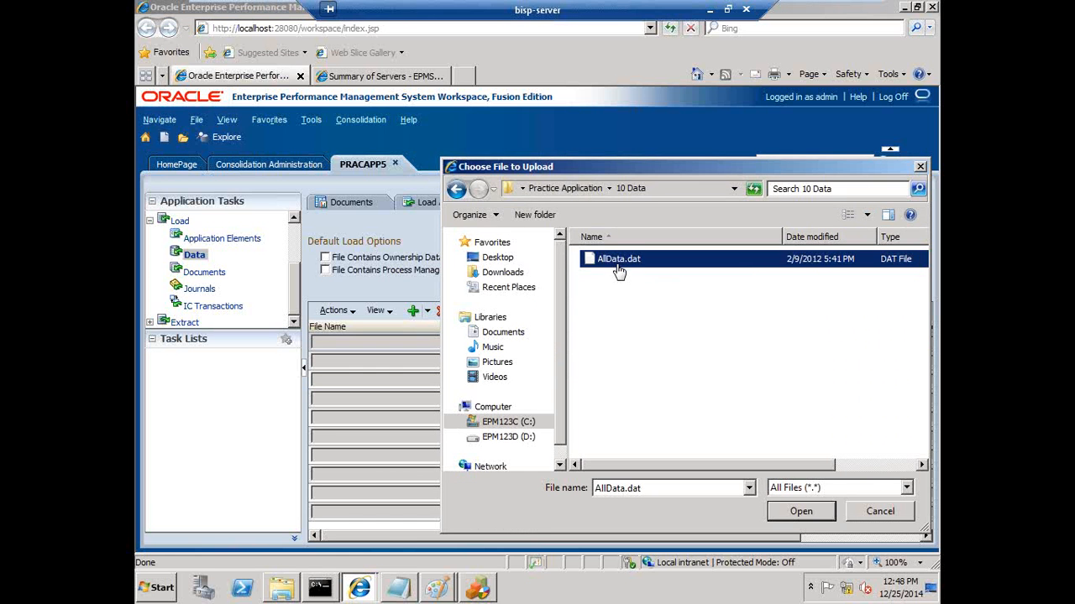
{"action": "left_click", "coordinate": [803, 511]}
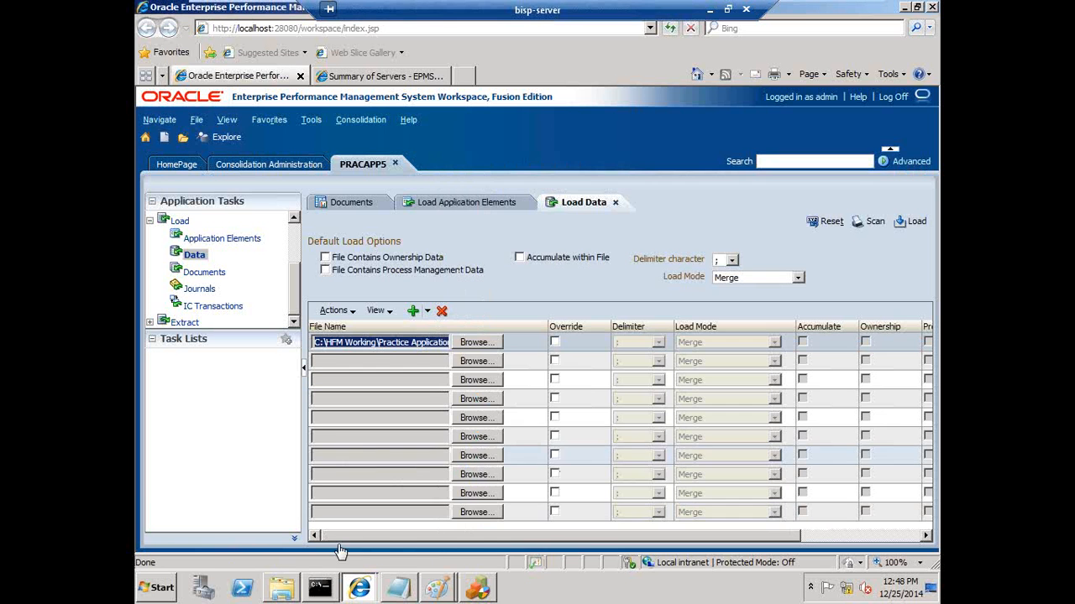
Switch to Windows Explorer and open AllData.dat from the Practice Application's 10 Data folder in Notepad, describing the file type as notepad.
{"action": "left_click", "coordinate": [290, 592]}
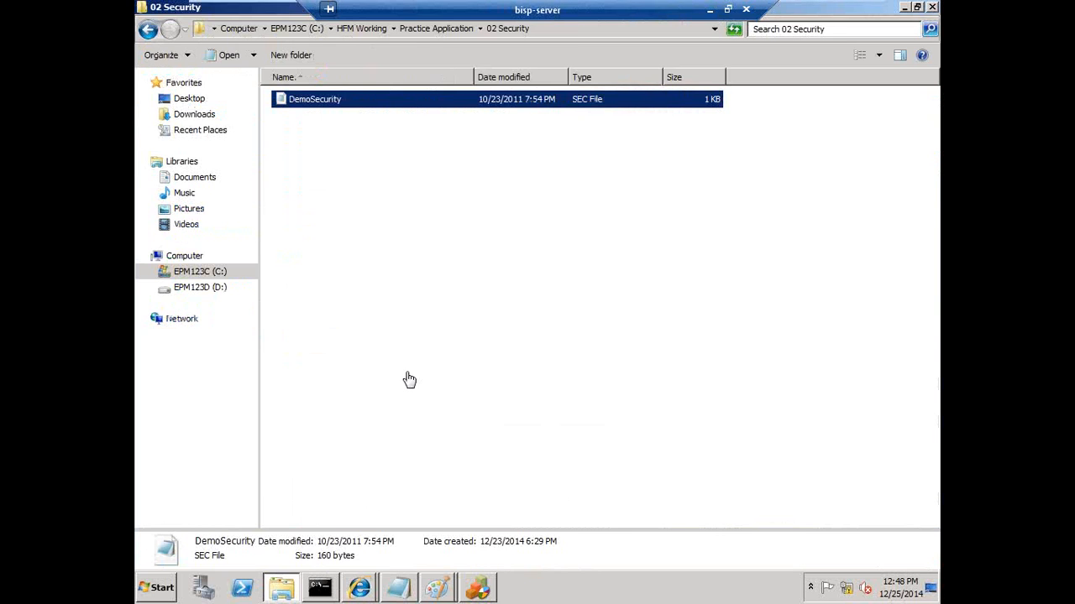
{"action": "left_click", "coordinate": [425, 31]}
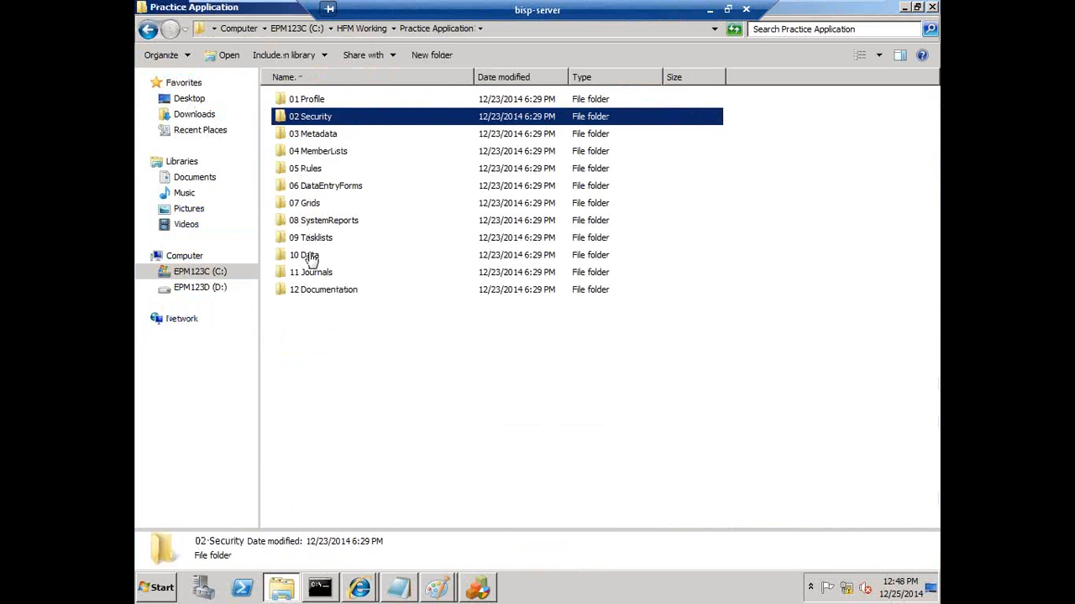
{"action": "double_click", "coordinate": [309, 257]}
{"action": "right_click", "coordinate": [309, 104]}
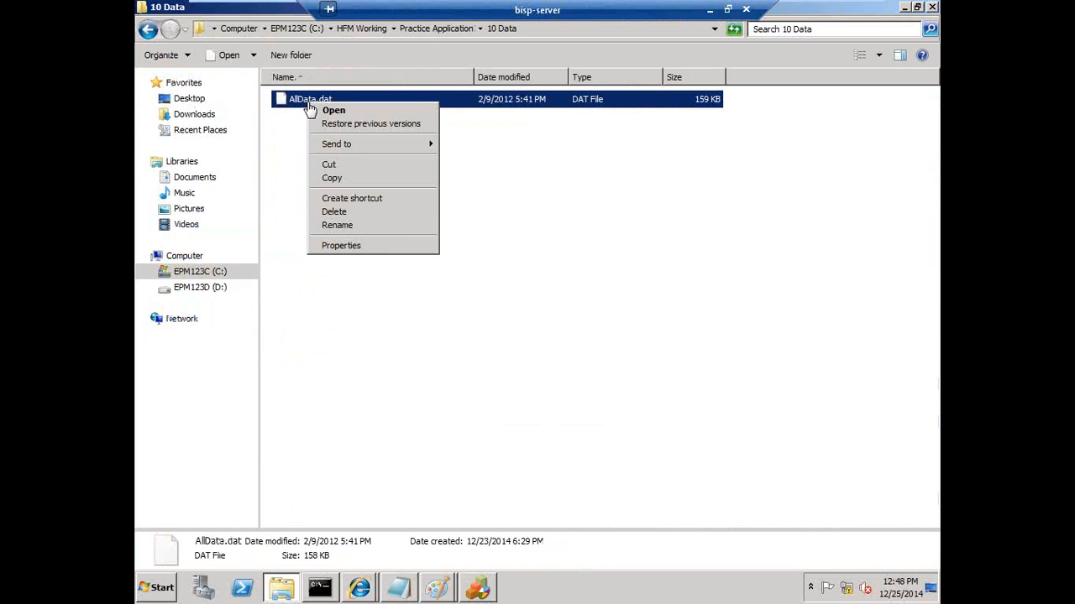
{"action": "left_click", "coordinate": [312, 111]}
{"action": "left_click", "coordinate": [543, 336]}
{"action": "left_click", "coordinate": [588, 362]}
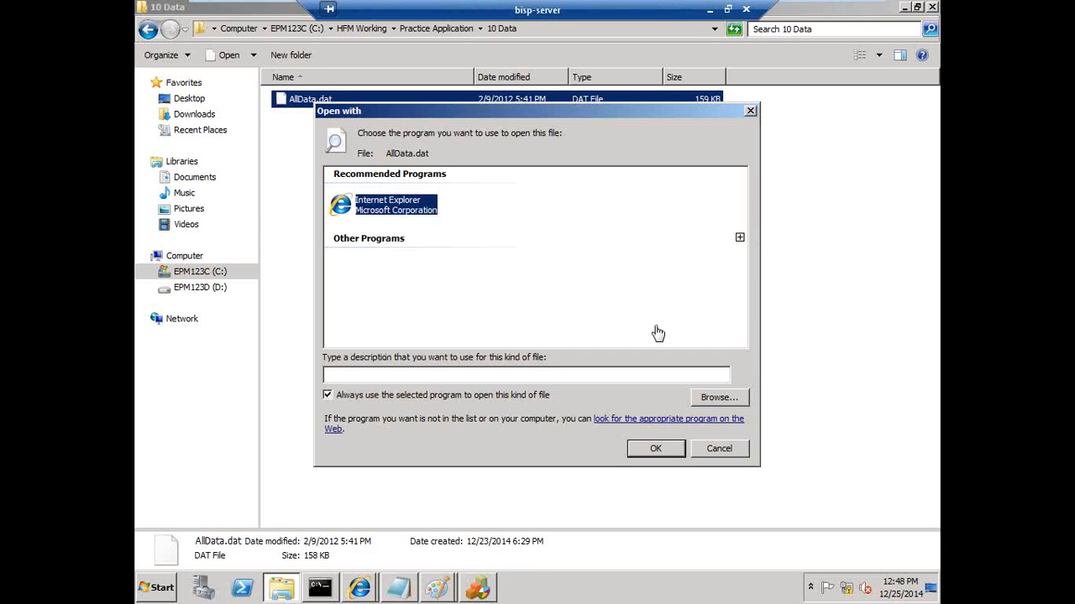
{"action": "left_click", "coordinate": [658, 333]}
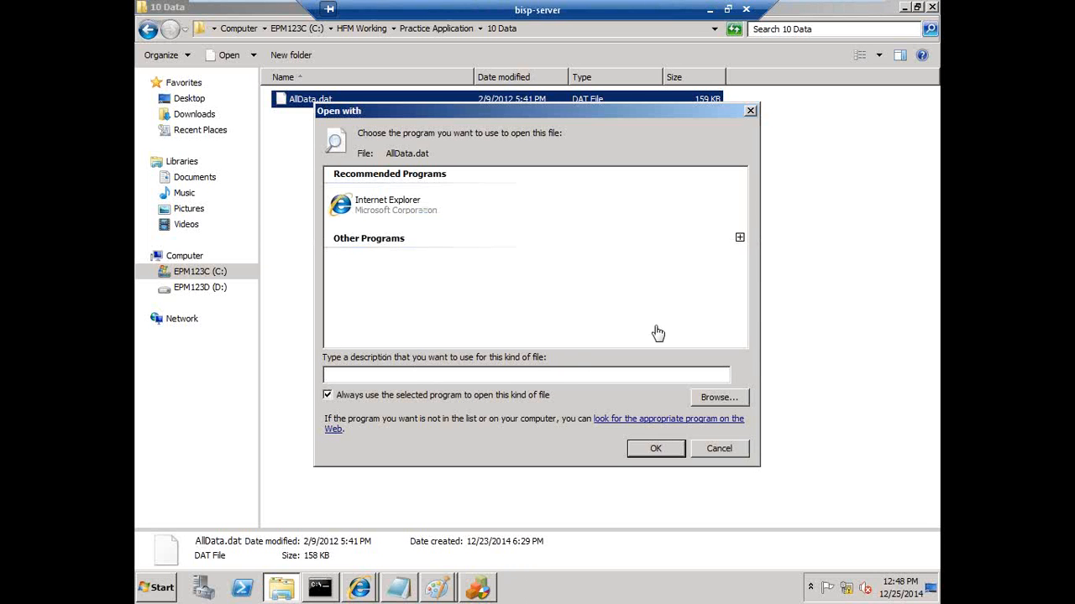
{"action": "left_click", "coordinate": [535, 361]}
{"action": "type", "text": "notepad"}
{"action": "key", "text": "Return"}
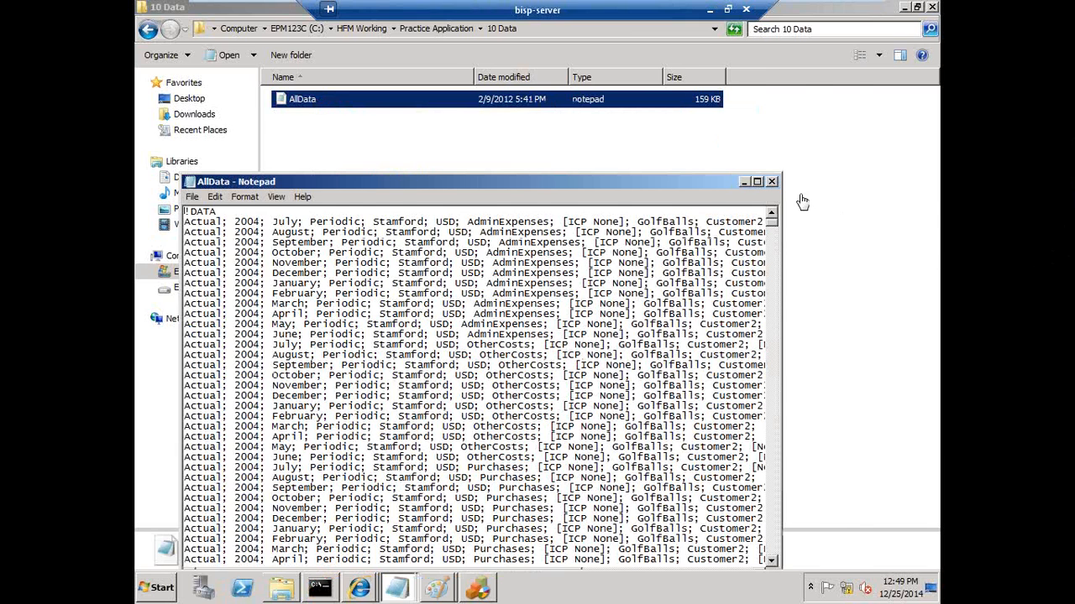
Maximize the AllData file, examine the dimension members and the amount in its first data record, and close it.
{"action": "left_click", "coordinate": [756, 181]}
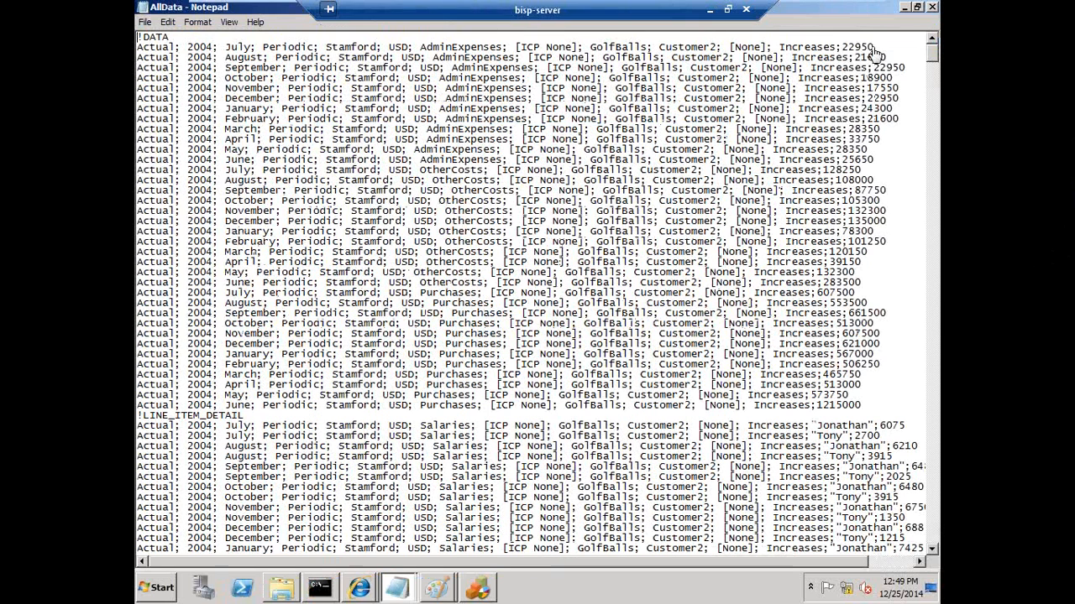
{"action": "left_click_drag", "start_coordinate": [874, 48], "coordinate": [841, 48]}
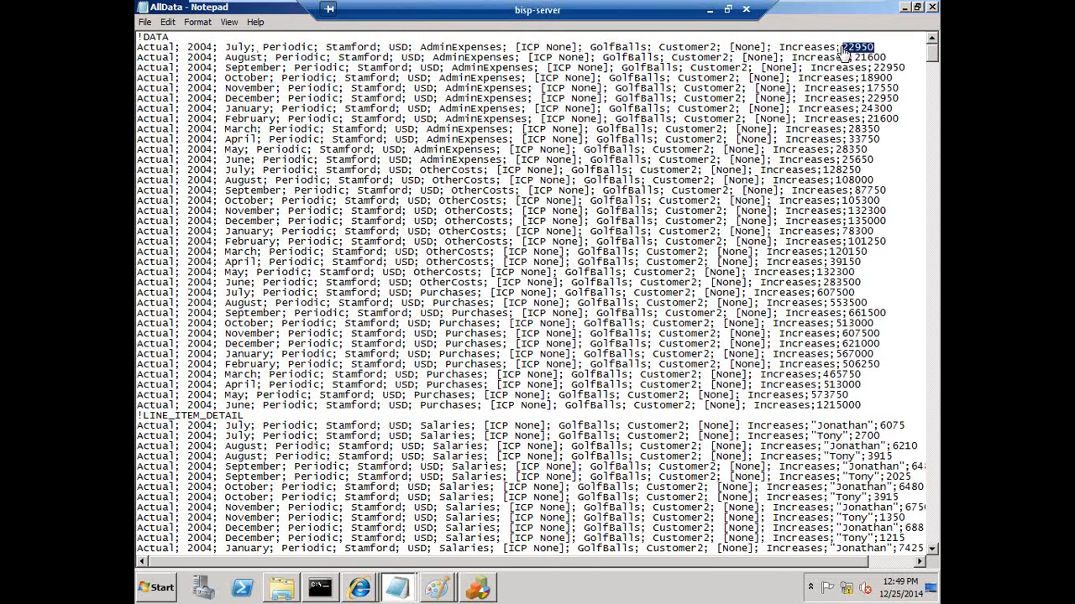
{"action": "left_click", "coordinate": [137, 52]}
{"action": "left_click_drag", "start_coordinate": [138, 52], "coordinate": [767, 50]}
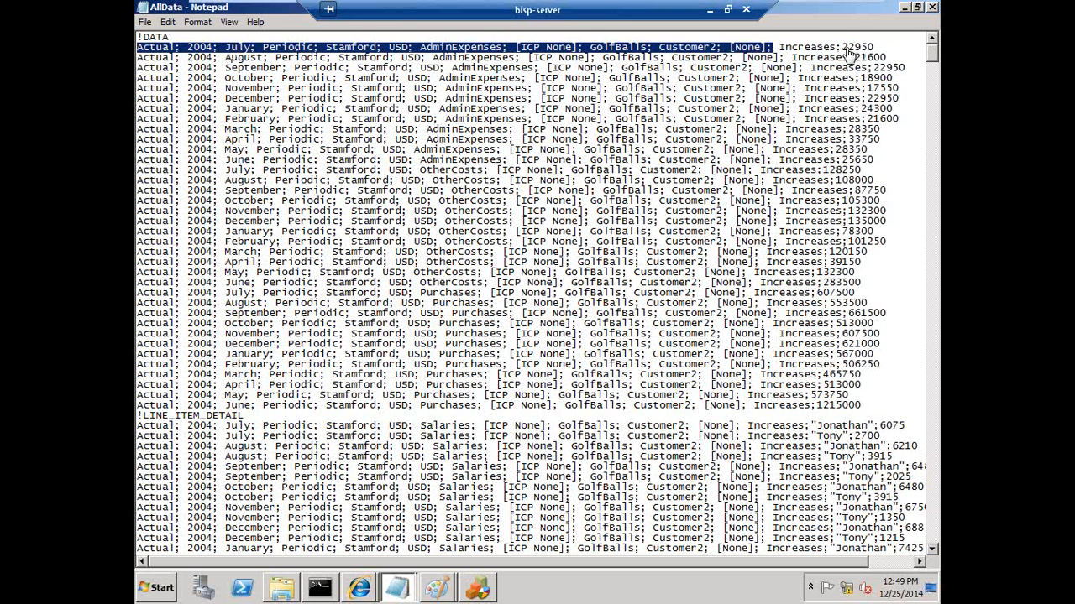
{"action": "left_click_drag", "start_coordinate": [842, 53], "coordinate": [136, 52]}
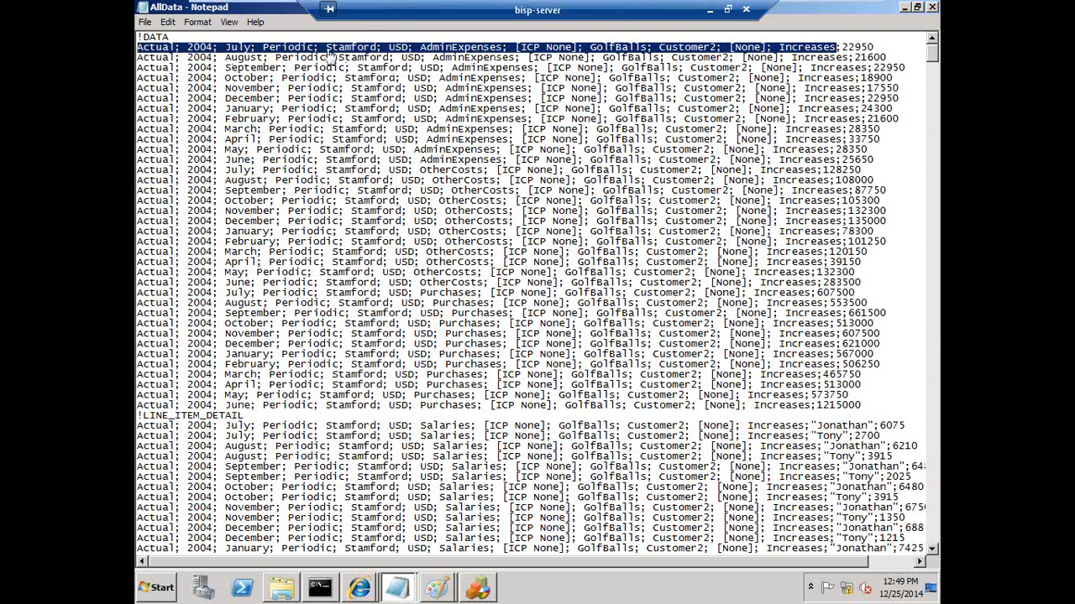
{"action": "left_click", "coordinate": [932, 7]}
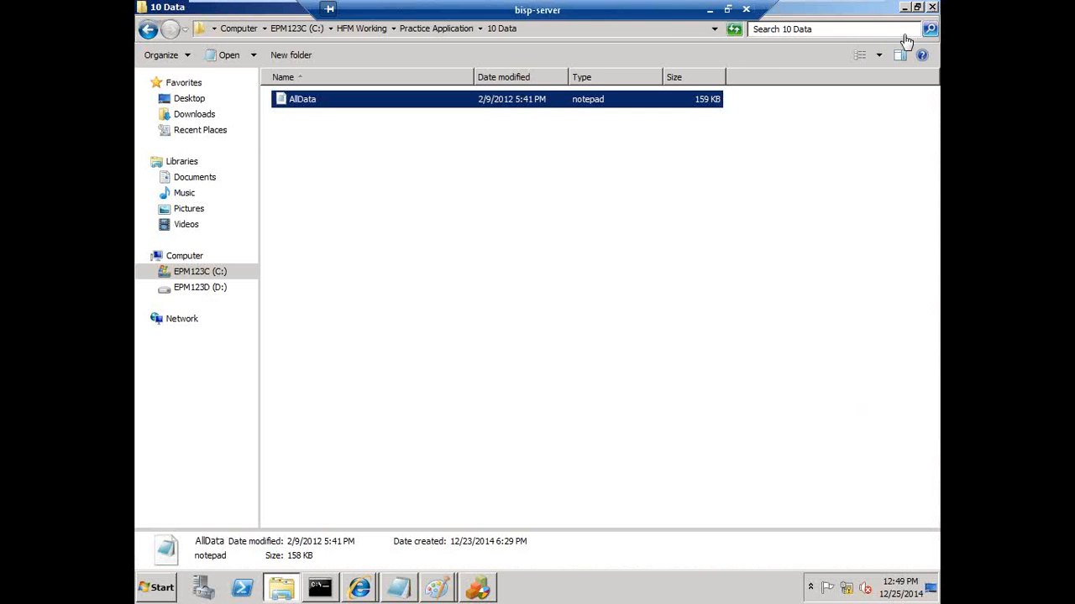
Reopen AllData in Notepad, and minimize it and the Explorer window to return to the Load Data page in EPM Workspace.
{"action": "right_click", "coordinate": [633, 104]}
{"action": "left_click", "coordinate": [657, 105]}
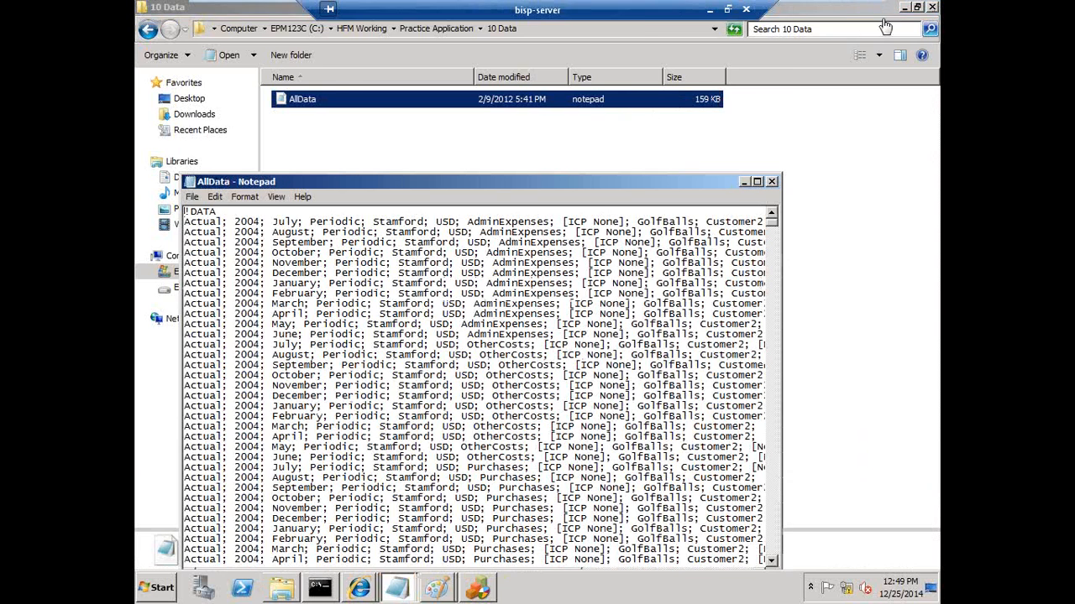
{"action": "left_click", "coordinate": [904, 8]}
{"action": "left_click", "coordinate": [743, 182]}
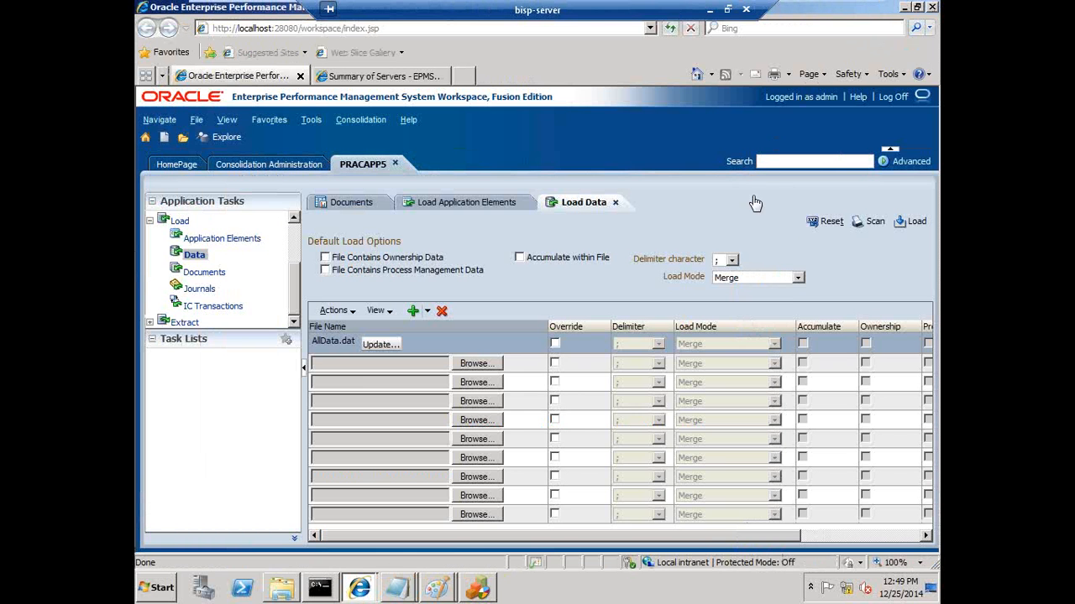
Load the AllData.dat file into PracApp5, review the data load log, and close it and the Running Tasks page.
{"action": "left_click", "coordinate": [920, 225]}
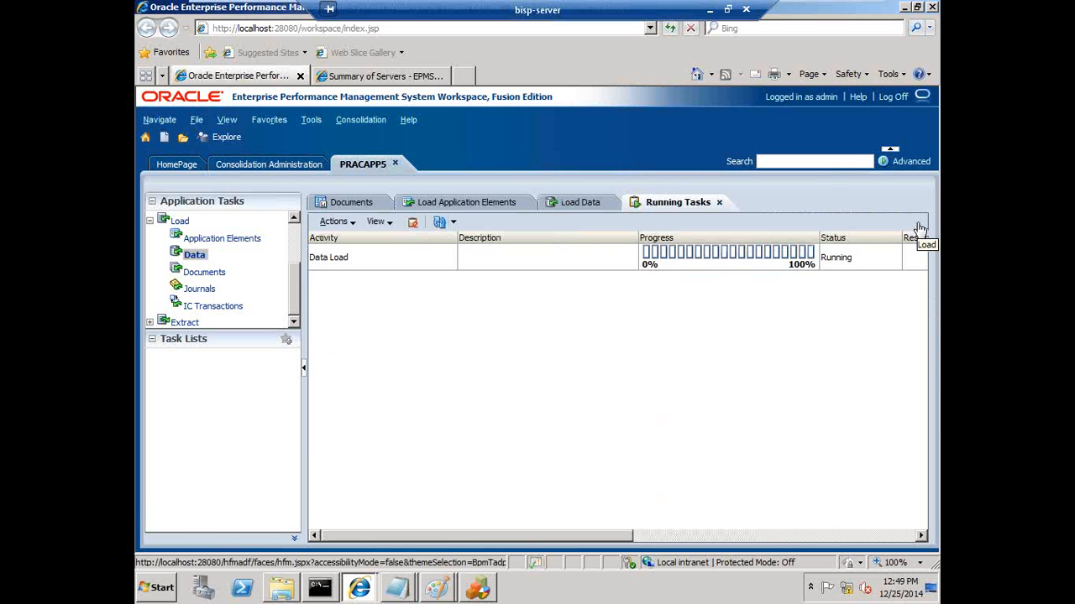
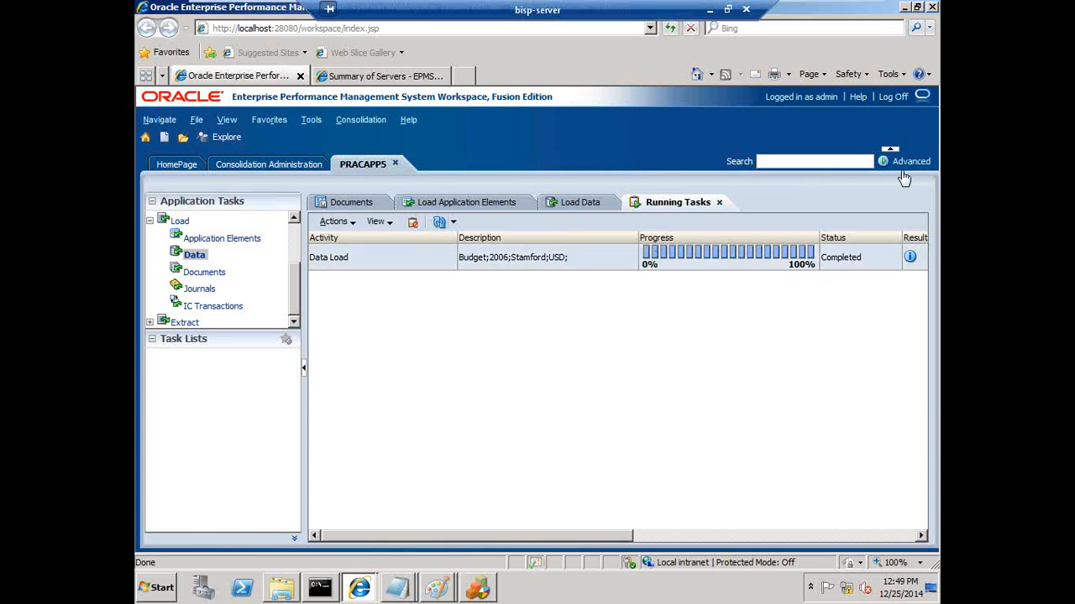
{"action": "left_click", "coordinate": [911, 259]}
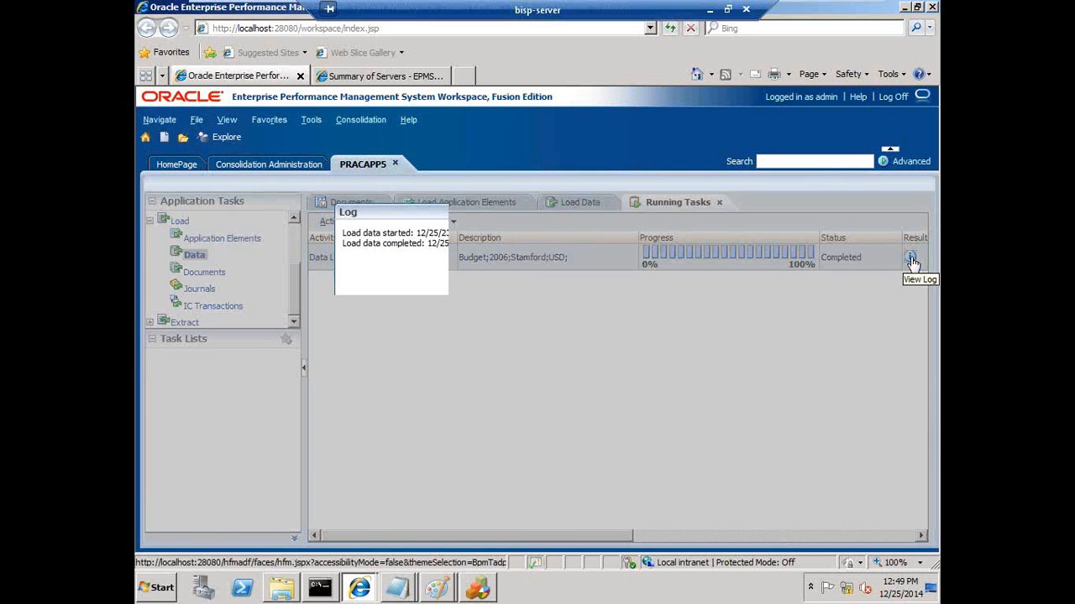
{"action": "left_click_drag", "start_coordinate": [344, 232], "coordinate": [533, 258]}
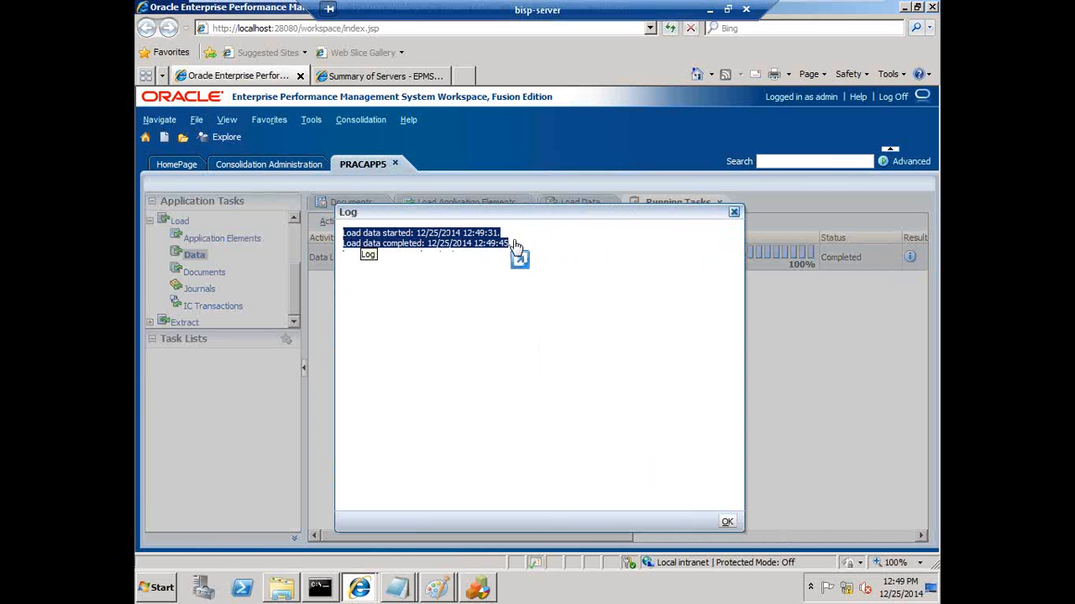
{"action": "left_click", "coordinate": [734, 213]}
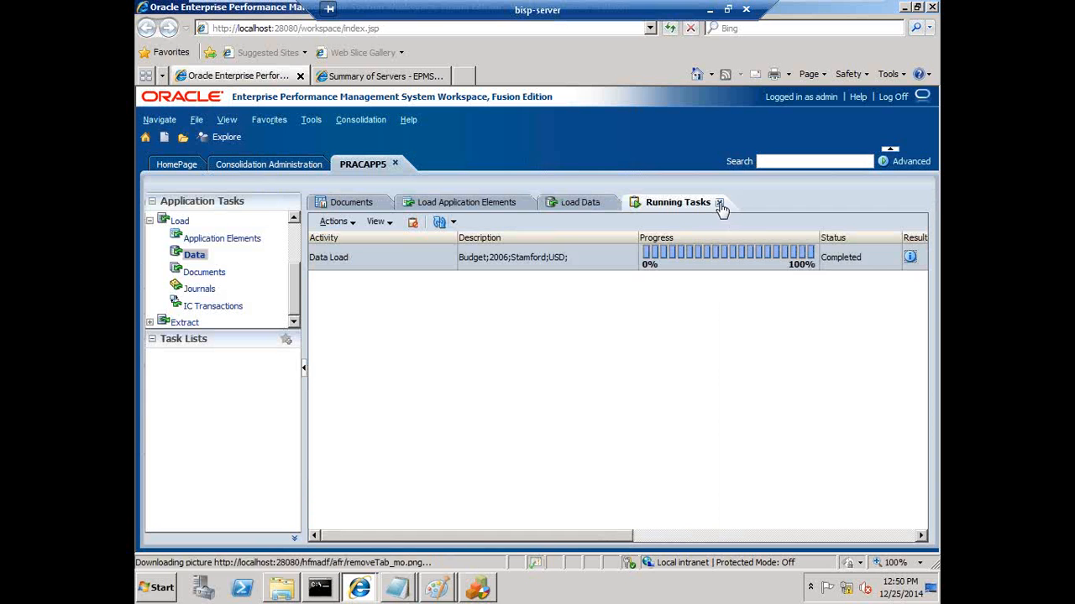
{"action": "left_click", "coordinate": [719, 204]}
Switch to the Notepad setup notes, highlight the Data Grid item, and return to EPM Workspace.
{"action": "key", "text": "alt+Tab"}
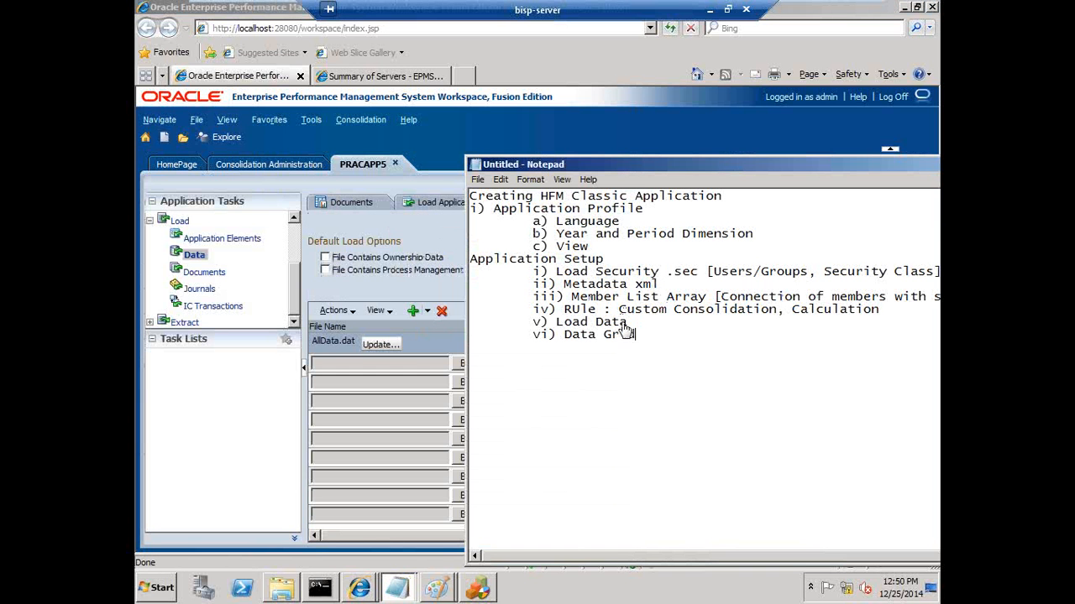
{"action": "left_click_drag", "start_coordinate": [635, 336], "coordinate": [564, 336]}
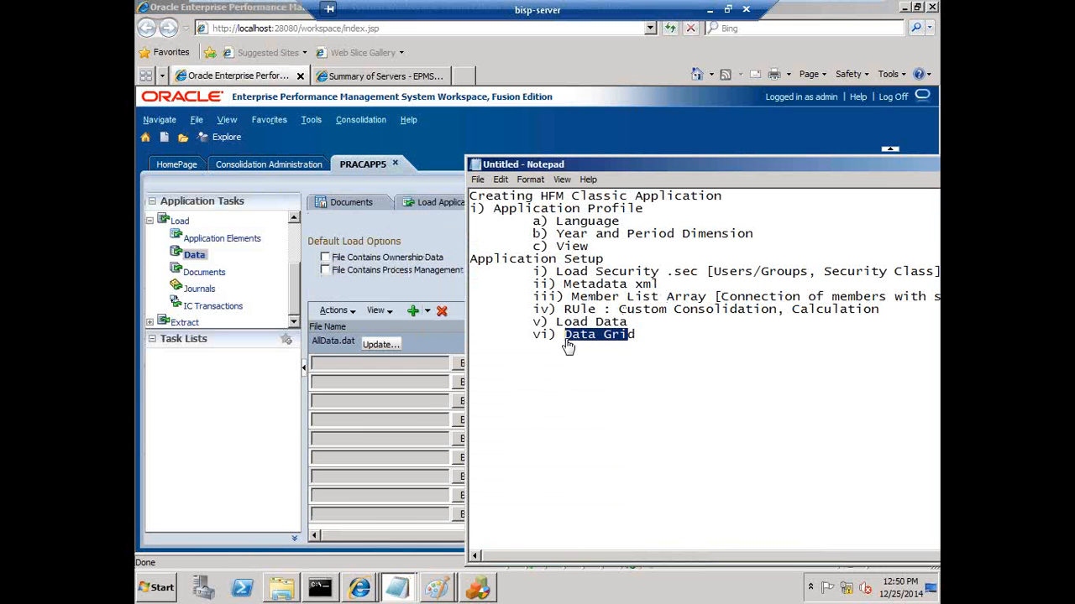
{"action": "key", "text": "alt+Tab"}
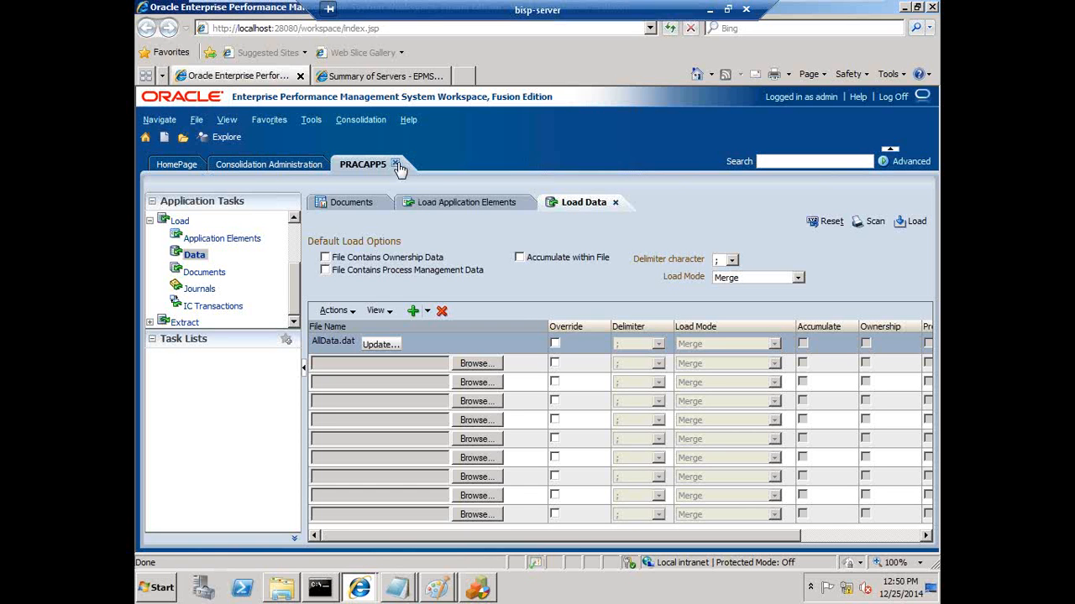
Open the PracApp5 Documents list to check for existing documents.
{"action": "left_click", "coordinate": [199, 279]}
{"action": "left_click", "coordinate": [357, 120]}
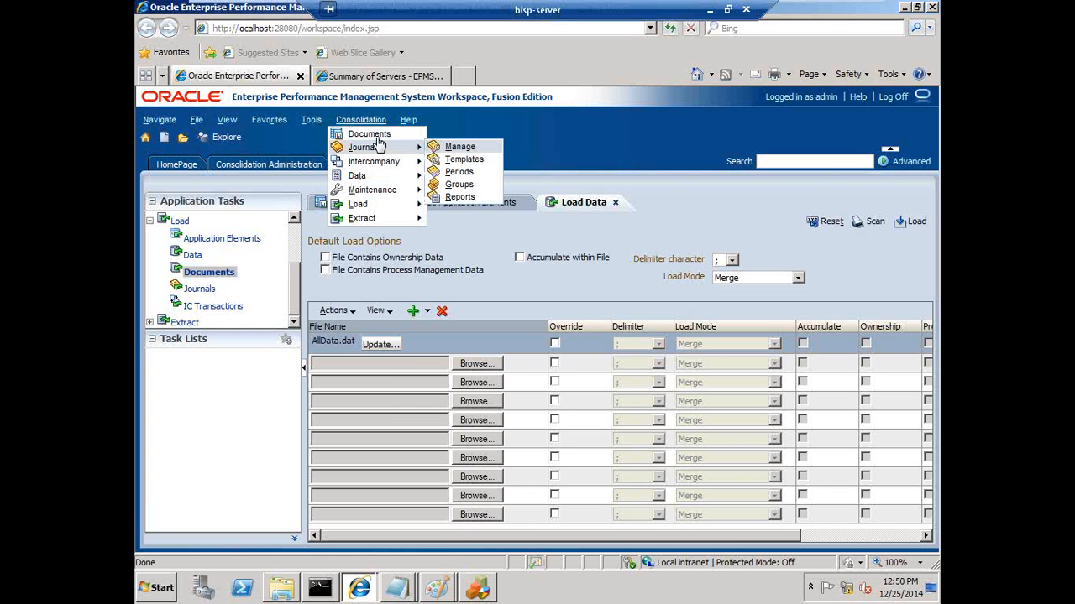
{"action": "left_click", "coordinate": [370, 135]}
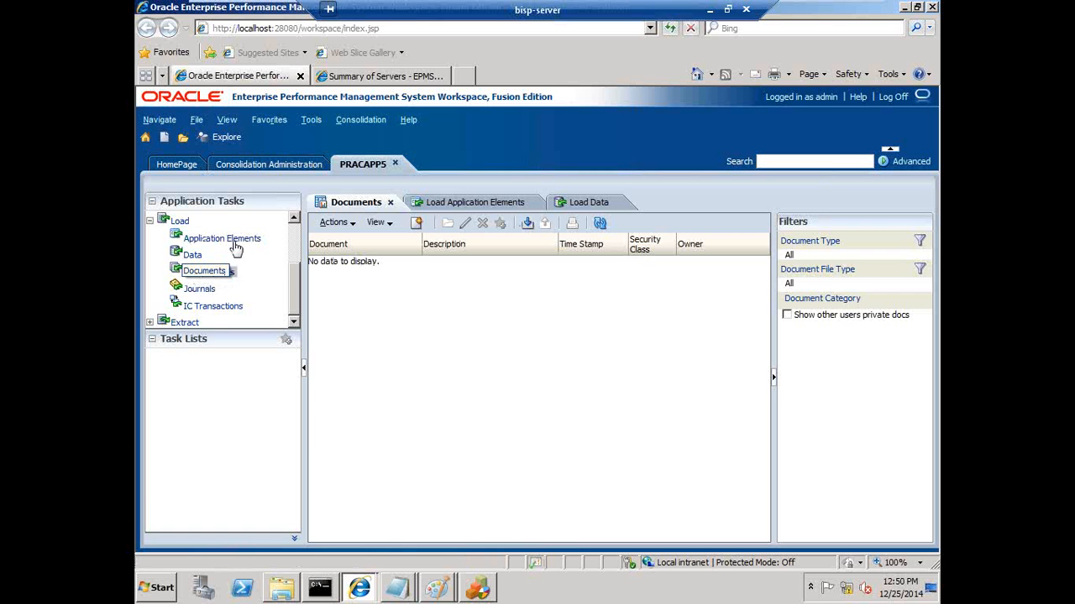
Open the Load Documents task and set the default document type to Data Grid.
{"action": "left_click", "coordinate": [229, 269]}
{"action": "right_click", "coordinate": [237, 279]}
{"action": "left_click", "coordinate": [256, 283]}
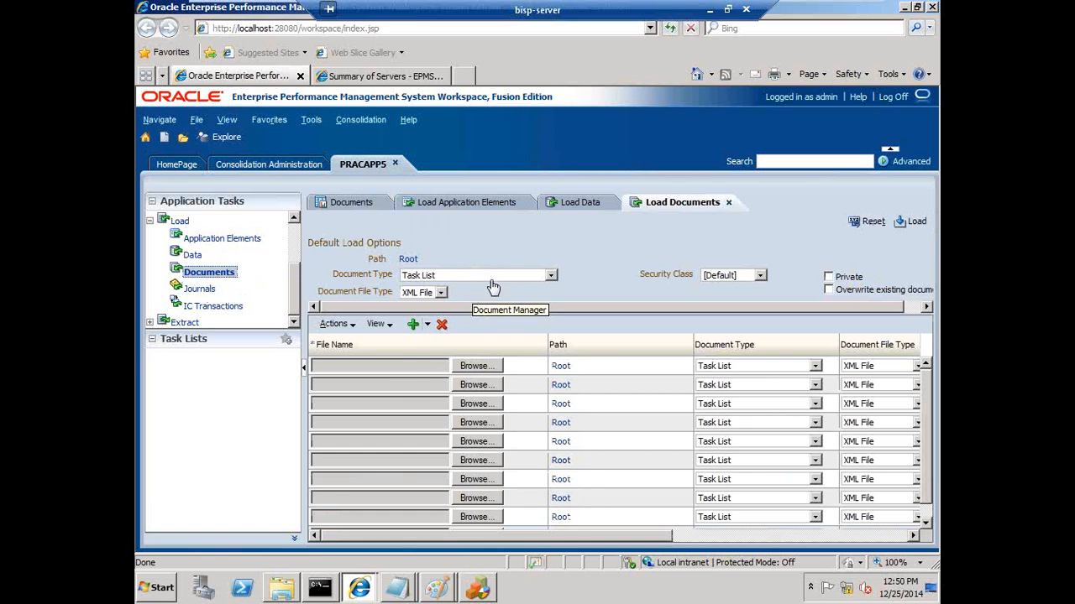
{"action": "left_click", "coordinate": [495, 276]}
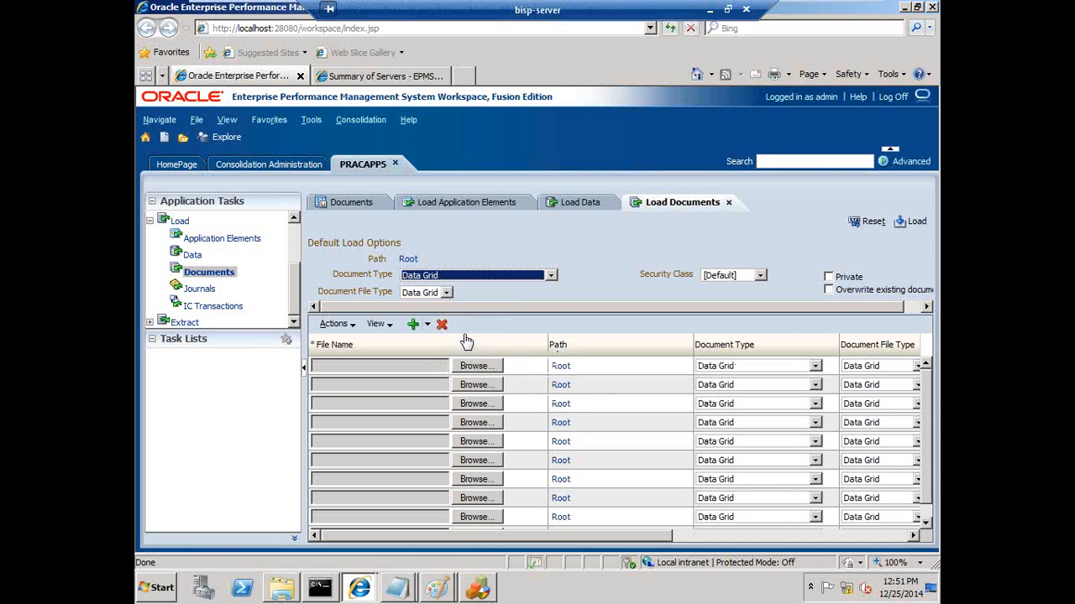
Choose the Simple file from the Practice Application's 07 Grids folder as the first document.
{"action": "left_click", "coordinate": [475, 365]}
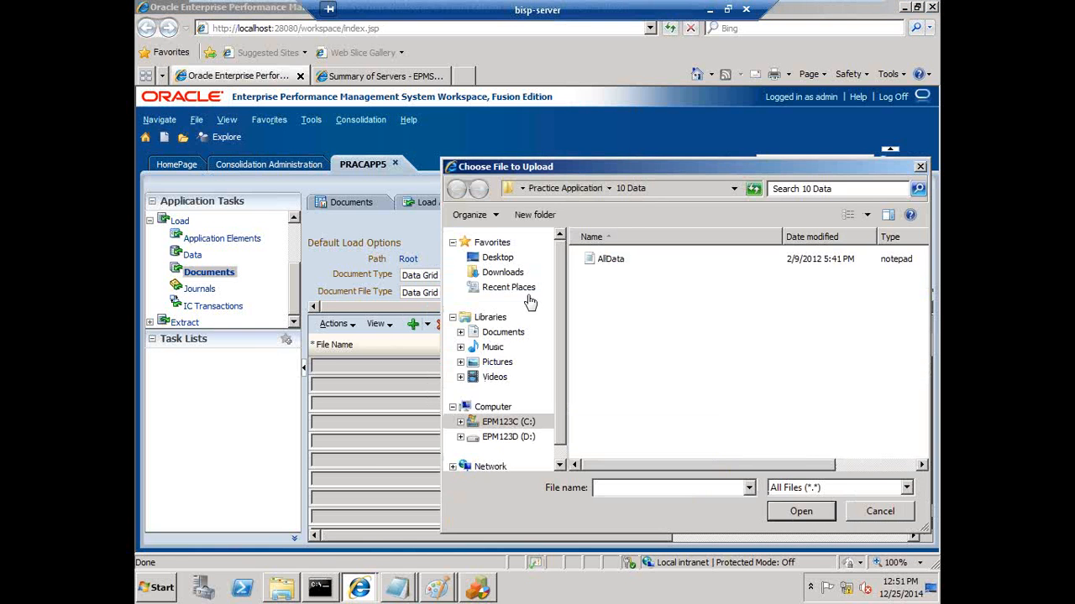
{"action": "left_click", "coordinate": [598, 192]}
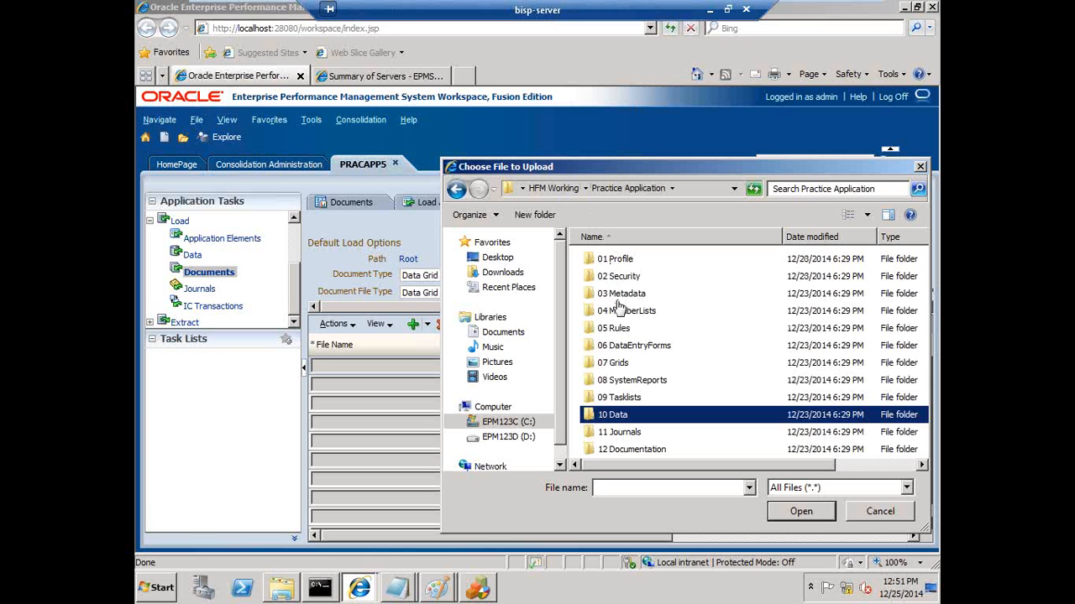
{"action": "left_click", "coordinate": [614, 365]}
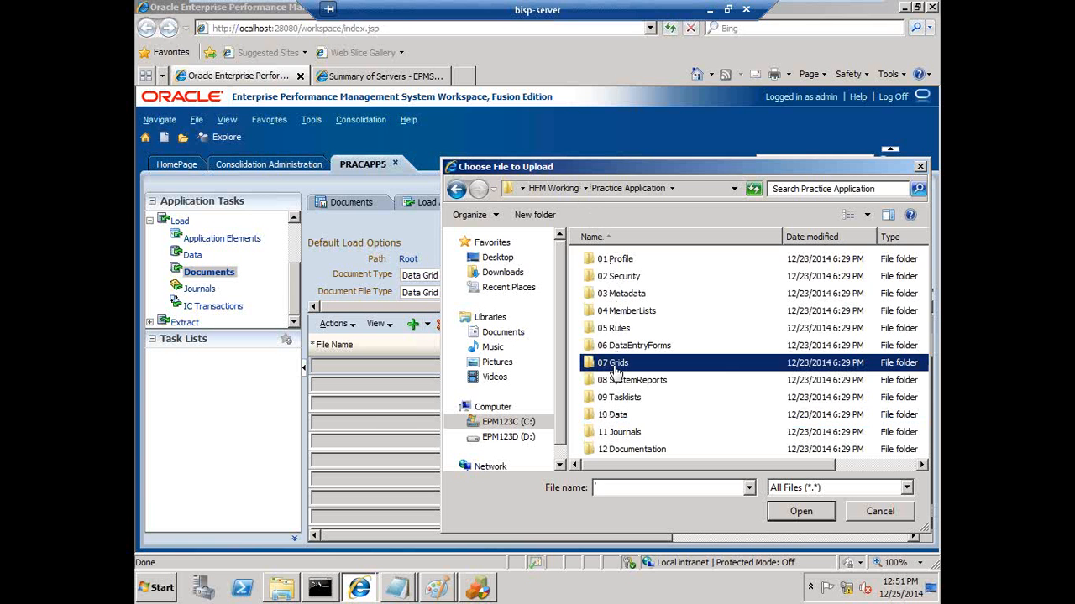
{"action": "double_click", "coordinate": [593, 366]}
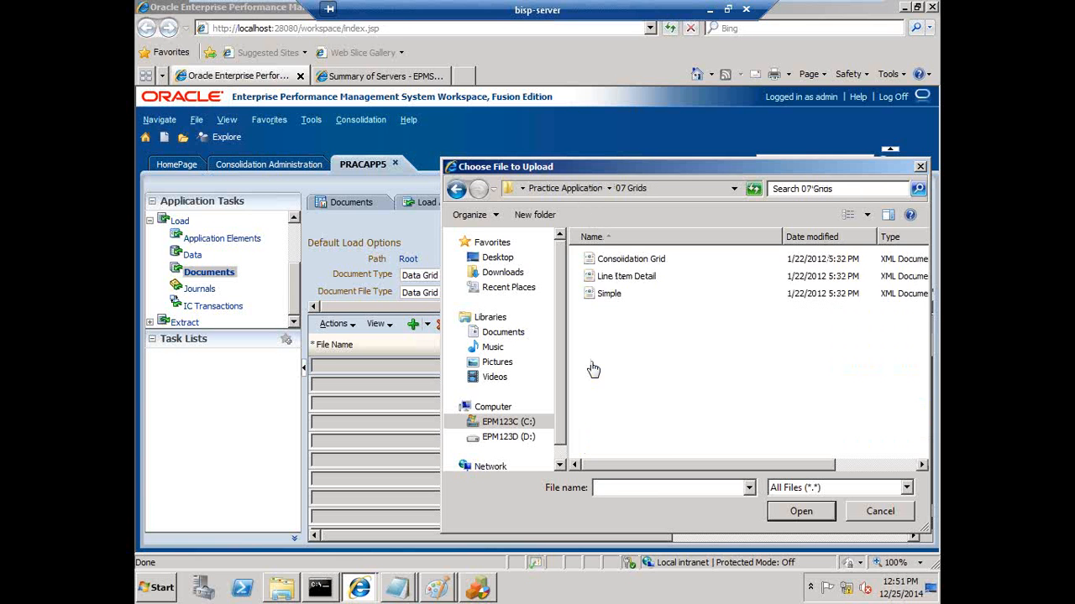
{"action": "left_click", "coordinate": [608, 299]}
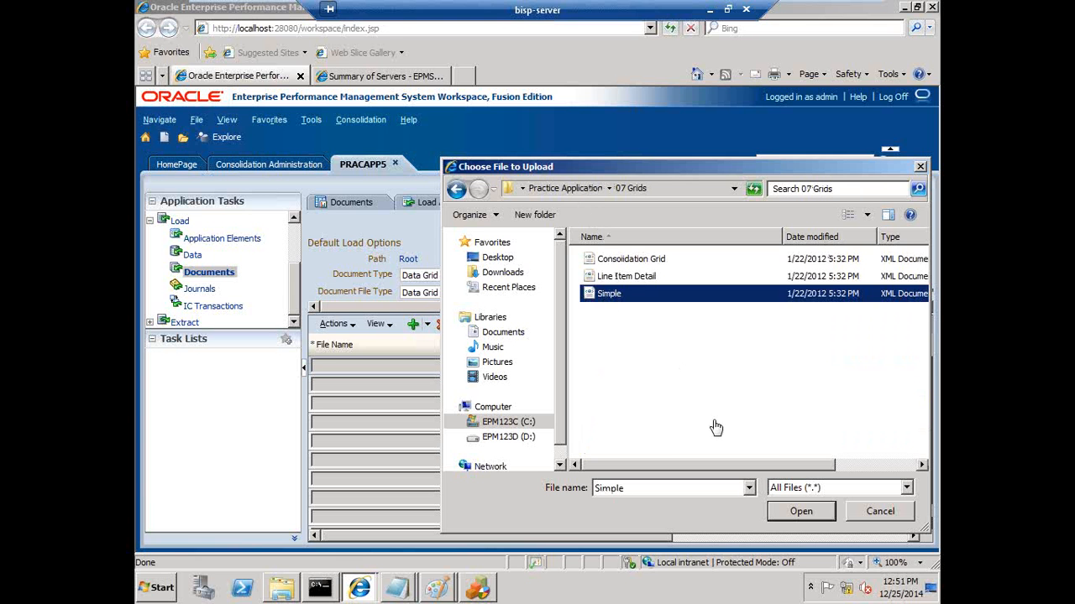
{"action": "left_click", "coordinate": [781, 514]}
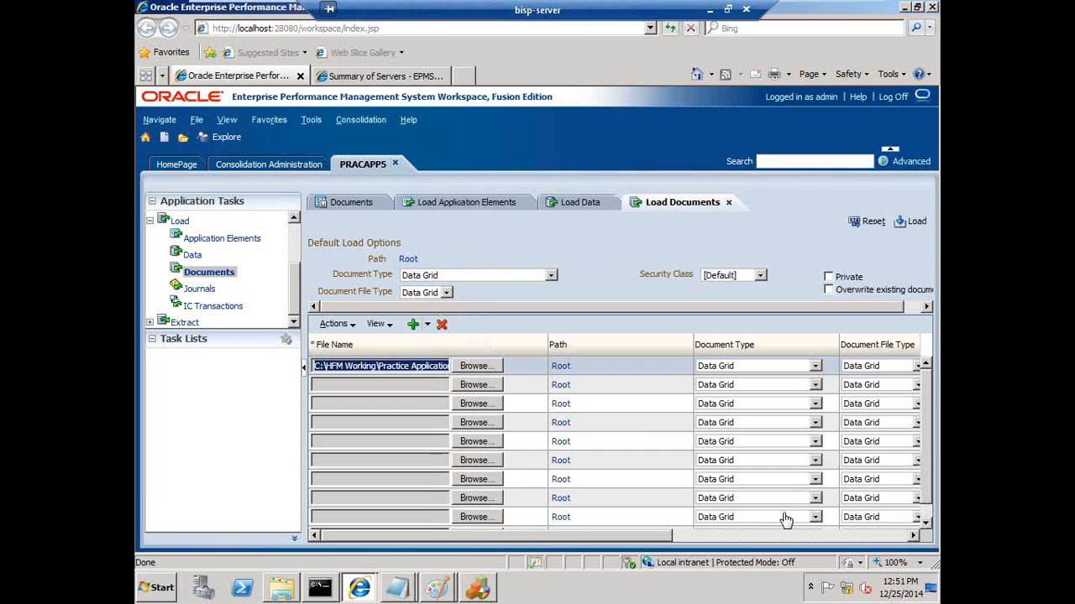
Choose Line Item Detail and Consolidation Grid from the 07 Grids folder as the second and third documents.
{"action": "left_click", "coordinate": [491, 391]}
{"action": "left_click", "coordinate": [596, 286]}
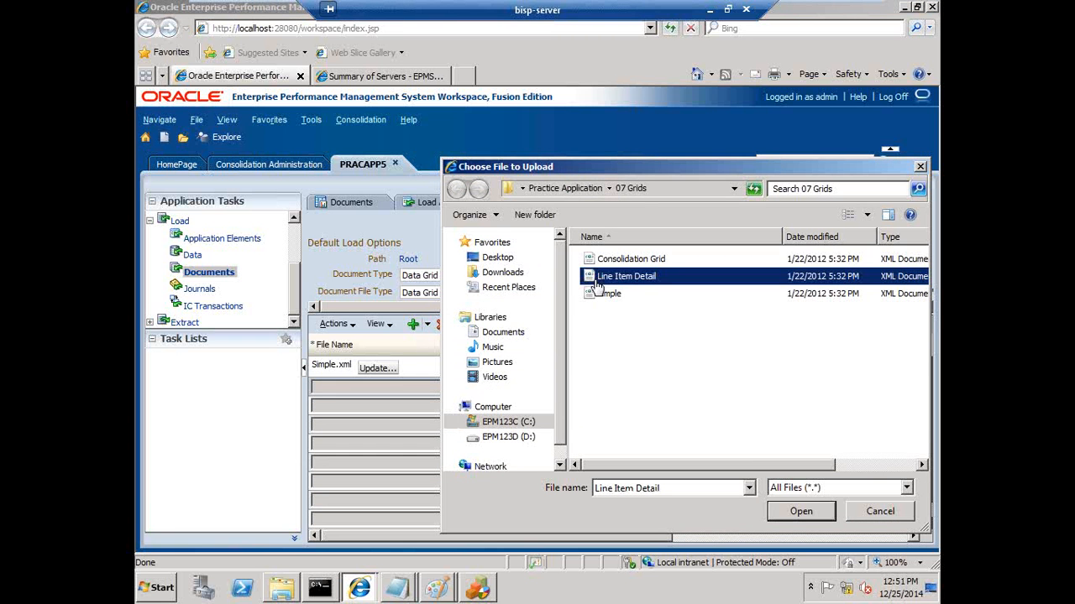
{"action": "left_click", "coordinate": [793, 512]}
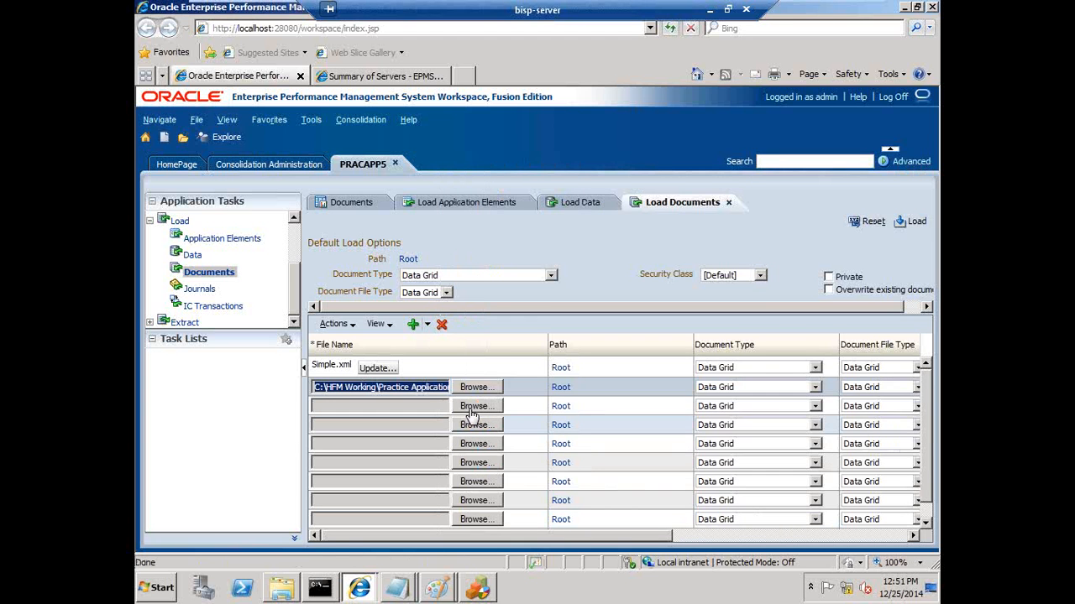
{"action": "left_click", "coordinate": [472, 414]}
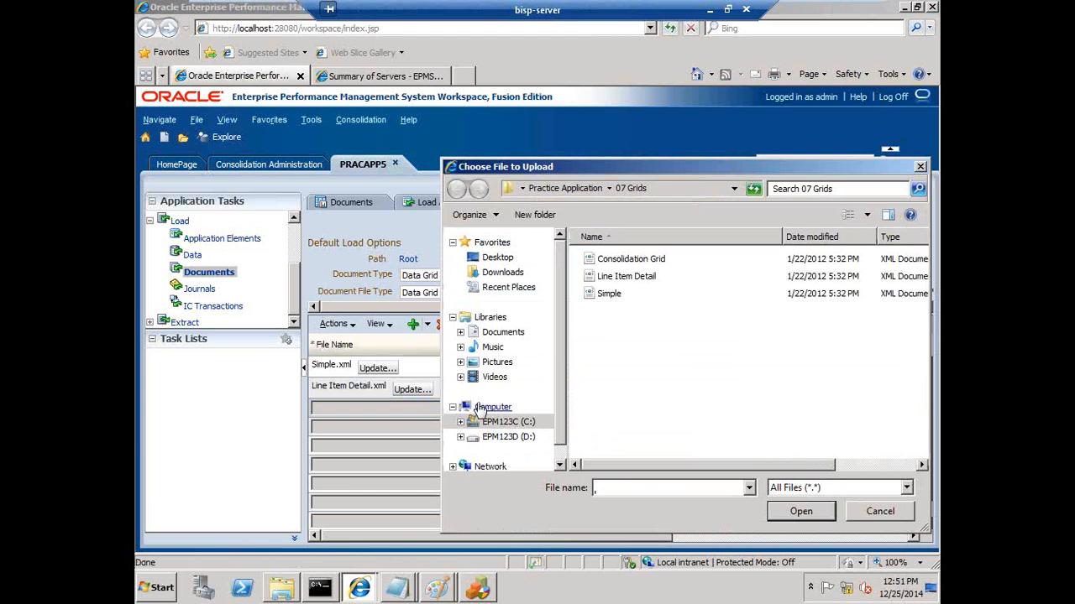
{"action": "left_click", "coordinate": [613, 263]}
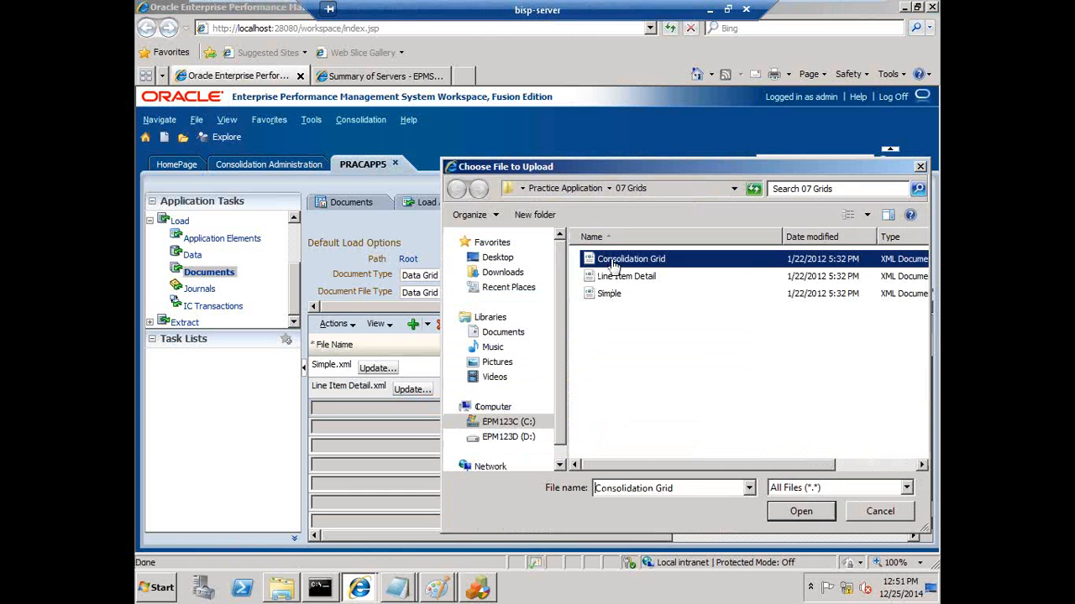
{"action": "left_click", "coordinate": [798, 511]}
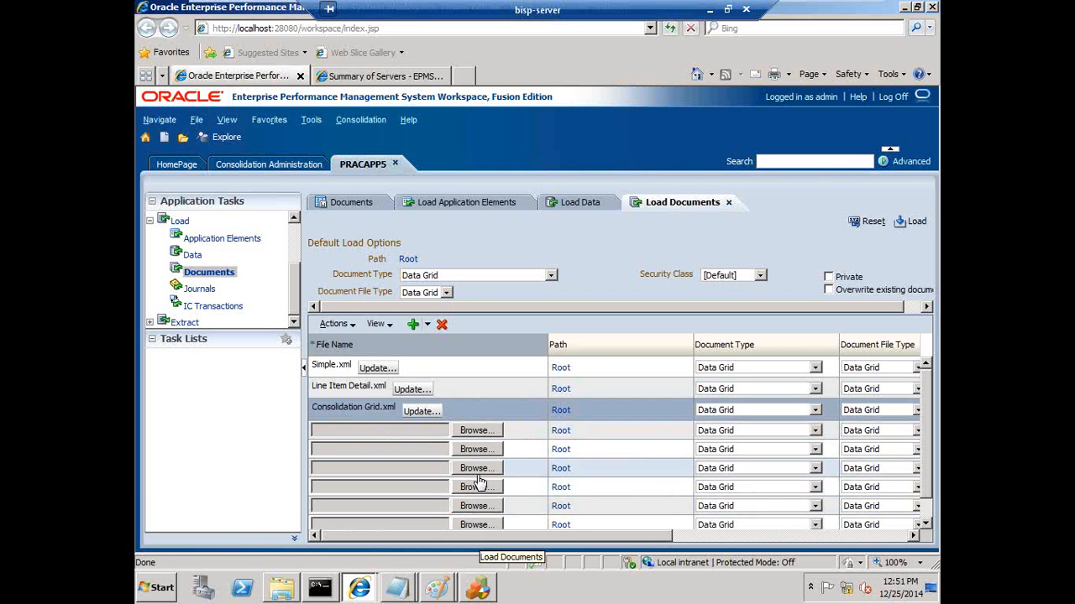
Load the three data grid documents, and refresh the application's Documents list.
{"action": "left_click", "coordinate": [915, 228]}
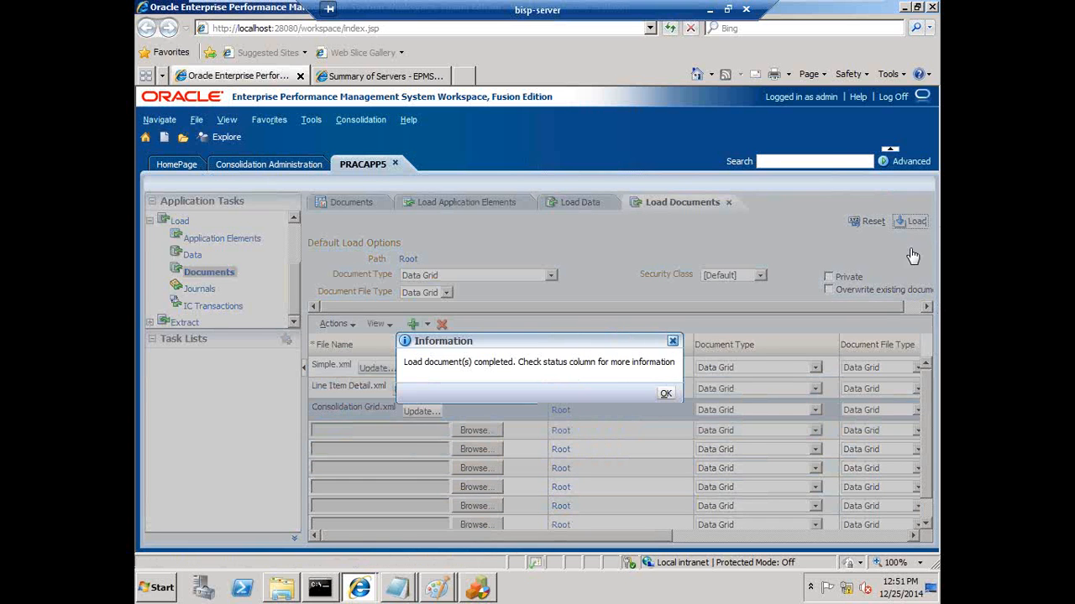
{"action": "left_click", "coordinate": [666, 394]}
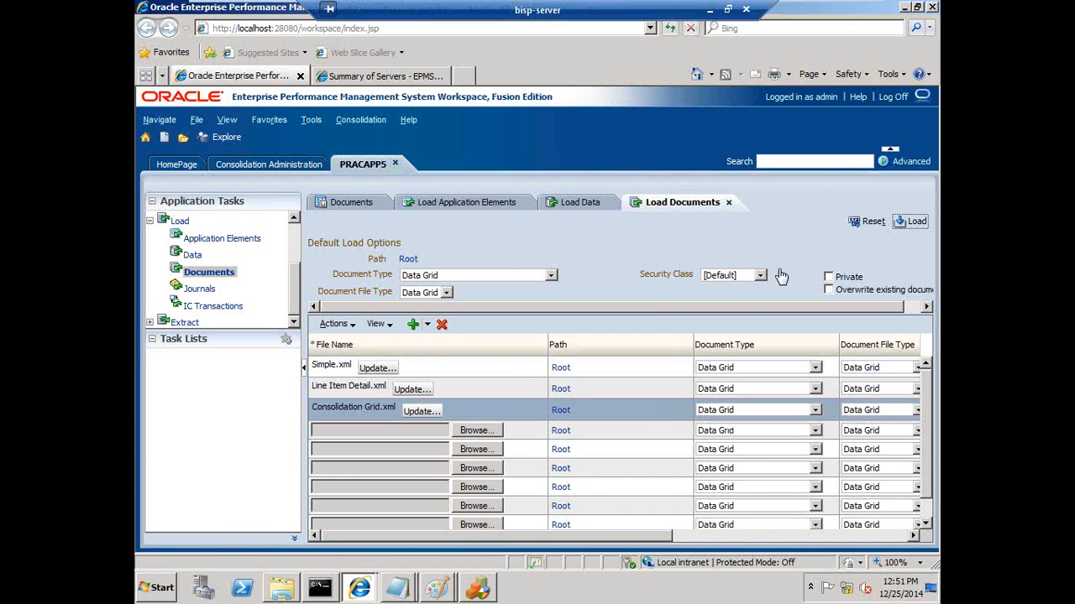
{"action": "left_click", "coordinate": [372, 127]}
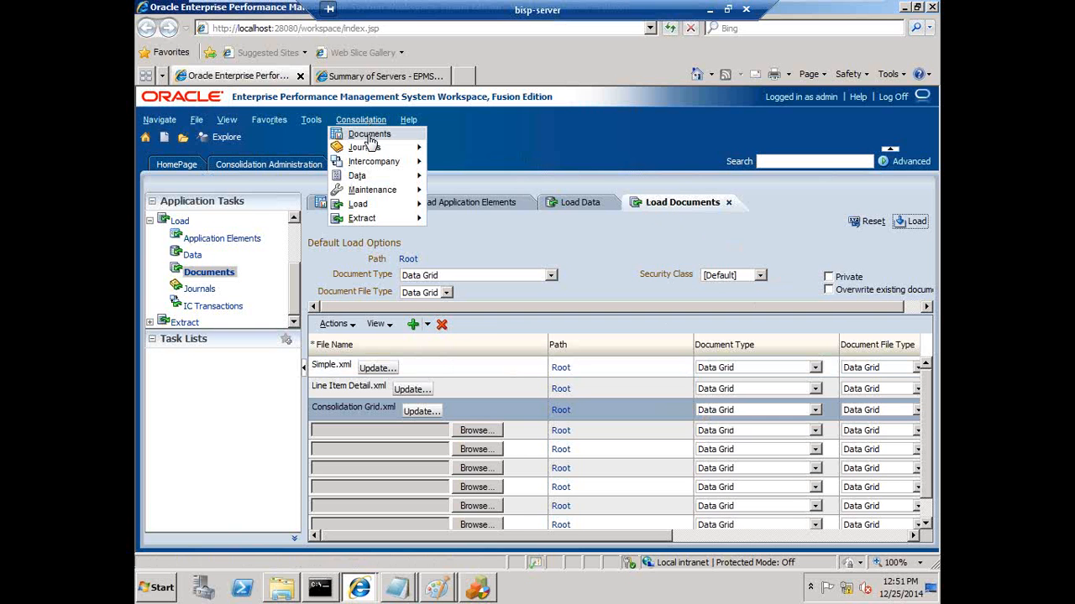
{"action": "left_click", "coordinate": [369, 135]}
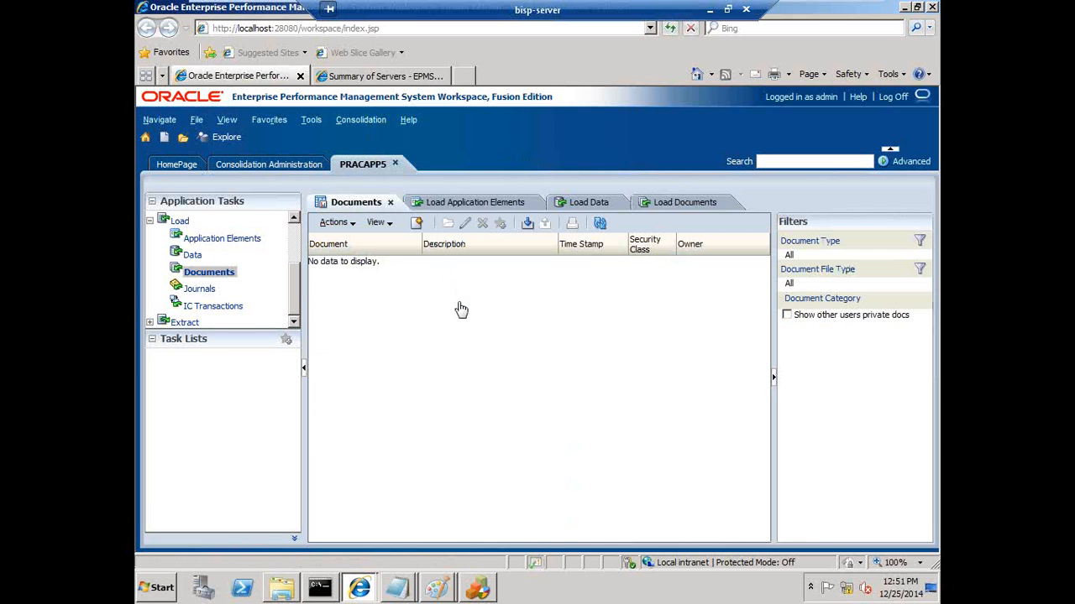
{"action": "left_click", "coordinate": [600, 223]}
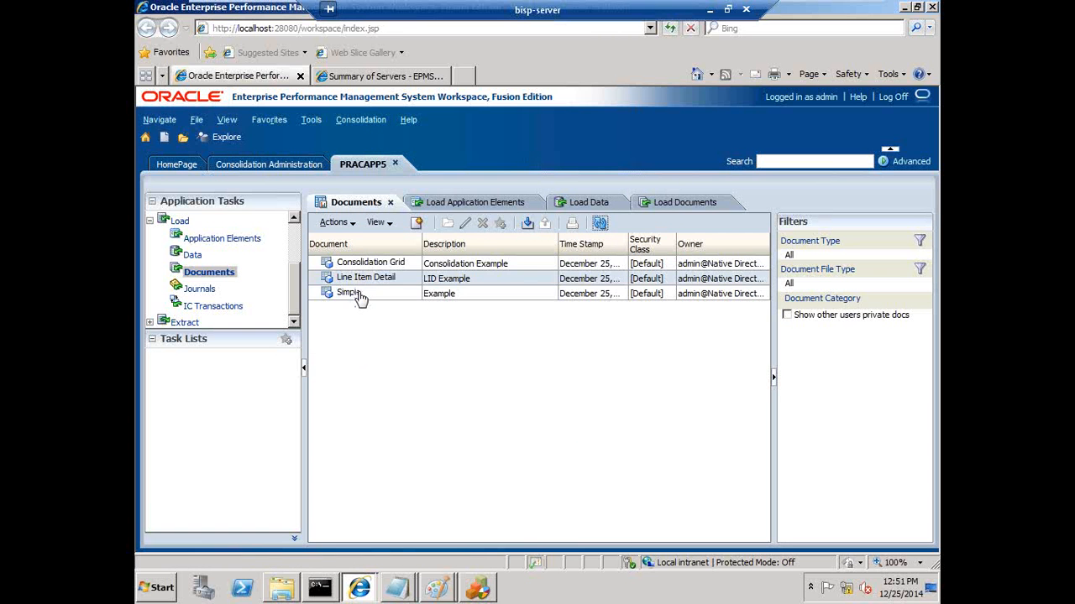
Open the Simple data grid from the Documents list.
{"action": "left_click", "coordinate": [359, 297]}
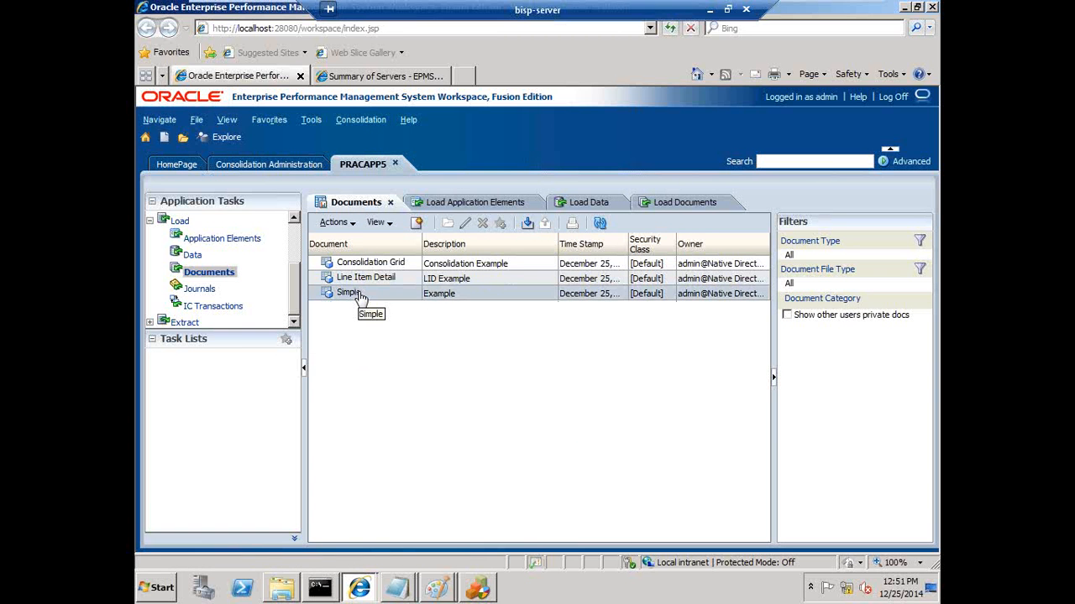
{"action": "right_click", "coordinate": [359, 297]}
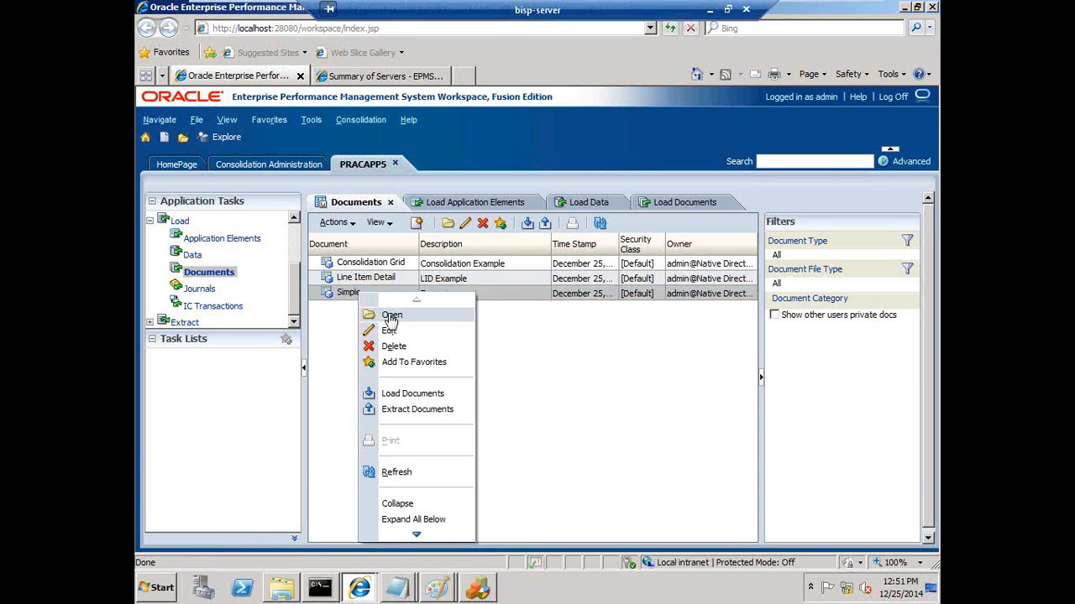
{"action": "left_click", "coordinate": [391, 318]}
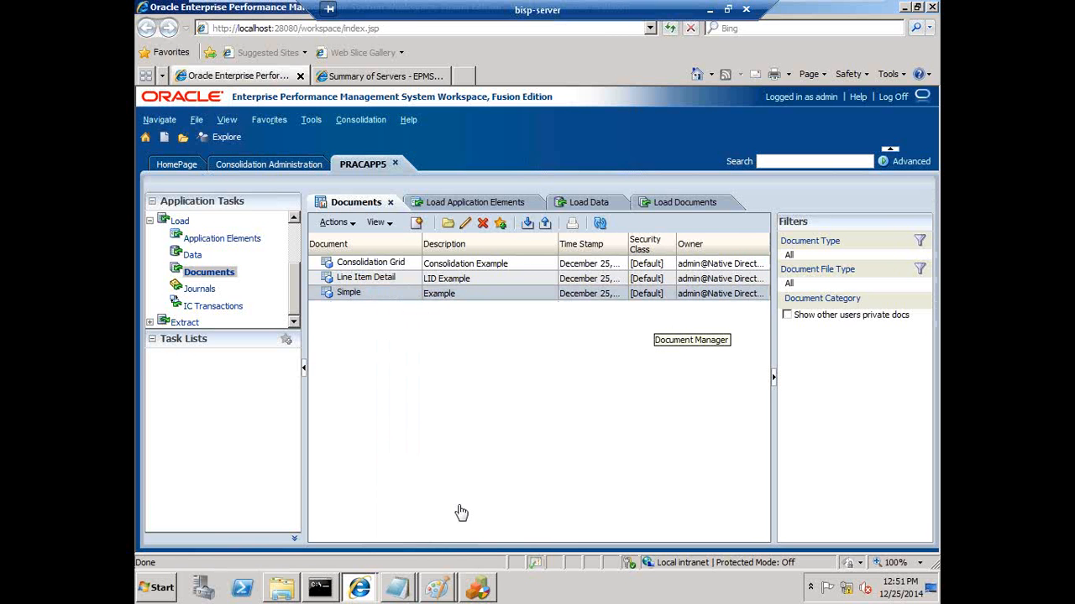
Switch to the AllData file in Notepad and move its window to uncover the Simple grid.
{"action": "left_click", "coordinate": [401, 585]}
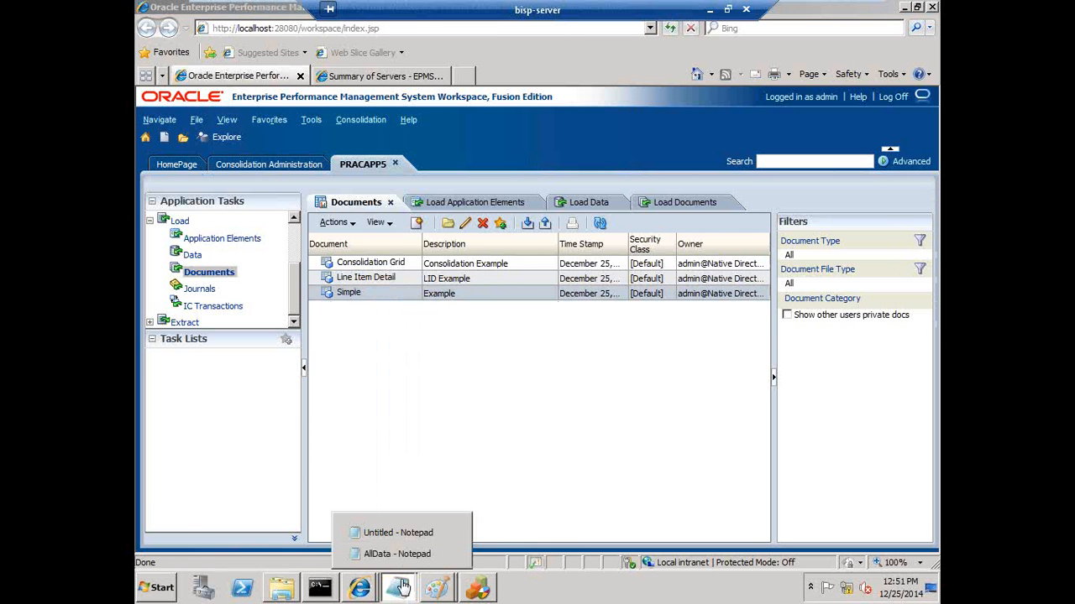
{"action": "left_click", "coordinate": [395, 552]}
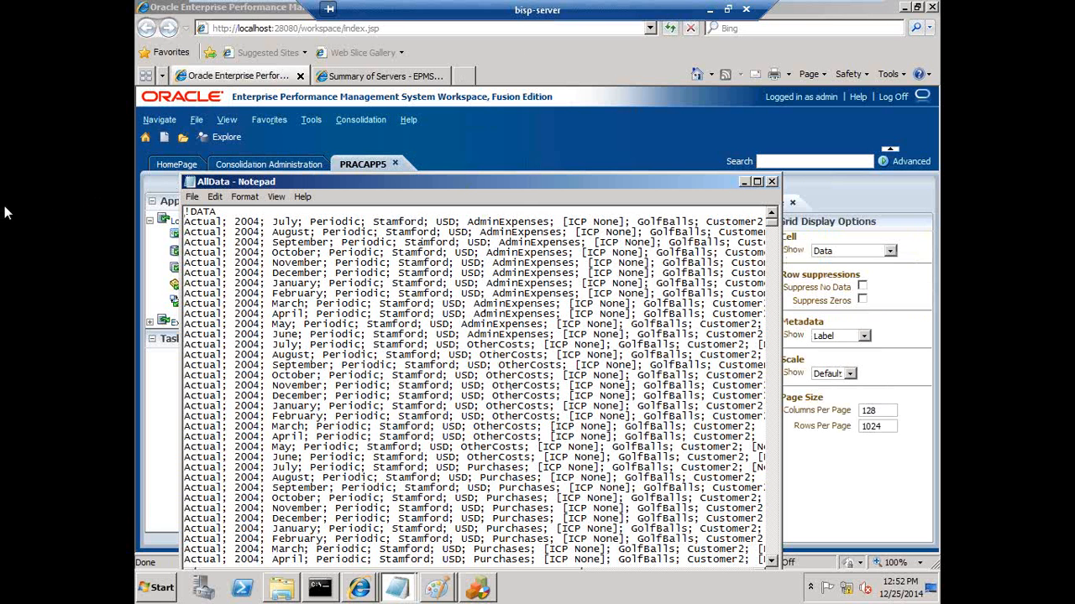
{"action": "left_click_drag", "start_coordinate": [244, 185], "coordinate": [357, 446]}
Expand UnitedStates and California in the Simple grid's entity rows, and expand Quarter1 into its months.
{"action": "left_click", "coordinate": [328, 377]}
{"action": "left_click", "coordinate": [325, 376]}
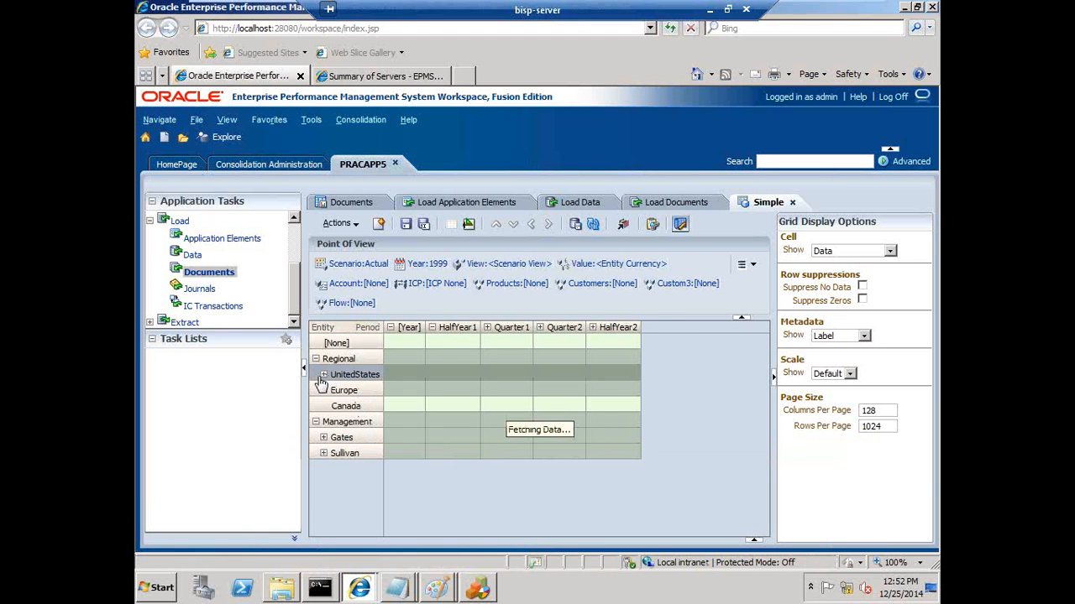
{"action": "left_click", "coordinate": [324, 376]}
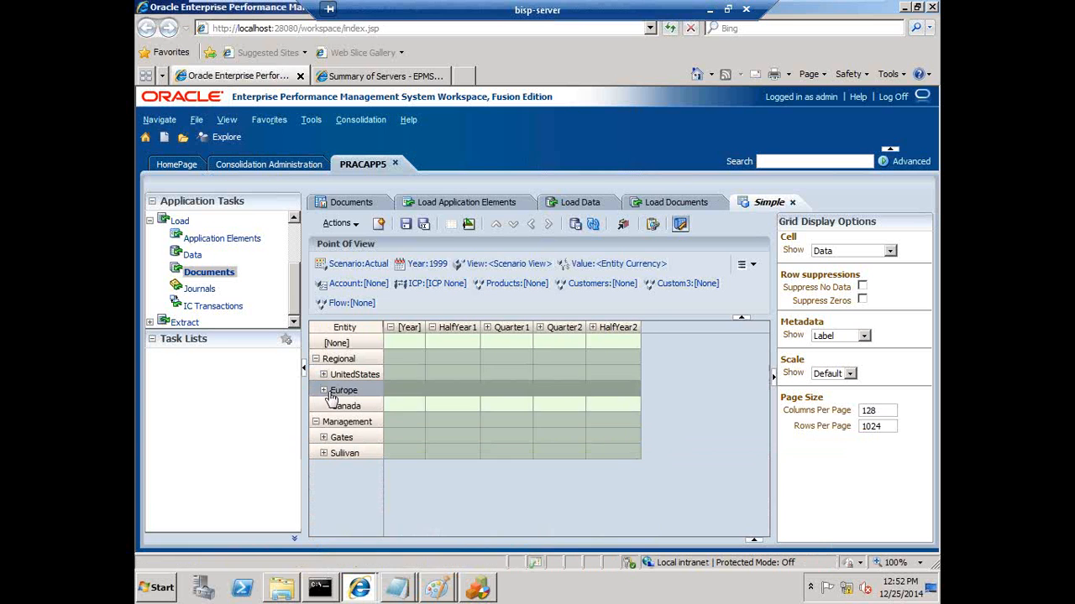
{"action": "left_click", "coordinate": [324, 376]}
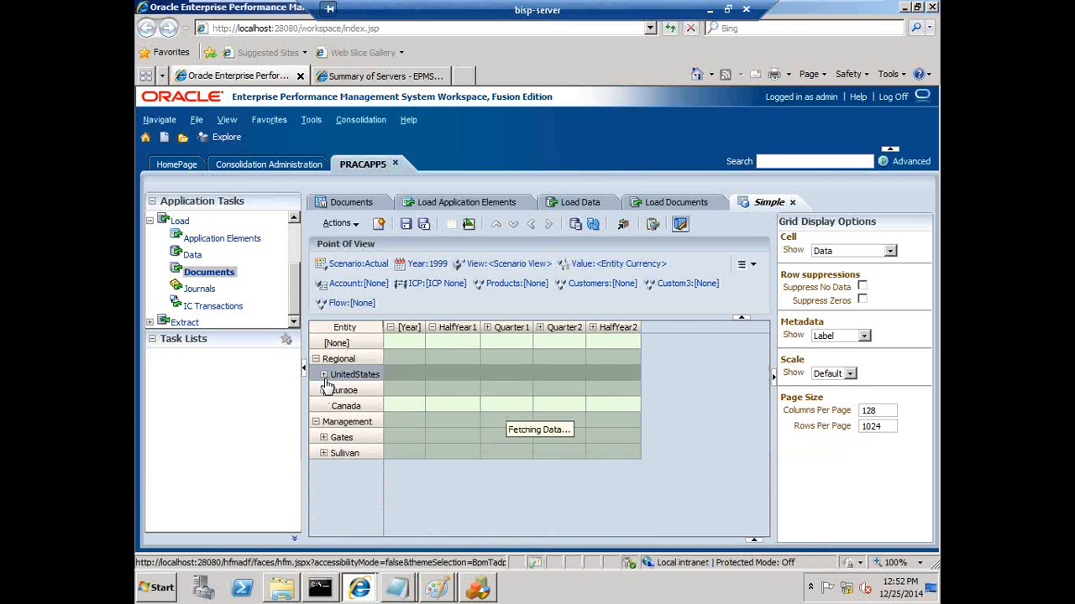
{"action": "left_click", "coordinate": [331, 391]}
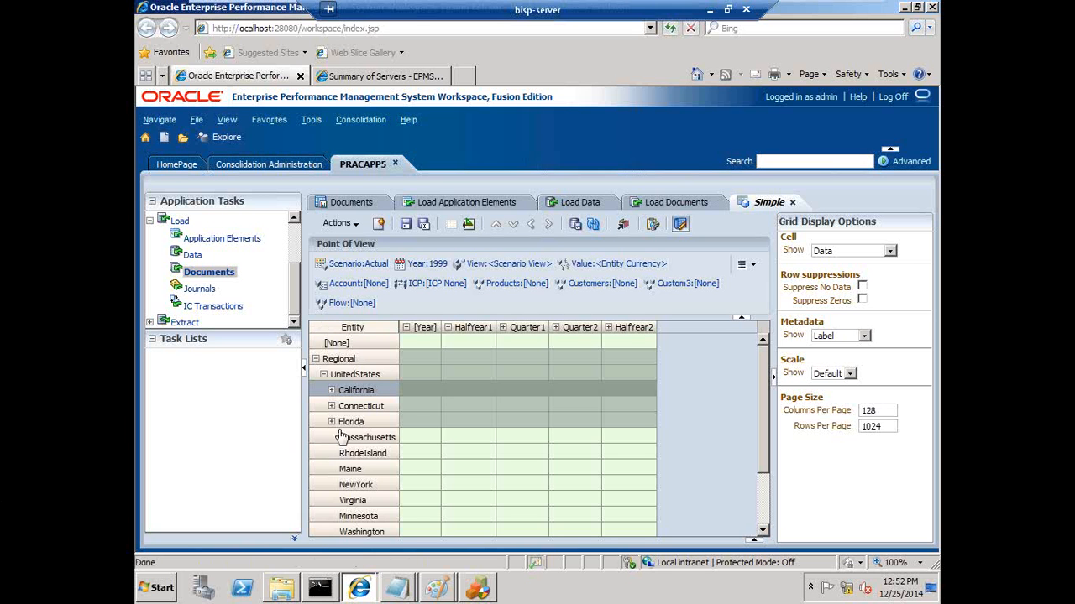
{"action": "left_click", "coordinate": [332, 392]}
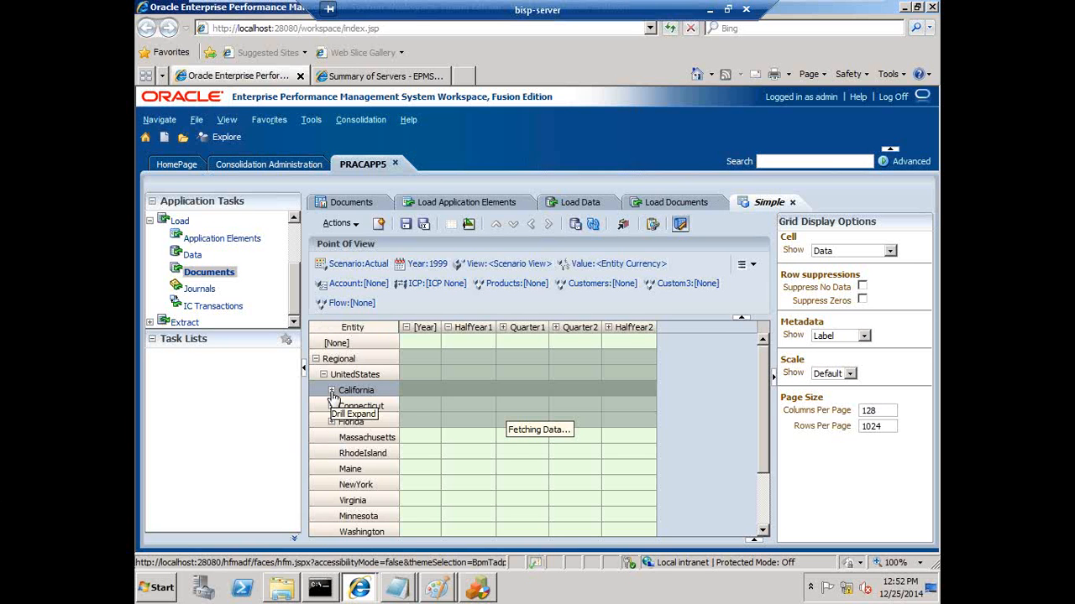
{"action": "left_click", "coordinate": [502, 329]}
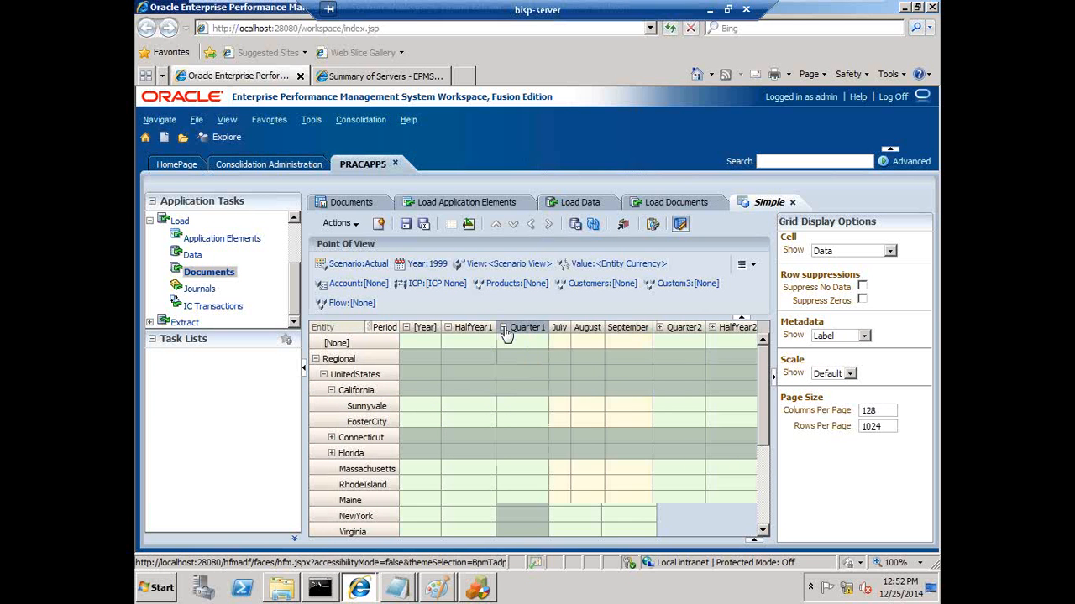
Enter 200 for both Sunnyvale and FosterCity in August, and submit the data.
{"action": "left_click", "coordinate": [583, 410]}
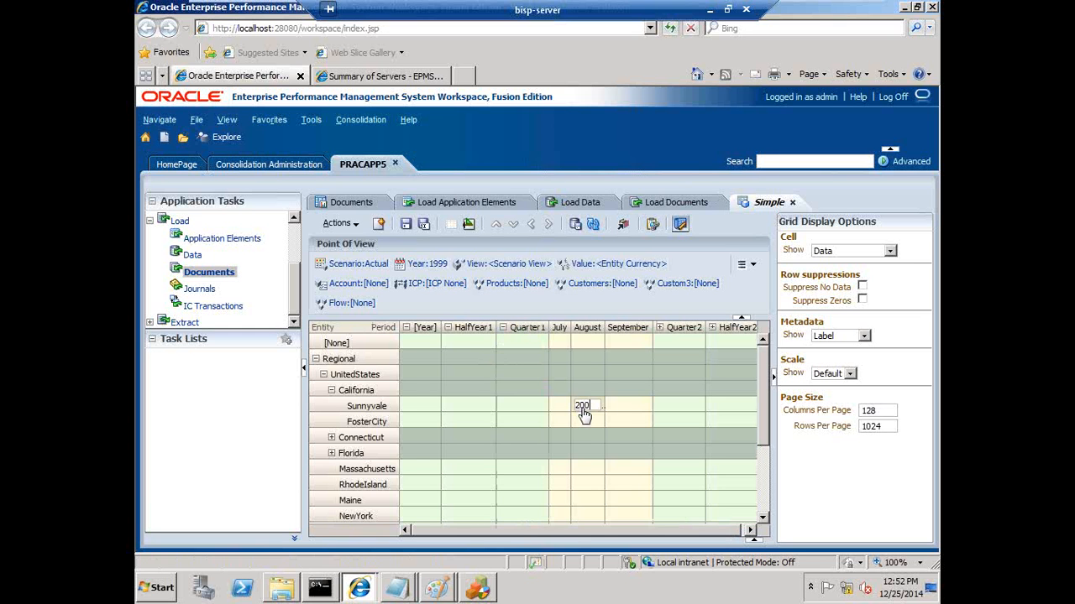
{"action": "left_click", "coordinate": [587, 423]}
{"action": "key", "text": "Return"}
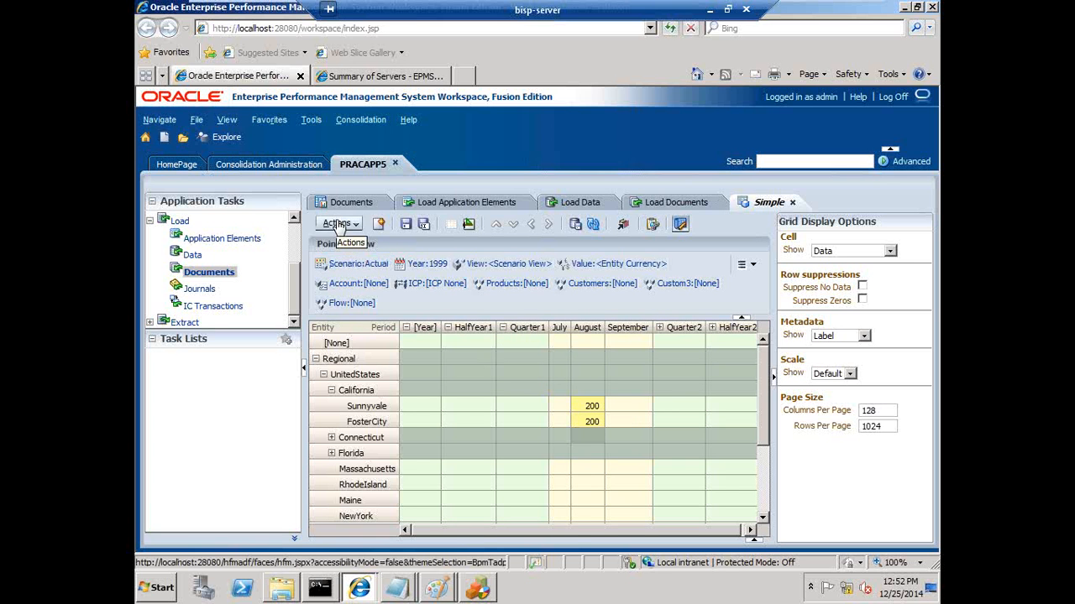
{"action": "left_click", "coordinate": [339, 225]}
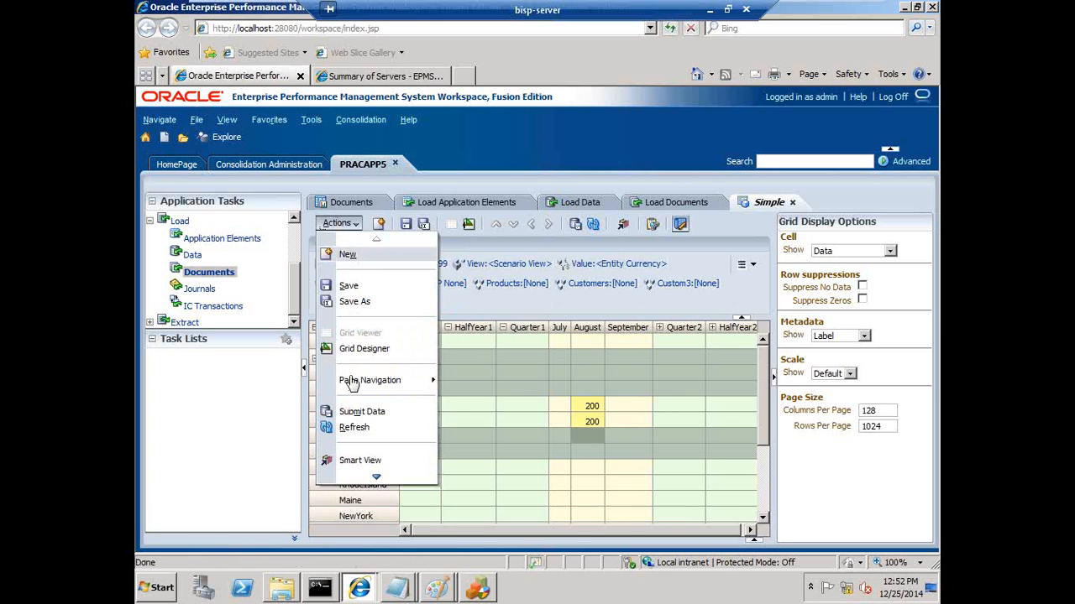
{"action": "left_click", "coordinate": [356, 413]}
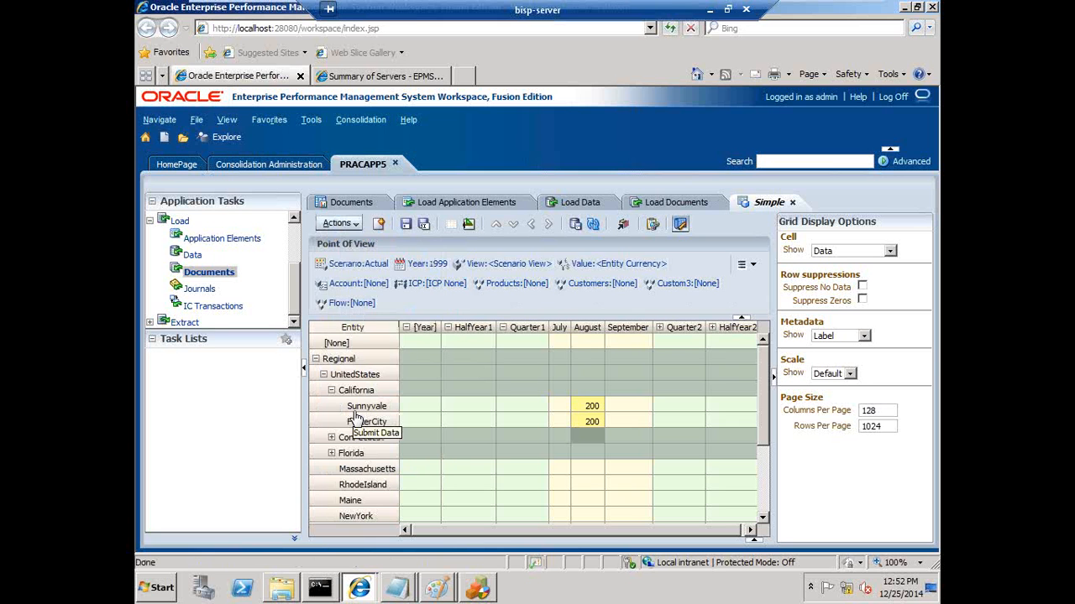
Consolidate California for August, and refresh the Simple grid.
{"action": "left_click", "coordinate": [599, 410]}
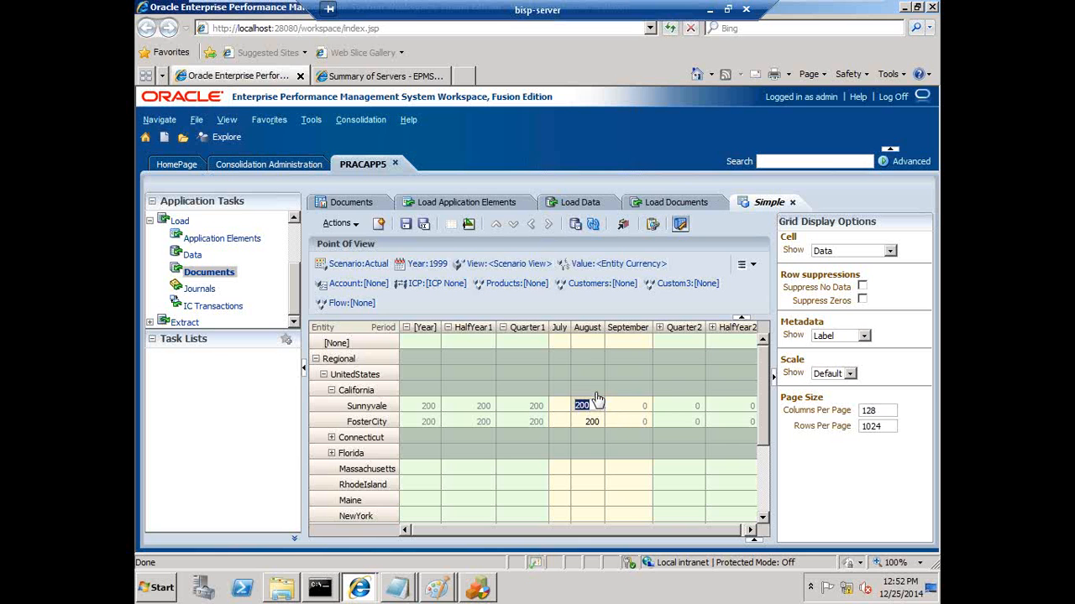
{"action": "left_click", "coordinate": [596, 394]}
{"action": "right_click", "coordinate": [596, 397]}
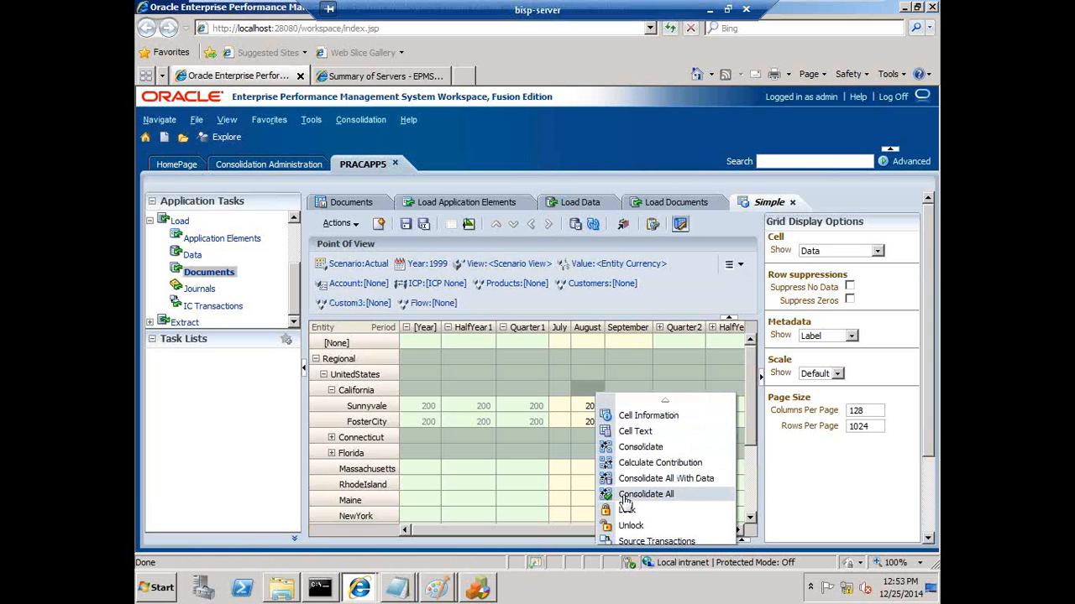
{"action": "left_click", "coordinate": [630, 451]}
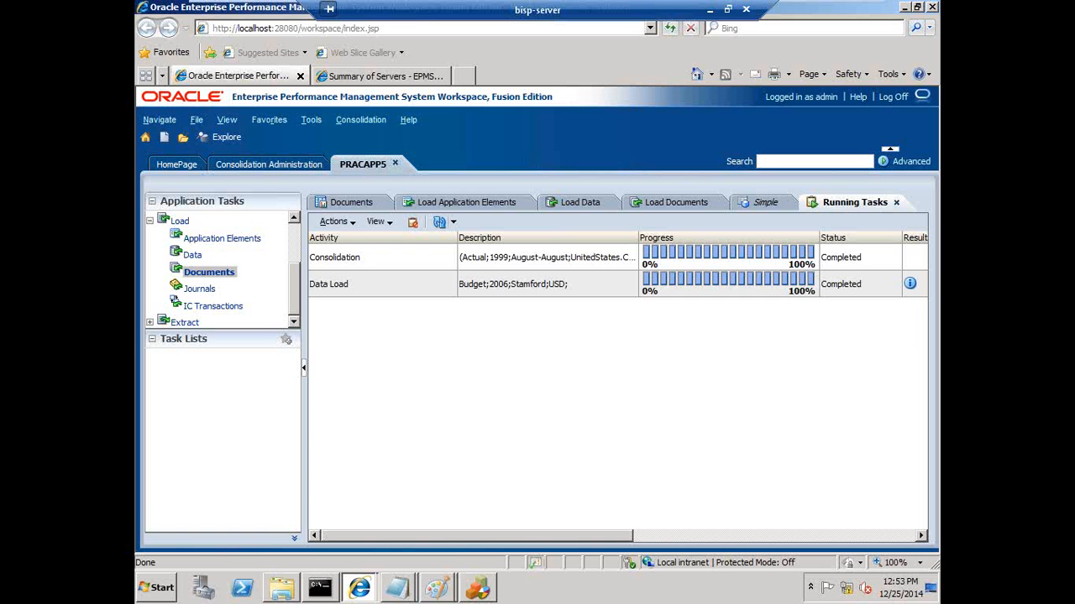
{"action": "left_click", "coordinate": [765, 203]}
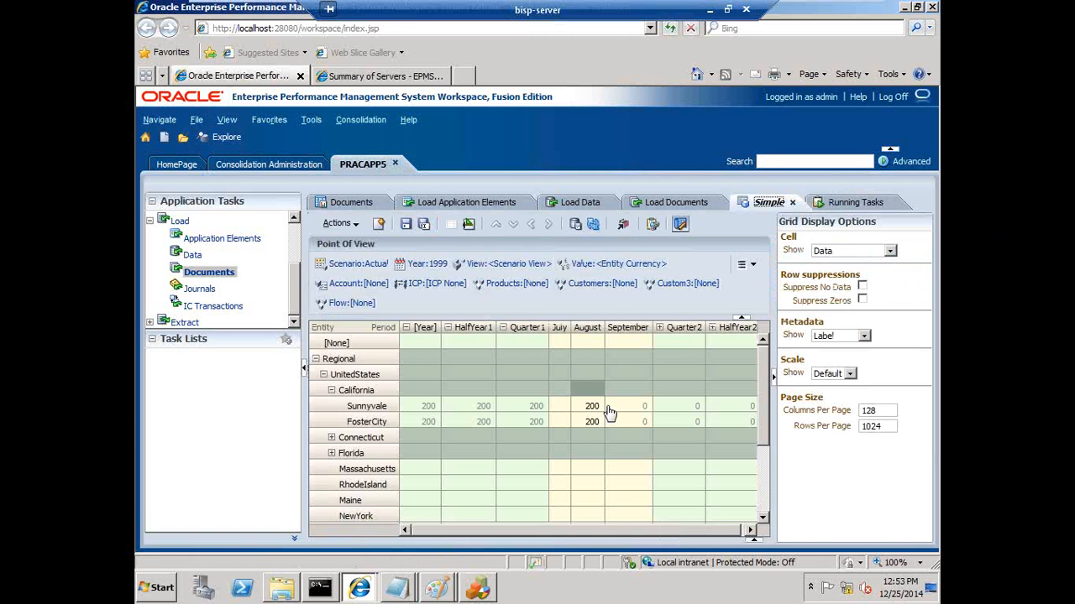
{"action": "left_click", "coordinate": [593, 224]}
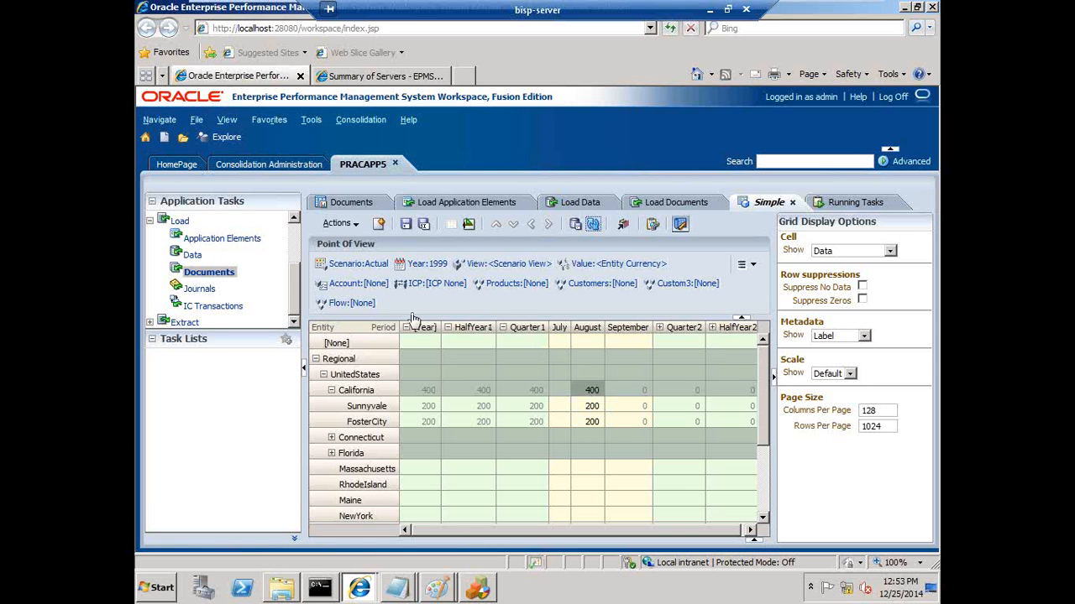
Bring up the AllData file in Notepad for reference, and open member selection for the Simple grid's Scenario.
{"action": "left_click", "coordinate": [399, 590]}
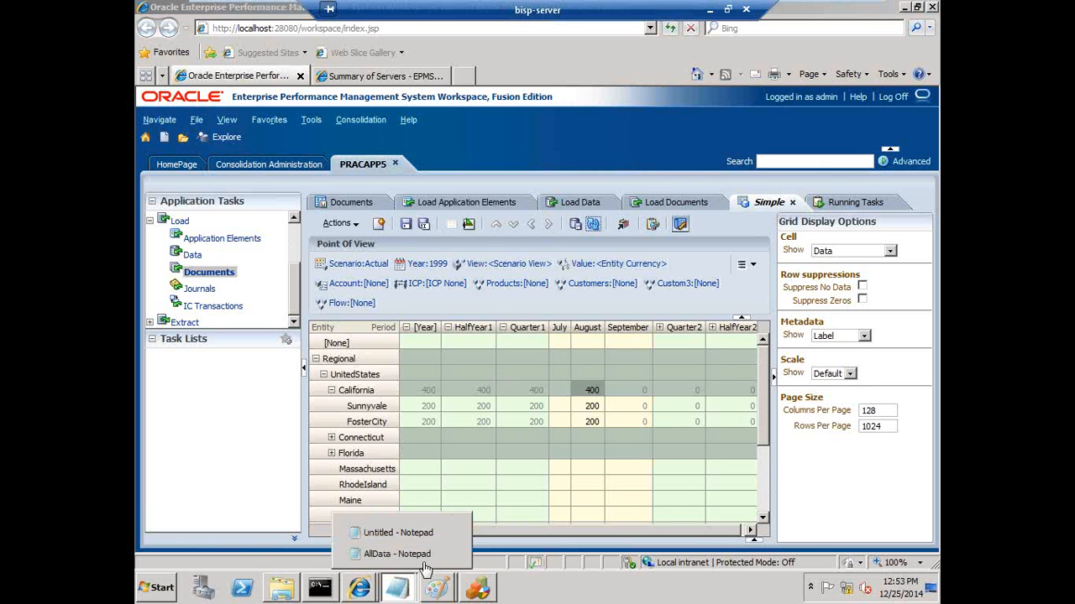
{"action": "left_click", "coordinate": [395, 554]}
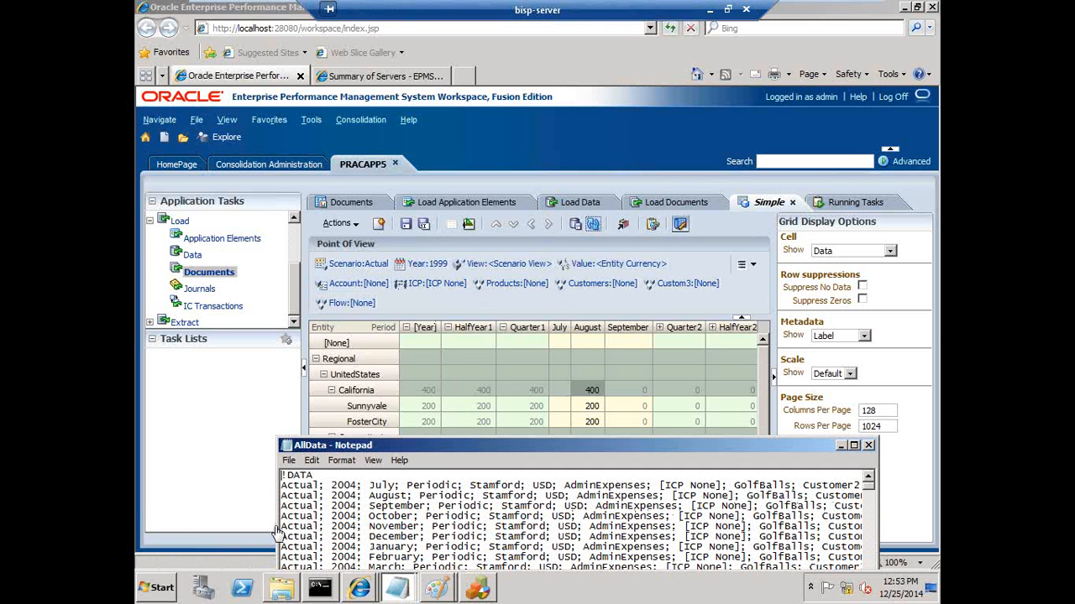
{"action": "left_click", "coordinate": [357, 273]}
{"action": "left_click", "coordinate": [356, 266]}
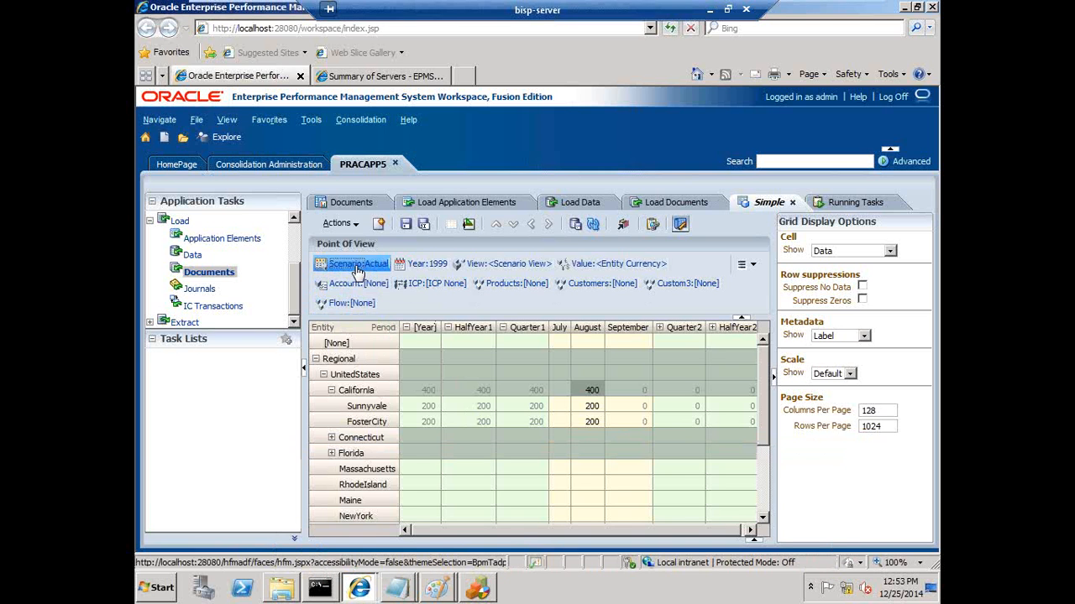
Switch to the Oracle Hyperion Financial Management client and show the Account metadata as a tree with NetProfit expanded.
{"action": "left_click", "coordinate": [479, 591]}
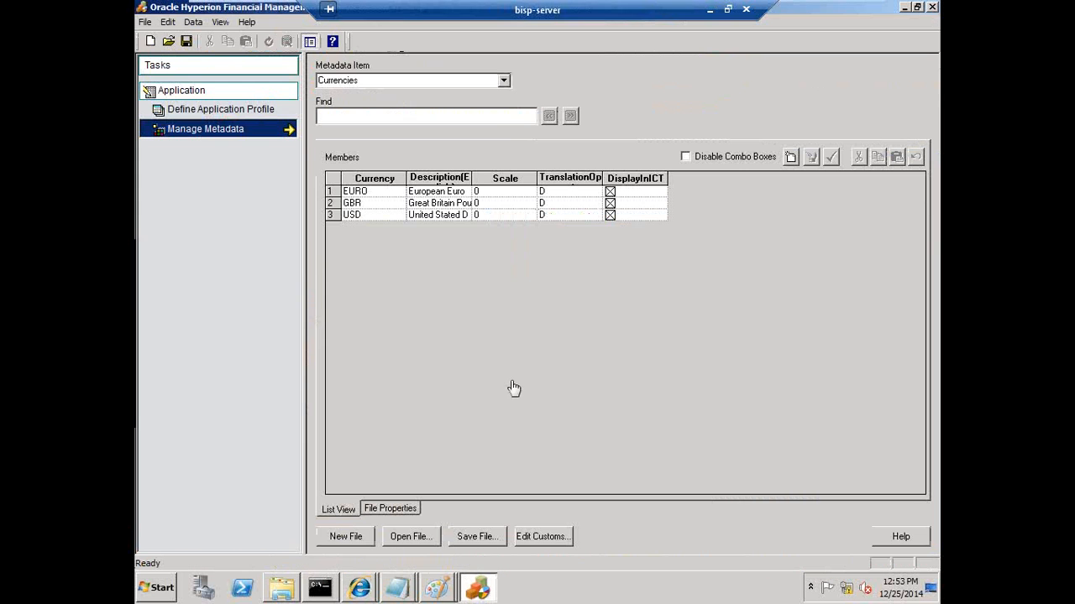
{"action": "left_click", "coordinate": [504, 81]}
{"action": "scroll", "coordinate": [395, 137], "scroll_direction": "up", "scroll_amount": 2}
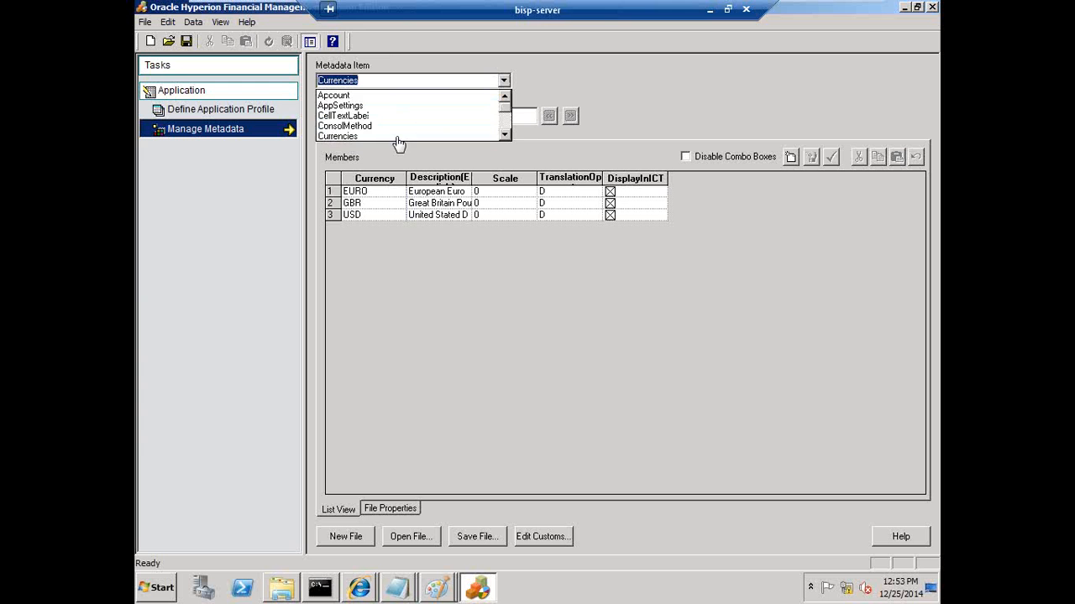
{"action": "left_click", "coordinate": [368, 97]}
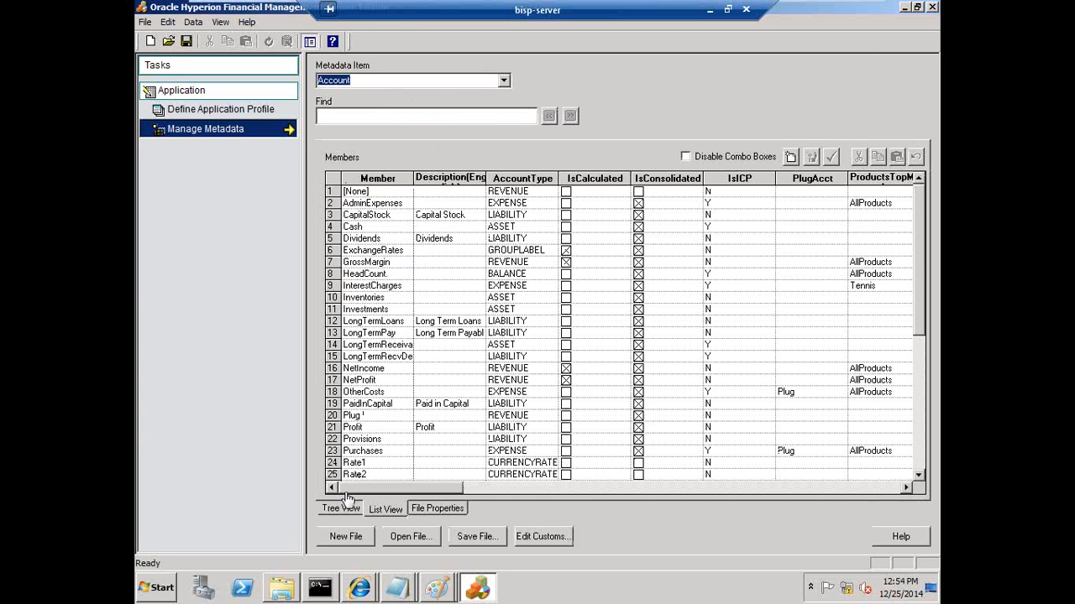
{"action": "left_click", "coordinate": [348, 509]}
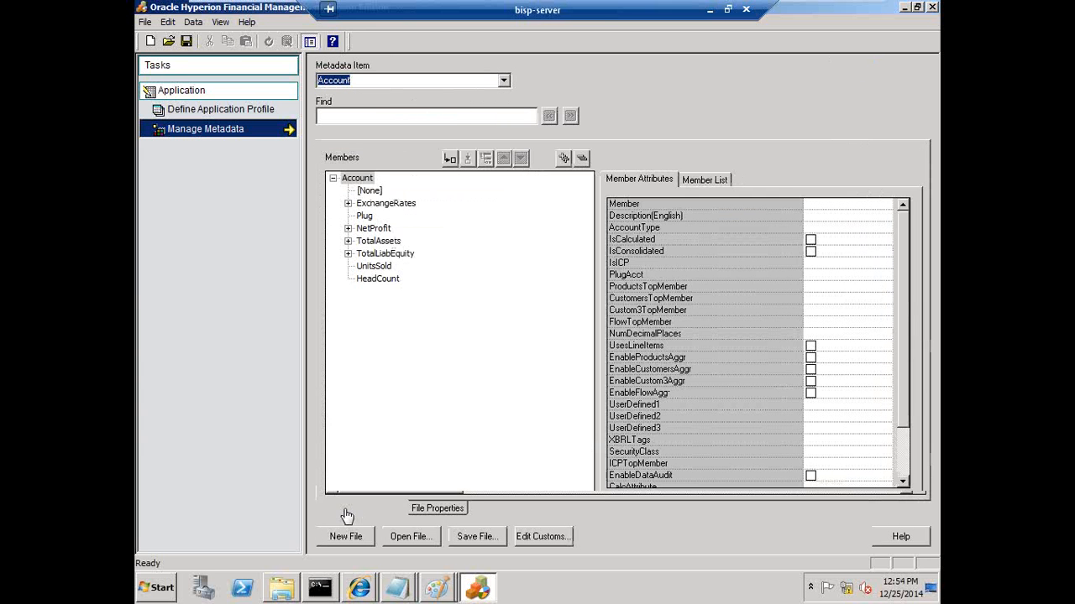
{"action": "left_click", "coordinate": [347, 228]}
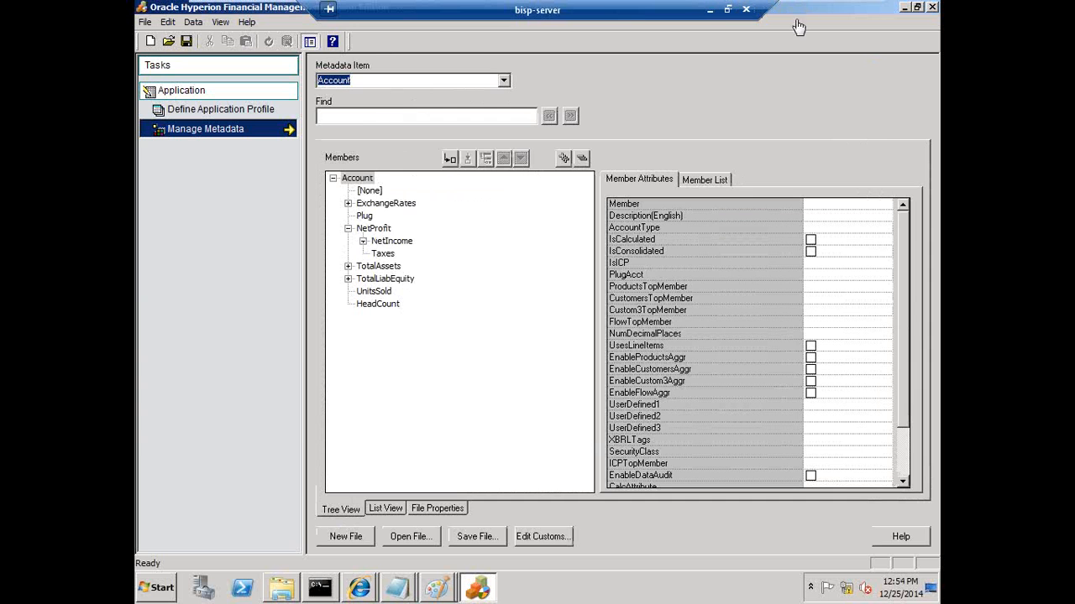
Restore the metadata client to a smaller window, move it aside, and list the Account dimension in Member Selection.
{"action": "left_click", "coordinate": [917, 7]}
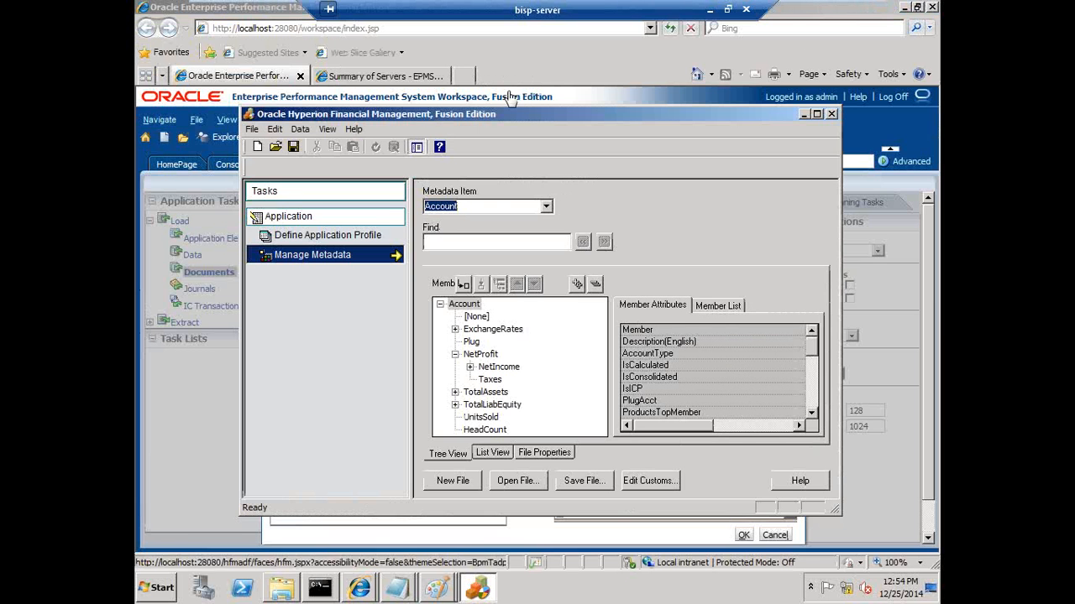
{"action": "left_click_drag", "start_coordinate": [346, 120], "coordinate": [739, 118]}
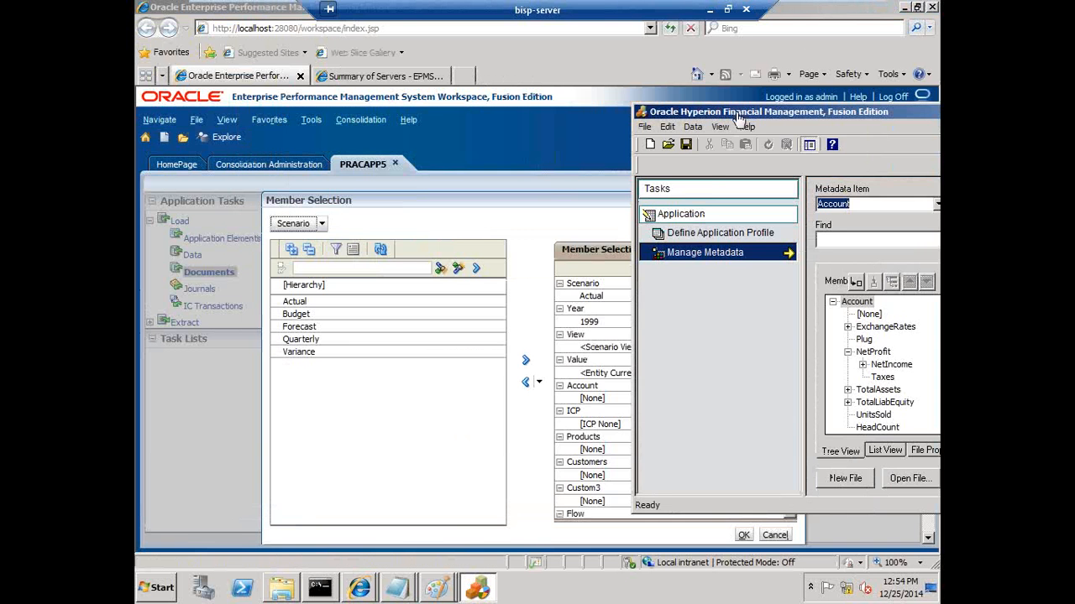
{"action": "left_click", "coordinate": [323, 227]}
{"action": "left_click", "coordinate": [323, 227]}
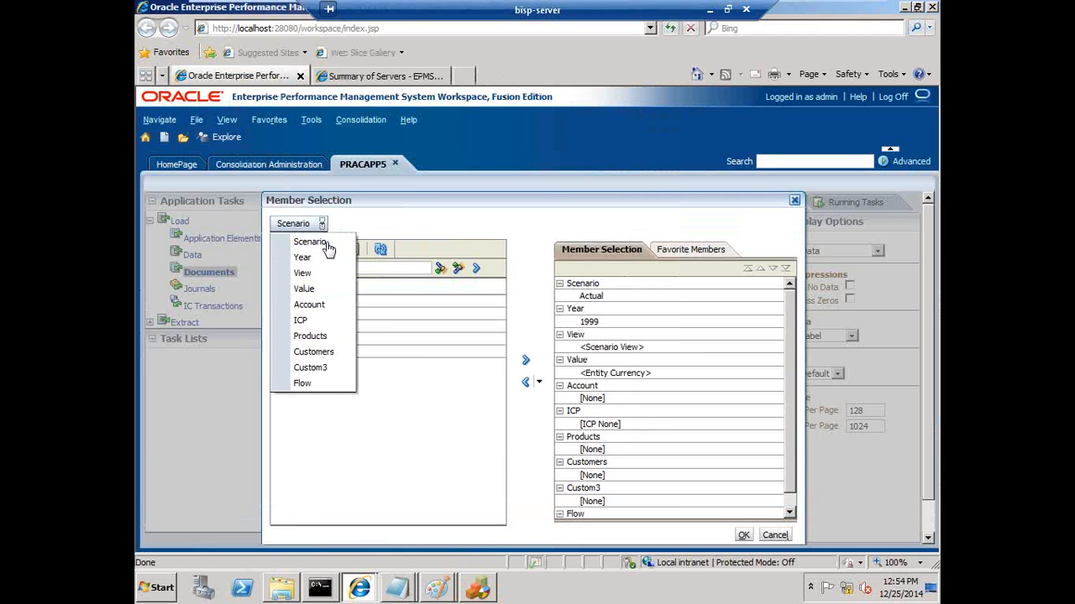
{"action": "left_click", "coordinate": [316, 307]}
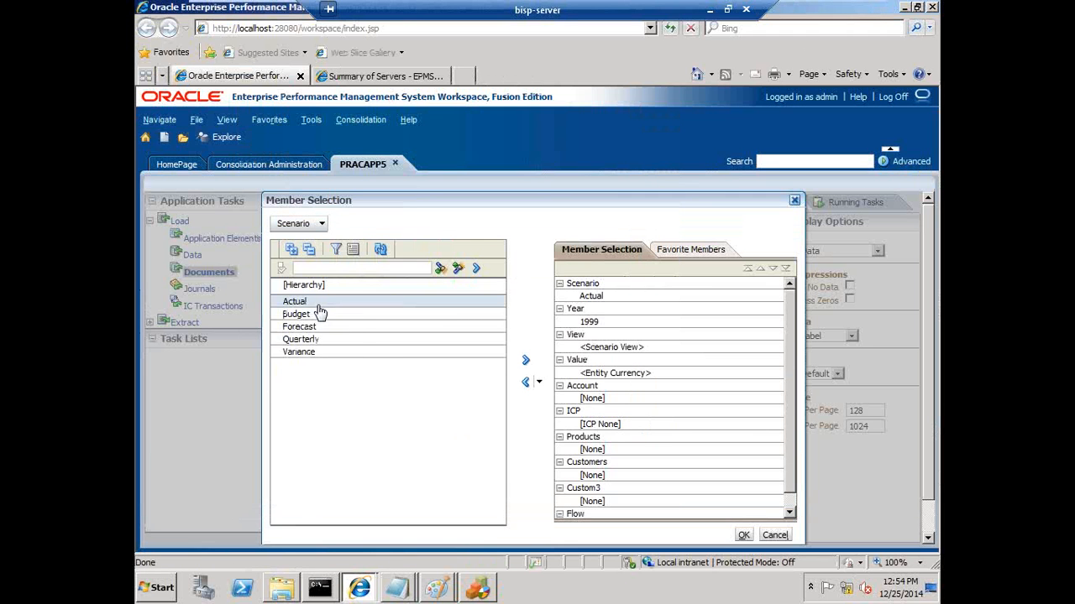
Expand NetProfit and NetIncome so the Account hierarchy can be compared between Member Selection and the metadata client.
{"action": "key", "text": "alt+Tab"}
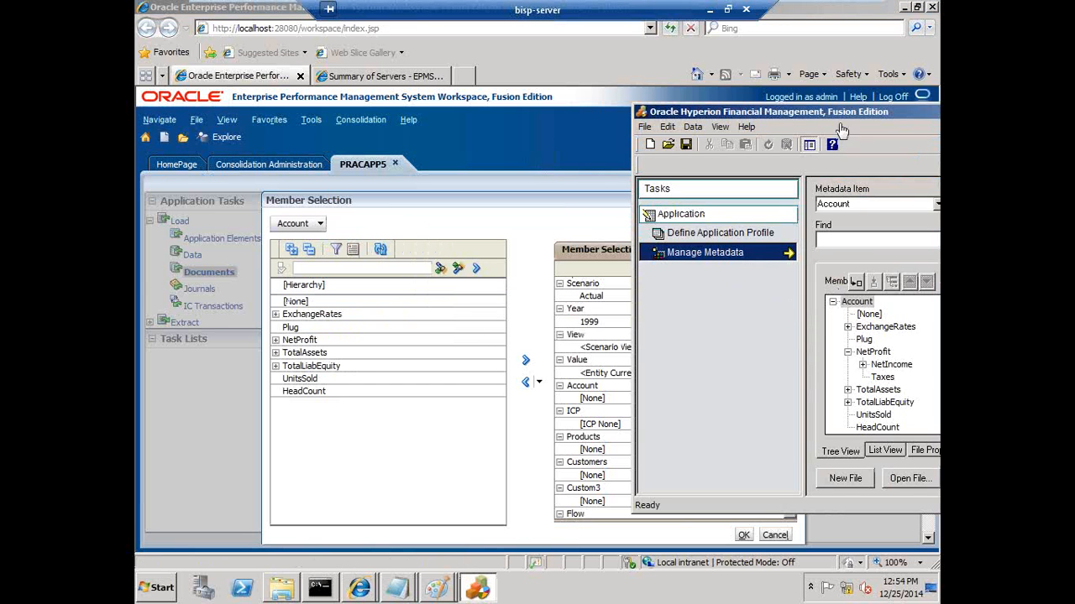
{"action": "left_click_drag", "start_coordinate": [840, 121], "coordinate": [764, 122]}
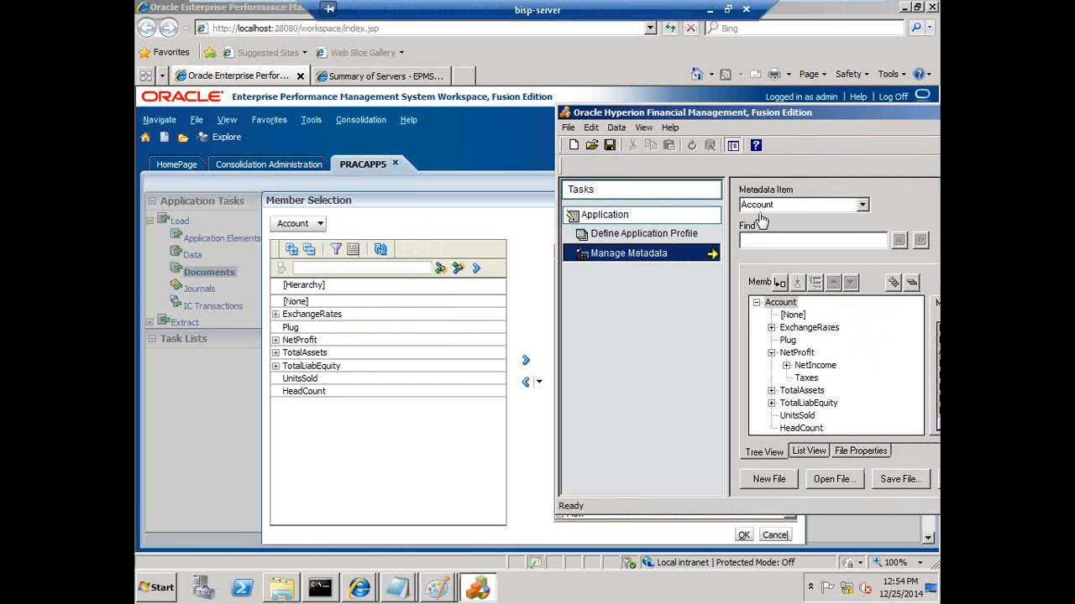
{"action": "left_click", "coordinate": [785, 367]}
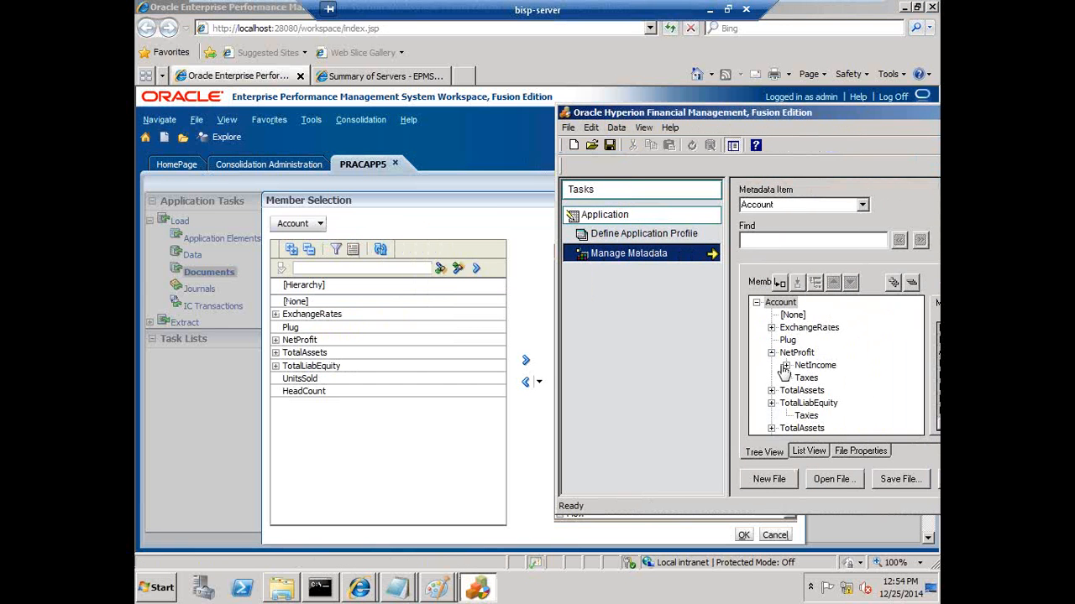
{"action": "left_click", "coordinate": [278, 342]}
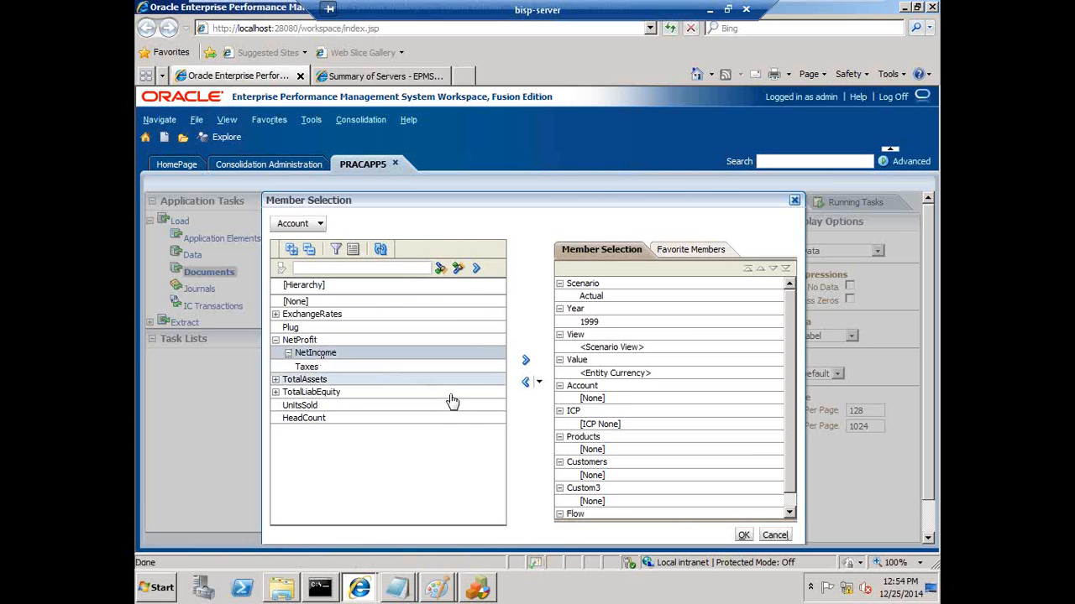
{"action": "key", "text": "alt+Tab"}
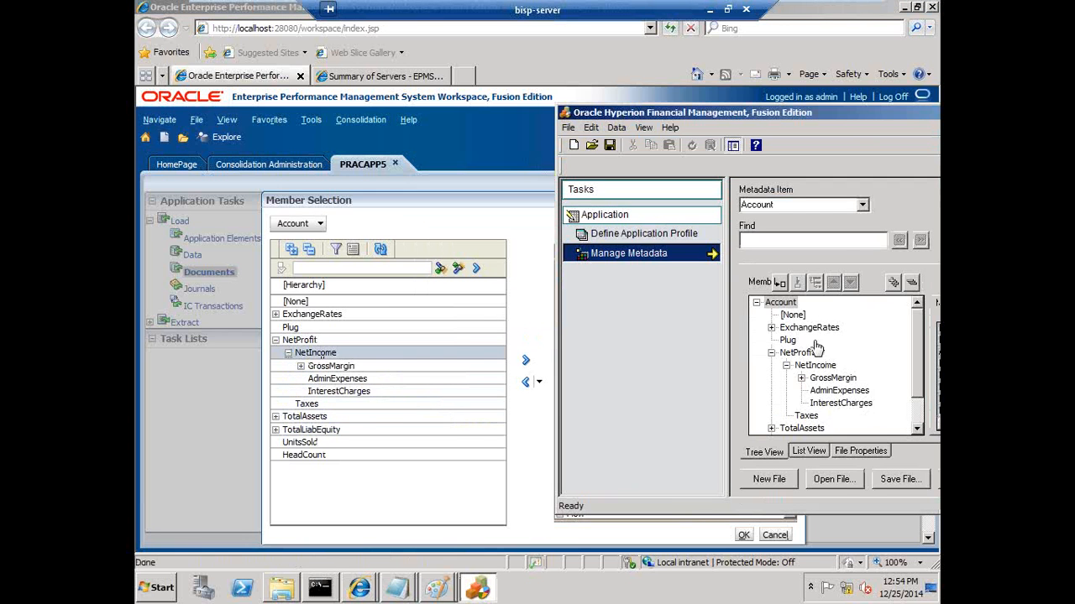
Show the Entity metadata hierarchy in the metadata client instead of Account.
{"action": "left_click", "coordinate": [860, 206]}
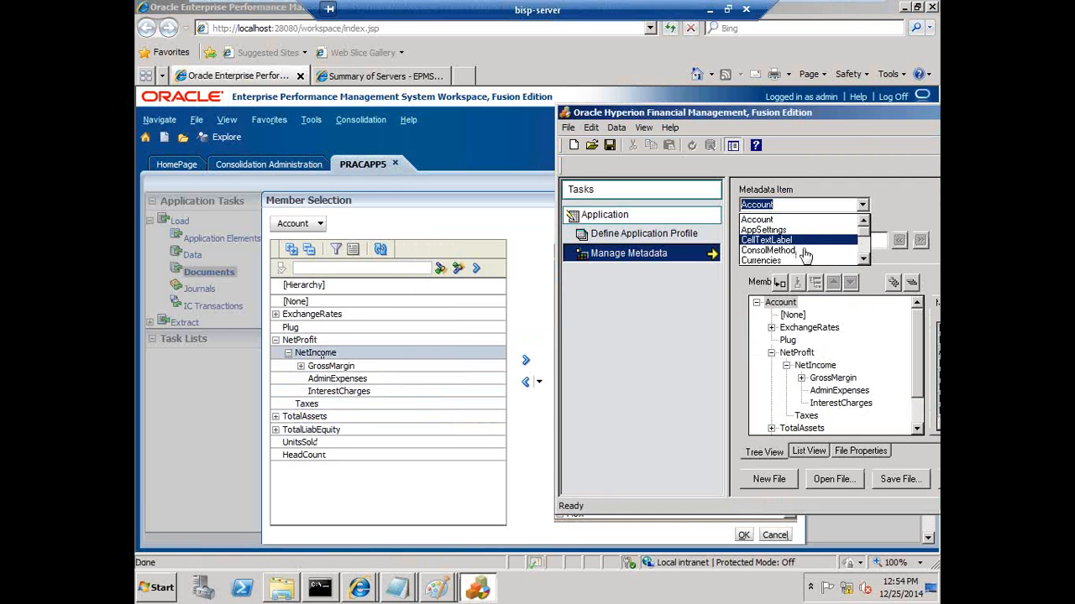
{"action": "scroll", "coordinate": [796, 264], "scroll_direction": "down", "scroll_amount": 1}
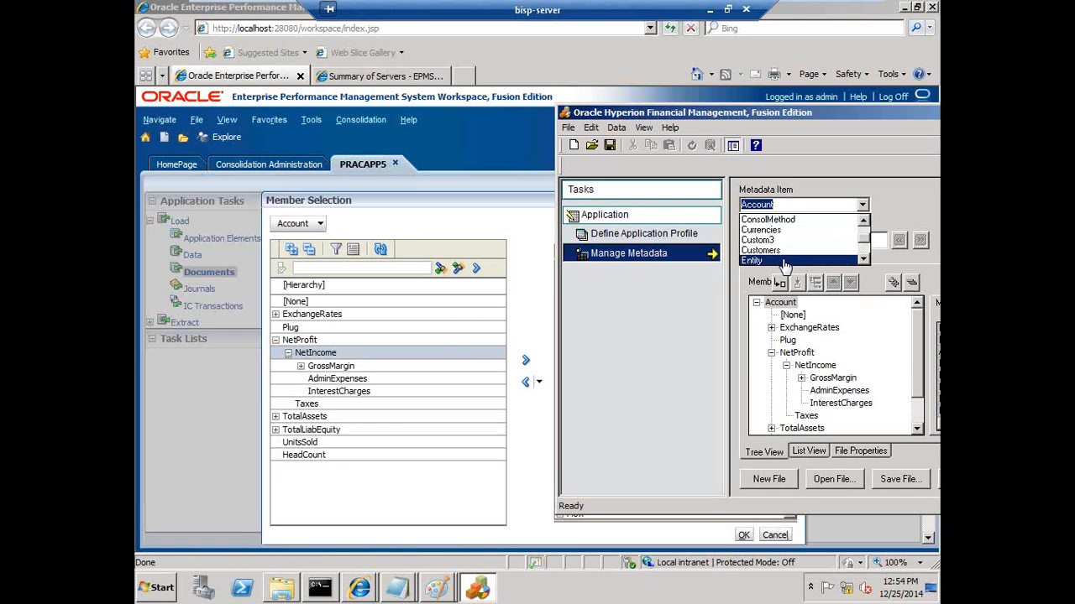
{"action": "left_click", "coordinate": [783, 261]}
List the Products dimension in Member Selection and show the Products metadata in the metadata client for comparison.
{"action": "left_click", "coordinate": [312, 223]}
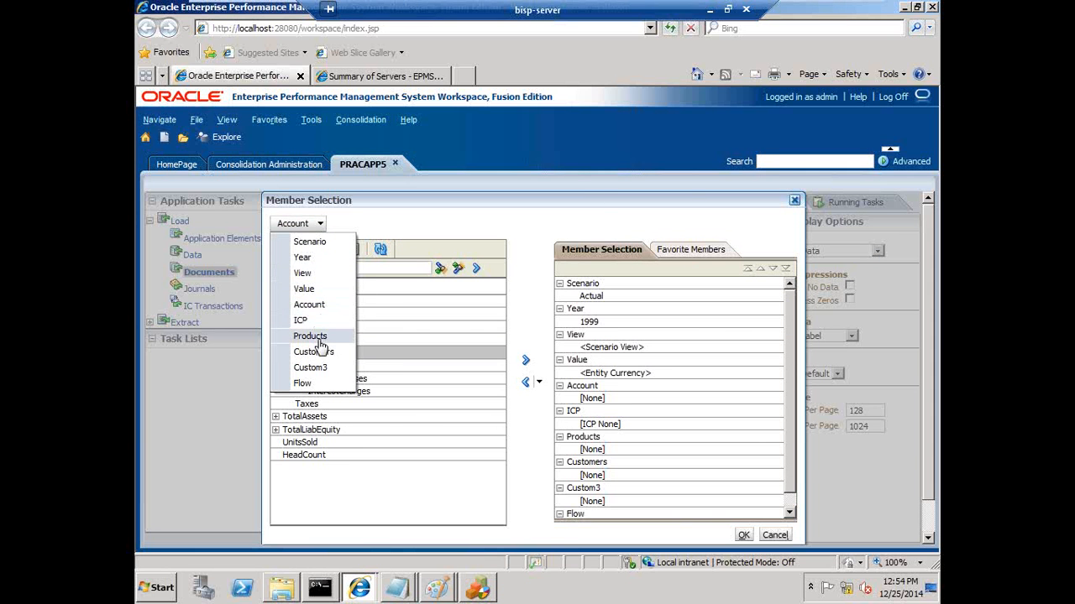
{"action": "key", "text": "alt+Tab"}
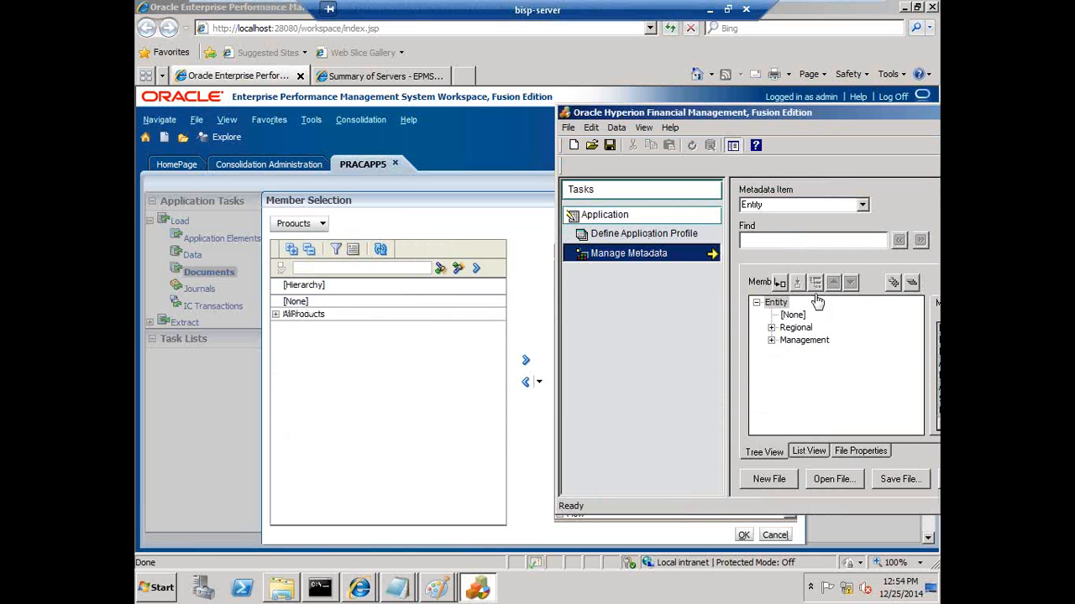
{"action": "left_click", "coordinate": [862, 206]}
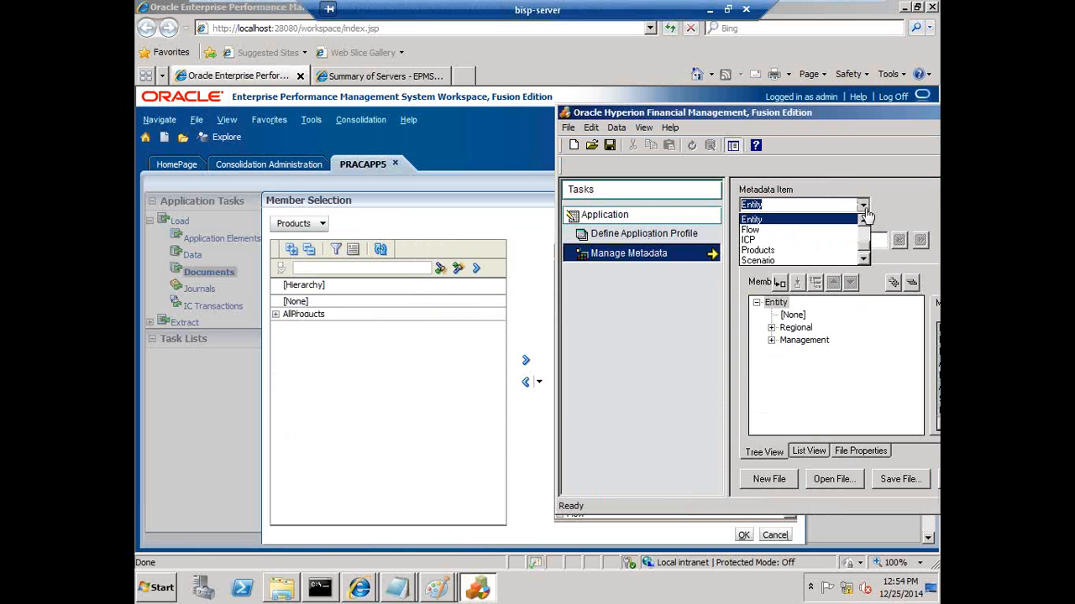
{"action": "left_click", "coordinate": [797, 250]}
Expand AllProducts and Golf in both the metadata client and Member Selection to compare the product members.
{"action": "left_click", "coordinate": [772, 328]}
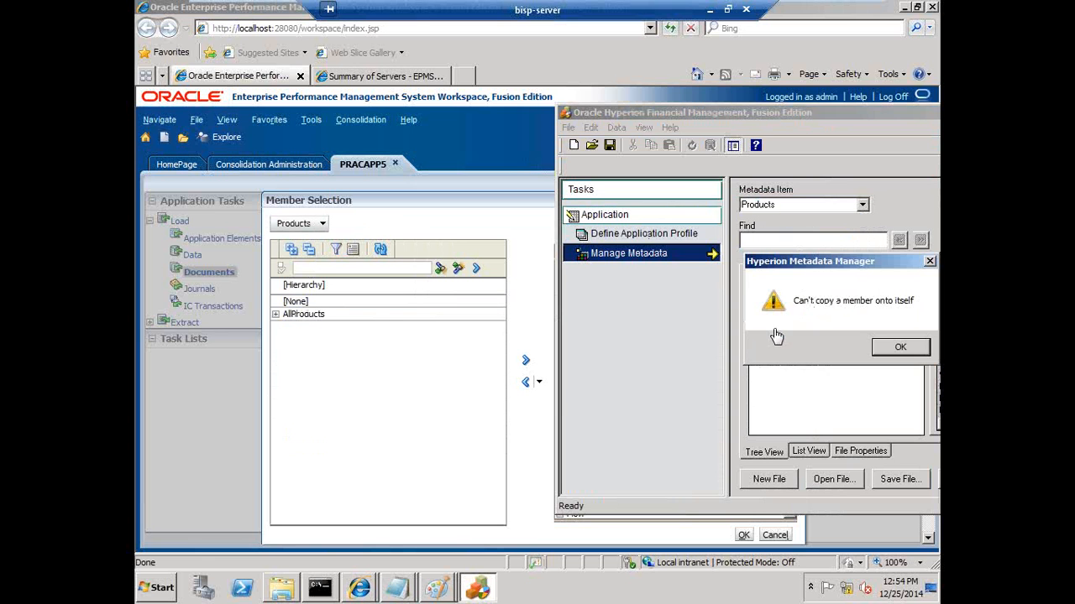
{"action": "left_click", "coordinate": [893, 351]}
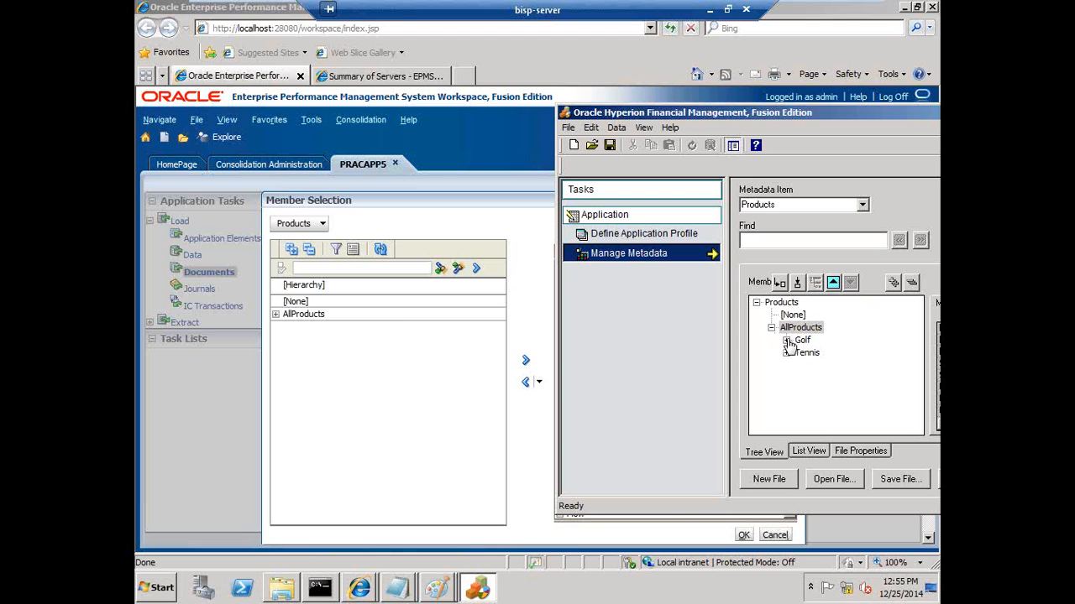
{"action": "left_click", "coordinate": [787, 341]}
{"action": "left_click", "coordinate": [277, 313]}
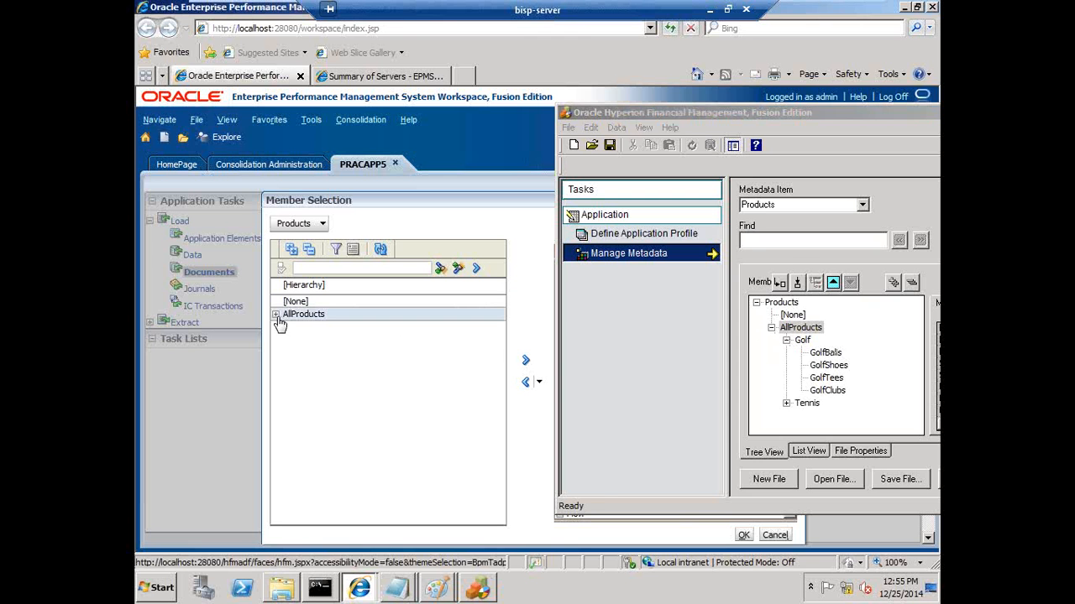
{"action": "left_click", "coordinate": [288, 327]}
Move the metadata client aside and place the AllData file in Notepad below the Member Selection lists for reference.
{"action": "key", "text": "alt+Tab"}
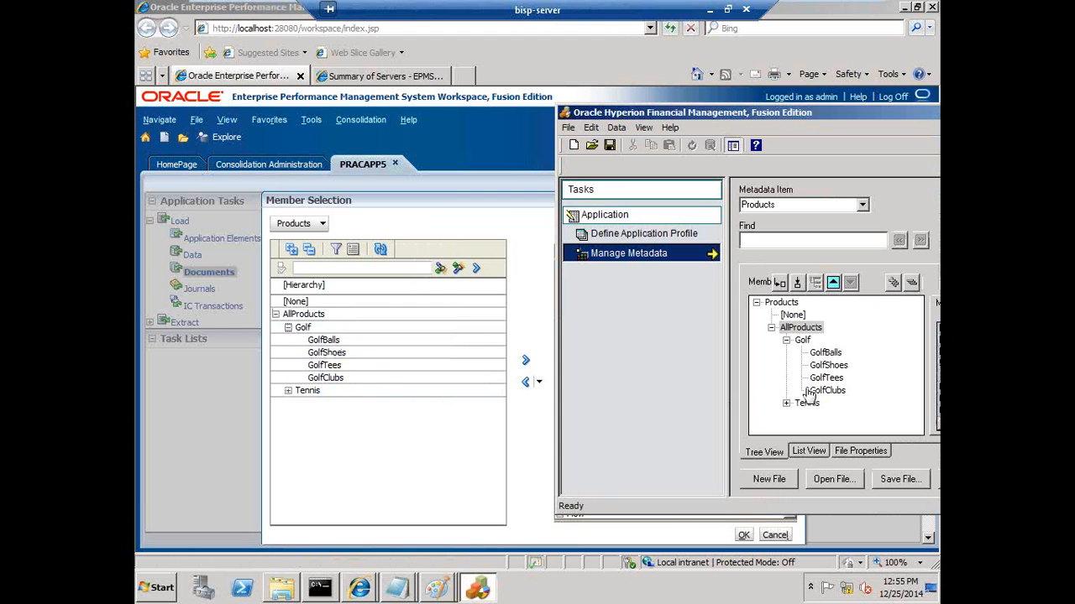
{"action": "left_click_drag", "start_coordinate": [876, 121], "coordinate": [532, 197]}
{"action": "left_click", "coordinate": [642, 174]}
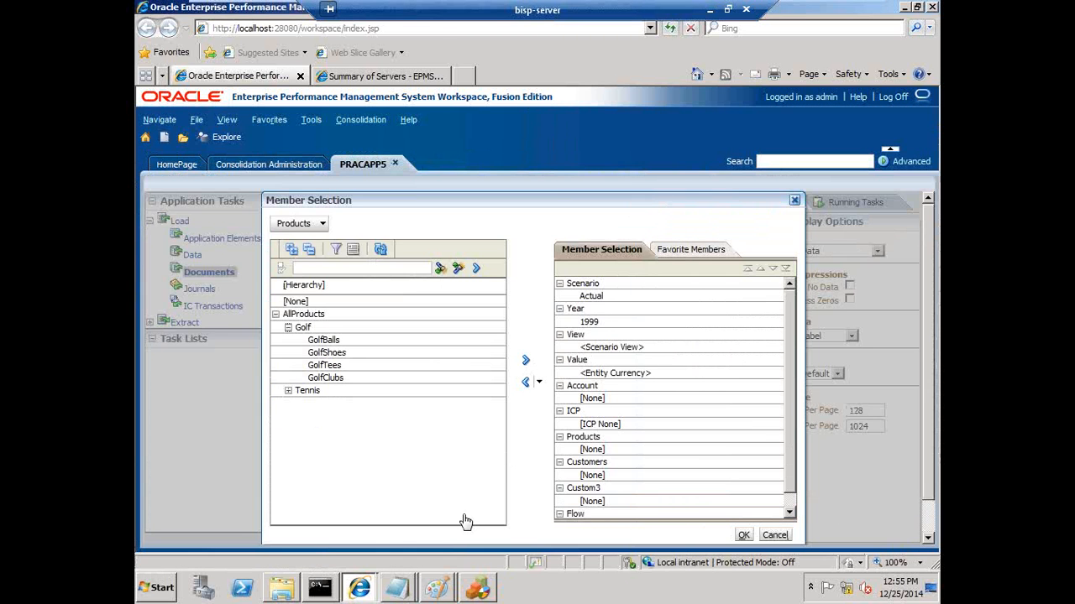
{"action": "left_click", "coordinate": [402, 590]}
{"action": "left_click", "coordinate": [424, 556]}
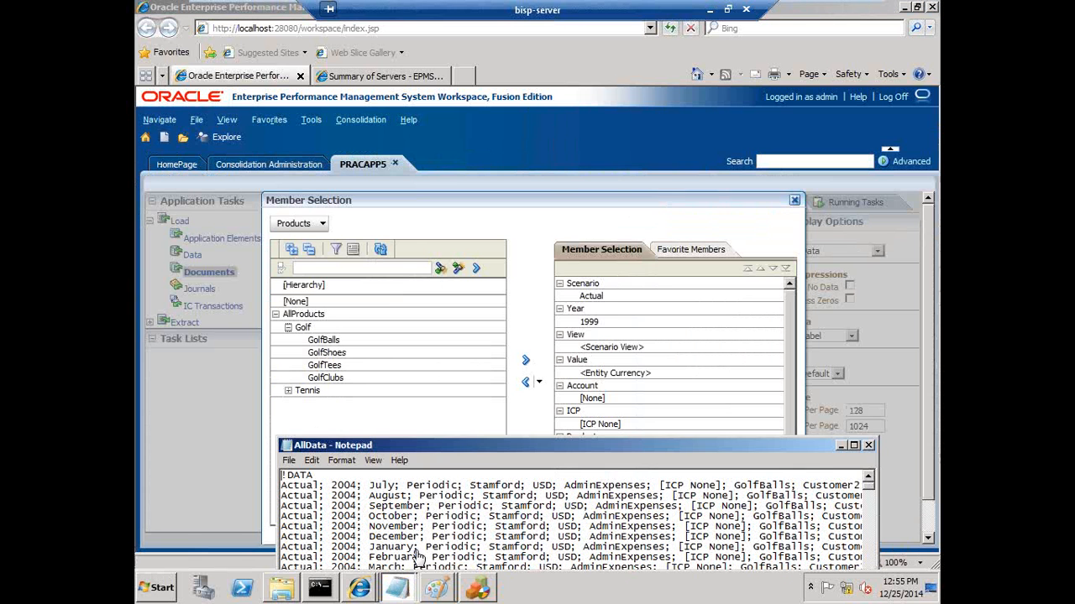
{"action": "left_click_drag", "start_coordinate": [492, 452], "coordinate": [412, 396]}
Check the Scenario members against the AllData records and set the Year member to 2004.
{"action": "left_click", "coordinate": [321, 225]}
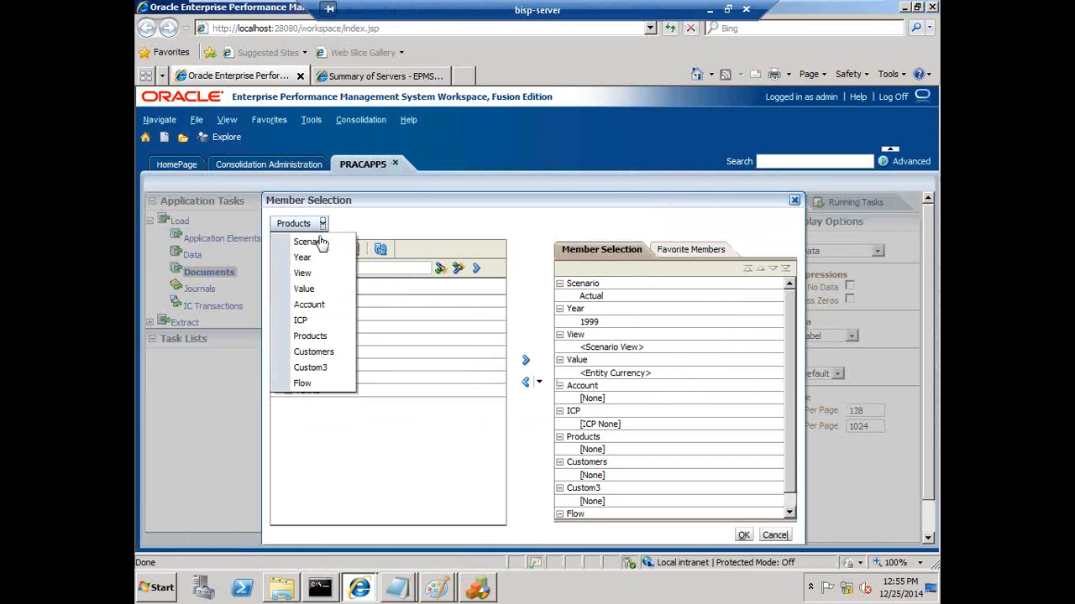
{"action": "left_click", "coordinate": [316, 243]}
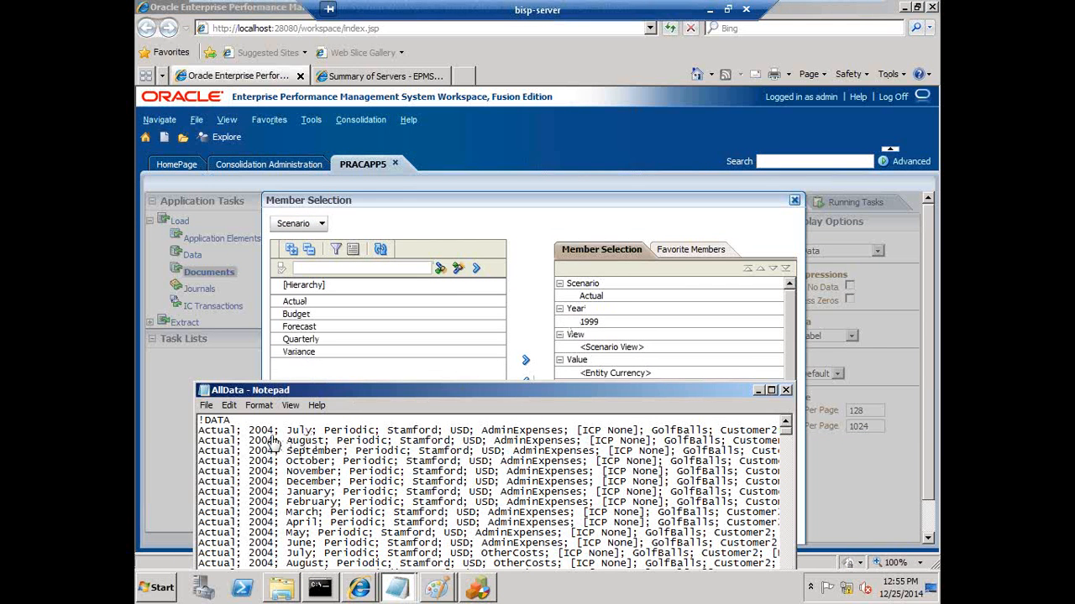
{"action": "left_click", "coordinate": [309, 225]}
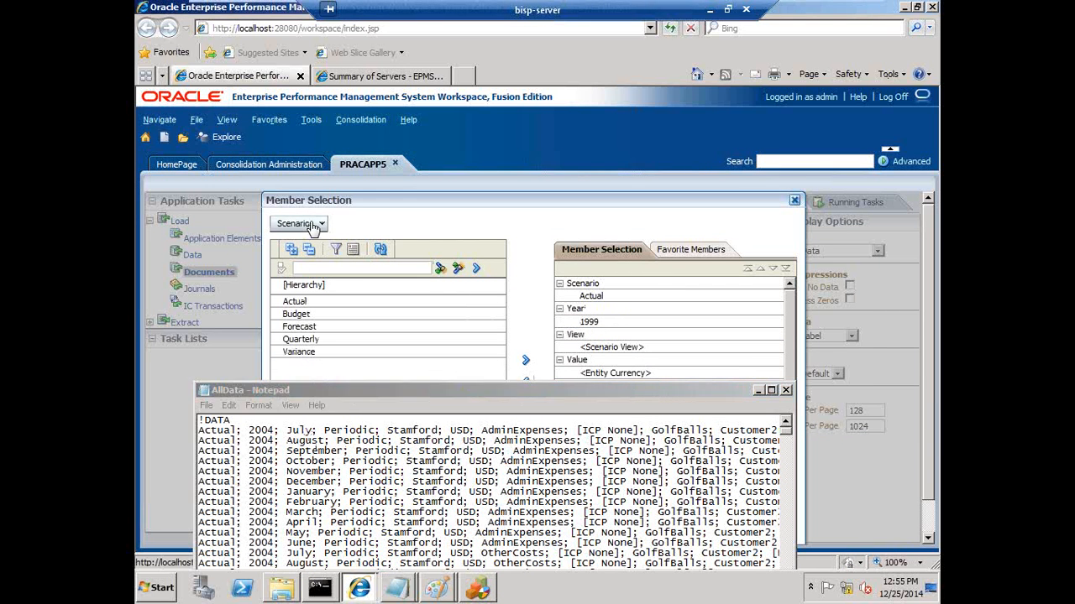
{"action": "left_click", "coordinate": [312, 259]}
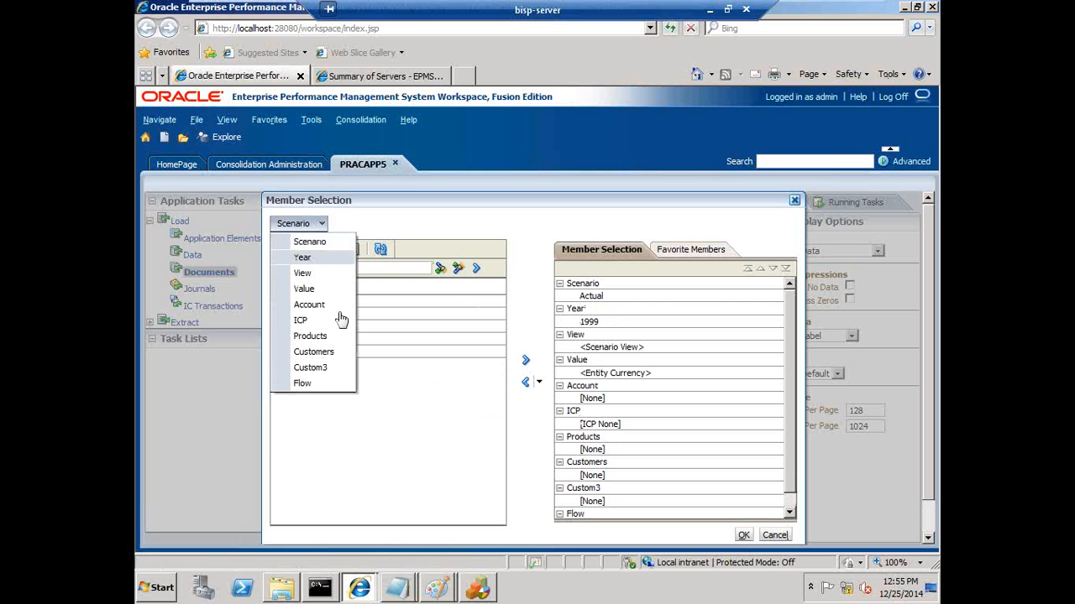
{"action": "left_click", "coordinate": [590, 323]}
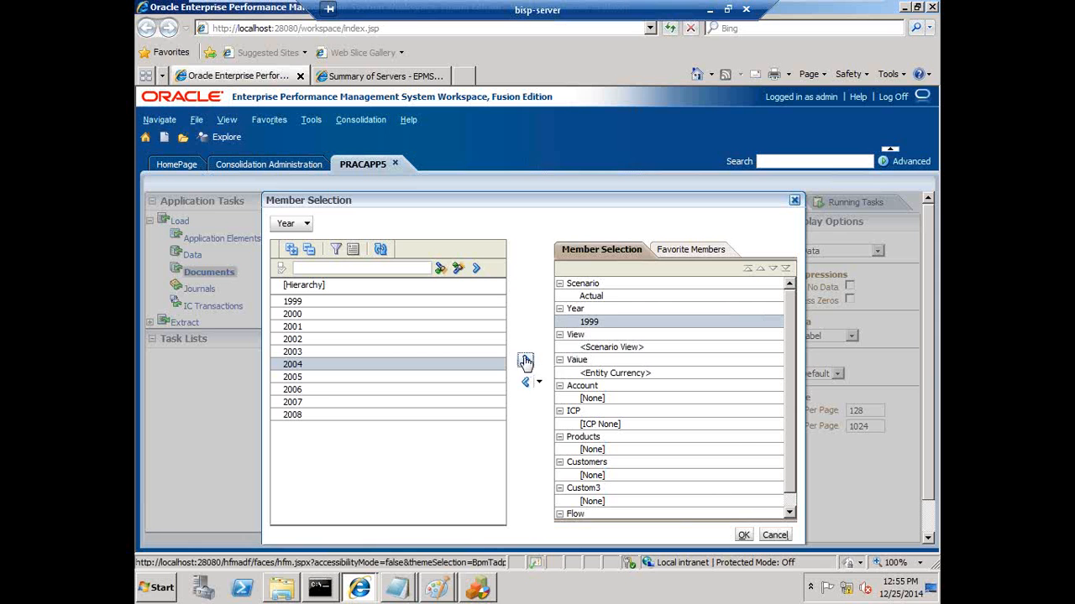
{"action": "left_click", "coordinate": [525, 361]}
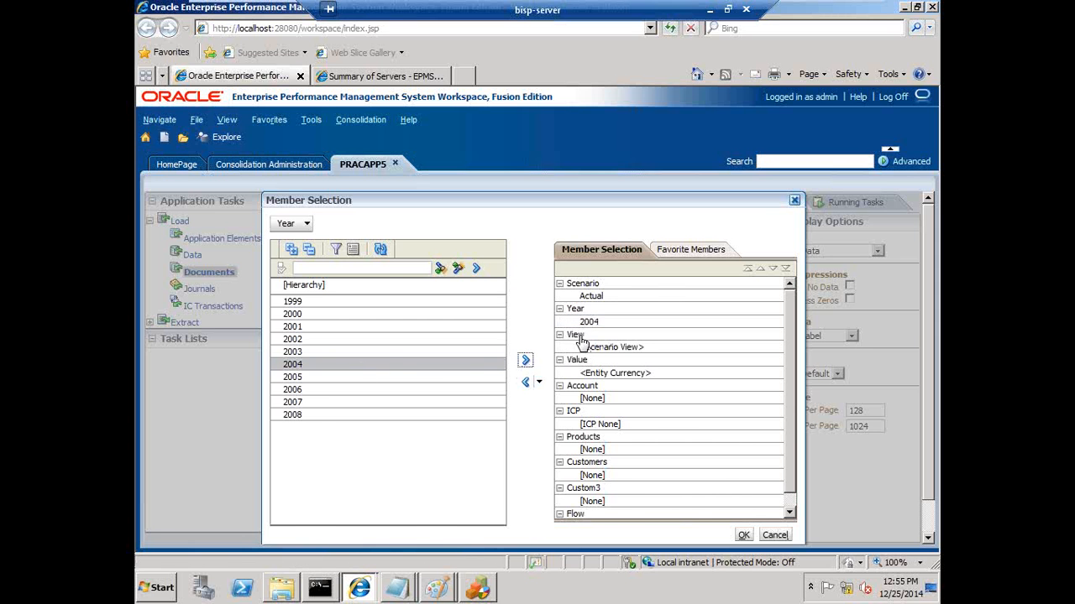
Highlight July in the first AllData record and look through the selected dimensions for a matching period entry.
{"action": "key", "text": "alt+Tab"}
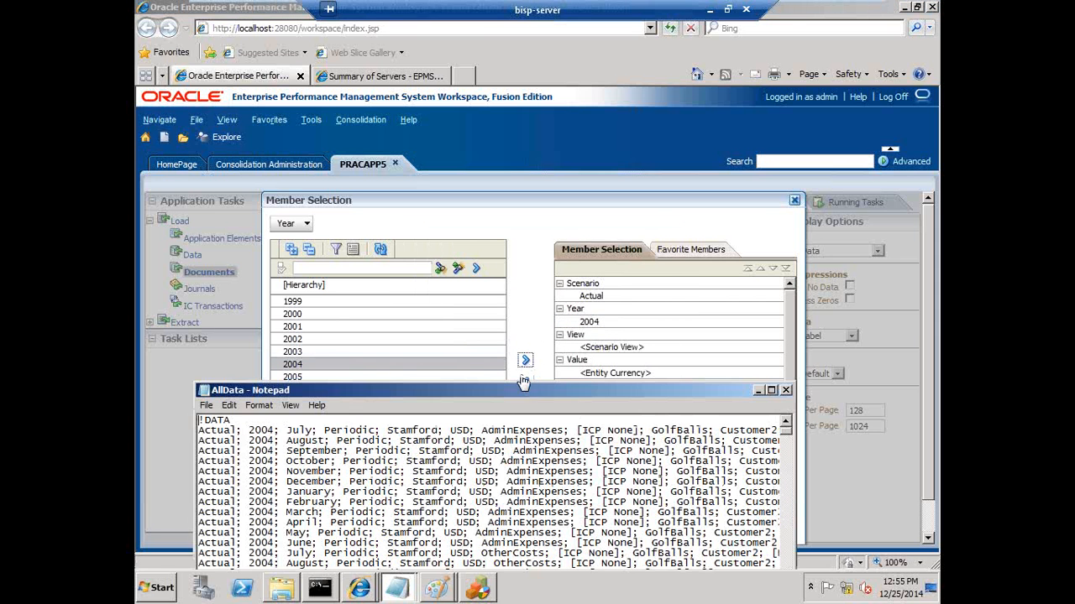
{"action": "double_click", "coordinate": [298, 431]}
{"action": "left_click", "coordinate": [615, 370]}
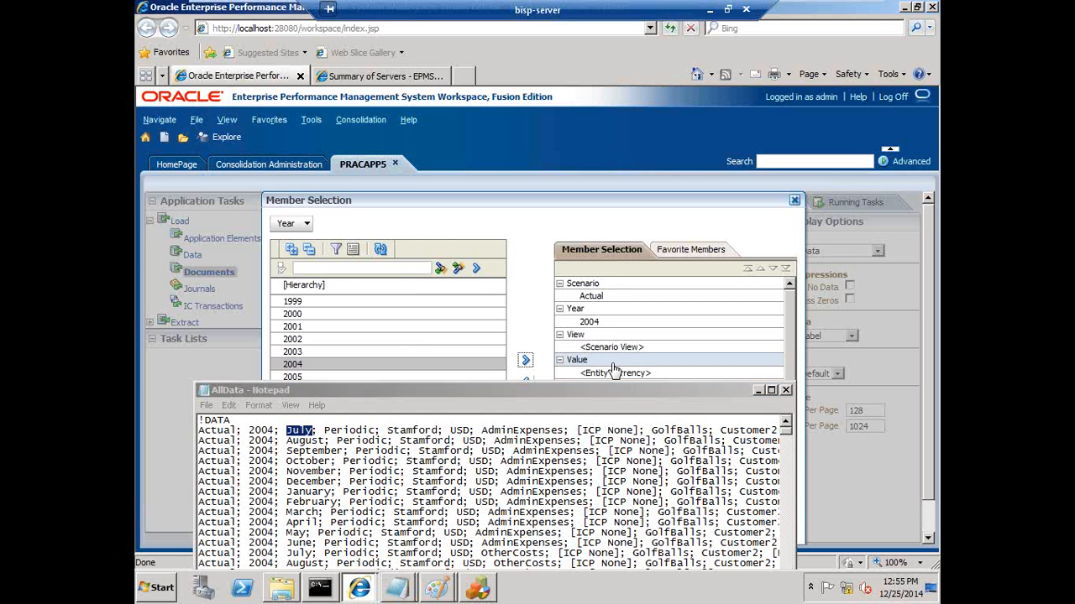
{"action": "scroll", "coordinate": [616, 424], "scroll_direction": "down", "scroll_amount": 1}
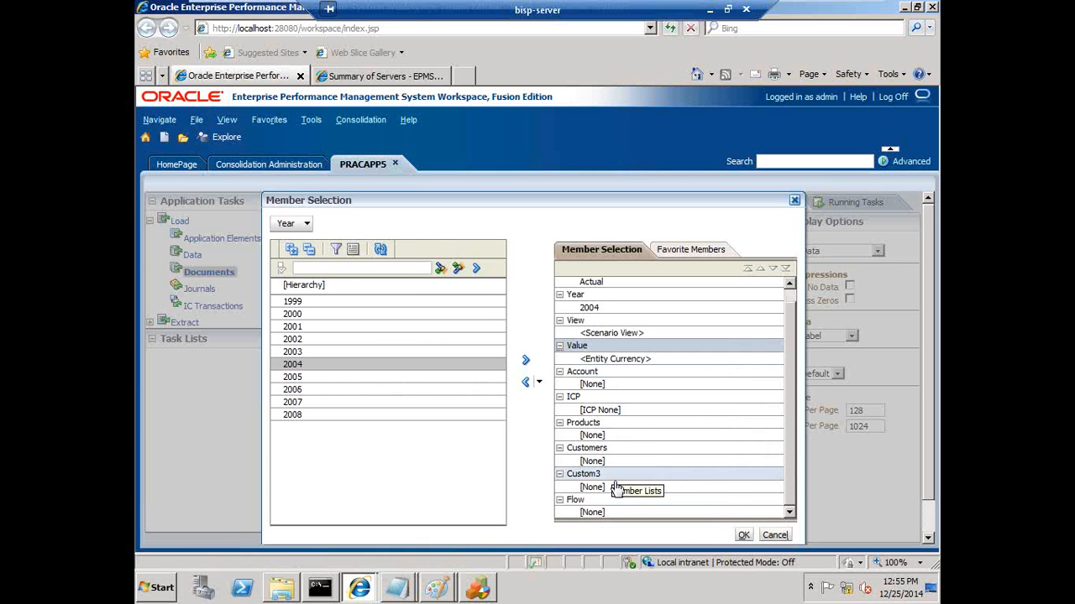
{"action": "scroll", "coordinate": [615, 489], "scroll_direction": "up", "scroll_amount": 1}
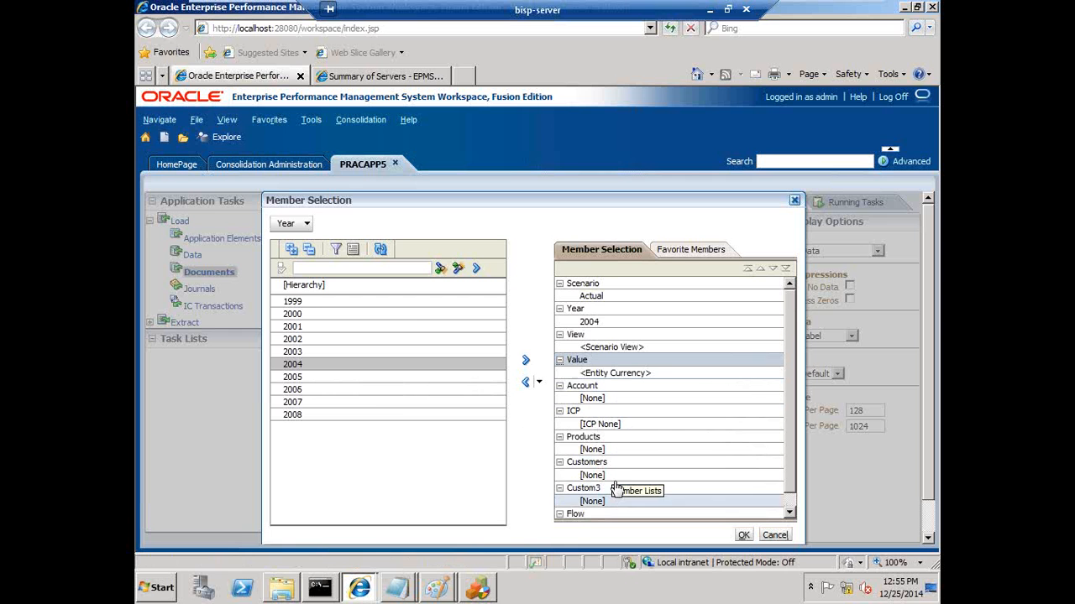
Highlight Periodic in the first AllData record and set the View member to Periodic.
{"action": "left_click", "coordinate": [302, 229]}
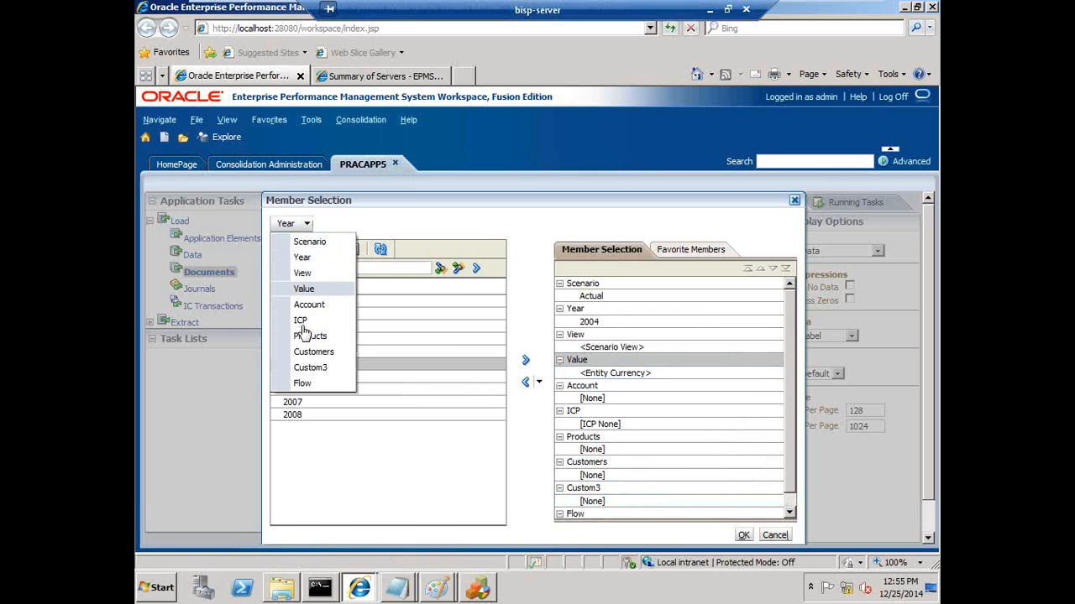
{"action": "key", "text": "alt+Tab"}
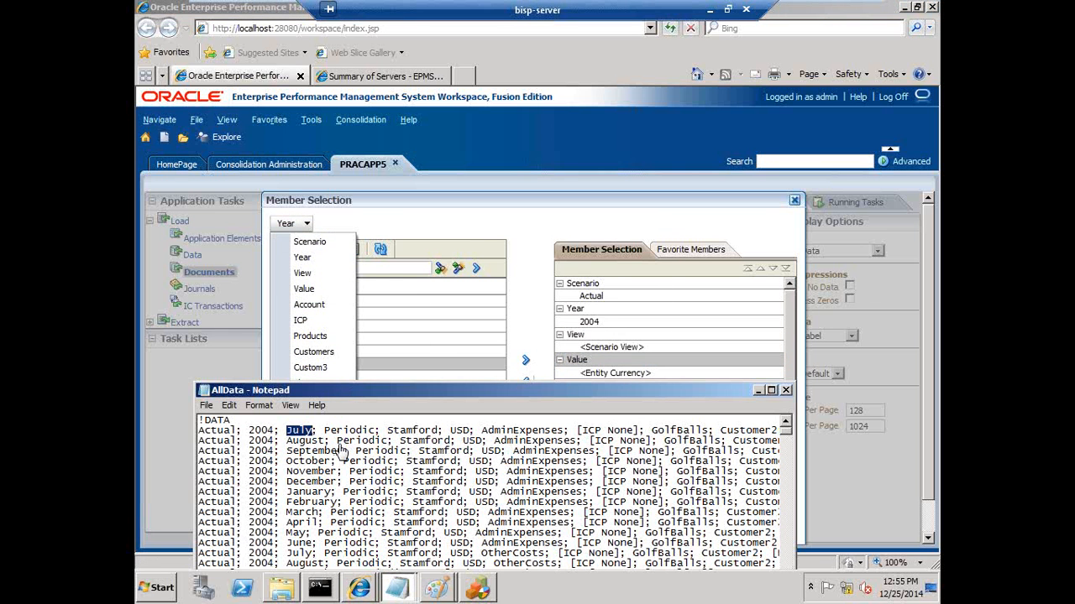
{"action": "left_click_drag", "start_coordinate": [324, 430], "coordinate": [379, 434]}
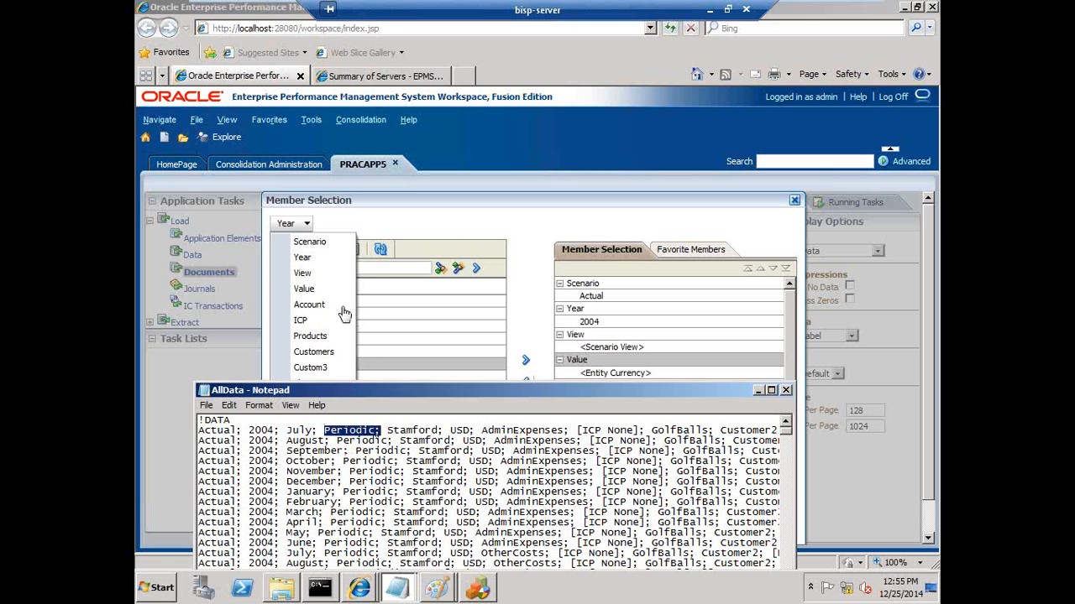
{"action": "left_click", "coordinate": [313, 276]}
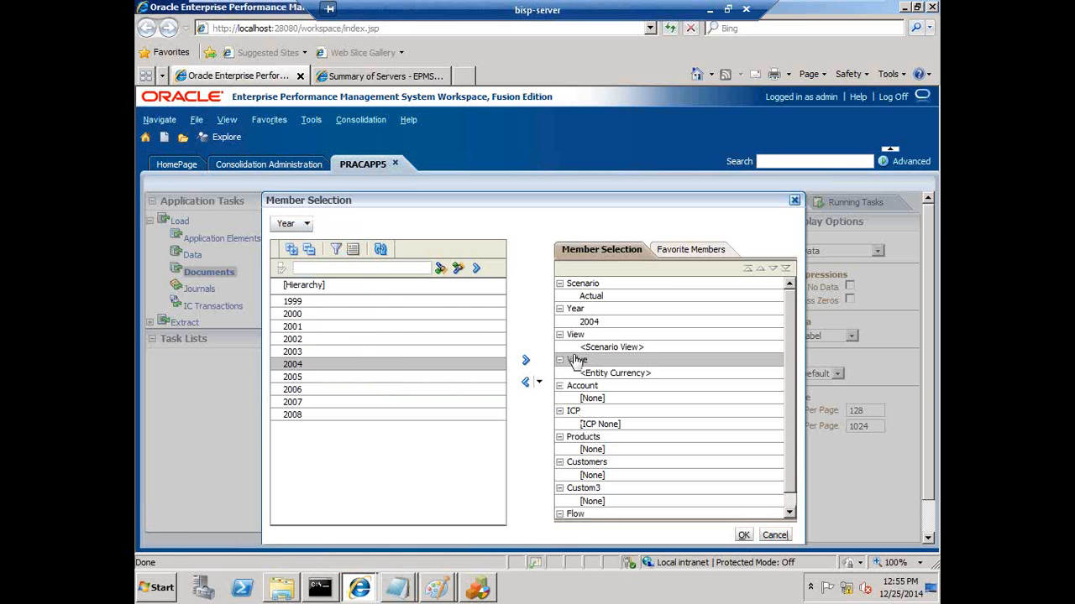
{"action": "left_click", "coordinate": [414, 319]}
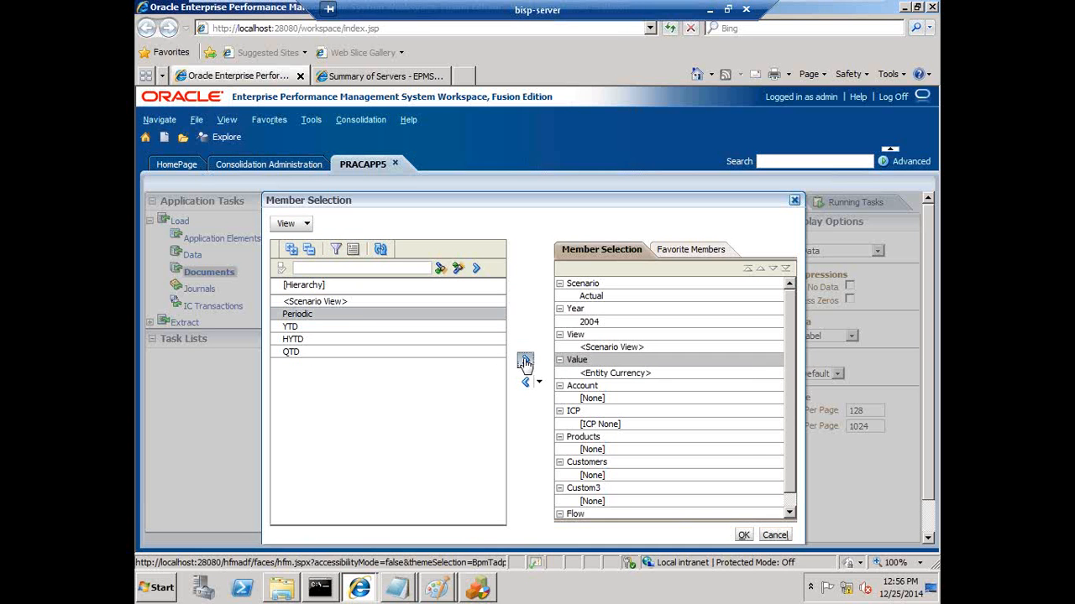
Highlight Stamford in the first AllData record and check the Member Selection dimensions for its entity.
{"action": "key", "text": "alt+Tab"}
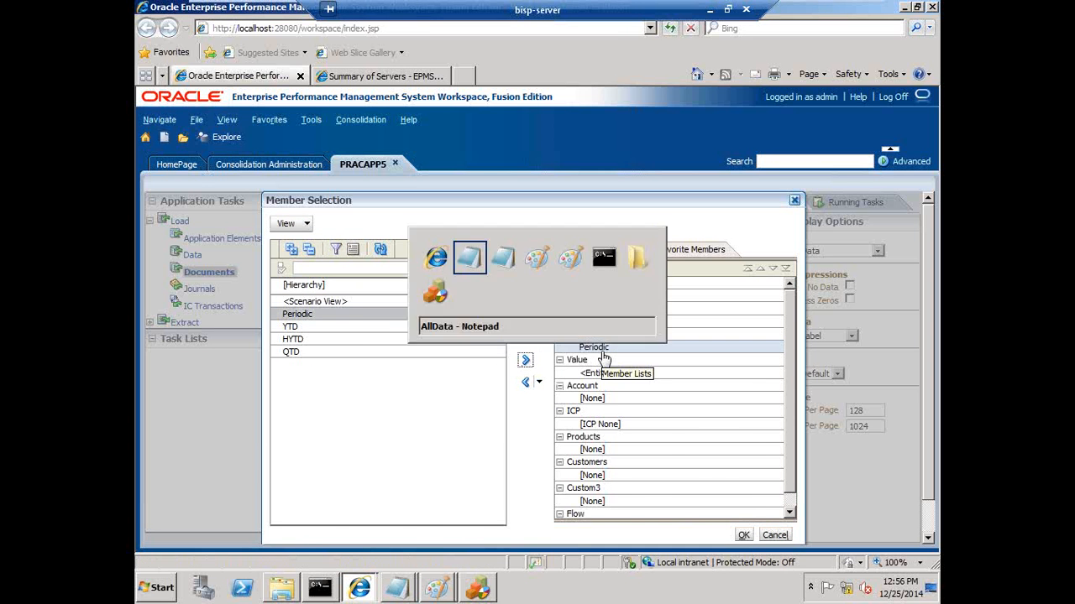
{"action": "left_click_drag", "start_coordinate": [387, 430], "coordinate": [428, 436]}
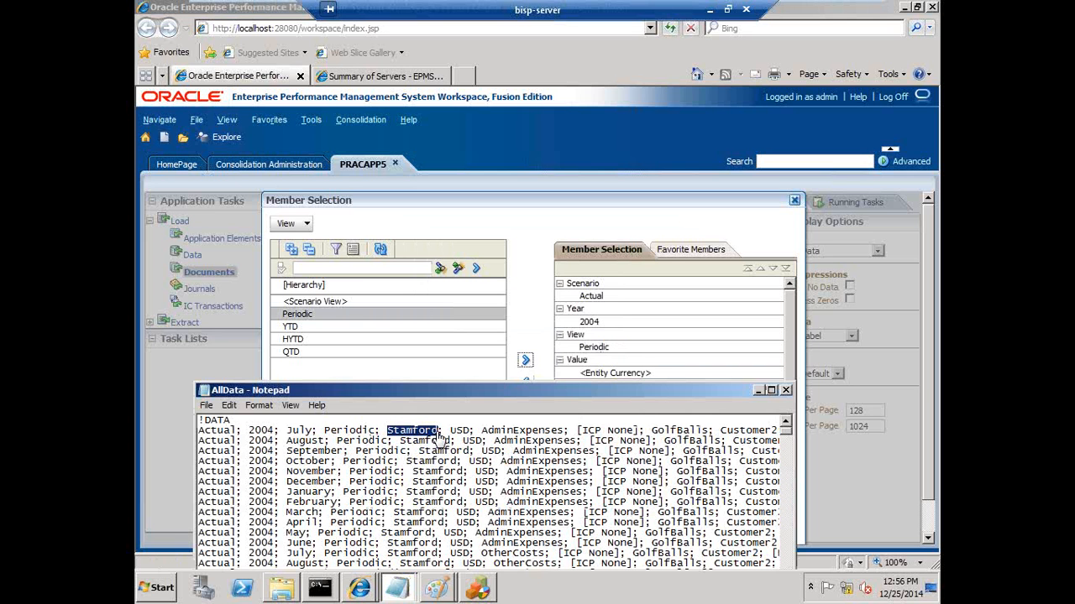
{"action": "left_click", "coordinate": [295, 223]}
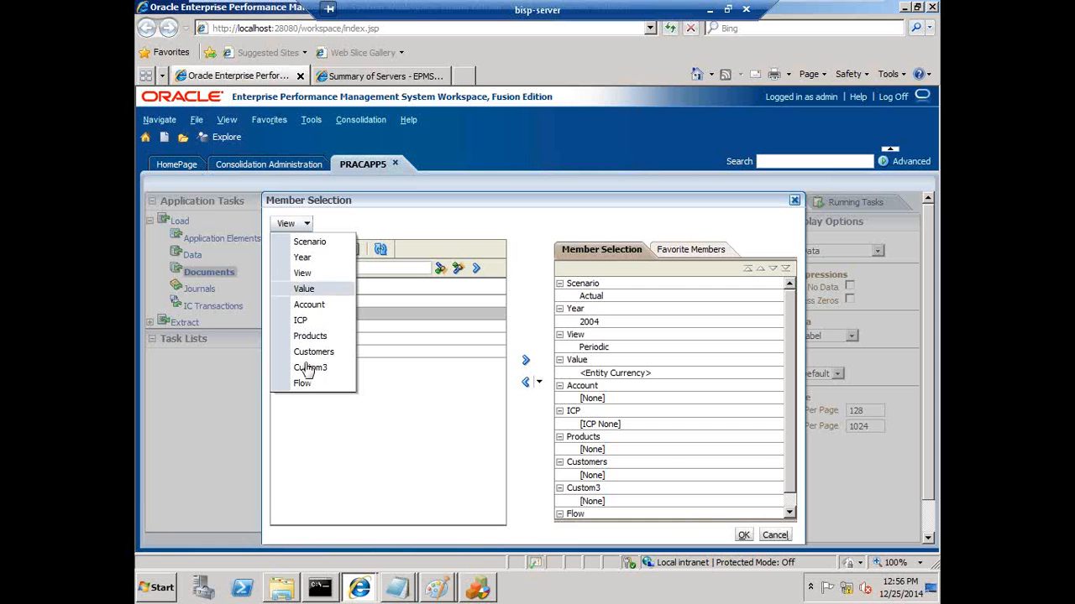
Highlight USD in the first AllData record and add USD as the selected Value member.
{"action": "key", "text": "alt+Tab"}
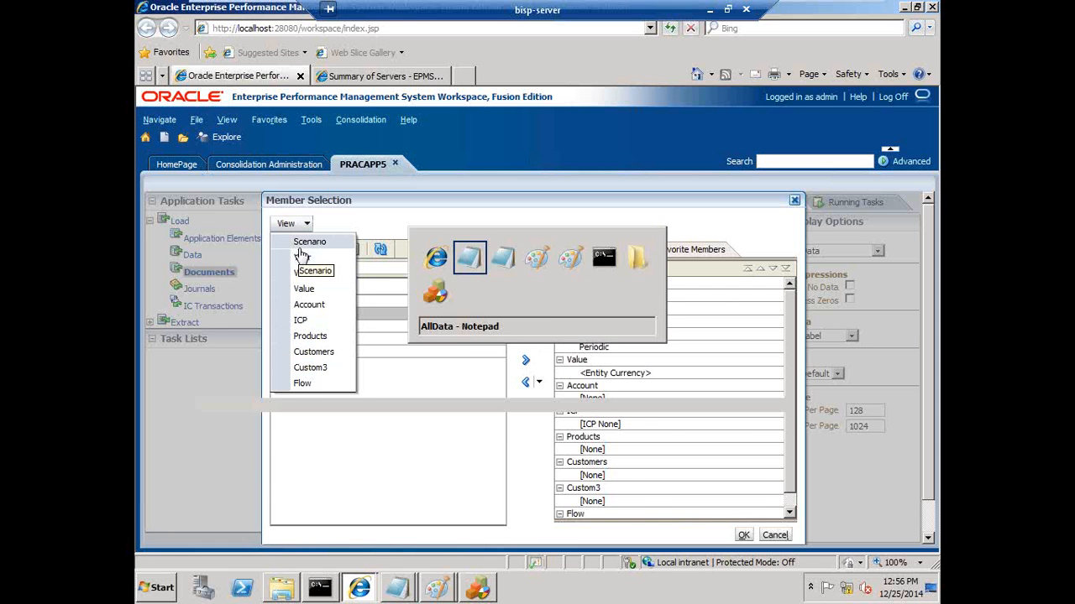
{"action": "double_click", "coordinate": [461, 430]}
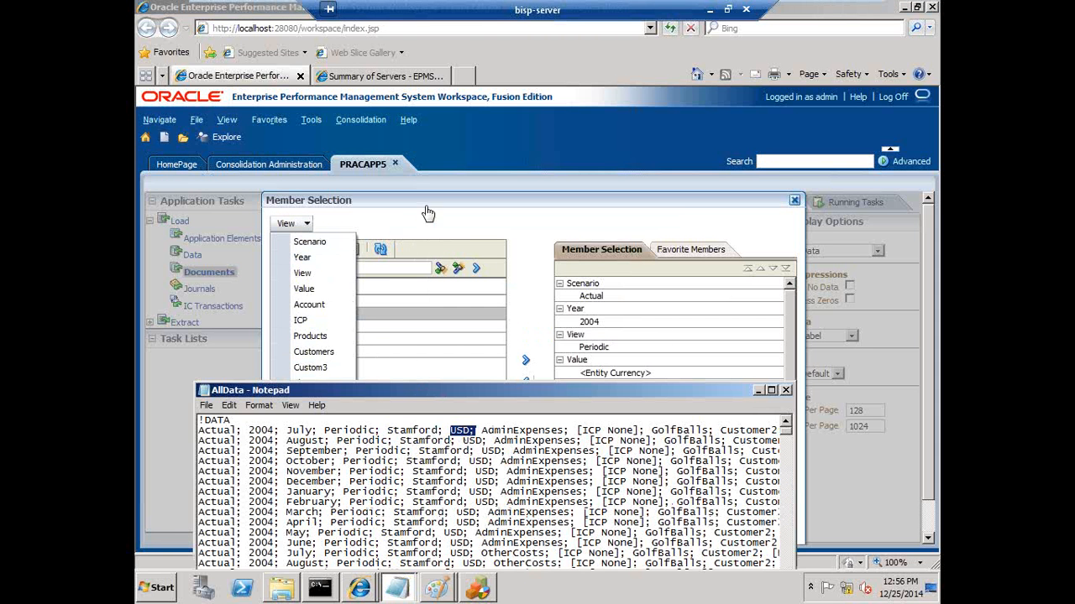
{"action": "left_click", "coordinate": [323, 300]}
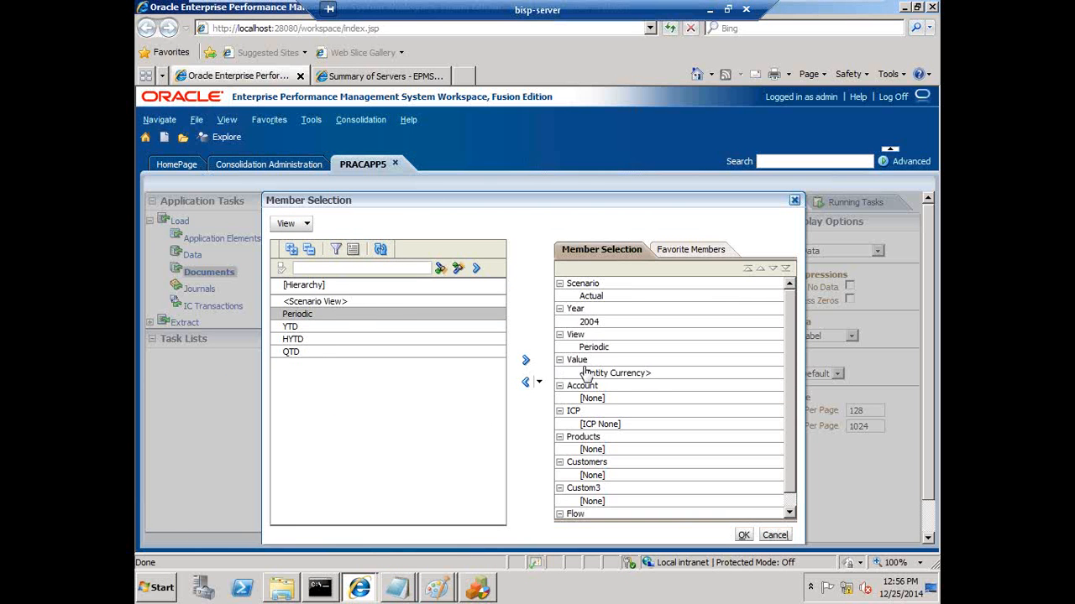
{"action": "left_click", "coordinate": [585, 372]}
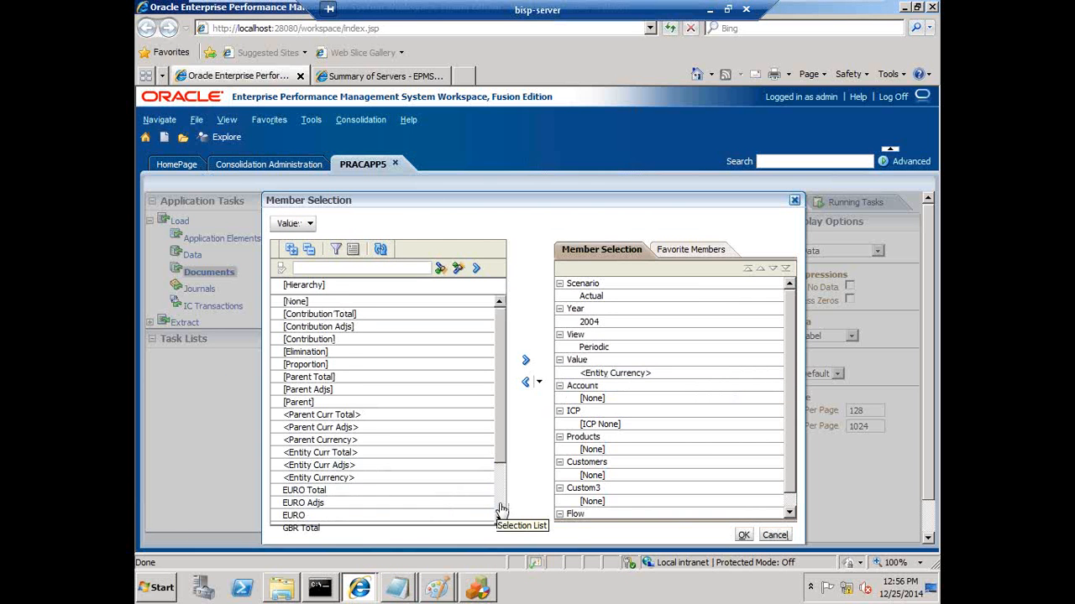
{"action": "scroll", "coordinate": [348, 499], "scroll_direction": "down", "scroll_amount": 3}
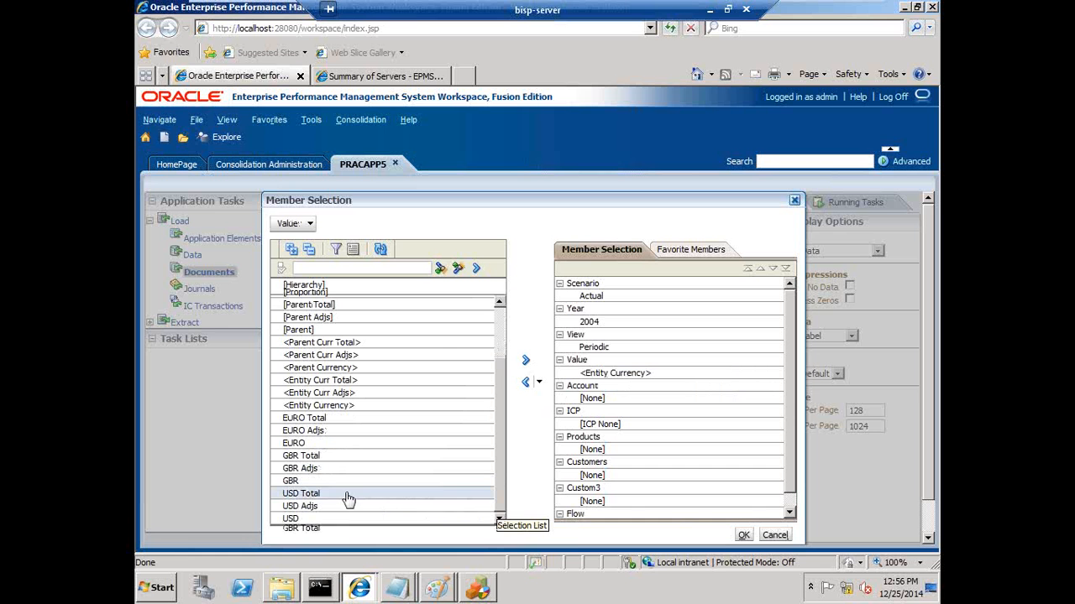
{"action": "left_click", "coordinate": [527, 362]}
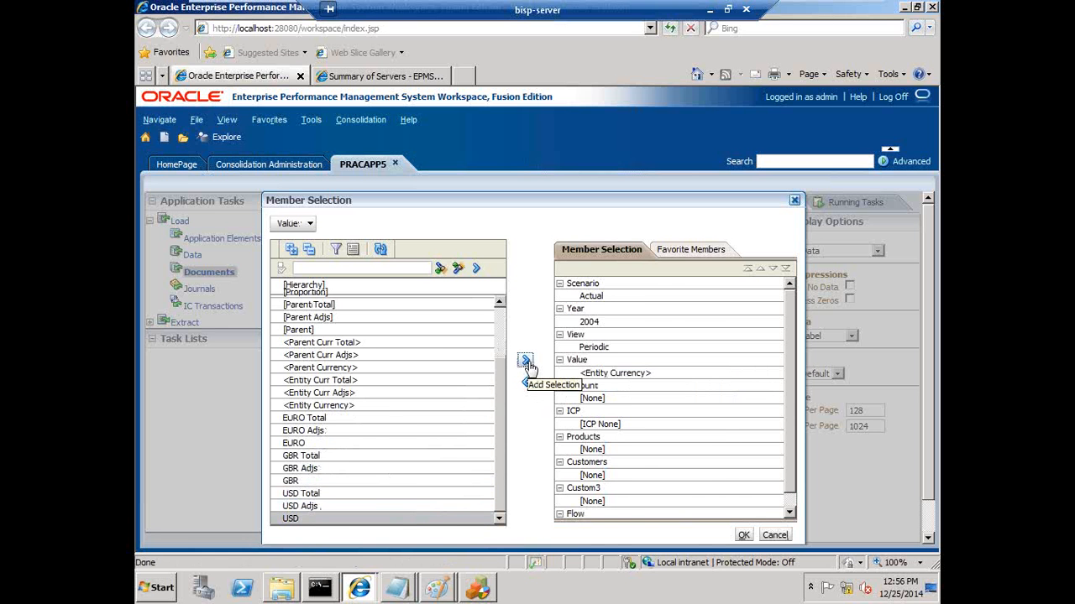
Highlight AdminExpenses in the first AllData record and set the Account member to AdminExpenses under NetIncome.
{"action": "key", "text": "alt+Tab"}
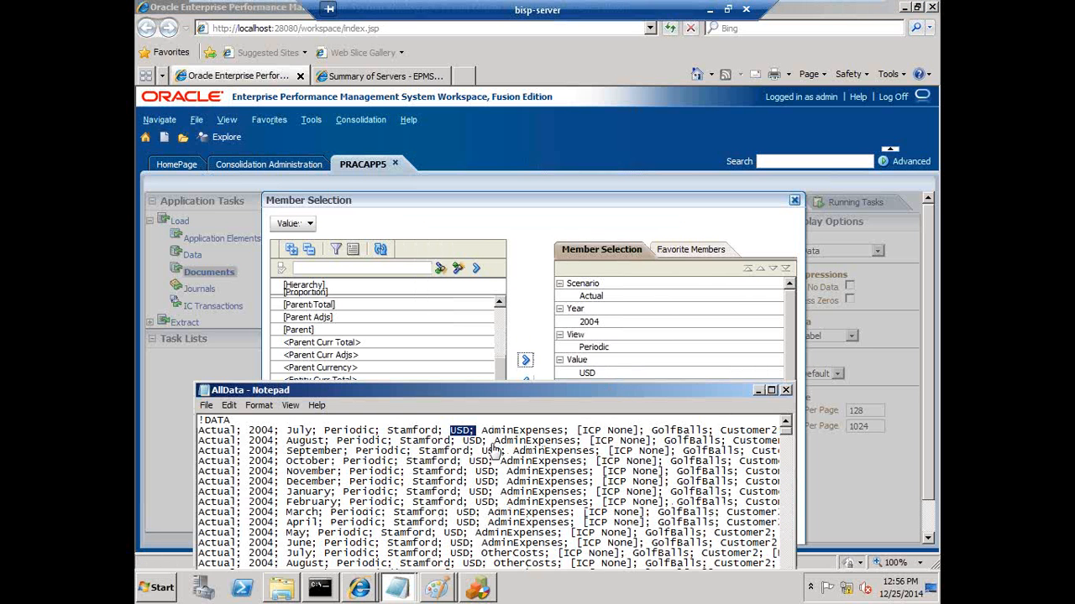
{"action": "left_click_drag", "start_coordinate": [483, 441], "coordinate": [552, 433]}
{"action": "left_click", "coordinate": [295, 223]}
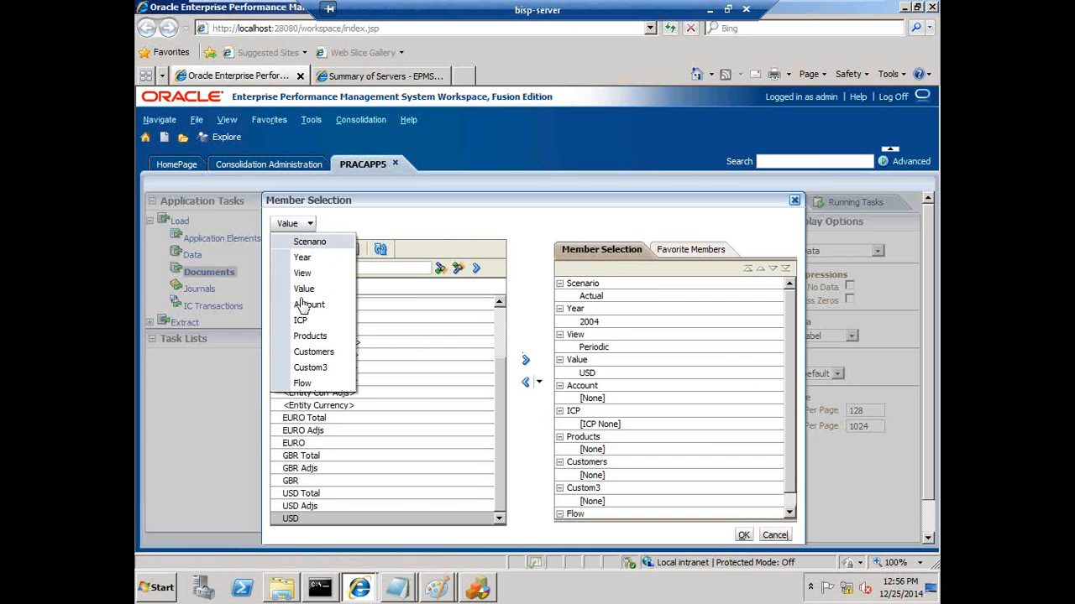
{"action": "left_click", "coordinate": [304, 306]}
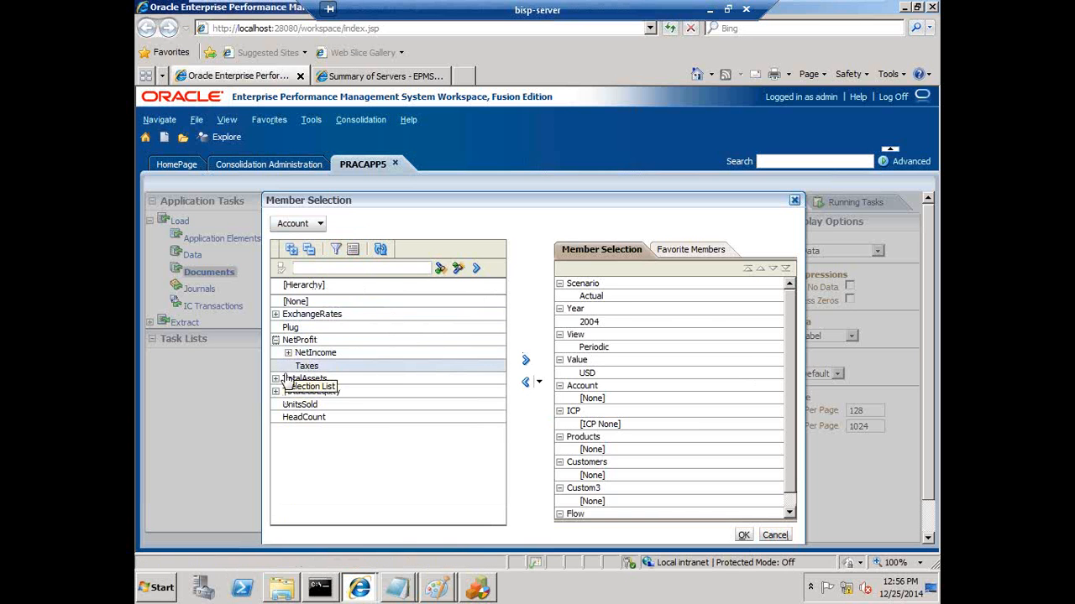
{"action": "left_click", "coordinate": [287, 354]}
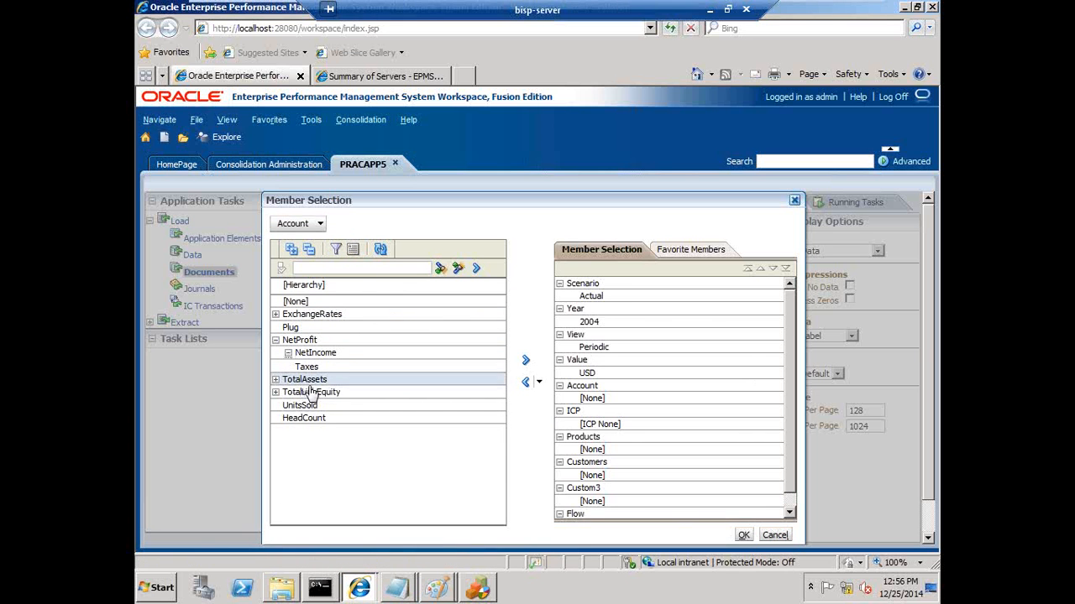
{"action": "left_click", "coordinate": [525, 362]}
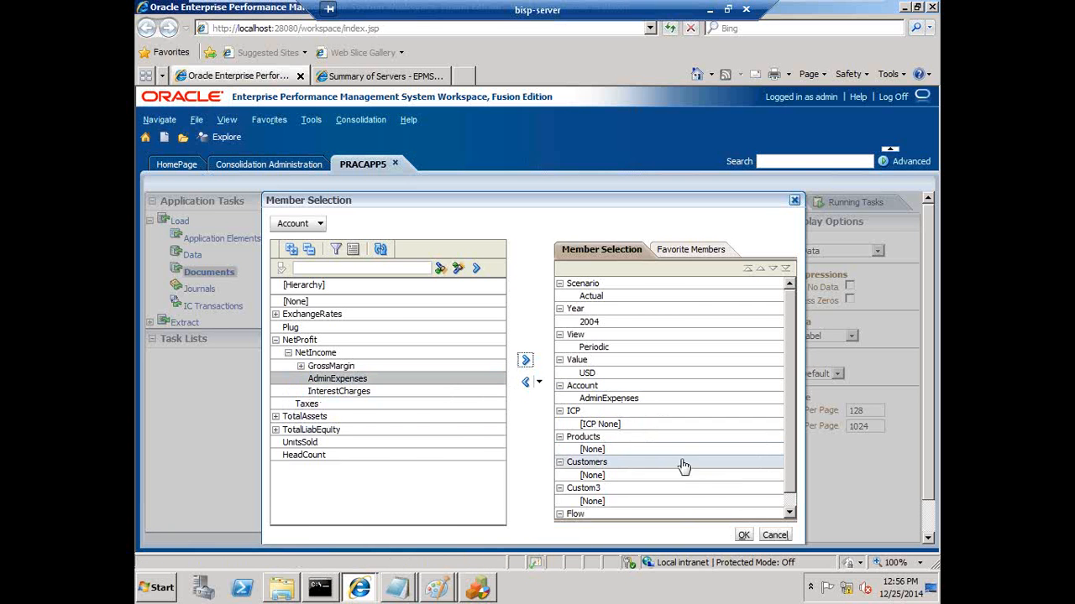
Check the product in the first AllData record and set the Products member to GolfBalls under Golf.
{"action": "key", "text": "alt+Tab"}
{"action": "left_click_drag", "start_coordinate": [663, 391], "coordinate": [555, 482]}
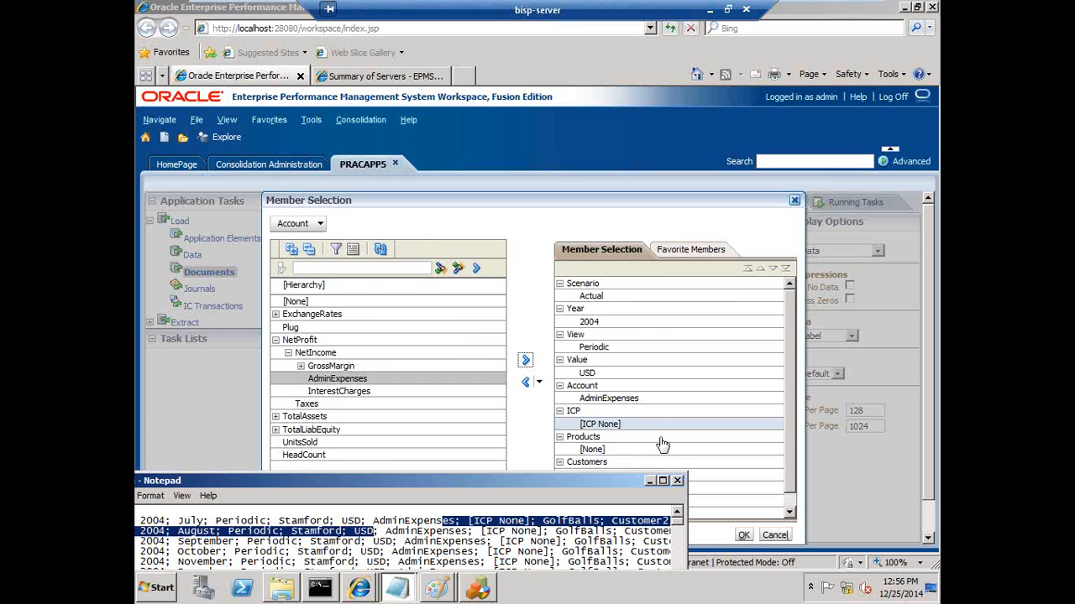
{"action": "left_click", "coordinate": [613, 449]}
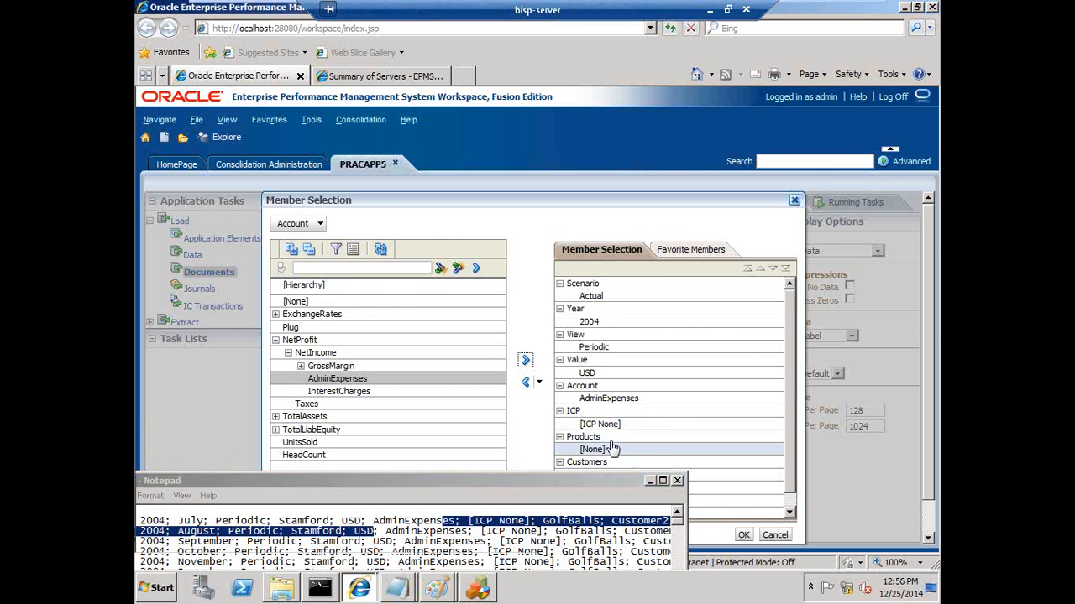
{"action": "left_click", "coordinate": [321, 224]}
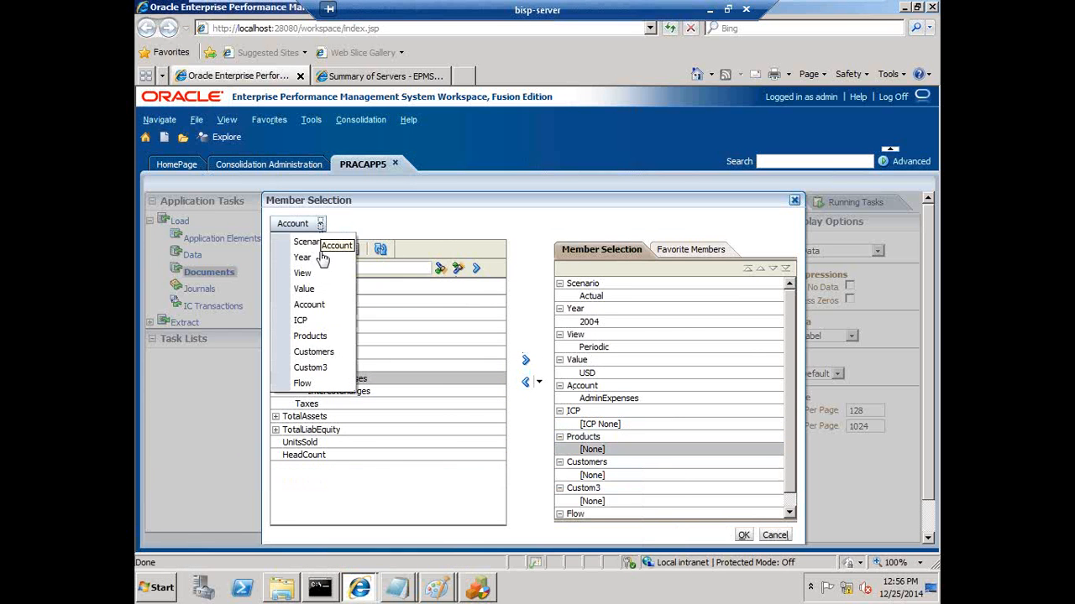
{"action": "left_click", "coordinate": [313, 339]}
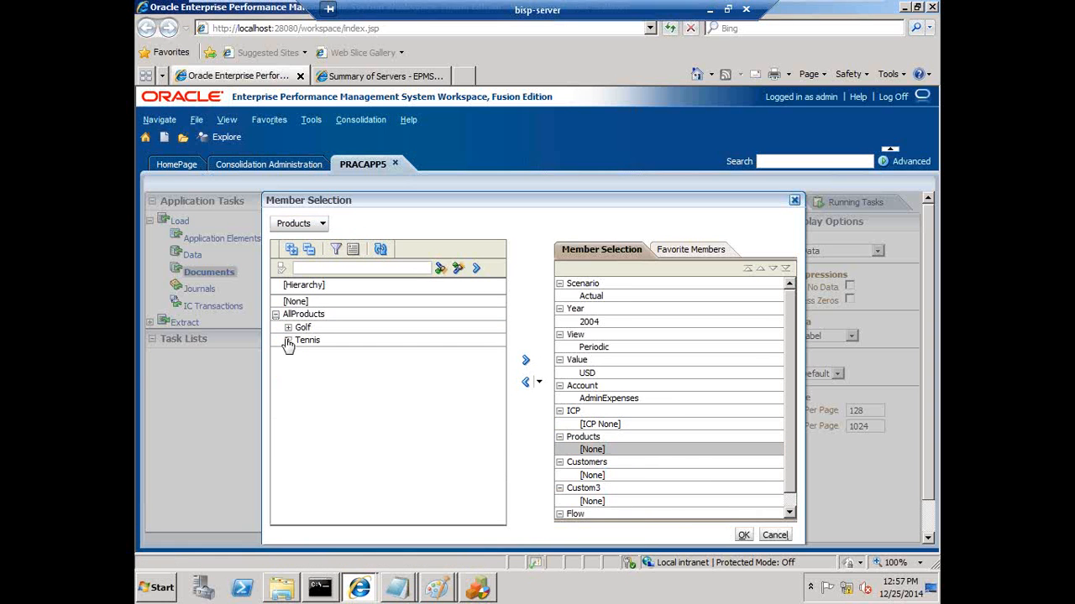
{"action": "left_click", "coordinate": [288, 328]}
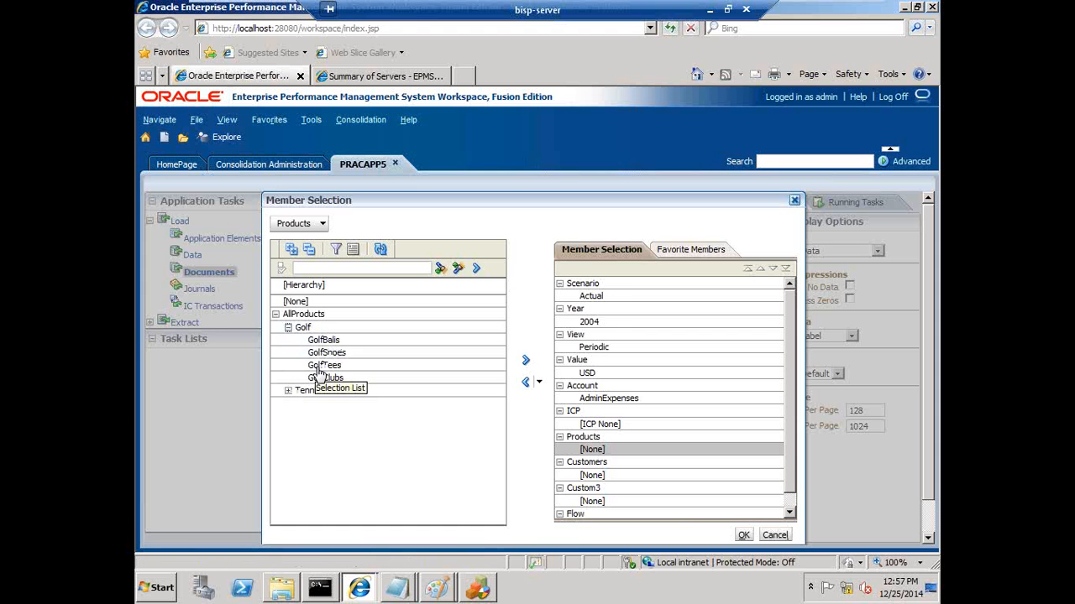
{"action": "left_click", "coordinate": [529, 361]}
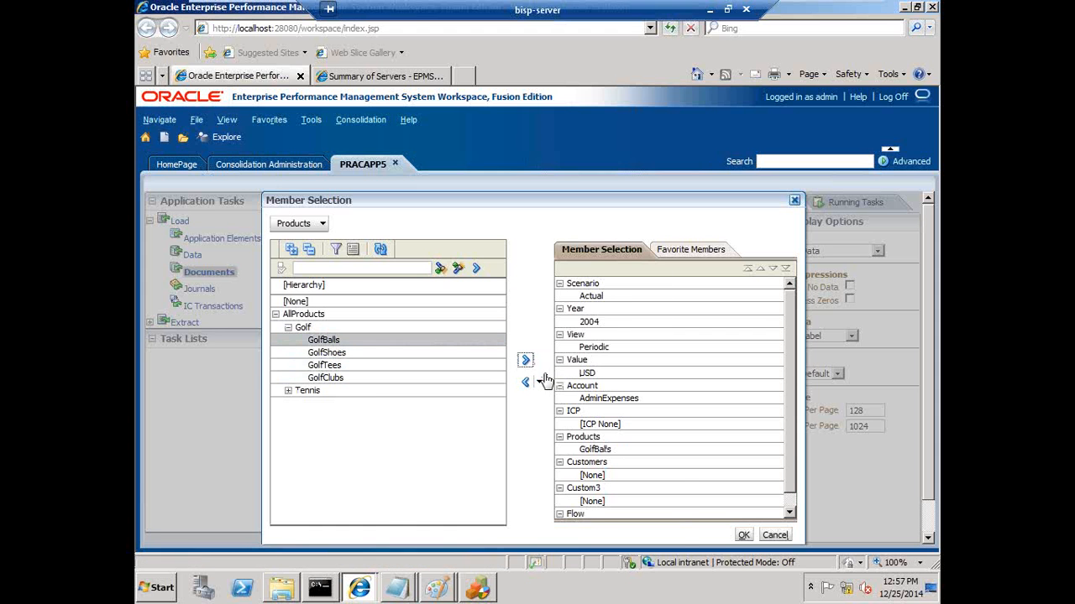
Highlight the end of the first AllData record from Customer2 onward and set the Customers member to Customer2.
{"action": "key", "text": "alt+Tab"}
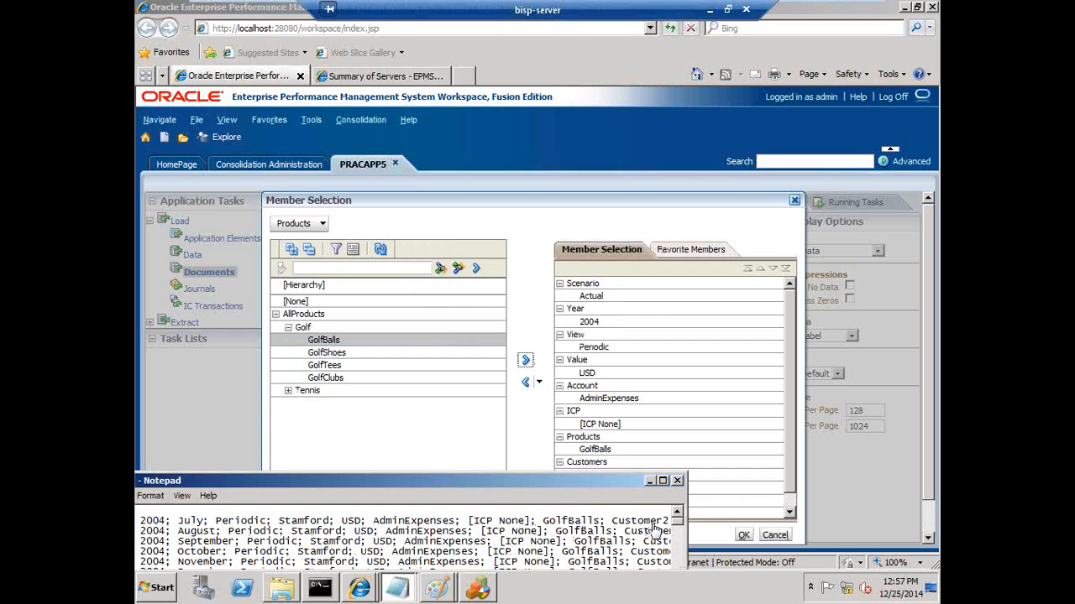
{"action": "left_click_drag", "start_coordinate": [612, 521], "coordinate": [697, 529]}
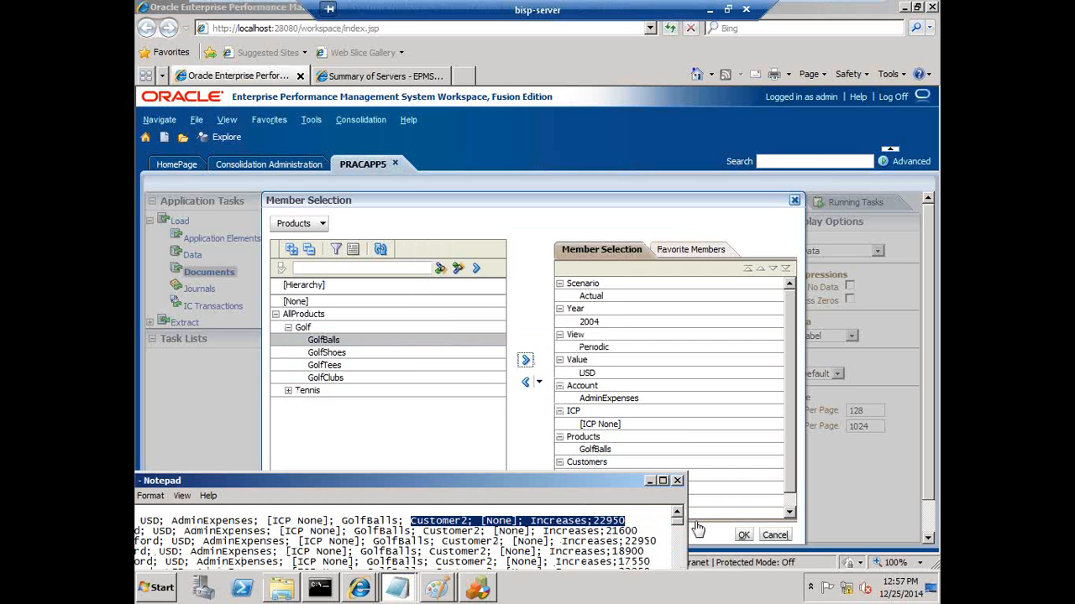
{"action": "left_click", "coordinate": [319, 224]}
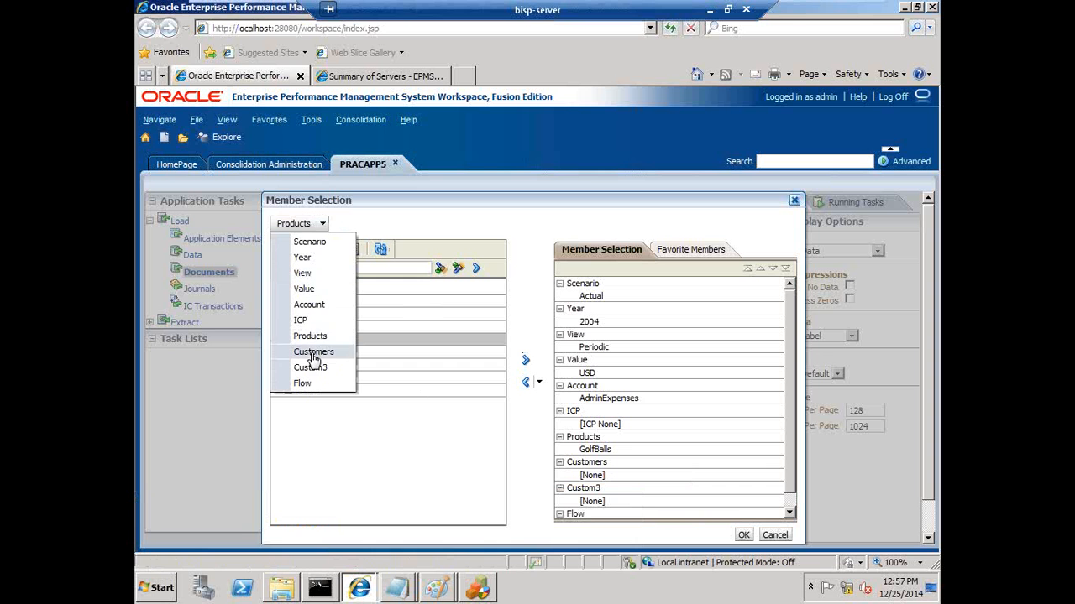
{"action": "left_click", "coordinate": [340, 341]}
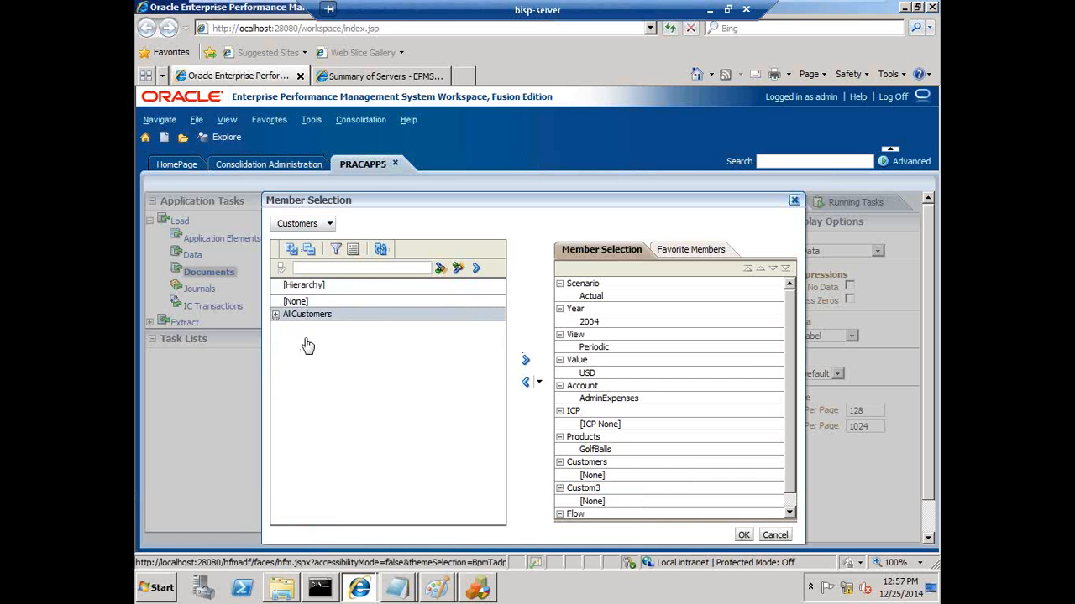
{"action": "left_click", "coordinate": [327, 339]}
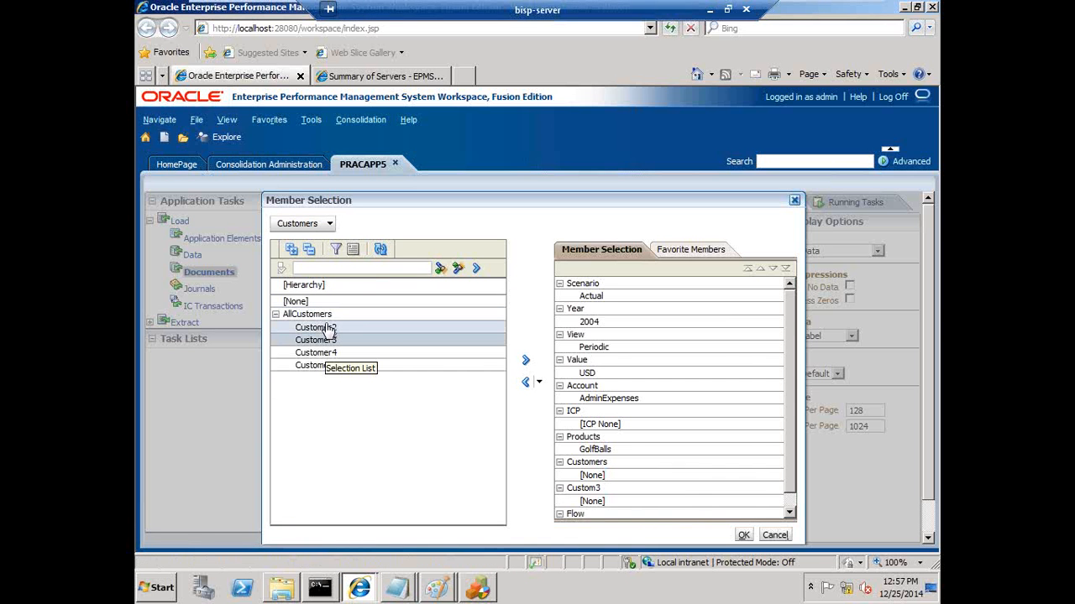
{"action": "left_click", "coordinate": [335, 328]}
{"action": "left_click", "coordinate": [476, 268]}
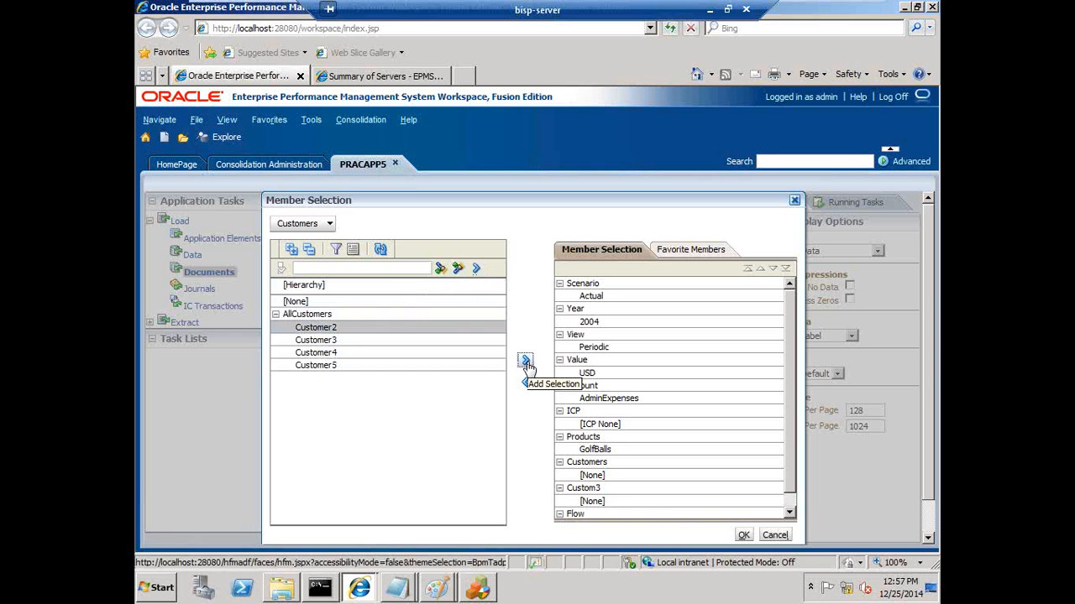
Check the remaining AllData members, set the Flow member to Increases under ClosingBalance, and apply the member selection to the grid.
{"action": "key", "text": "alt+Tab"}
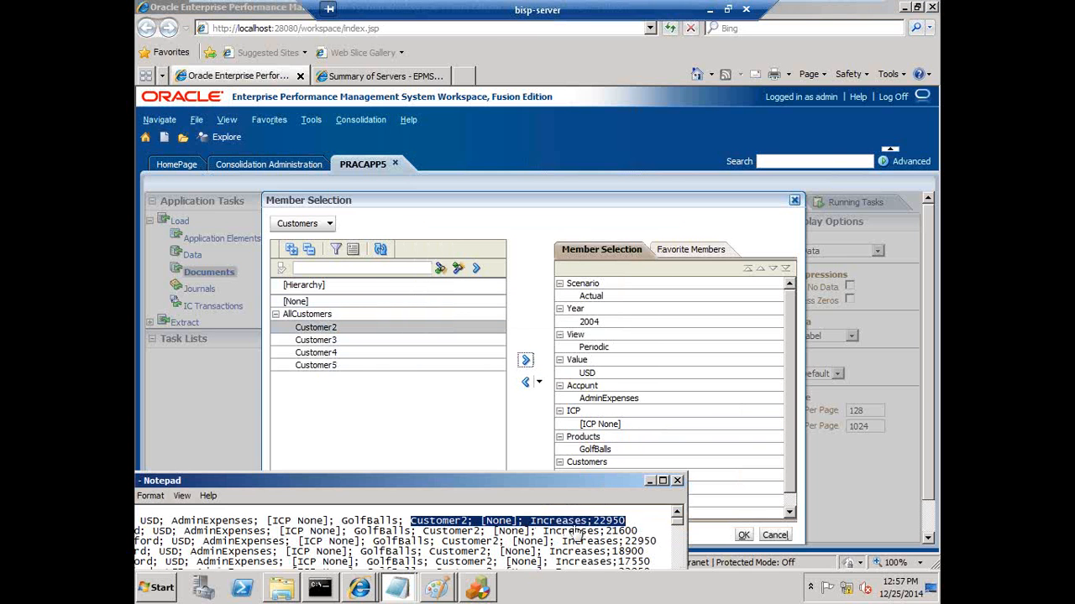
{"action": "left_click_drag", "start_coordinate": [611, 491], "coordinate": [603, 515]}
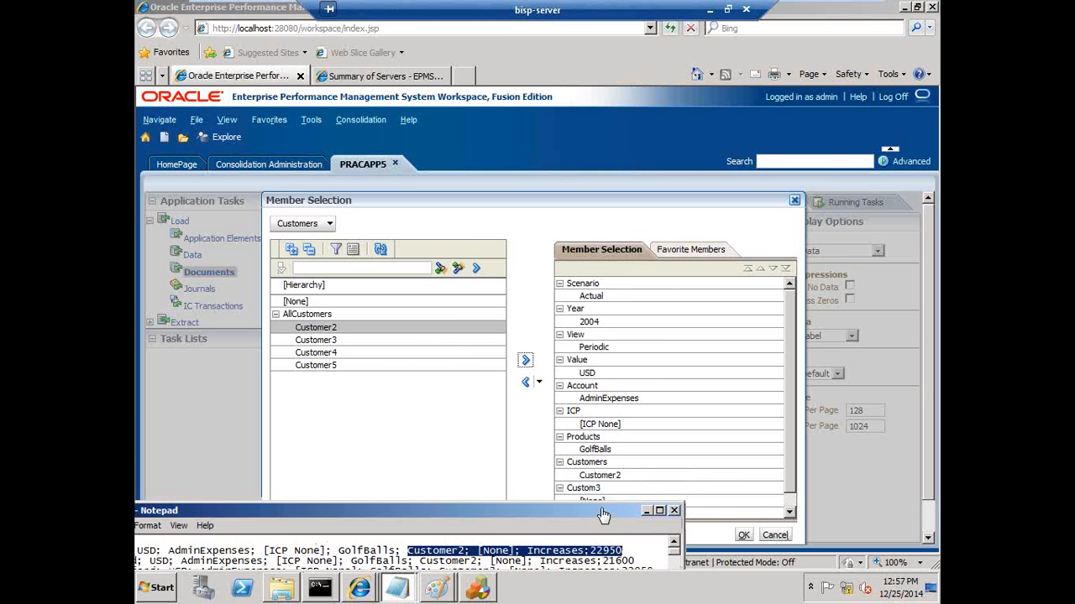
{"action": "left_click", "coordinate": [800, 445]}
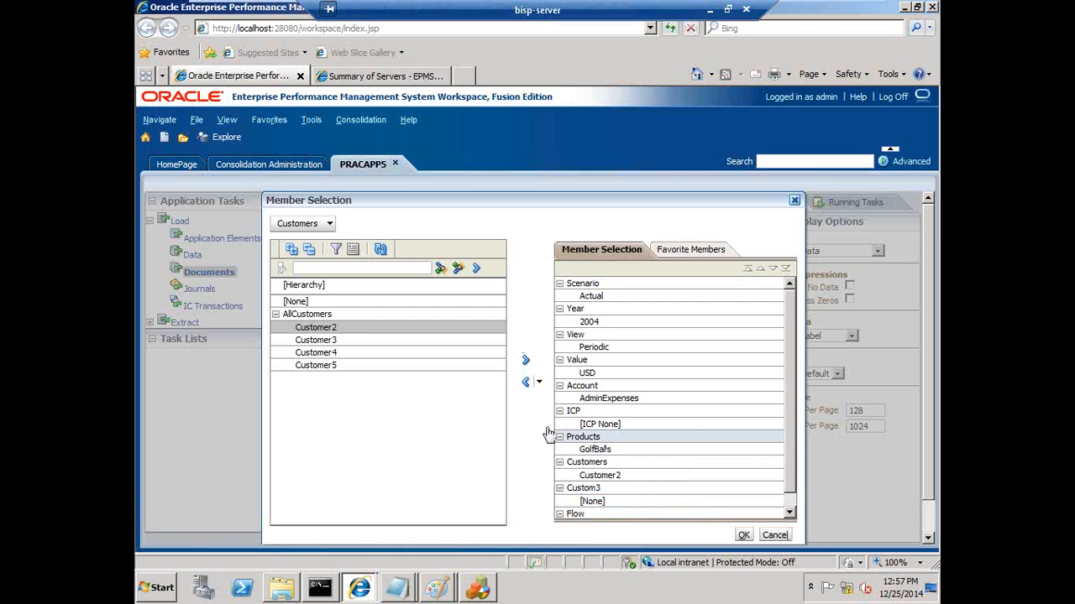
{"action": "left_click", "coordinate": [323, 223]}
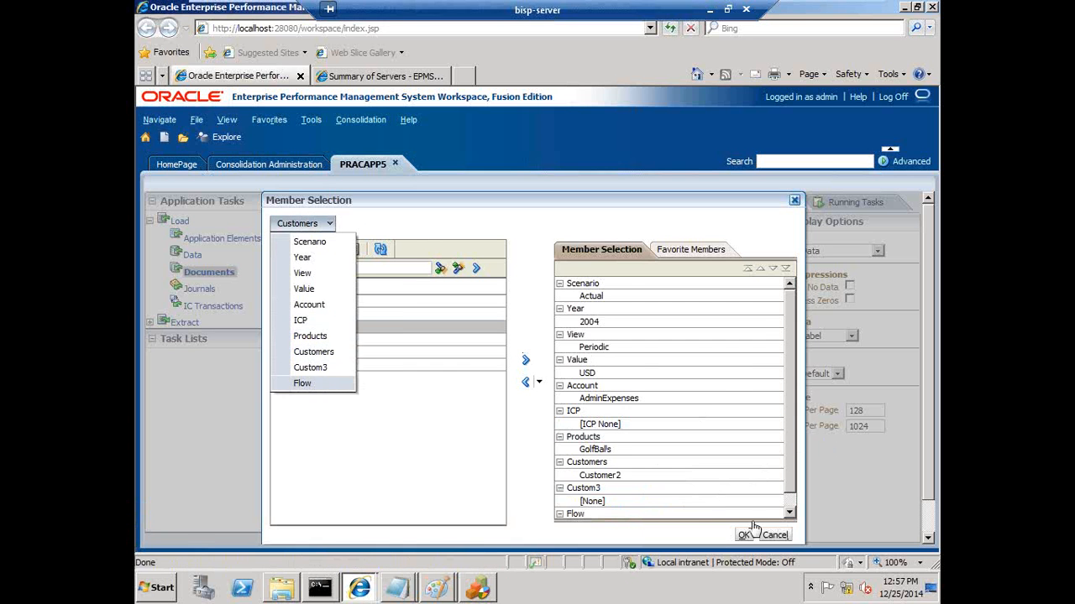
{"action": "left_click", "coordinate": [791, 513]}
{"action": "left_click", "coordinate": [790, 511]}
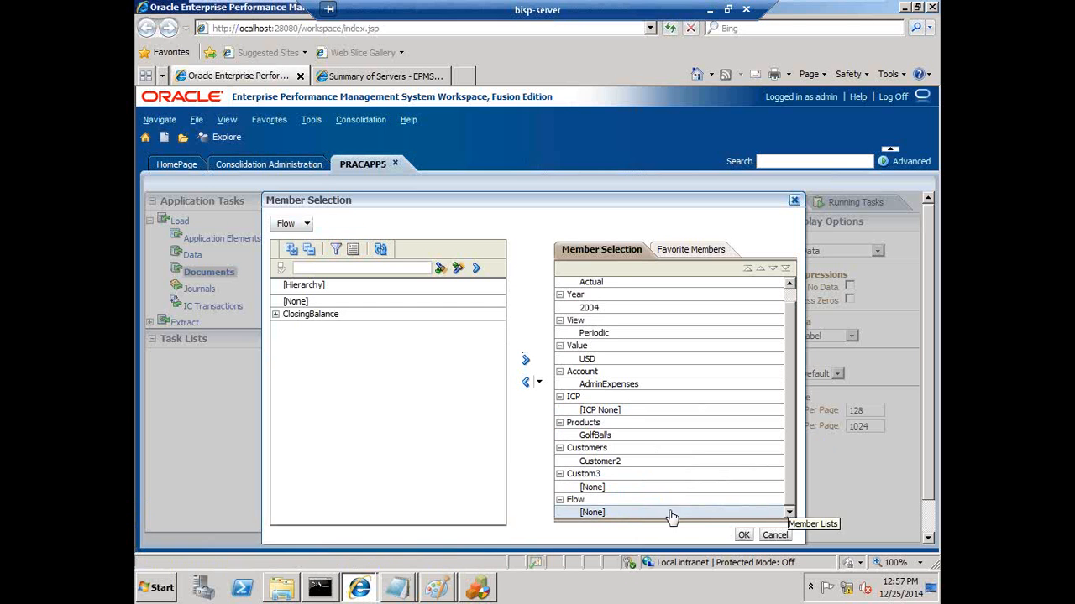
{"action": "left_click", "coordinate": [276, 316]}
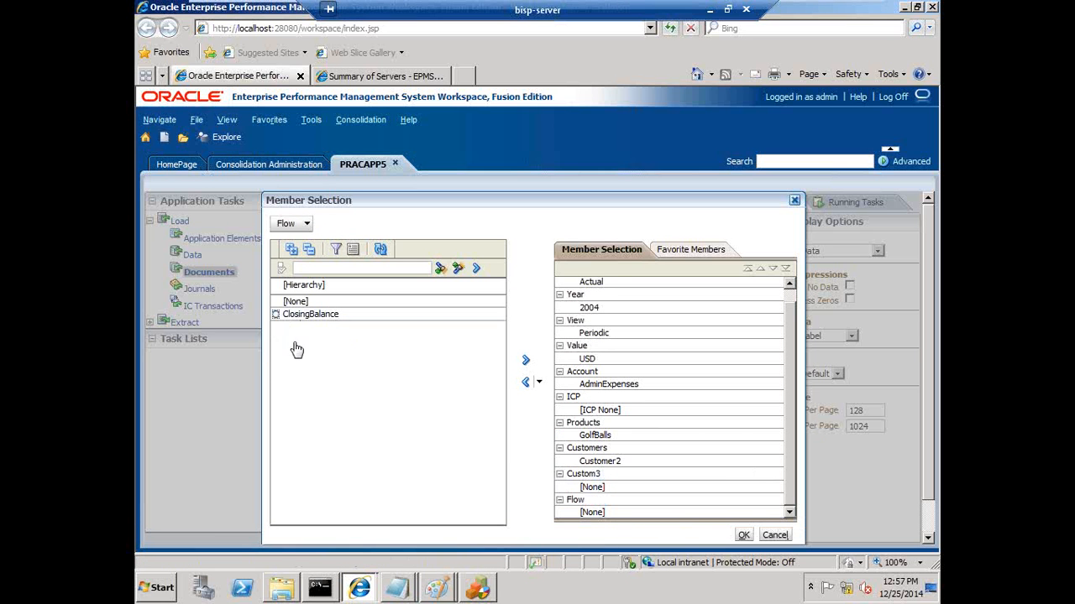
{"action": "left_click", "coordinate": [368, 343]}
{"action": "left_click", "coordinate": [525, 360]}
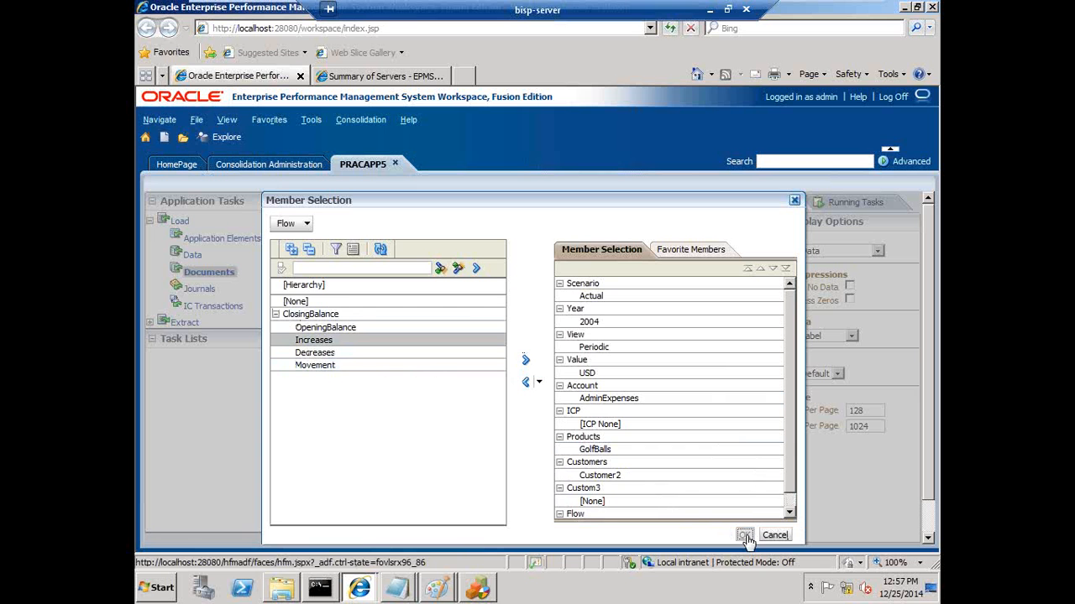
{"action": "left_click", "coordinate": [693, 451]}
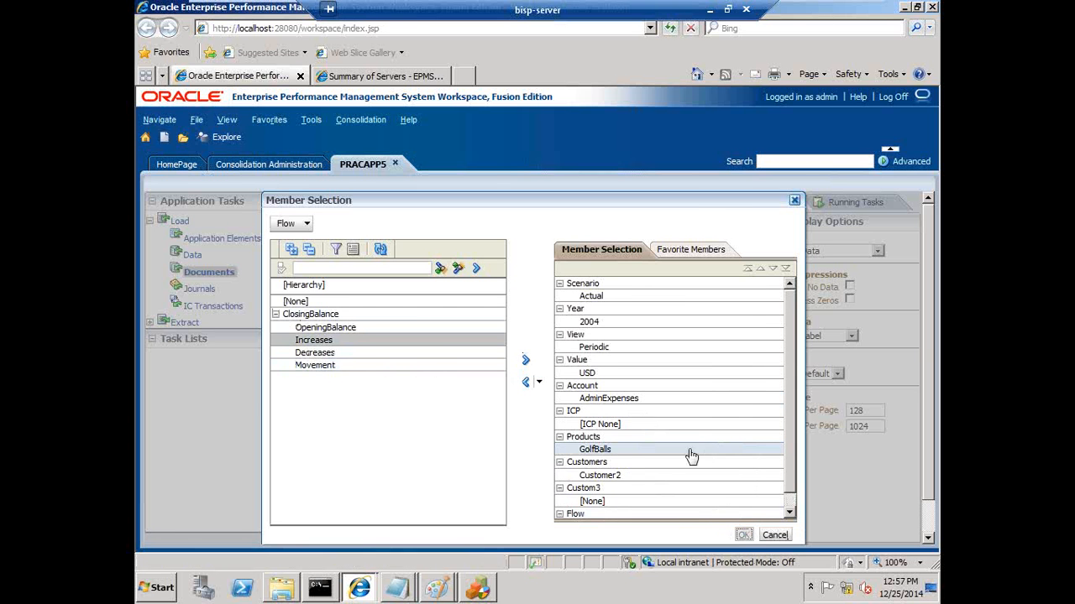
{"action": "left_click", "coordinate": [768, 534]}
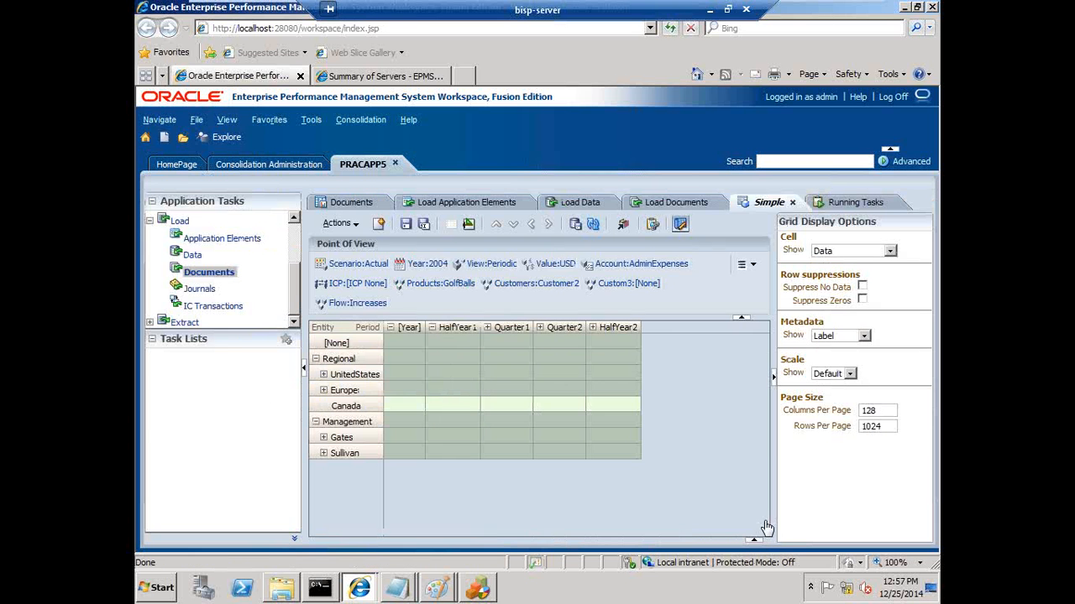
Expand Quarter1 into months and drill down through UnitedStates and Connecticut to the Stamford entity in the Simple grid.
{"action": "left_click", "coordinate": [323, 378]}
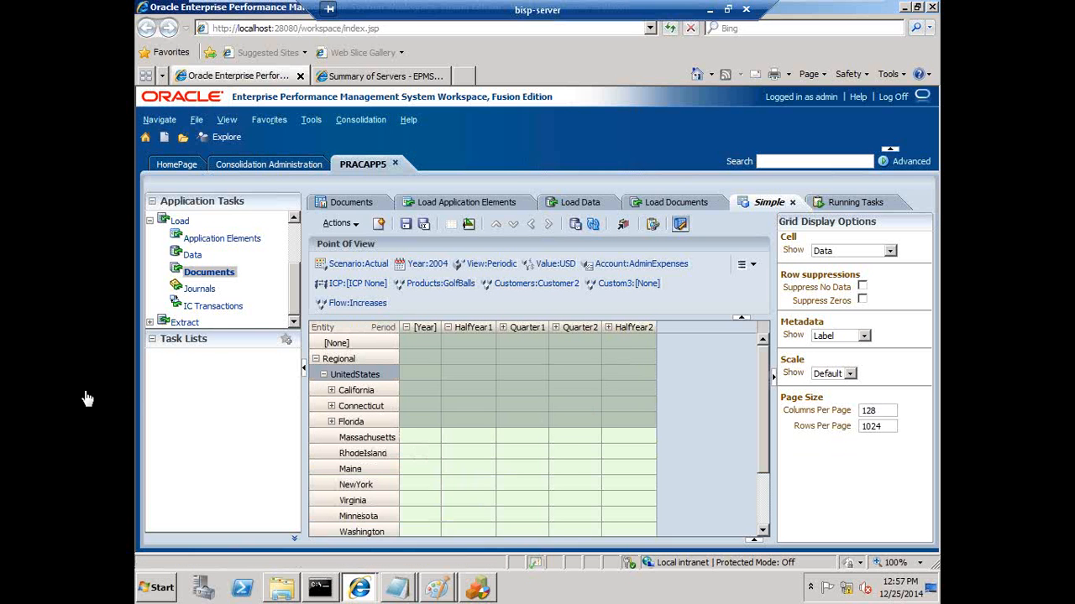
{"action": "left_click", "coordinate": [331, 390]}
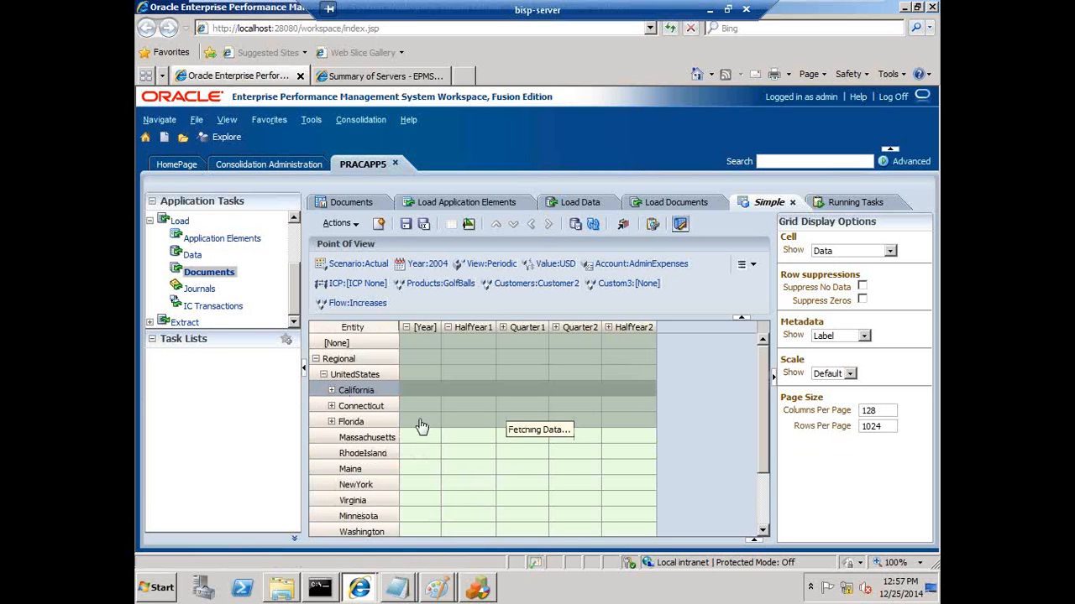
{"action": "left_click", "coordinate": [503, 327]}
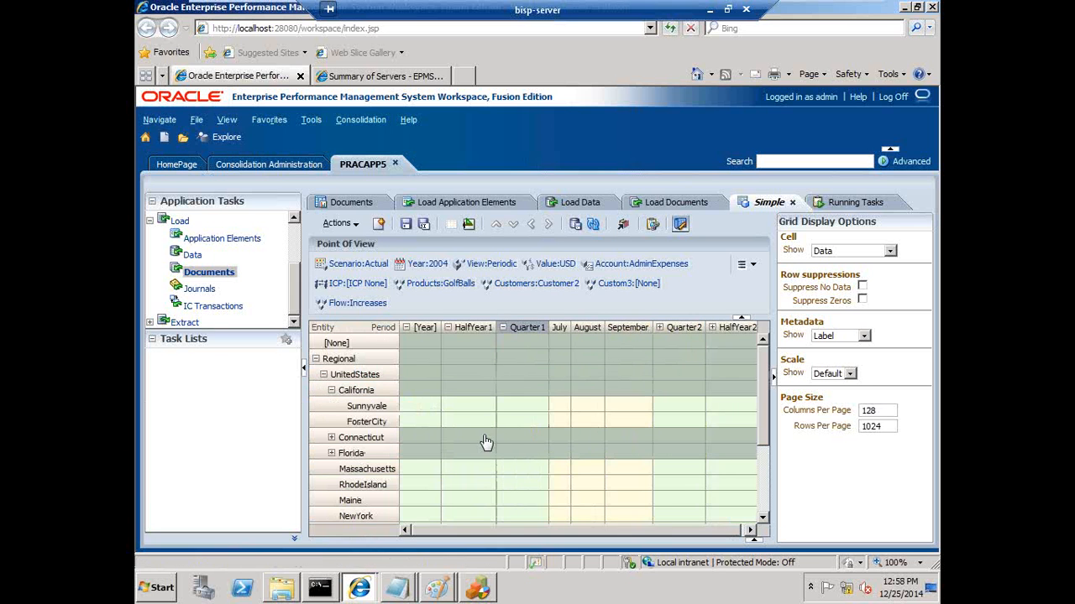
{"action": "left_click", "coordinate": [332, 390]}
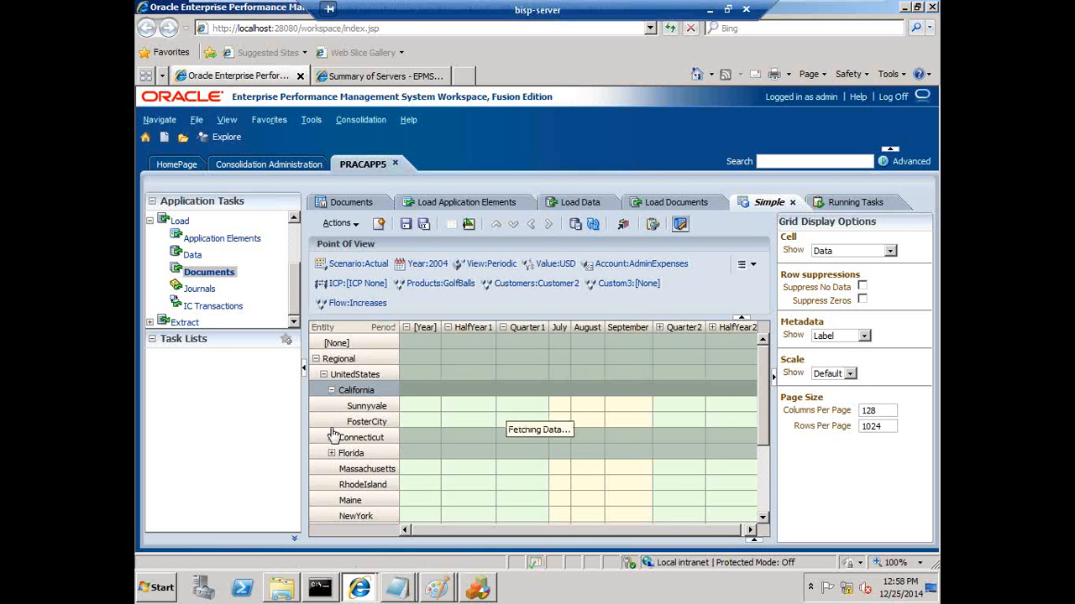
{"action": "left_click", "coordinate": [332, 408]}
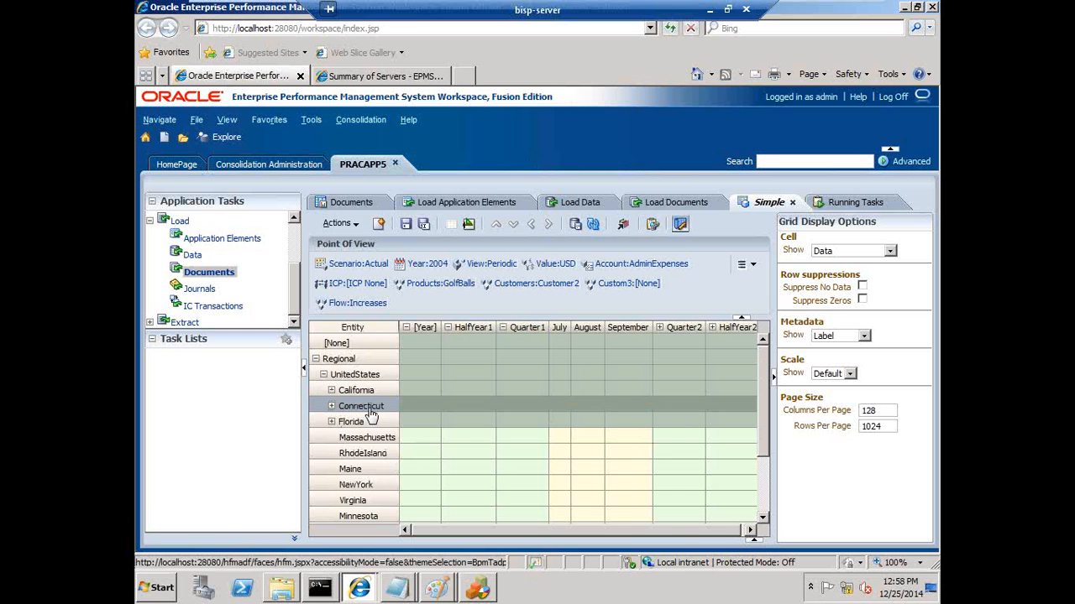
Compare the first AllData records with Stamford's monthly values in the Simple grid.
{"action": "key", "text": "alt+Tab"}
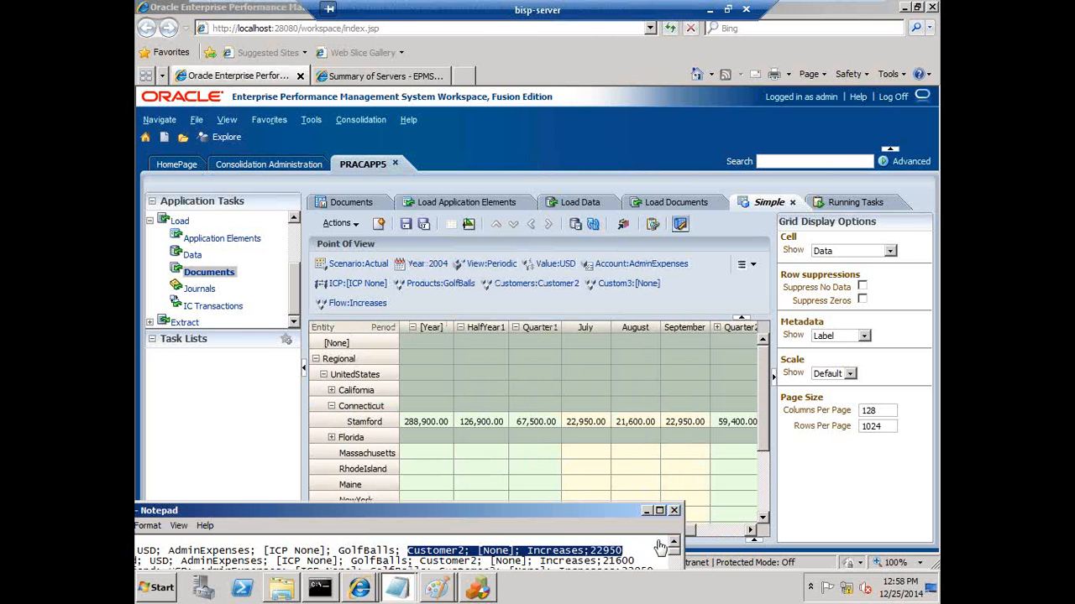
{"action": "left_click_drag", "start_coordinate": [564, 517], "coordinate": [785, 457]}
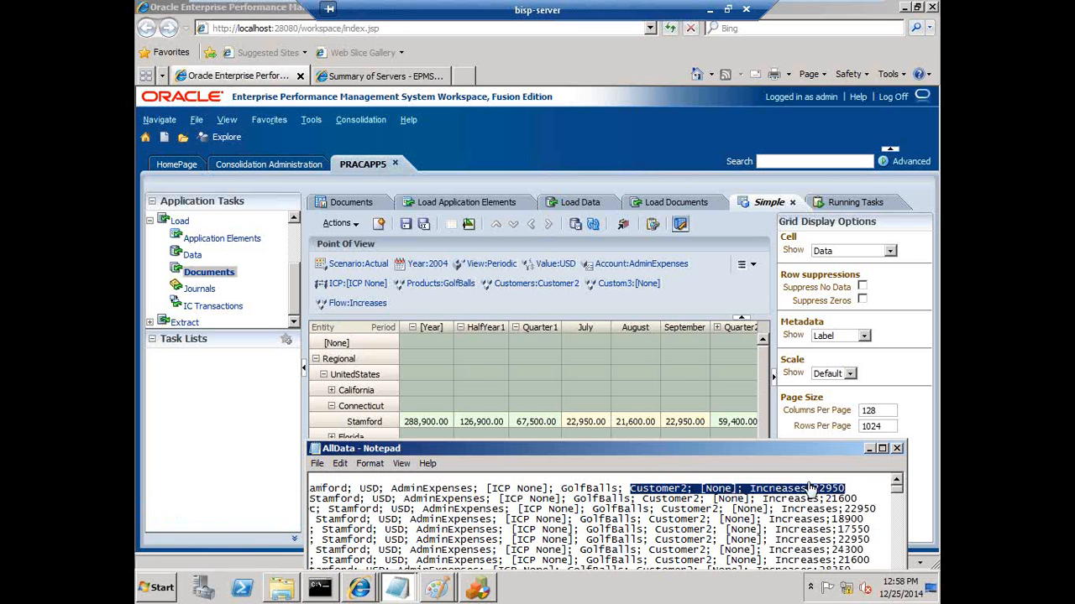
{"action": "left_click_drag", "start_coordinate": [508, 499], "coordinate": [260, 492]}
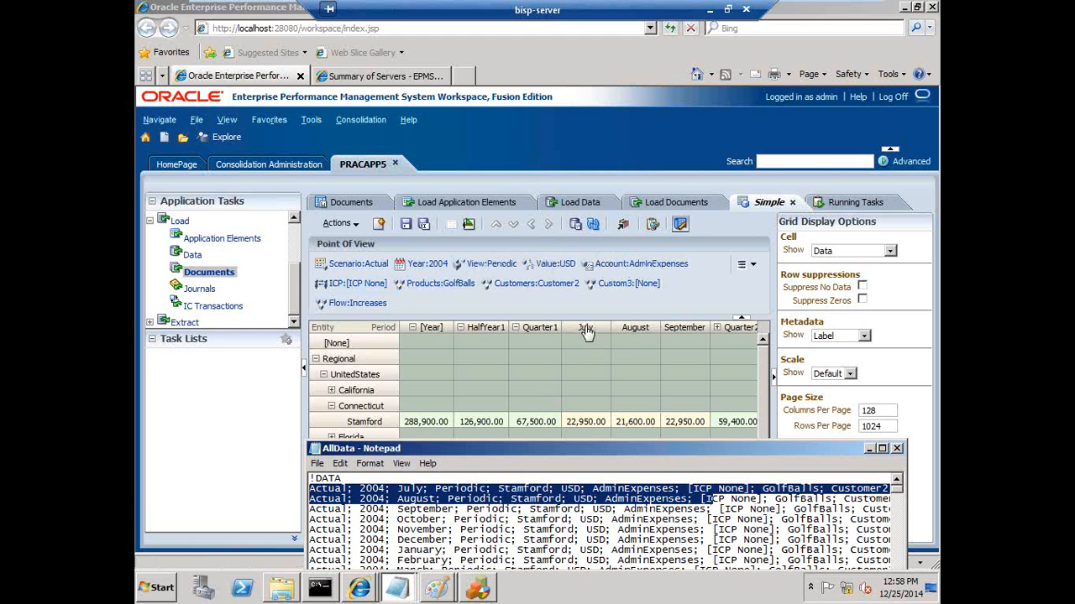
{"action": "left_click_drag", "start_coordinate": [771, 451], "coordinate": [665, 443]}
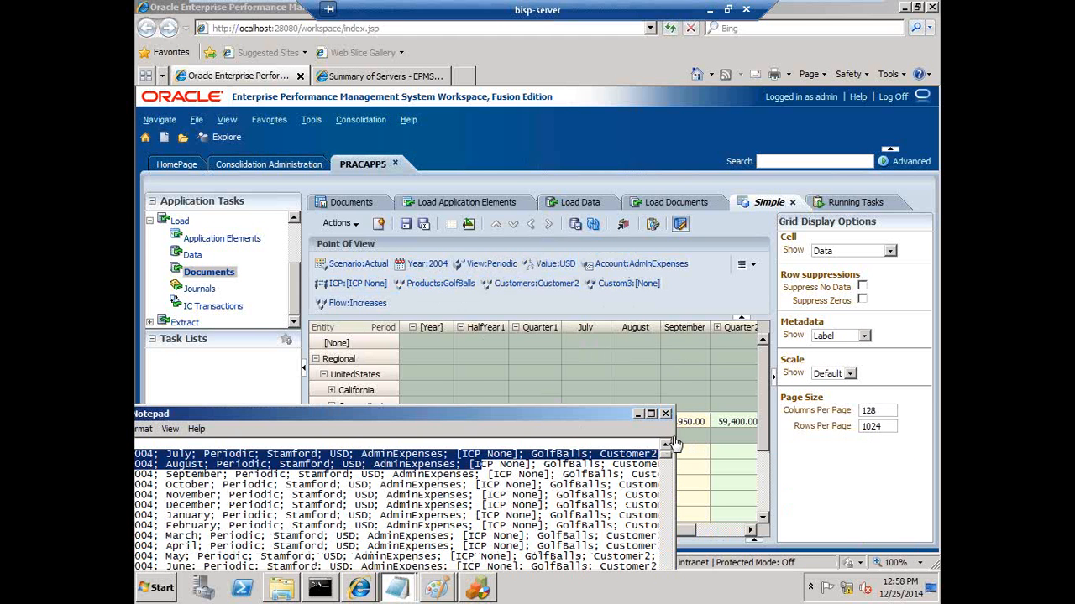